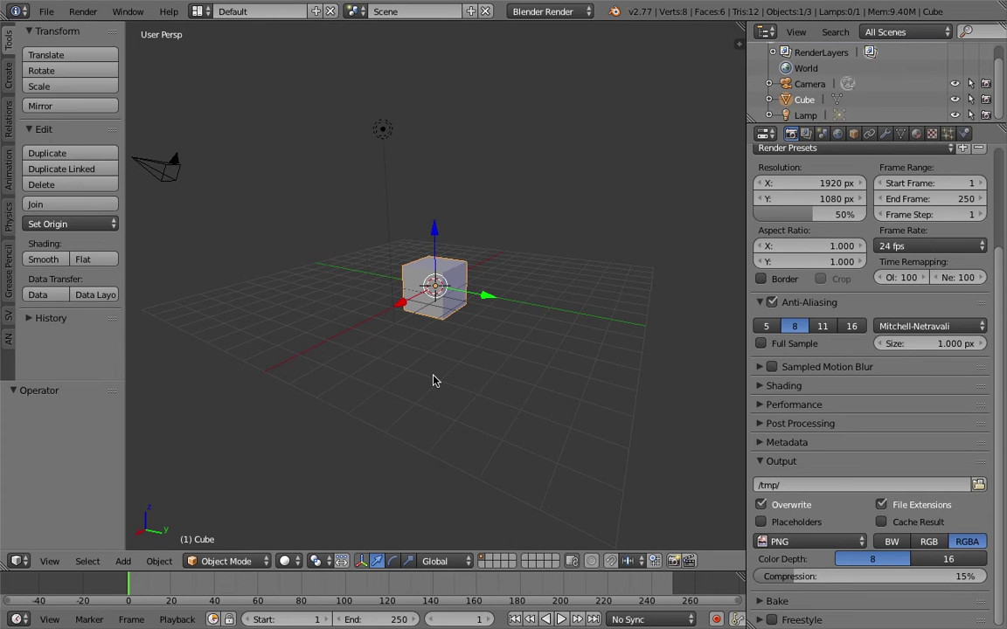
Add a mesh plane through the middle of the default cube and scale it up by about 2.44.
middle_drag(374, 223, 470, 263)
scroll(437, 249, up, 4)
key(shift+a)
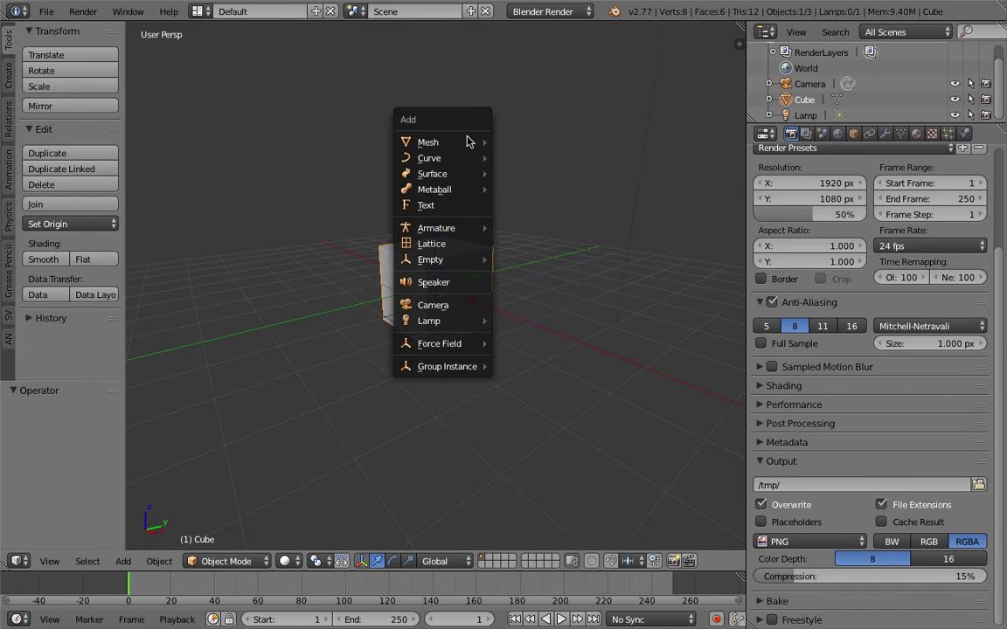
mouse_move(467, 142)
click(525, 142)
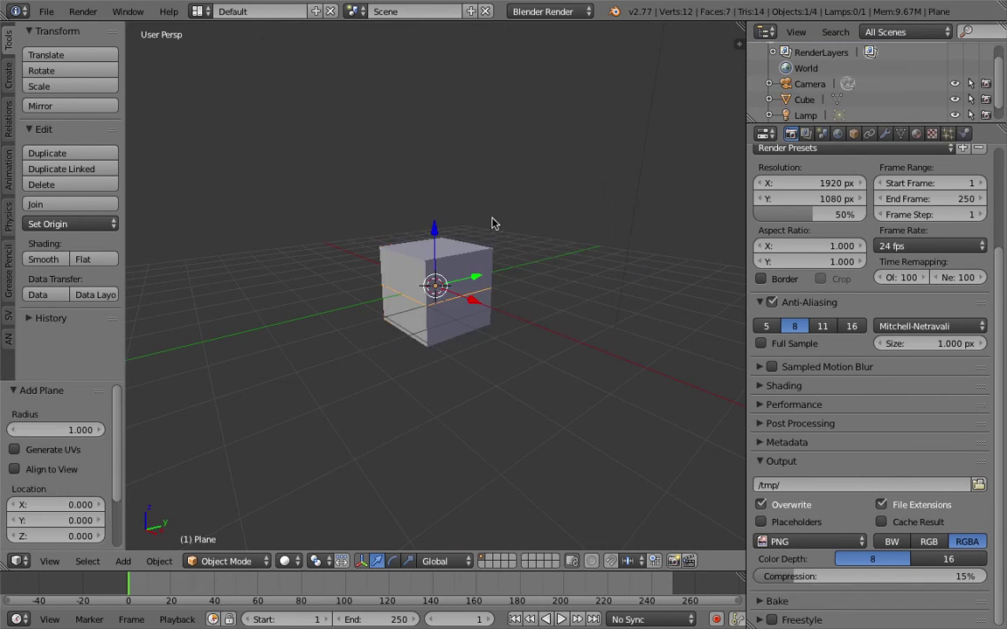
key(s)
click(460, 263)
middle_drag(407, 255, 472, 247)
click(885, 134)
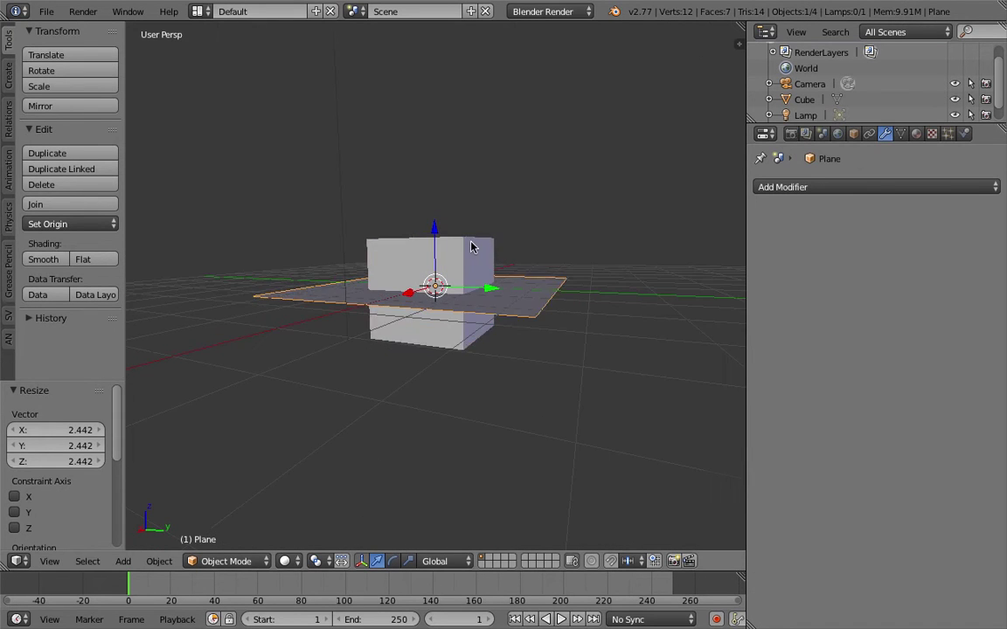
Tilt the plane freely and shift it by about X -0.11, Y -0.03, Z 0.10 so it cuts diagonally through the cube.
middle_drag(478, 326, 426, 279)
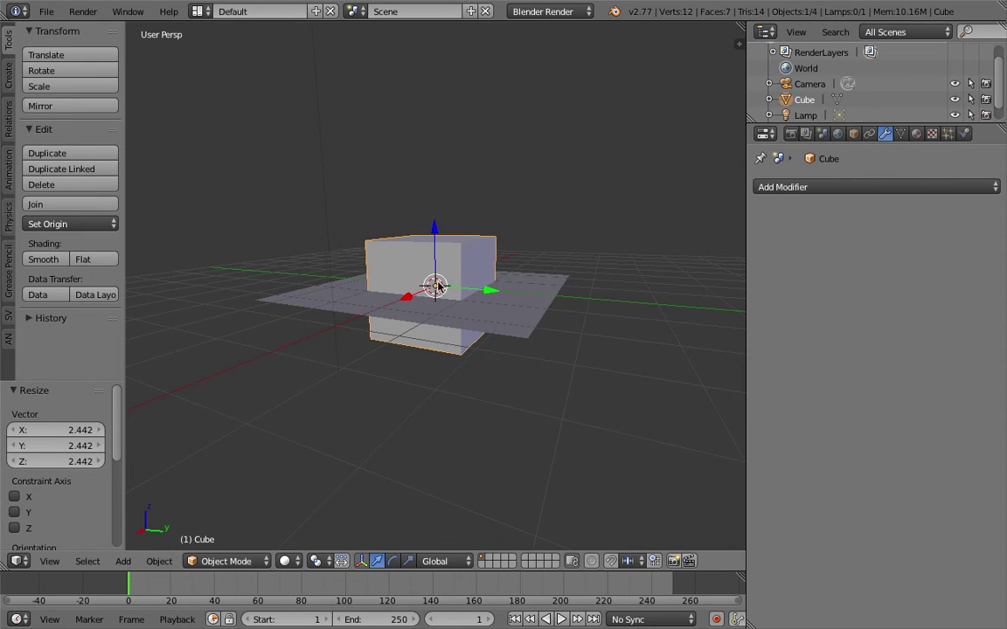
key(r)
key(r)
click(537, 286)
middle_drag(375, 251, 459, 266)
key(g)
click(505, 244)
middle_drag(540, 248, 493, 322)
Add a Boolean modifier to the cube with the Plane as its object.
right_click(488, 250)
right_click(493, 323)
middle_drag(522, 286, 465, 307)
right_click(493, 285)
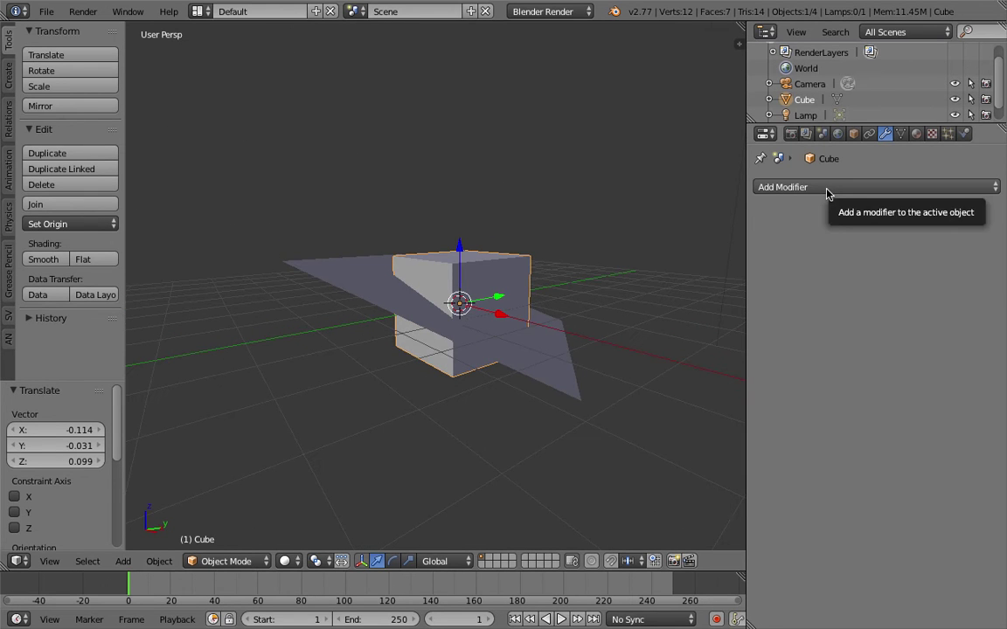
click(888, 188)
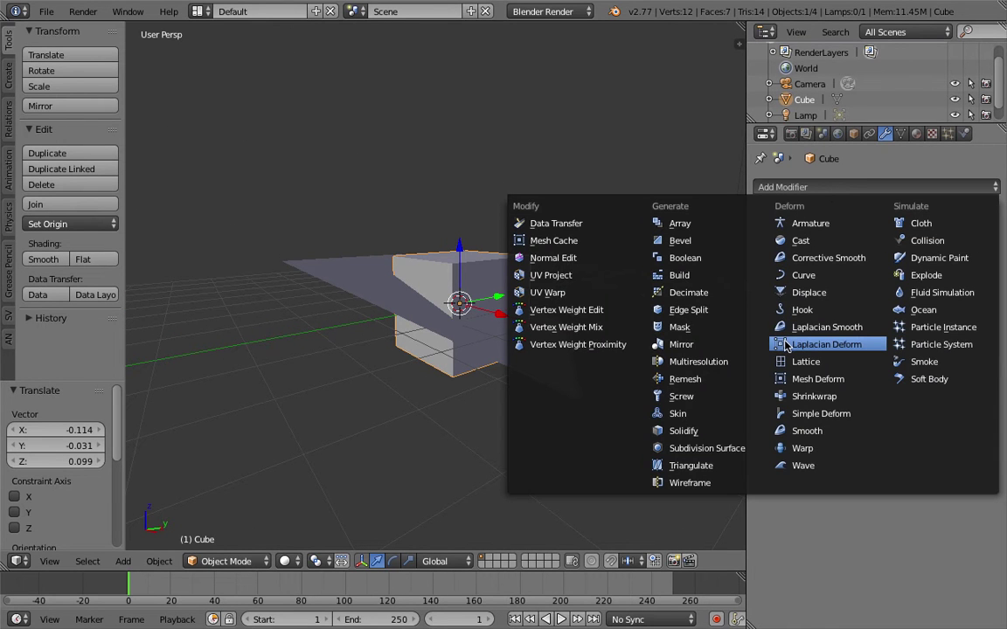
click(718, 258)
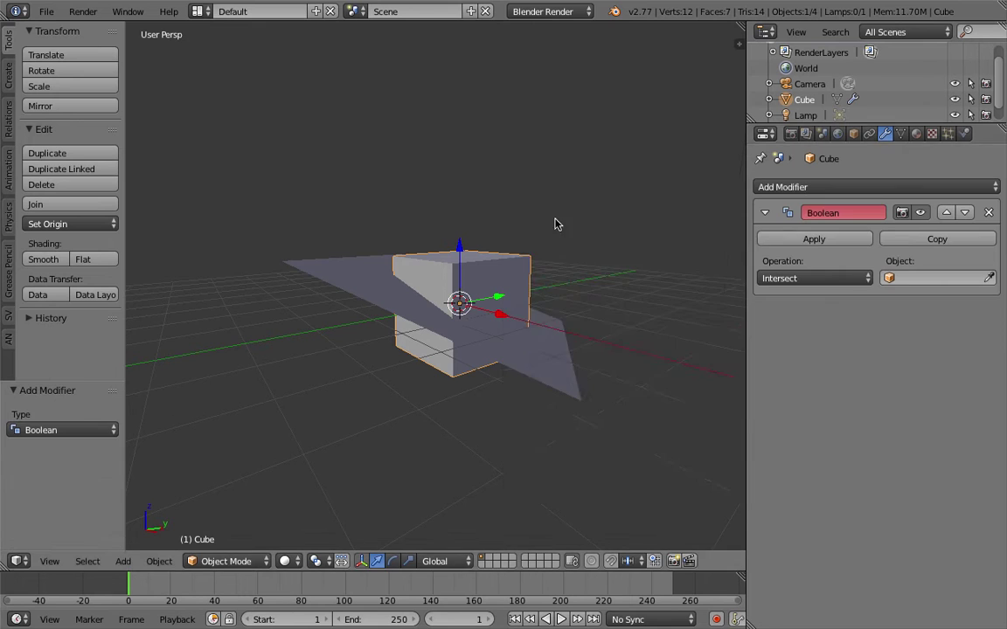
click(932, 278)
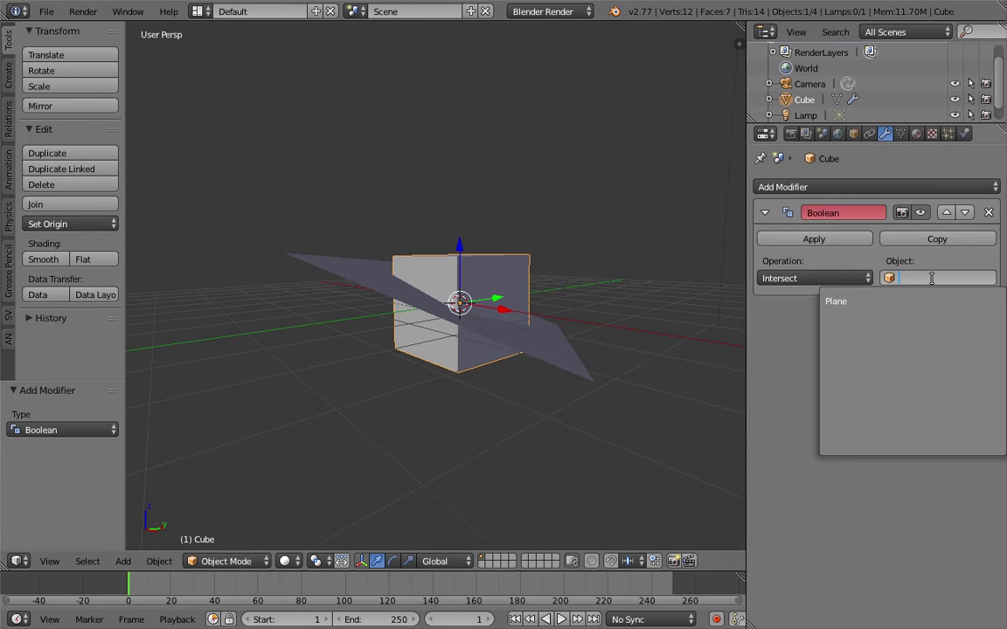
click(882, 300)
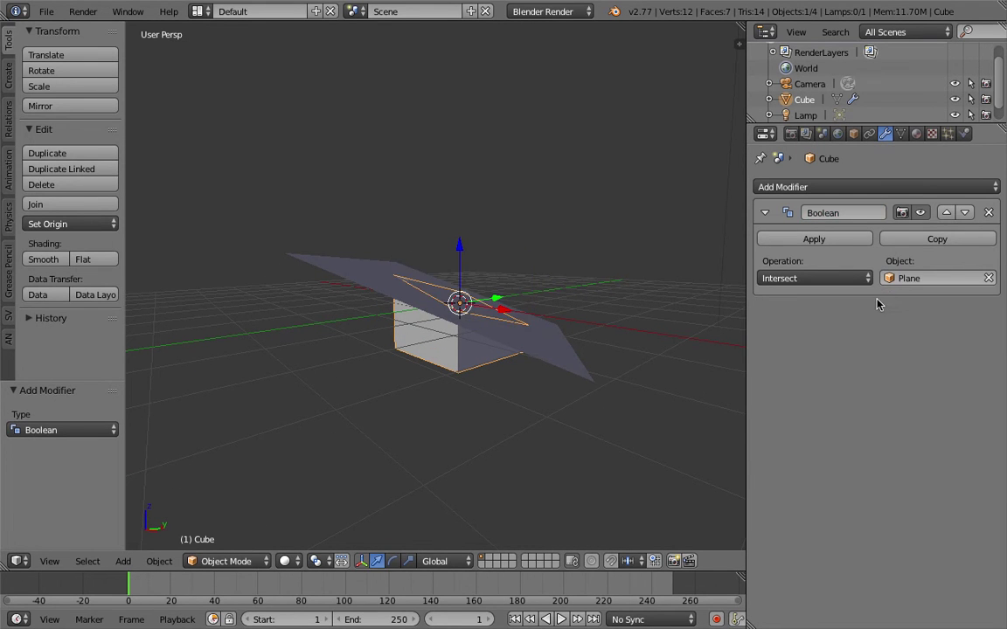
Set the cube's Boolean operation to Difference and inspect the cut from several angles.
middle_drag(690, 280, 699, 254)
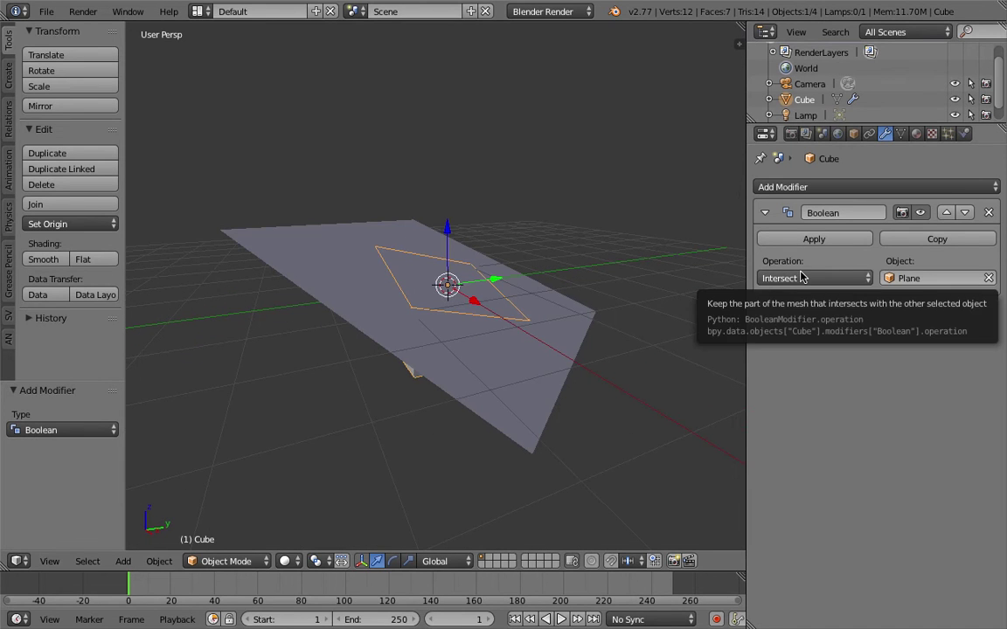
click(828, 278)
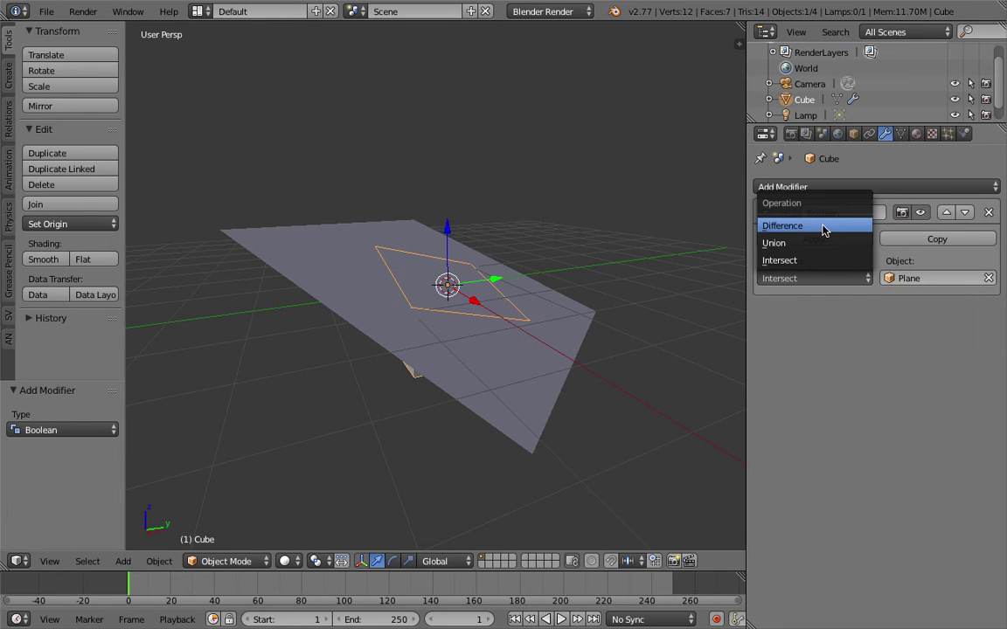
click(822, 229)
middle_drag(682, 206, 798, 291)
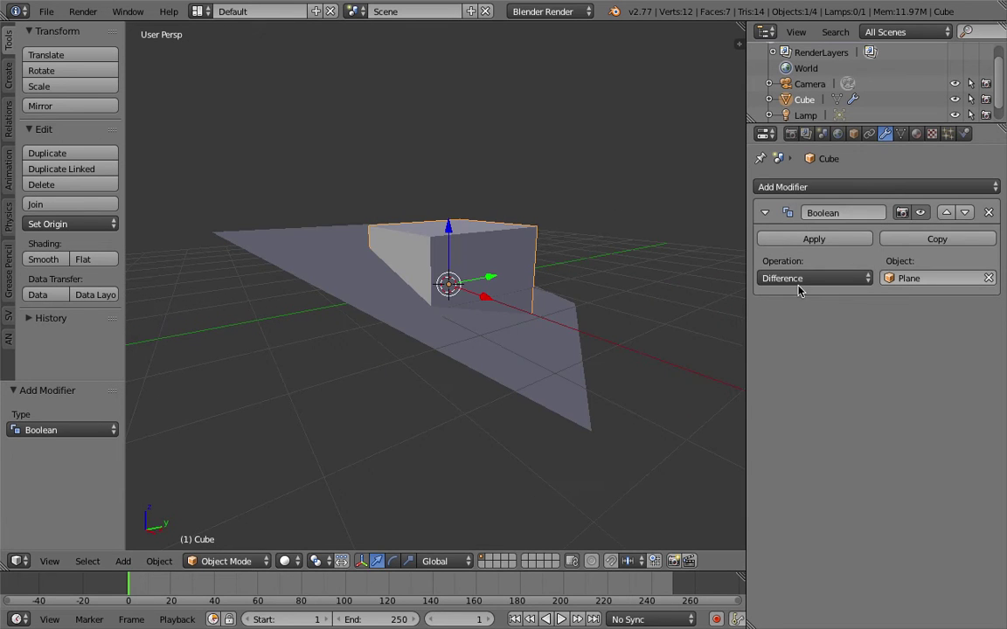
click(805, 276)
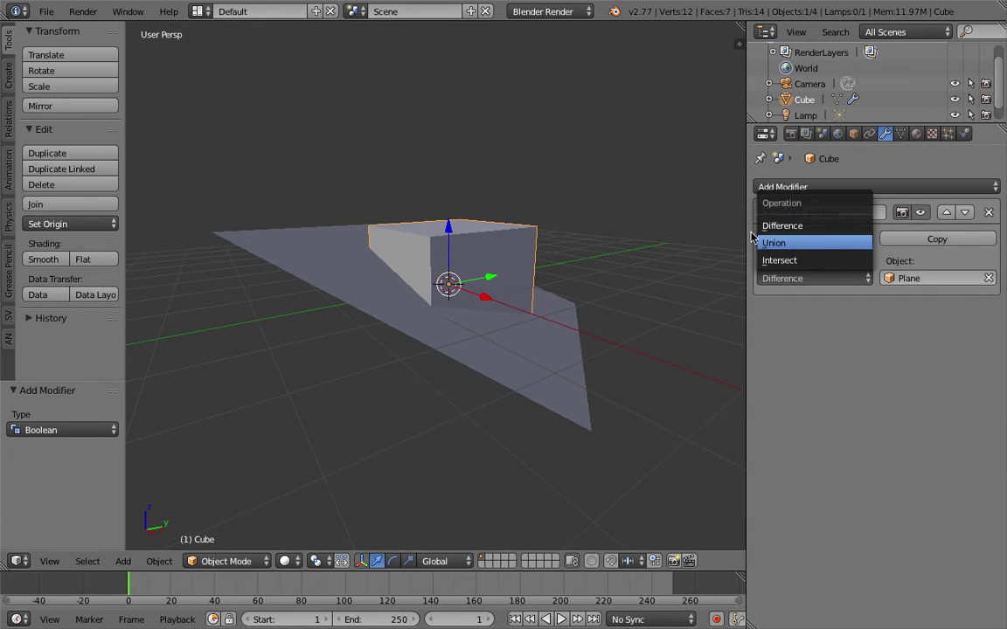
click(618, 180)
middle_drag(599, 229, 505, 278)
scroll(564, 254, down, 3)
middle_drag(561, 301, 519, 258)
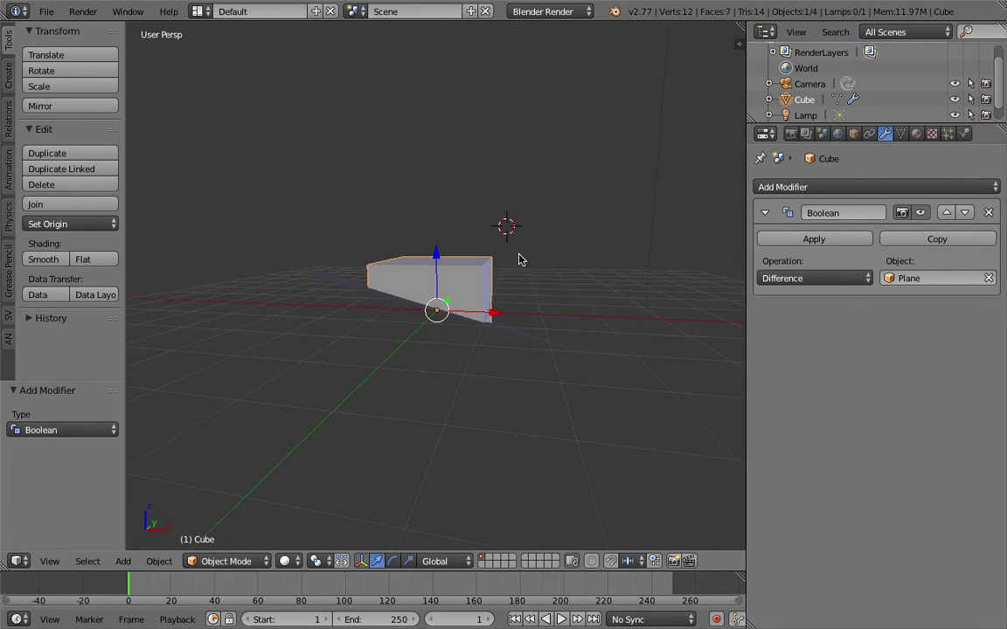
Add a Solidify modifier to the plane and show the scene in wireframe to check the cut through the cube.
mouse_move(502, 297)
middle_down()
mouse_move(469, 315)
mouse_move(475, 296)
mouse_move(508, 281)
mouse_move(463, 287)
mouse_move(514, 254)
mouse_move(511, 267)
mouse_move(472, 276)
mouse_move(498, 250)
mouse_move(507, 313)
middle_up()
right_click(507, 313)
click(781, 189)
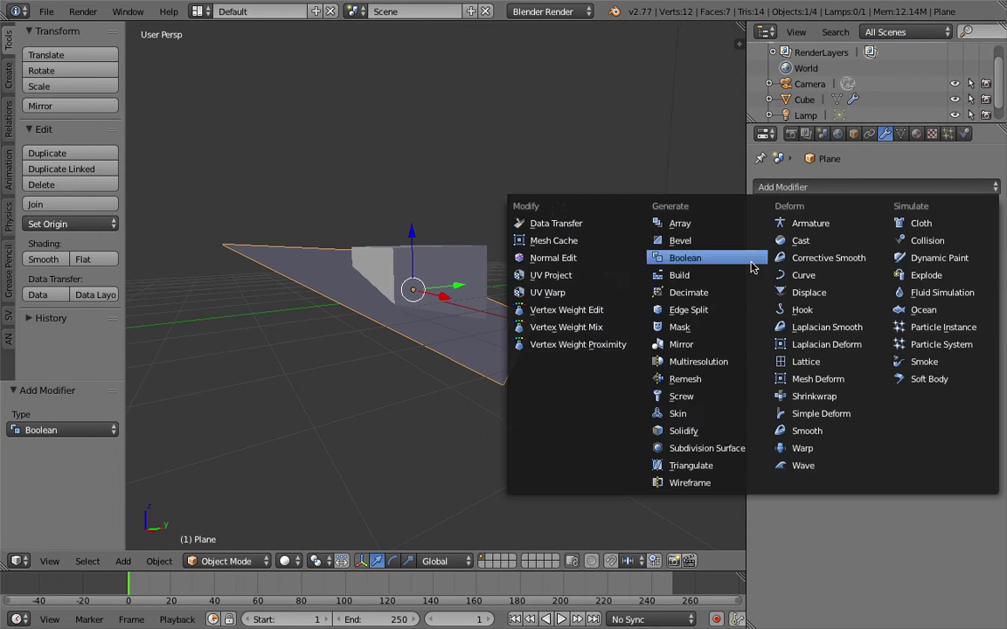
click(664, 432)
middle_drag(591, 259, 466, 232)
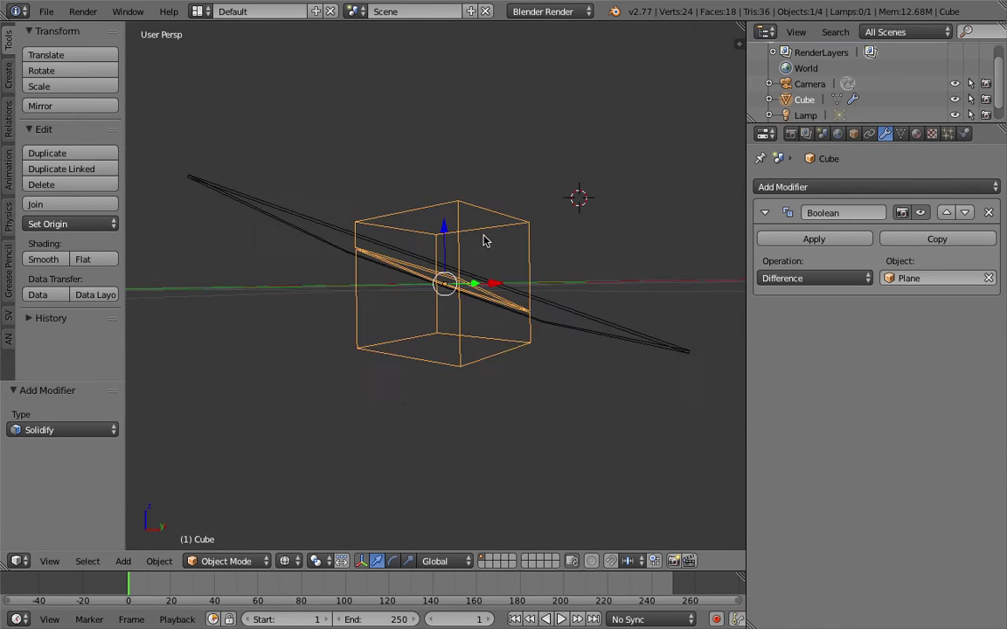
middle_drag(455, 249, 490, 255)
Rotate the plane with a trackball rotation of about -7.4° and -17.2° to change the cutting angle.
right_click(569, 317)
key(r)
key(r)
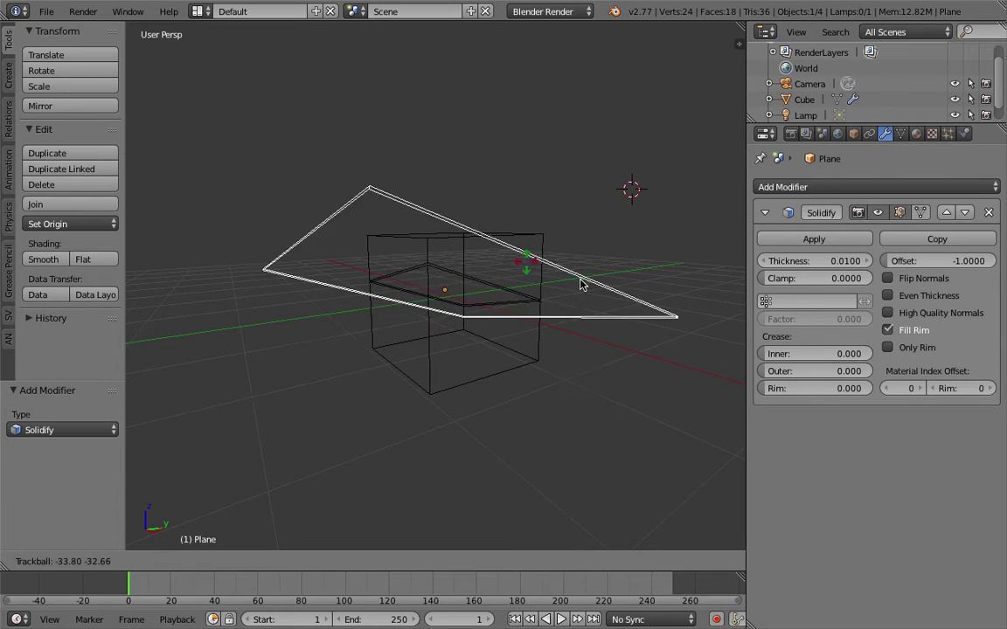
click(512, 286)
middle_drag(512, 286, 757, 241)
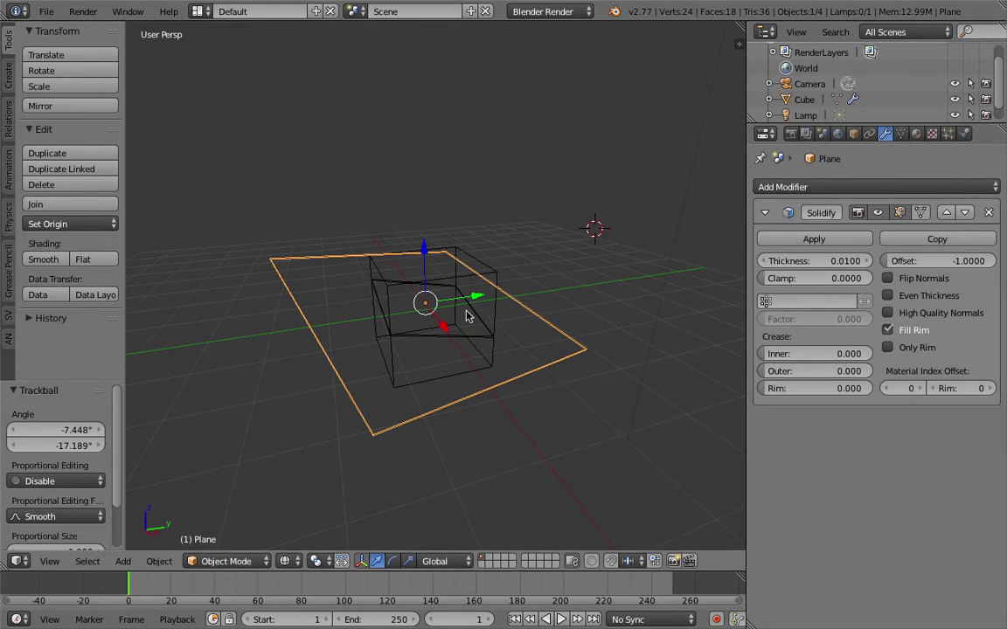
Widen the properties area and move the plane by about X 0.06 and Z -0.35, lower through the cube.
right_click(483, 281)
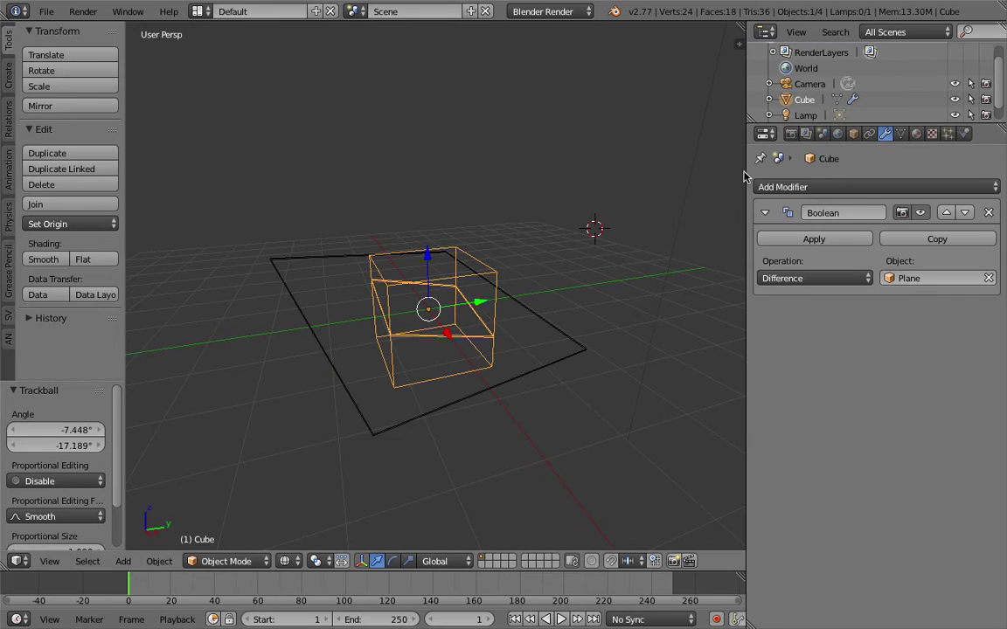
drag(745, 181, 723, 181)
middle_drag(447, 290, 480, 275)
right_click(456, 265)
key(g)
click(467, 305)
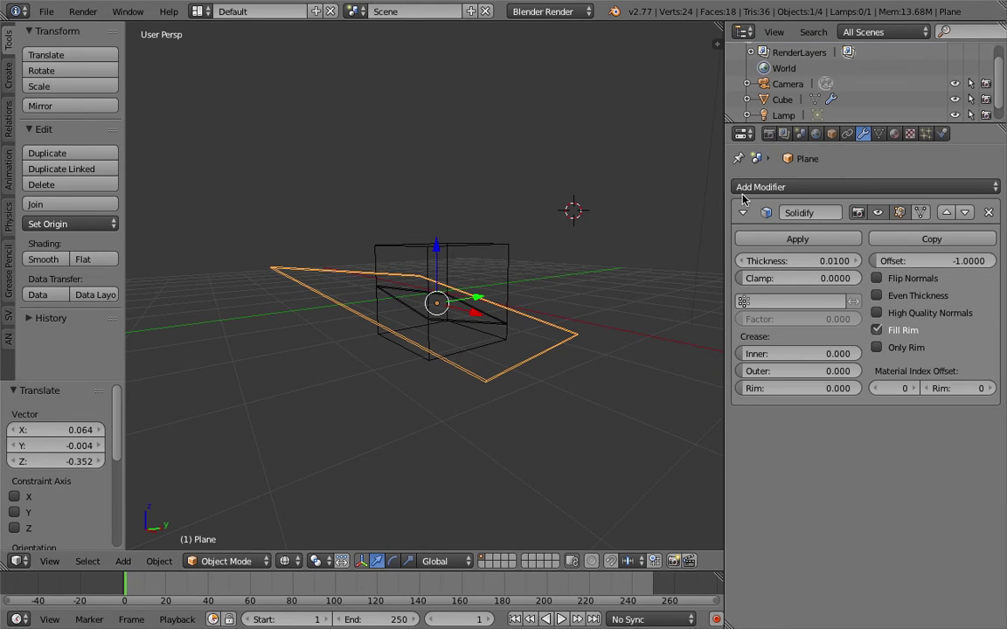
Add an Array modifier to the plane with a relative offset of X 0, Y 0 and Z 18.6.
drag(723, 181, 708, 182)
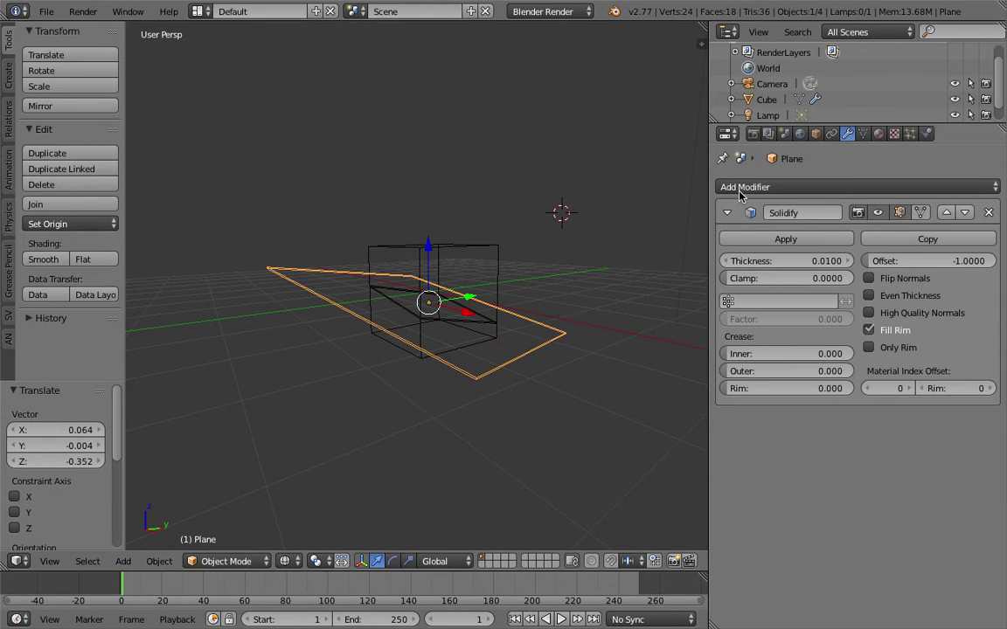
click(769, 187)
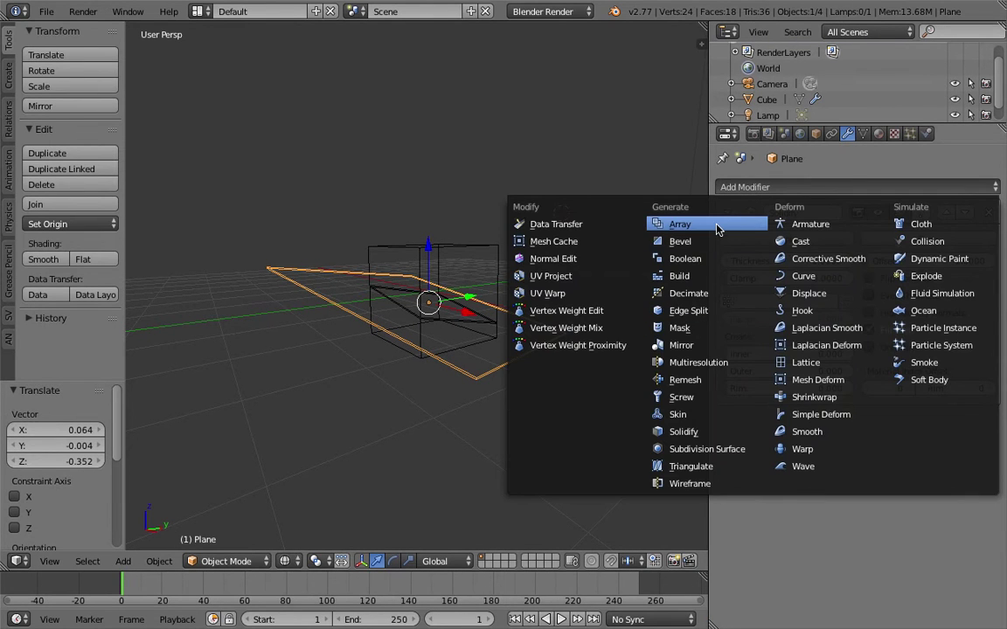
click(717, 227)
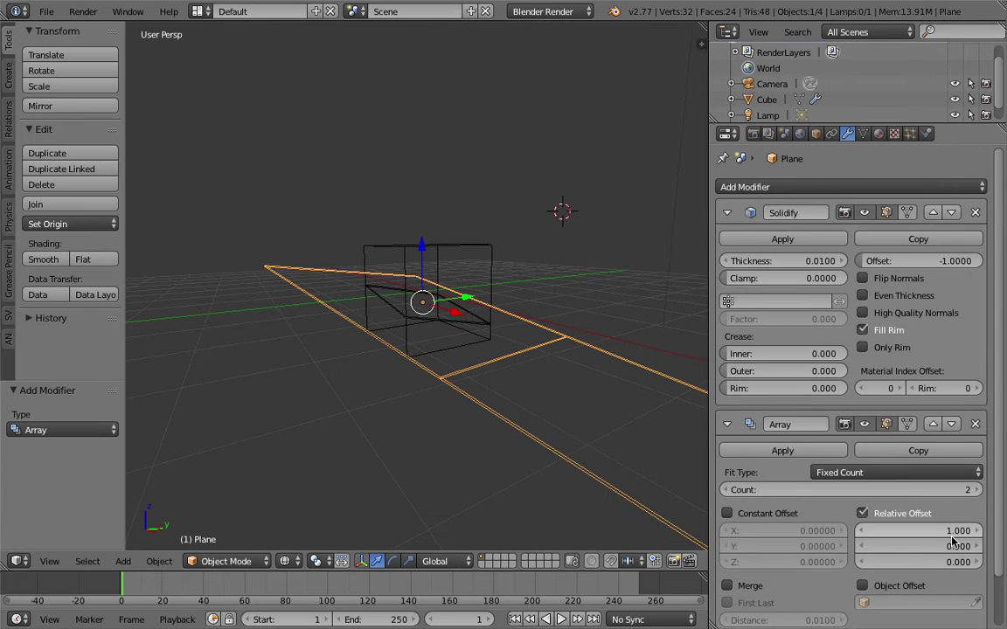
text(0)
key(Return)
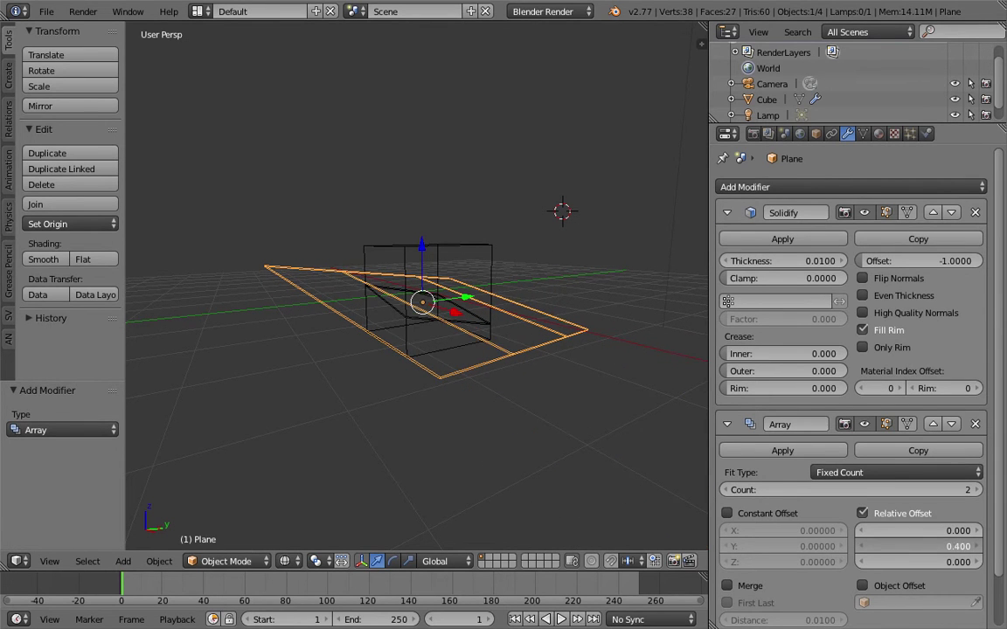
text(0)
key(Return)
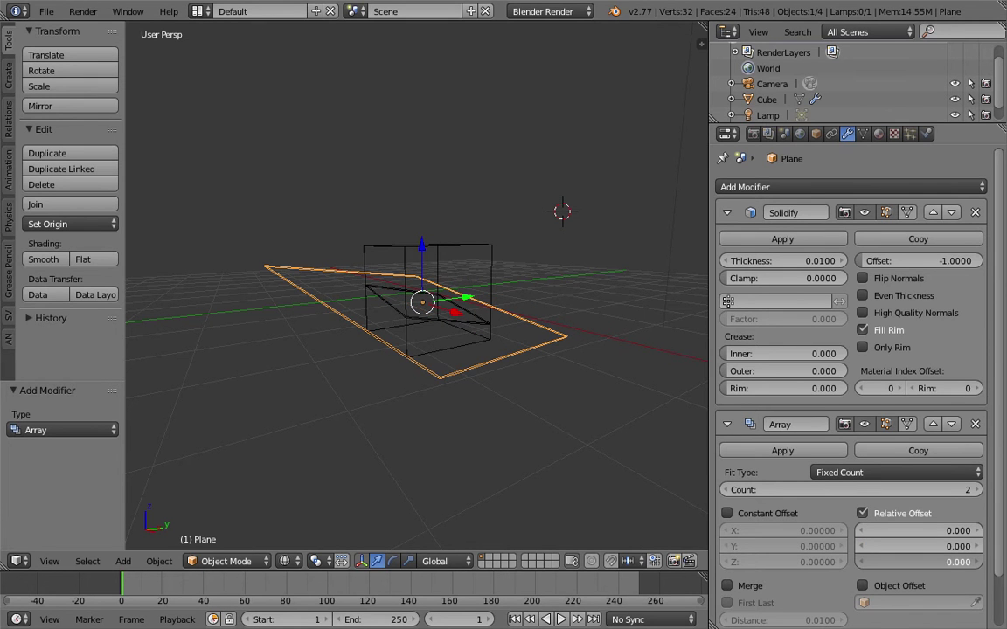
drag(891, 562, 1004, 562)
middle_drag(500, 373, 525, 288)
Add a Plain Axes empty and clear its location so it sits at the world origin.
key(shift+a)
mouse_move(533, 280)
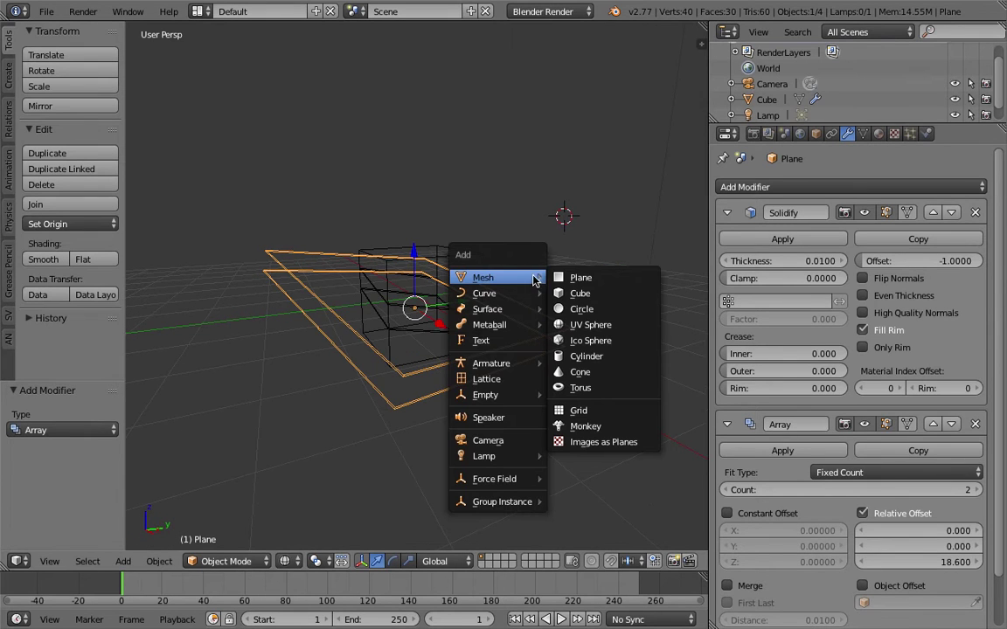
key(Escape)
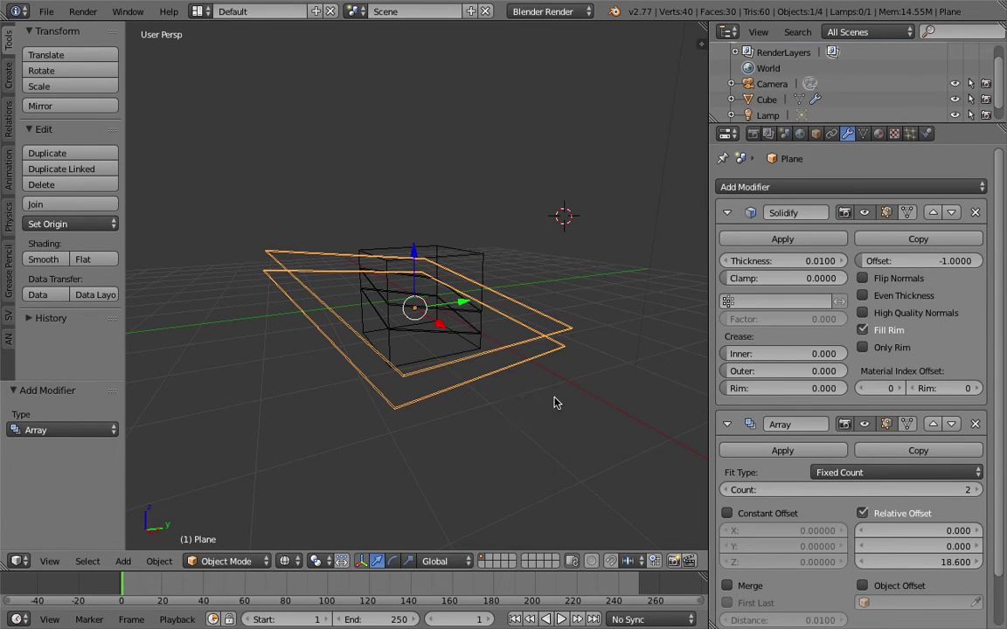
key(shift+a)
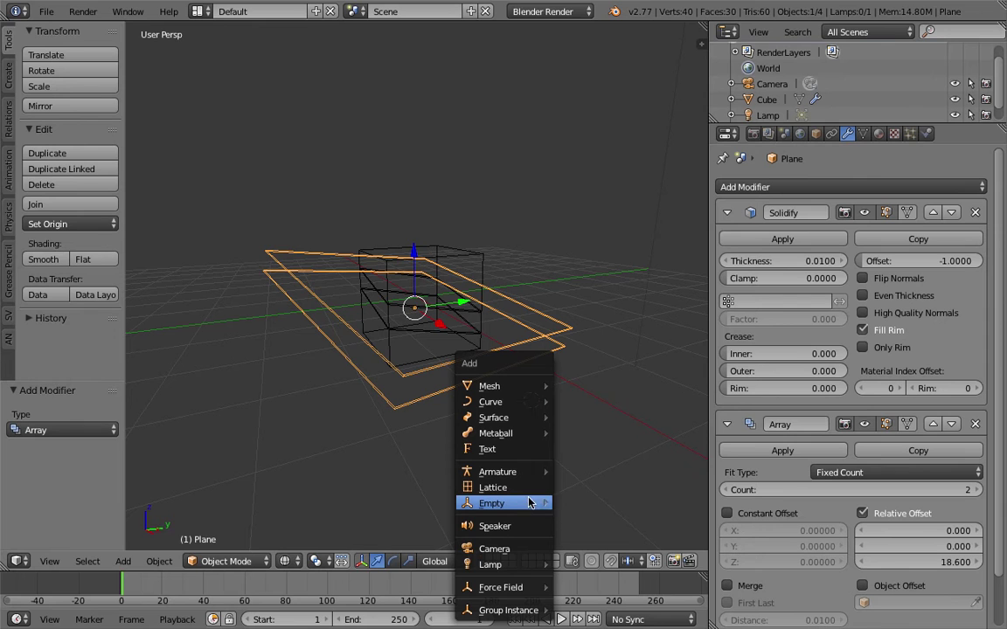
mouse_move(529, 502)
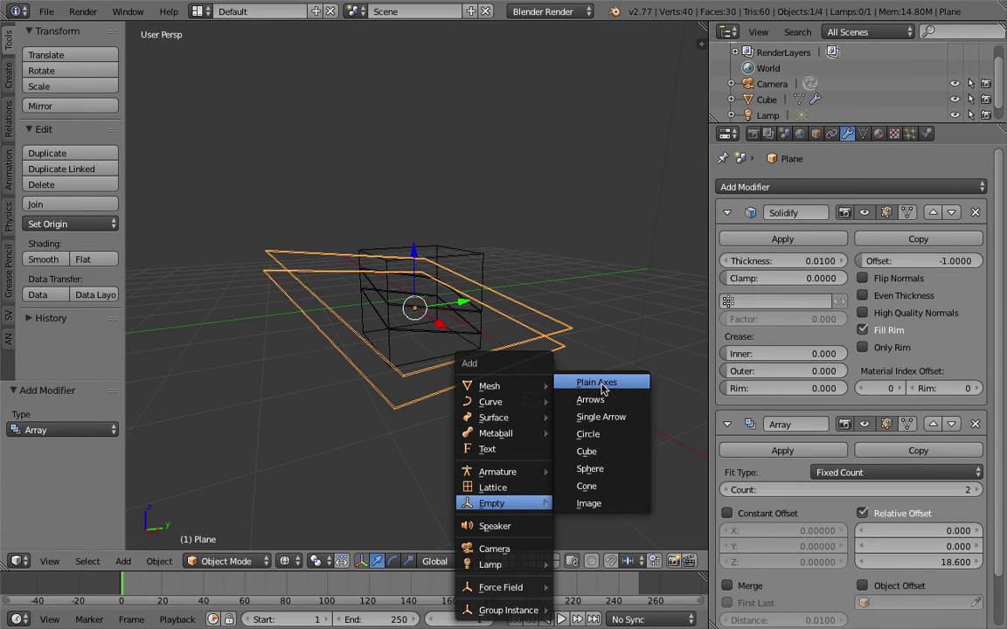
click(596, 383)
key(alt+g)
scroll(387, 274, up, 3)
scroll(519, 326, down, 4)
Apply the plane's scale and set its Array modifier's relative Z offset to 44.
right_click(511, 342)
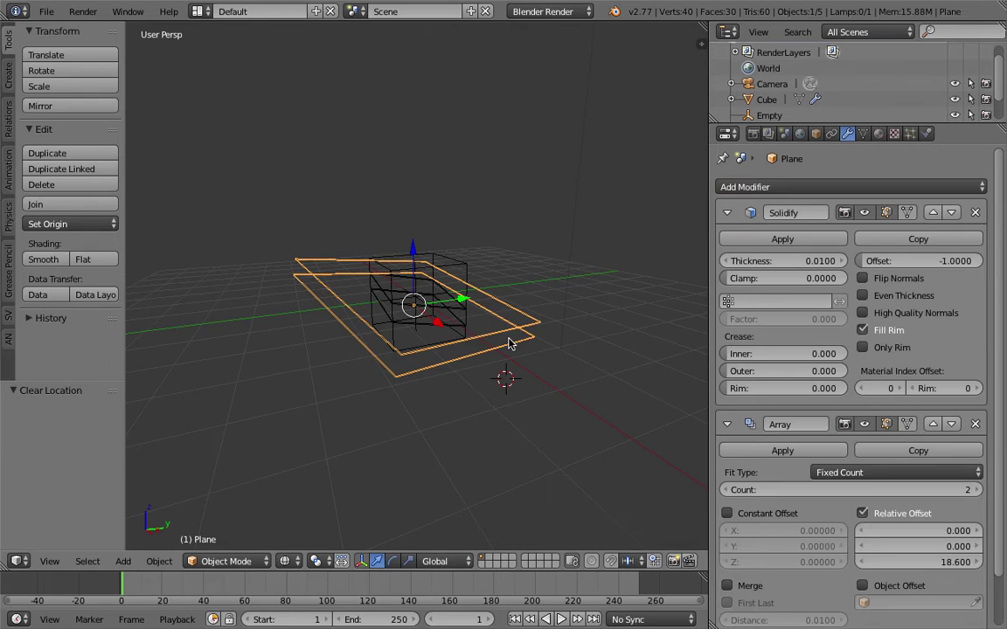
key(ctrl+a)
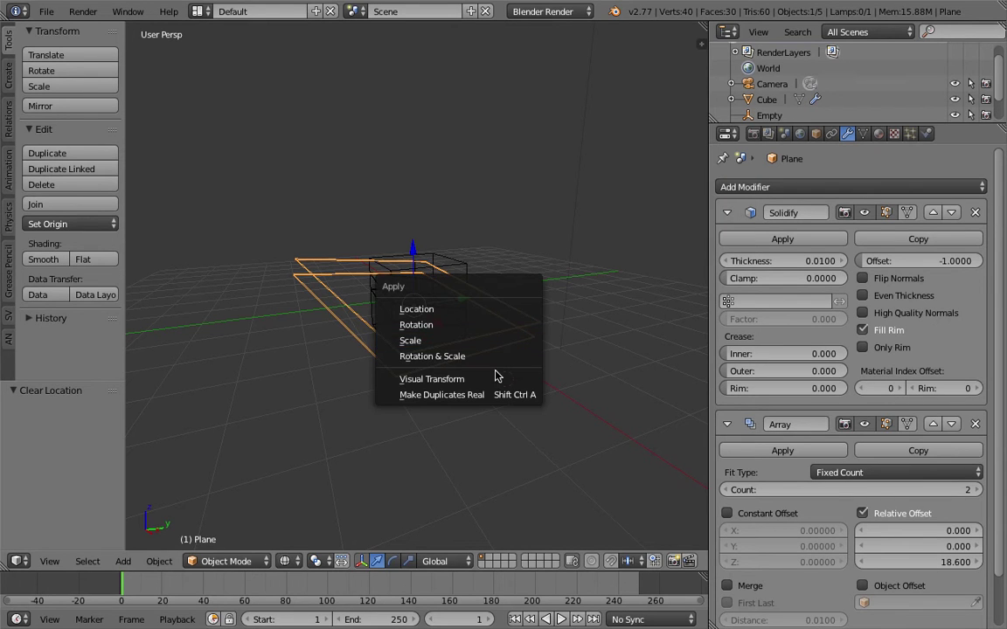
click(498, 340)
scroll(494, 317, up, 2)
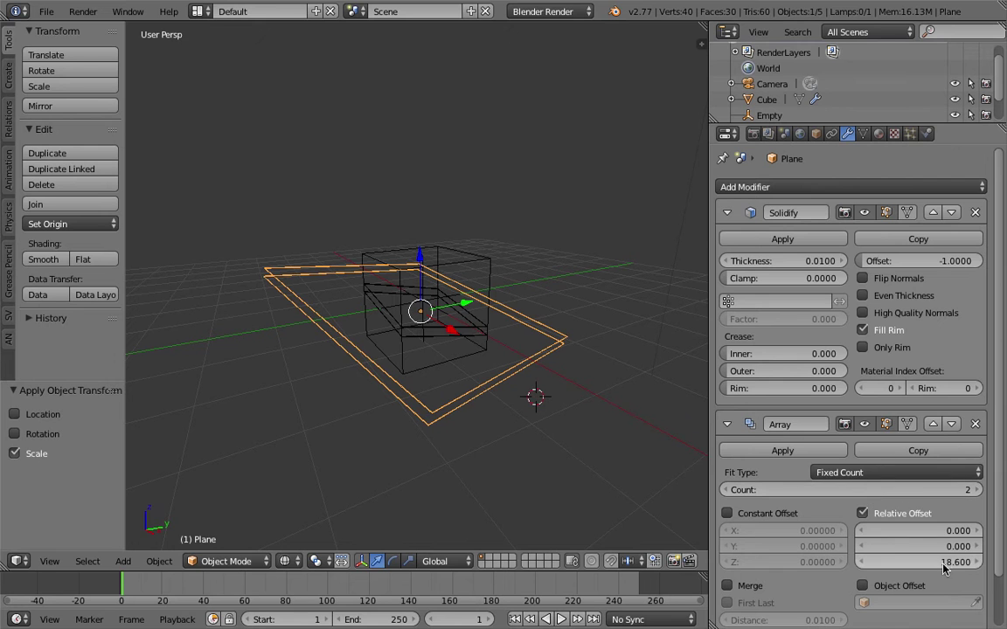
drag(918, 562, 970, 562)
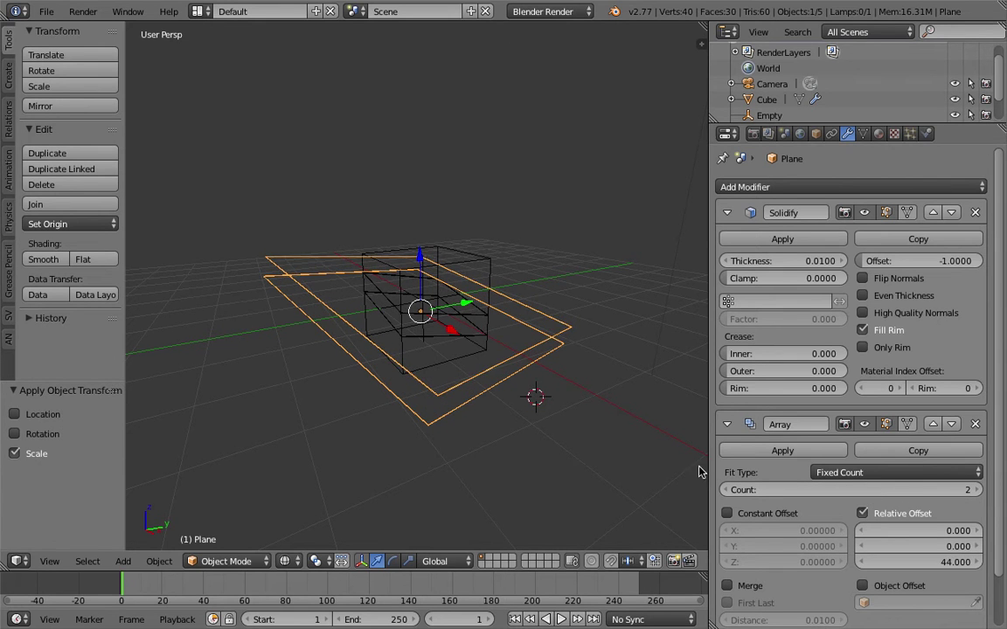
right_click(446, 300)
right_click(505, 313)
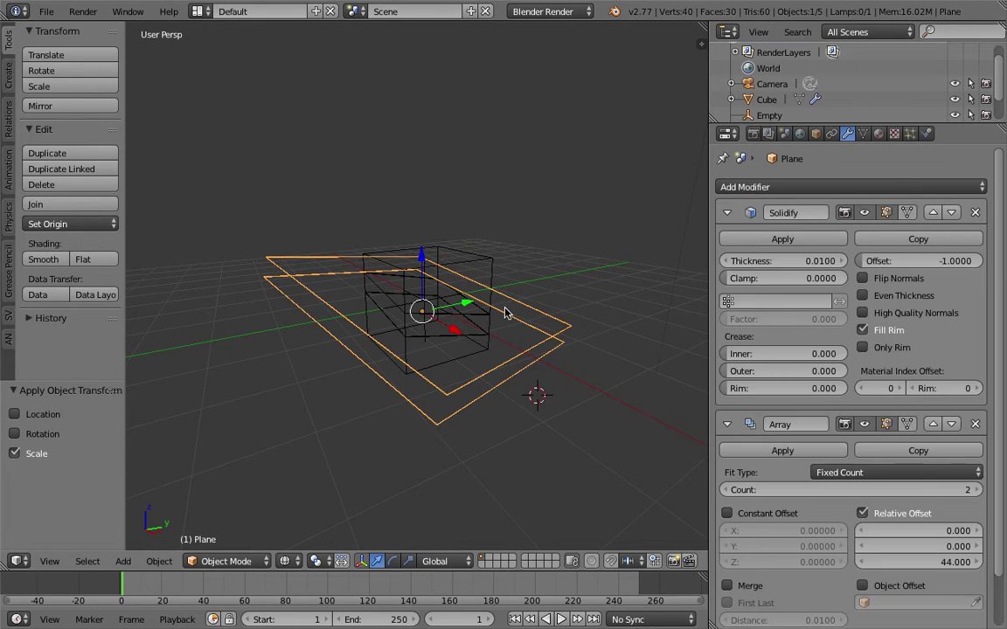
scroll(825, 141, down, 3)
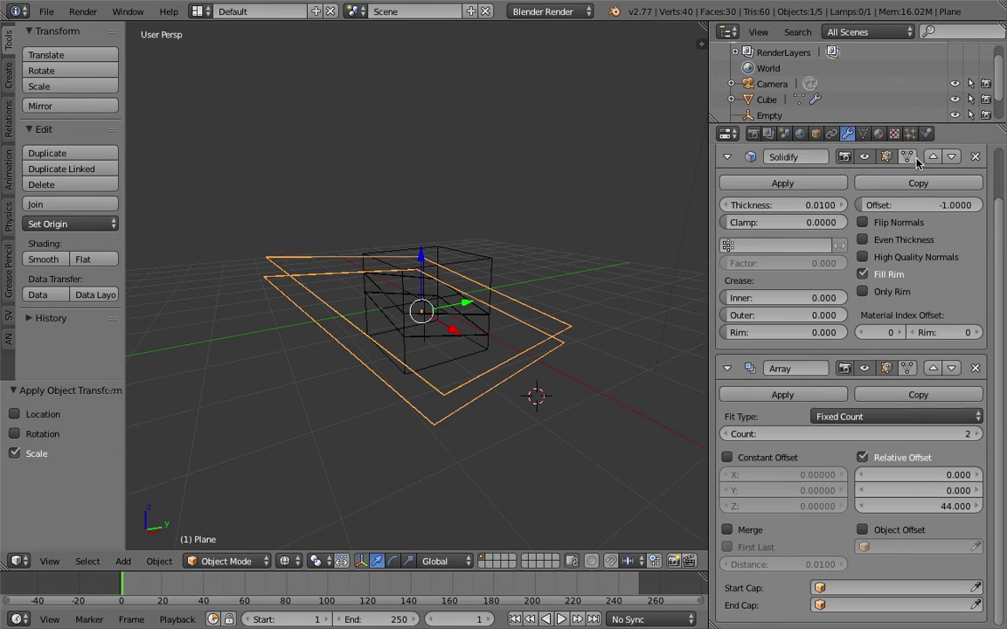
Enlarge the properties area, zero the plane's Array relative Z offset, and enable Object Offset using the Empty.
drag(925, 126, 925, 88)
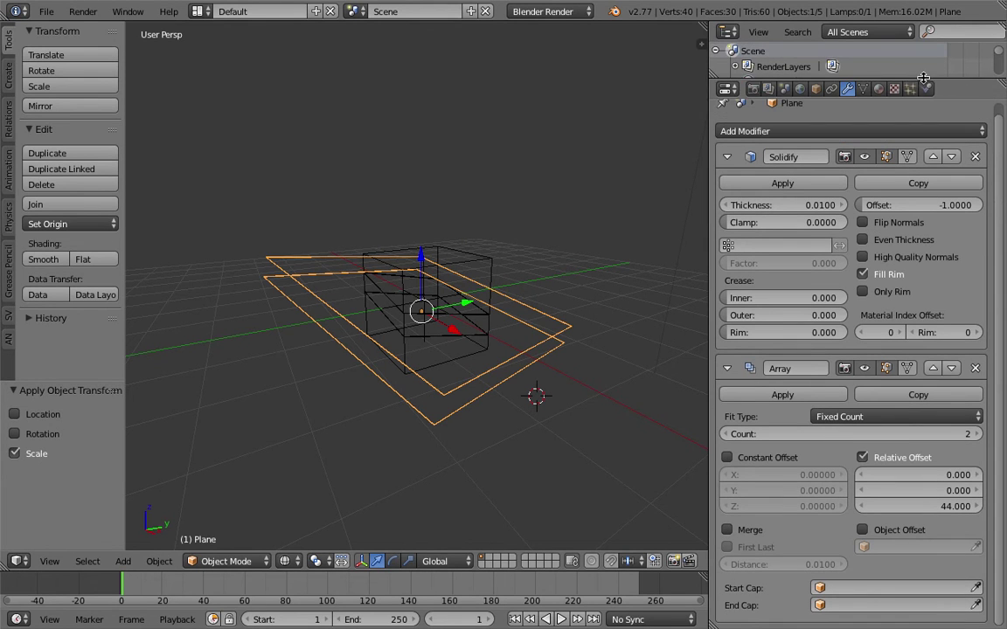
middle_drag(556, 244, 545, 236)
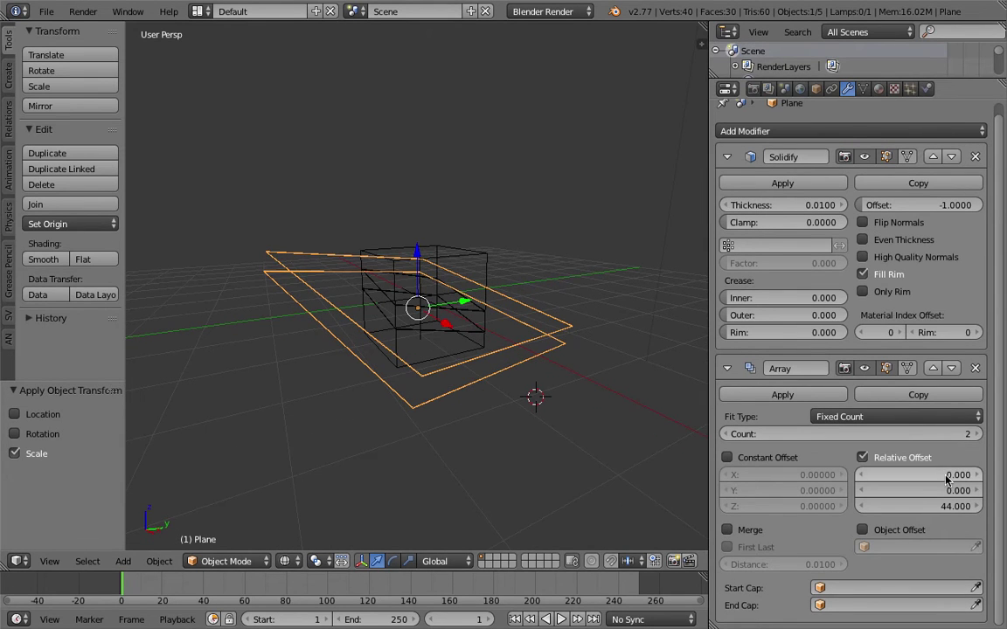
drag(946, 477, 946, 491)
key(Return)
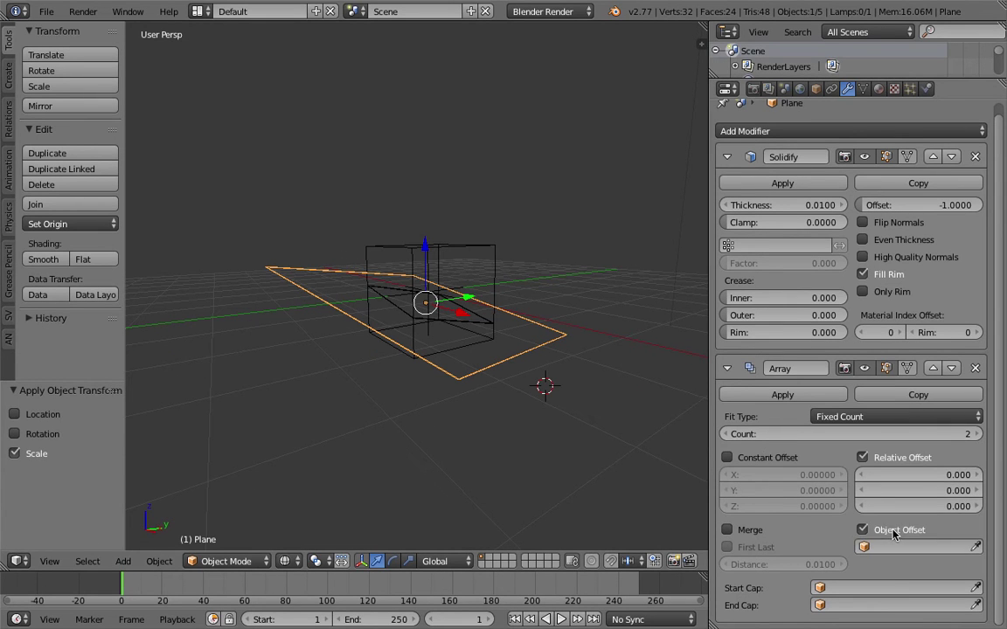
click(894, 546)
click(837, 413)
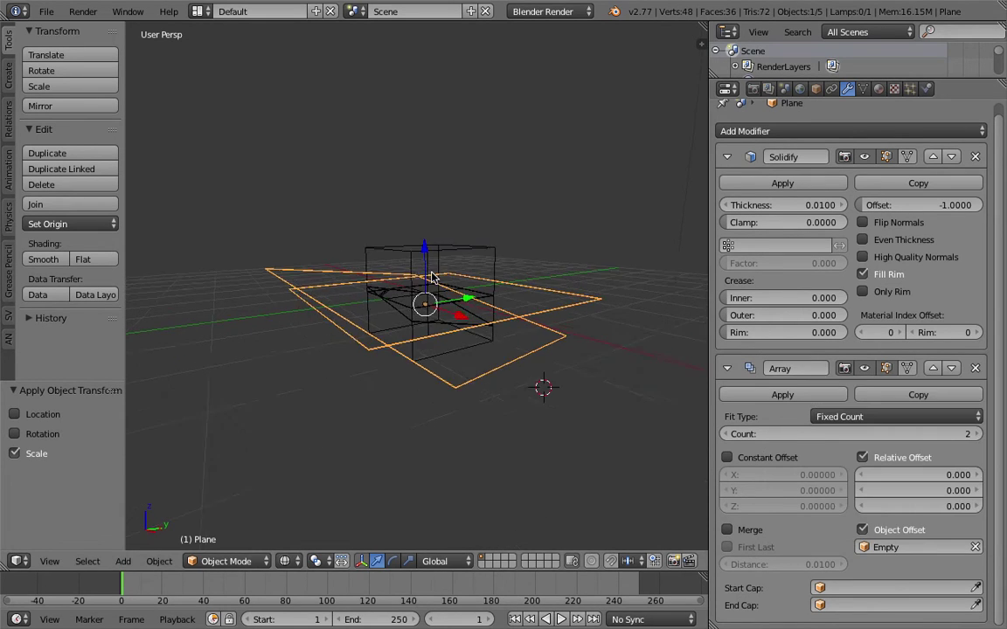
Trackball-rotate the Empty to about X 22°, Y -13.8° and Z -60.3°.
middle_drag(390, 262, 385, 271)
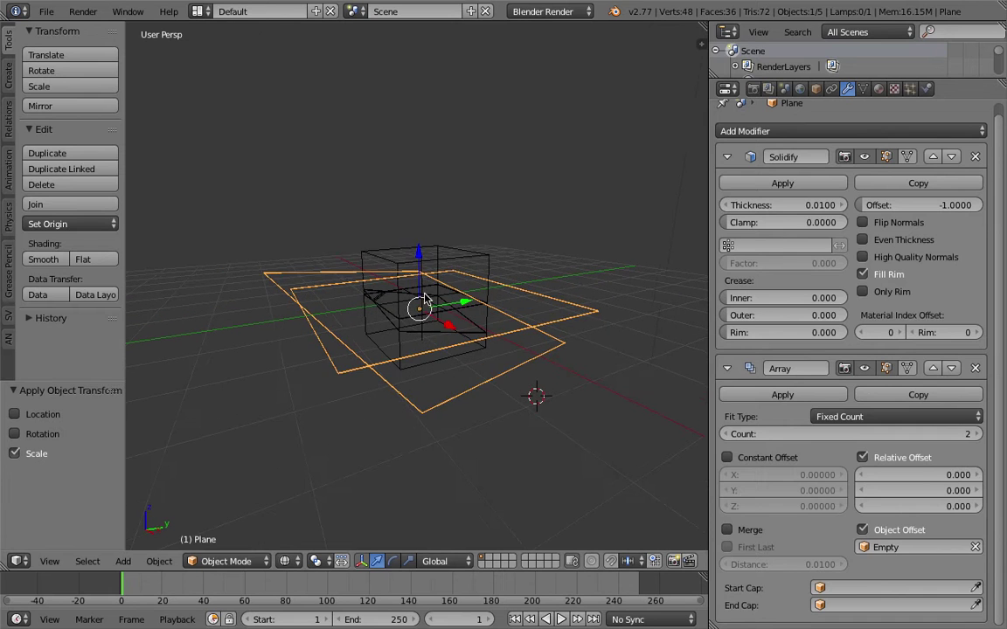
right_click(387, 273)
right_click(425, 328)
key(r)
key(r)
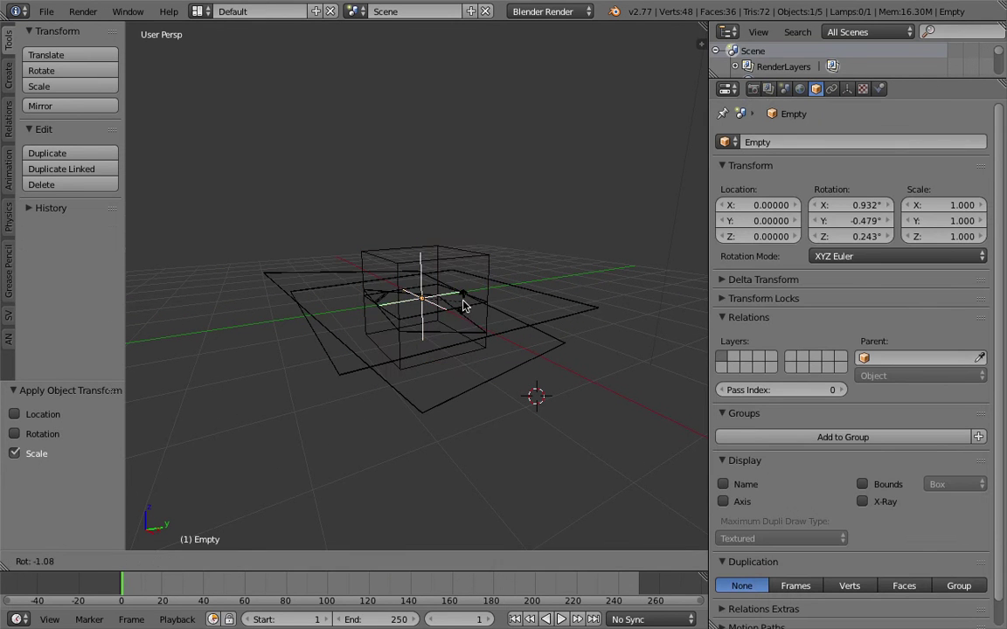
click(376, 262)
middle_drag(495, 331, 519, 315)
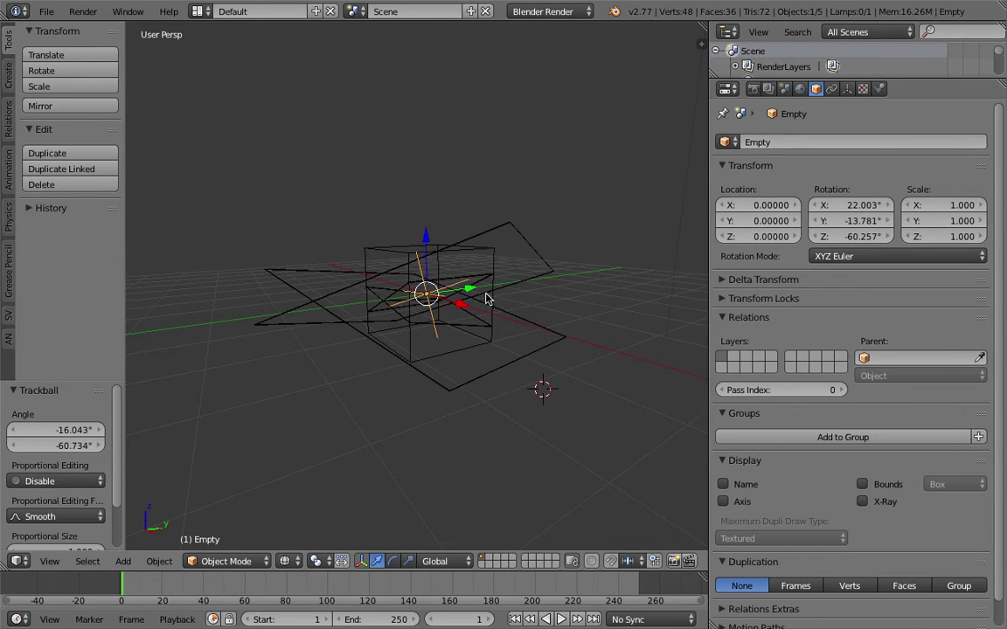
Select the plane and raise its Array count to 9.
right_click(490, 280)
right_click(550, 278)
click(978, 434)
click(978, 435)
click(978, 435)
click(978, 435)
middle_drag(637, 376, 529, 352)
scroll(584, 339, up, 4)
scroll(568, 341, down, 3)
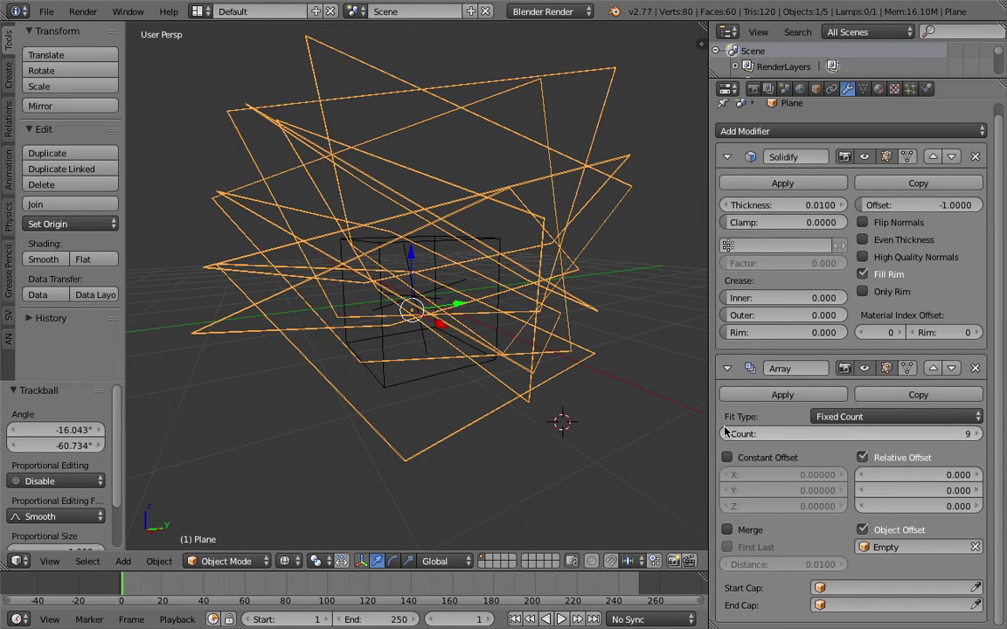
Lower the plane's Array count to 2.
click(726, 434)
click(726, 434)
click(727, 436)
click(727, 436)
click(728, 437)
click(729, 437)
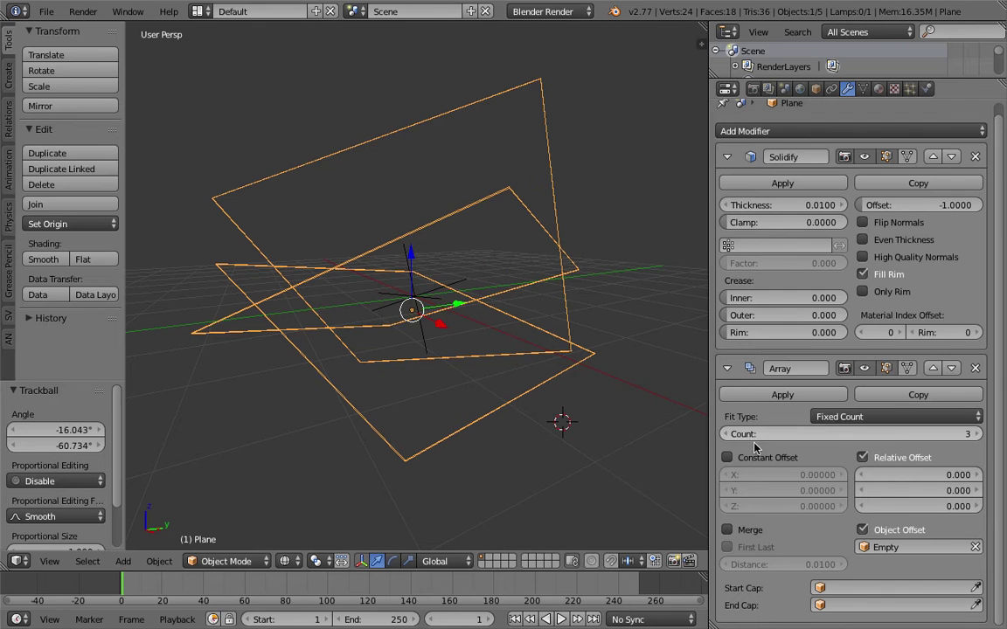
click(726, 439)
Check the sliced cube from other angles and reduce the plane's Array count to 1.
middle_drag(421, 348, 463, 244)
right_click(445, 253)
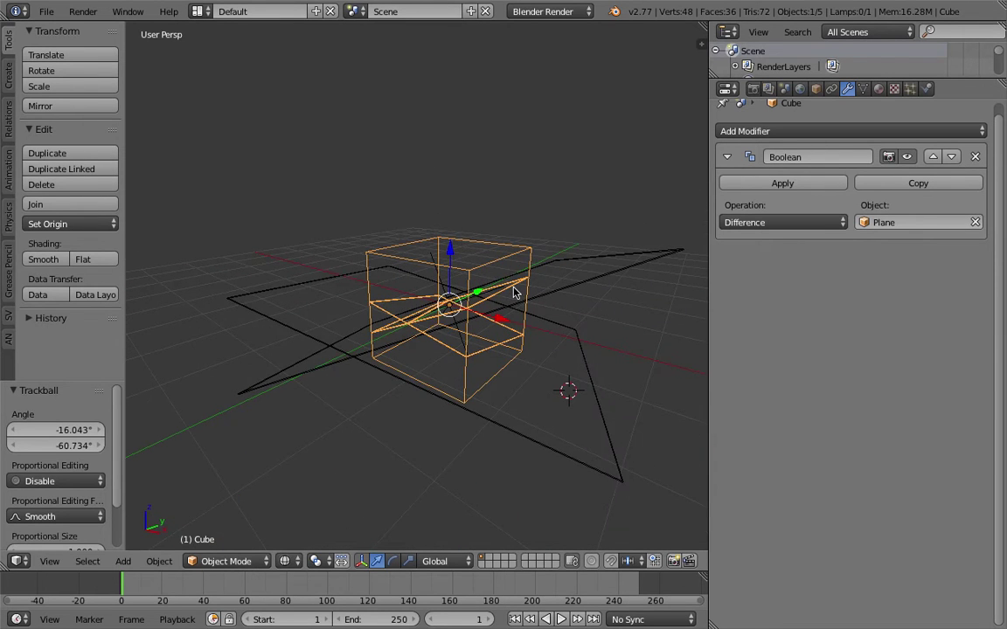
right_click(514, 293)
middle_drag(551, 281, 573, 264)
middle_drag(442, 313, 472, 304)
right_click(428, 288)
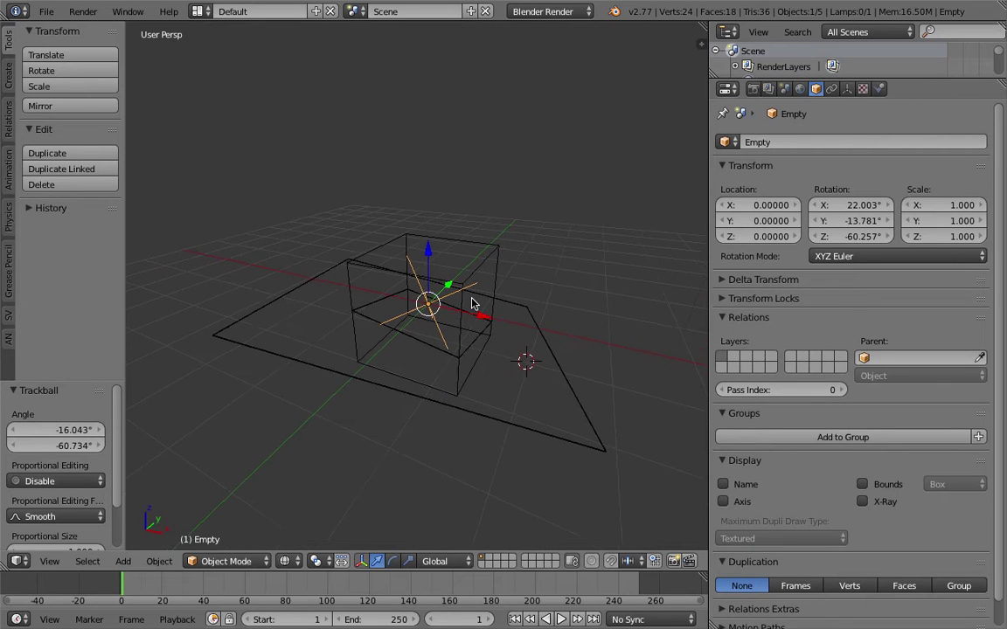
Select the cube, switch the viewport to solid shading, and apply its Boolean modifier.
right_click(487, 282)
key(z)
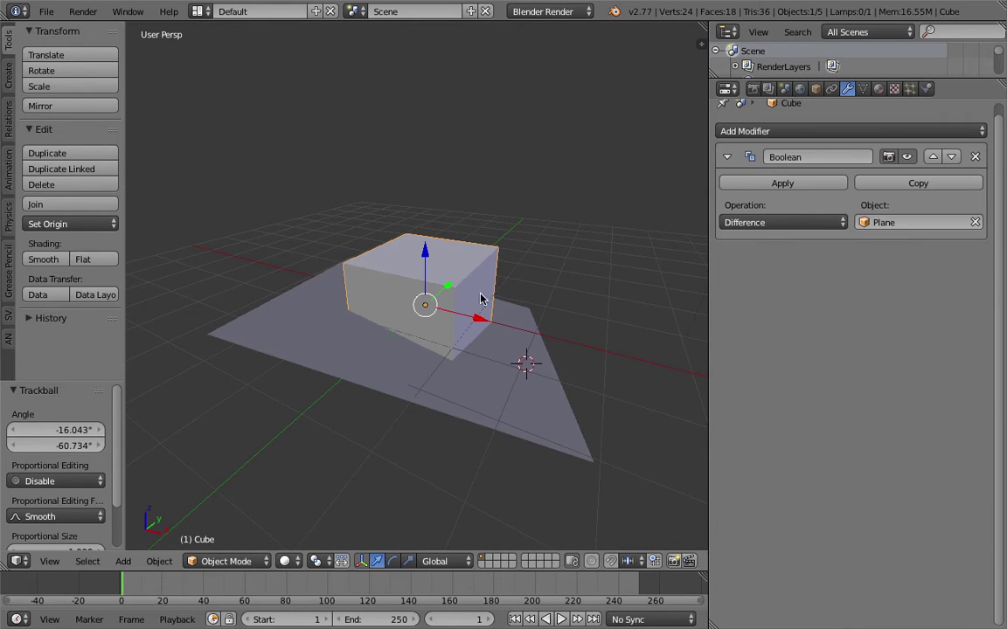
click(737, 184)
Move the cut cube off the plane by about X 1.16, Y 1.36 and Z 1.29.
right_click(420, 293)
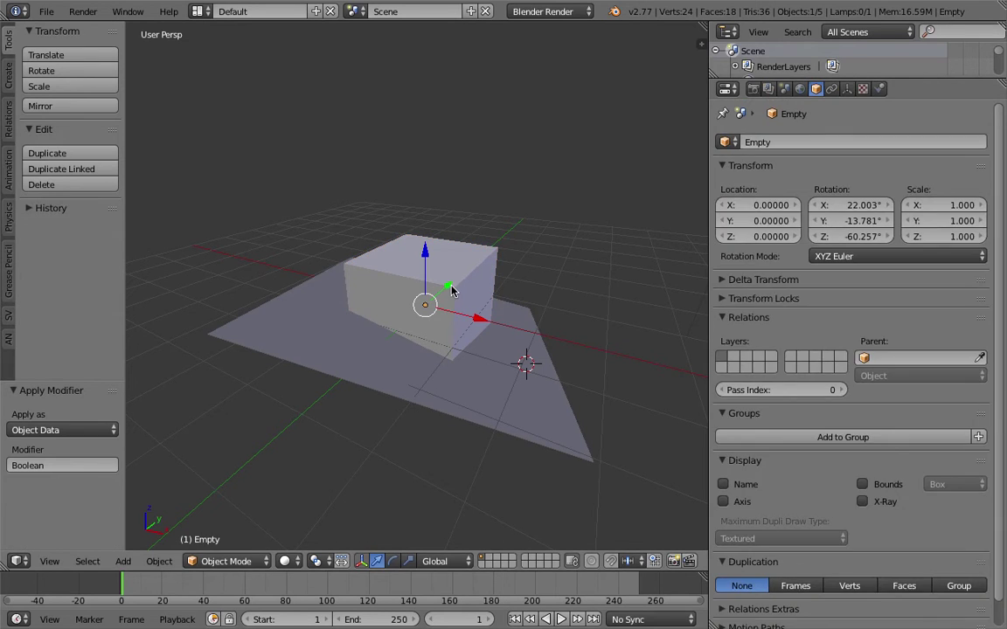
right_click(451, 290)
key(g)
click(536, 225)
Separate the cut cube's disconnected pieces into individual objects.
shift+middle_drag(509, 244, 468, 292)
key(space)
text(sep)
key(Return)
click(467, 293)
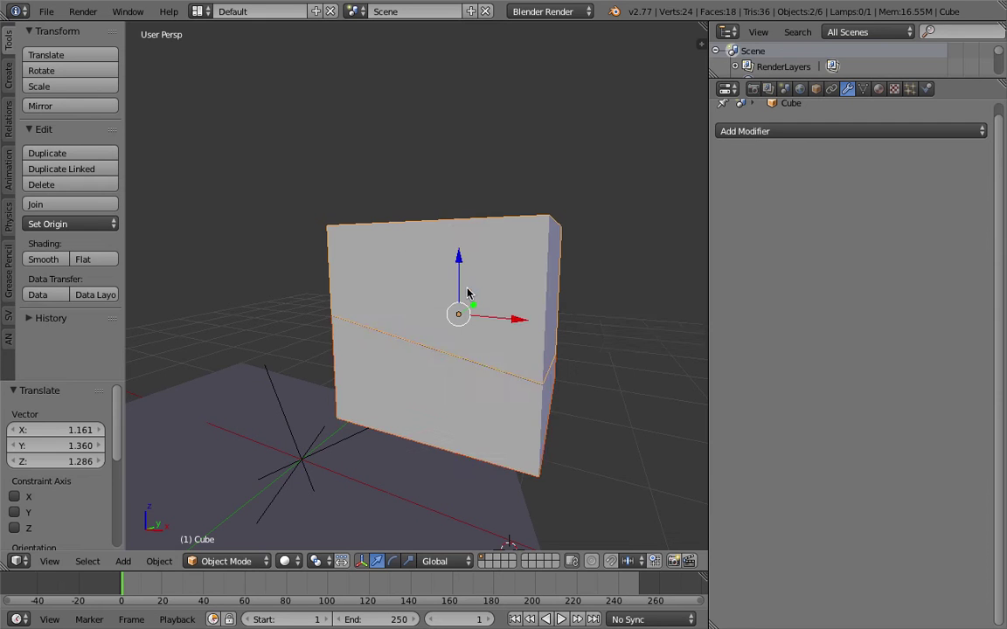
Move the two cube pieces individually to open a gap between them, and select the cutting plane.
scroll(466, 292, down, 4)
right_click(439, 302)
key(g)
click(464, 228)
middle_drag(425, 290, 364, 299)
key(g)
click(338, 377)
right_click(410, 272)
key(g)
click(421, 279)
middle_drag(420, 280, 404, 309)
right_click(299, 354)
middle_drag(299, 353, 395, 348)
right_click(409, 338)
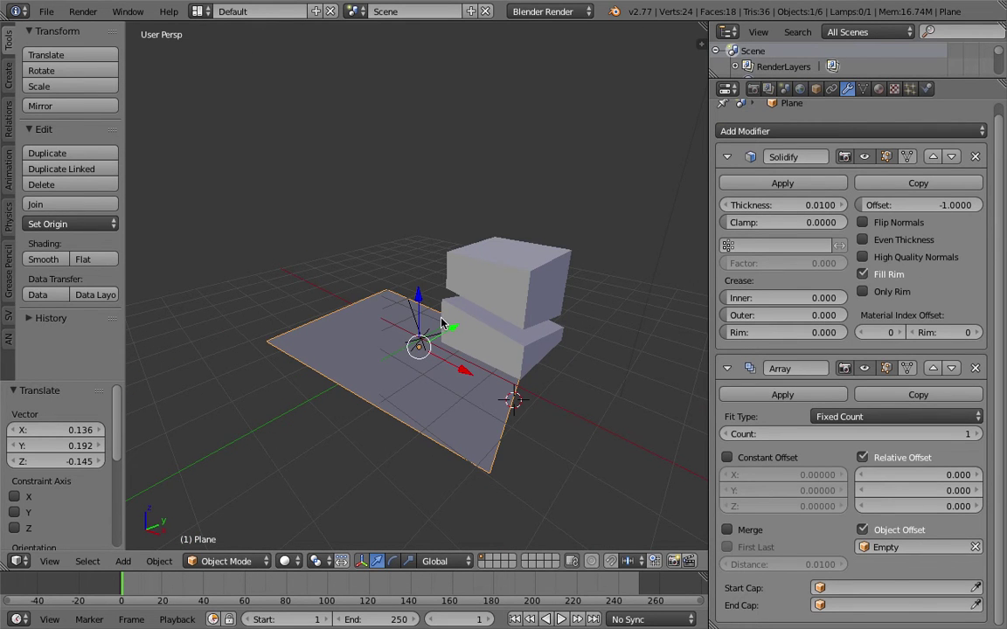
Switch to Safari, mute the "Generators in Sverchok for blender" video and open its full watch page.
key(ctrl+Right)
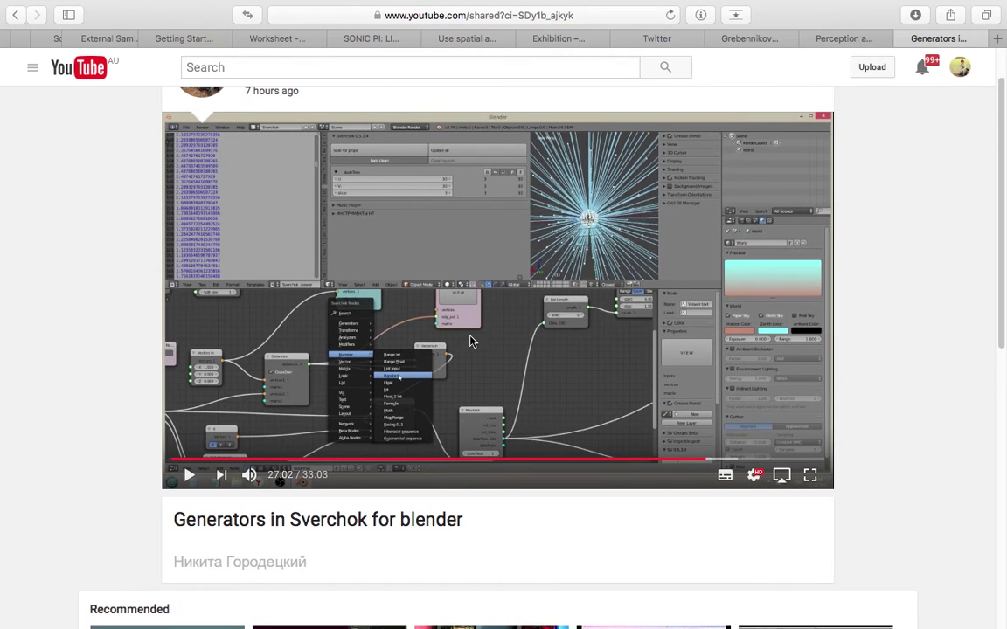
scroll(262, 393, down, 2)
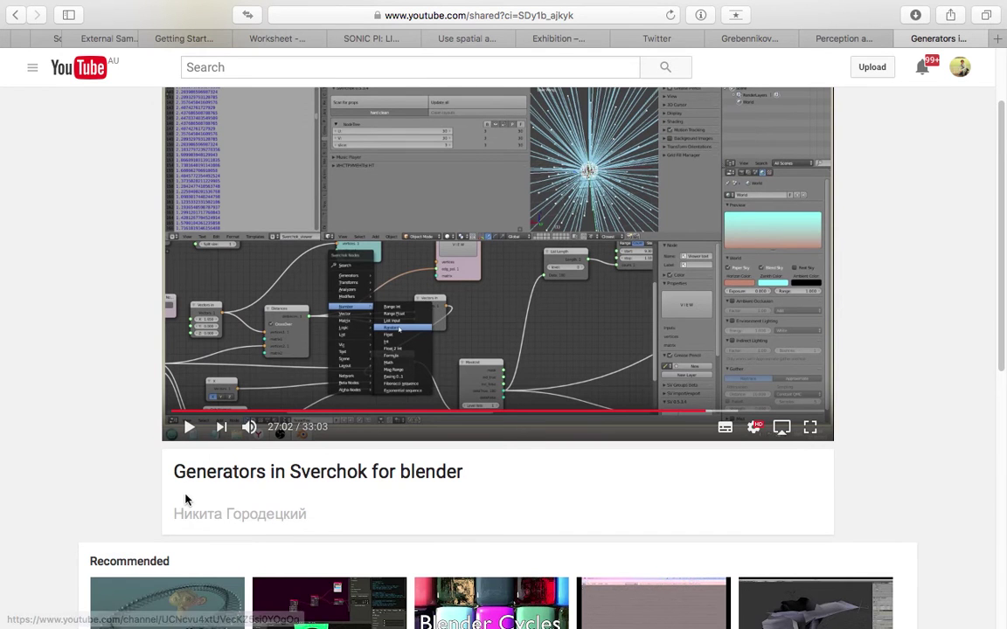
mouse_move(235, 517)
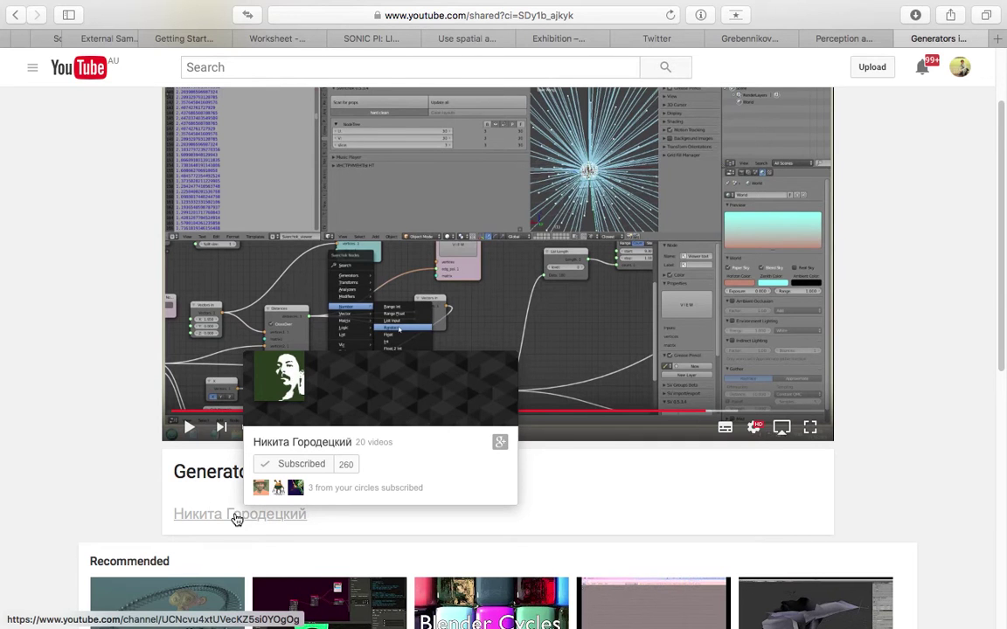
scroll(229, 476, up, 1)
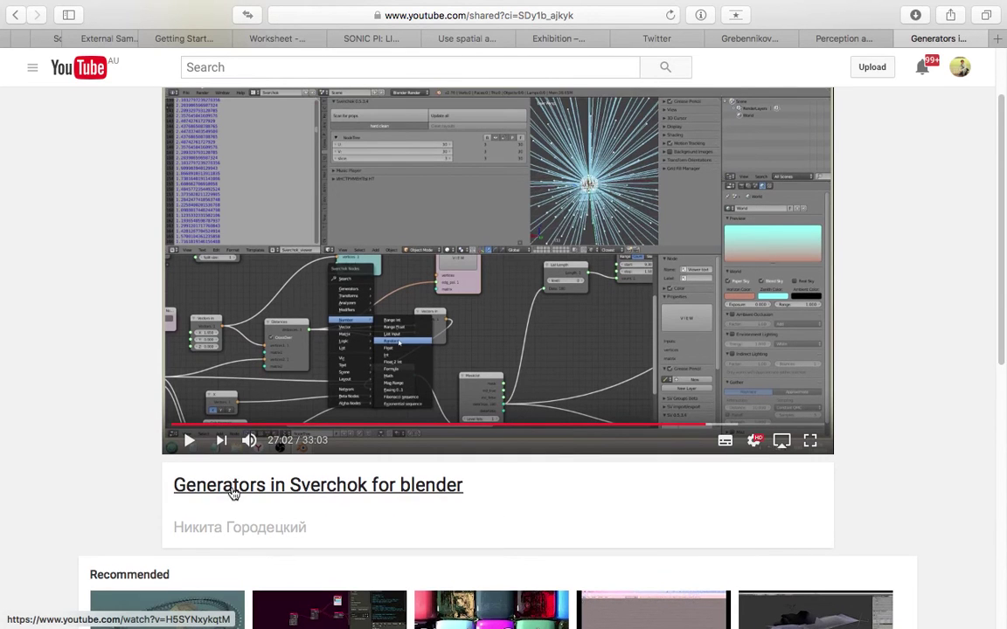
click(267, 445)
click(252, 442)
click(266, 486)
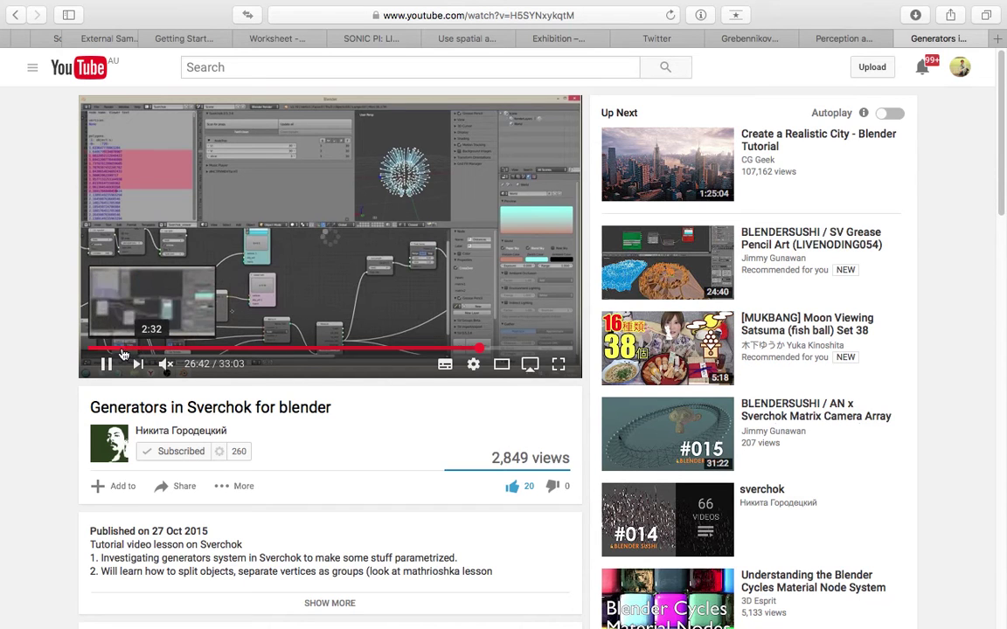
Skim the Sverchok generators video around its 3- and 5-minute marks.
click(133, 350)
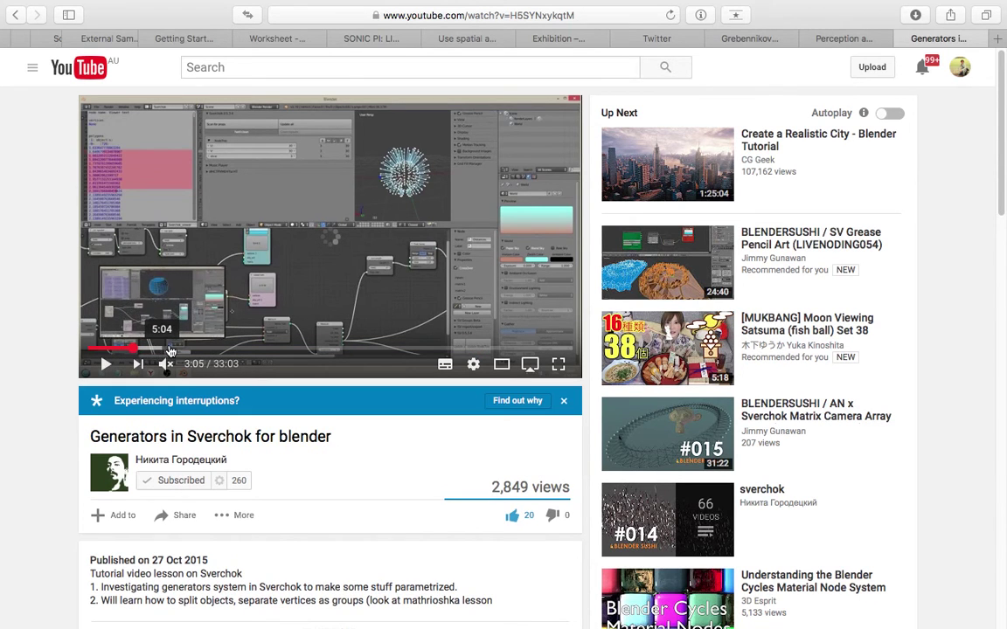
click(161, 351)
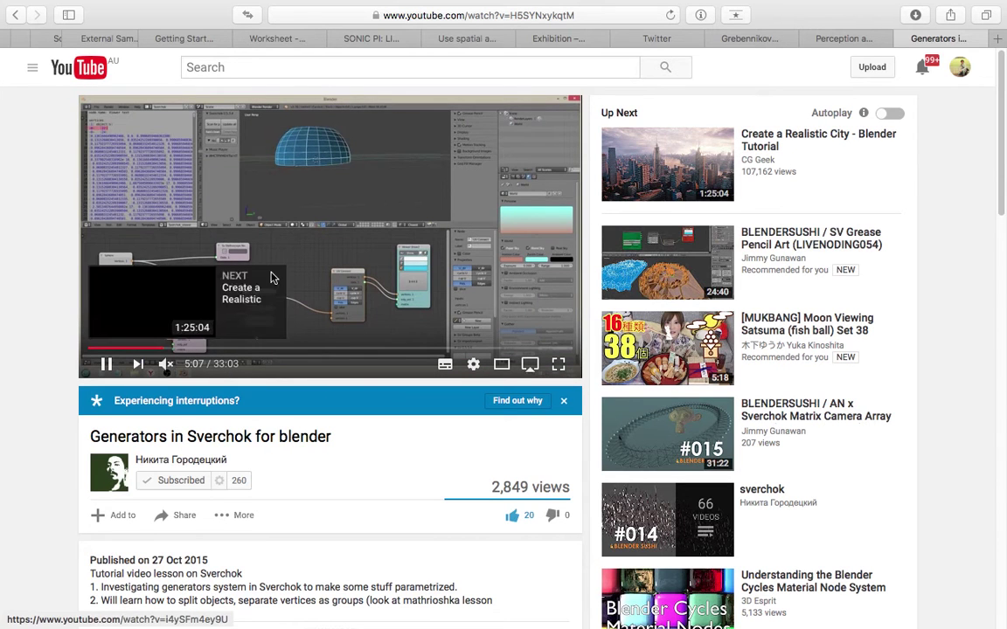
drag(133, 352, 128, 353)
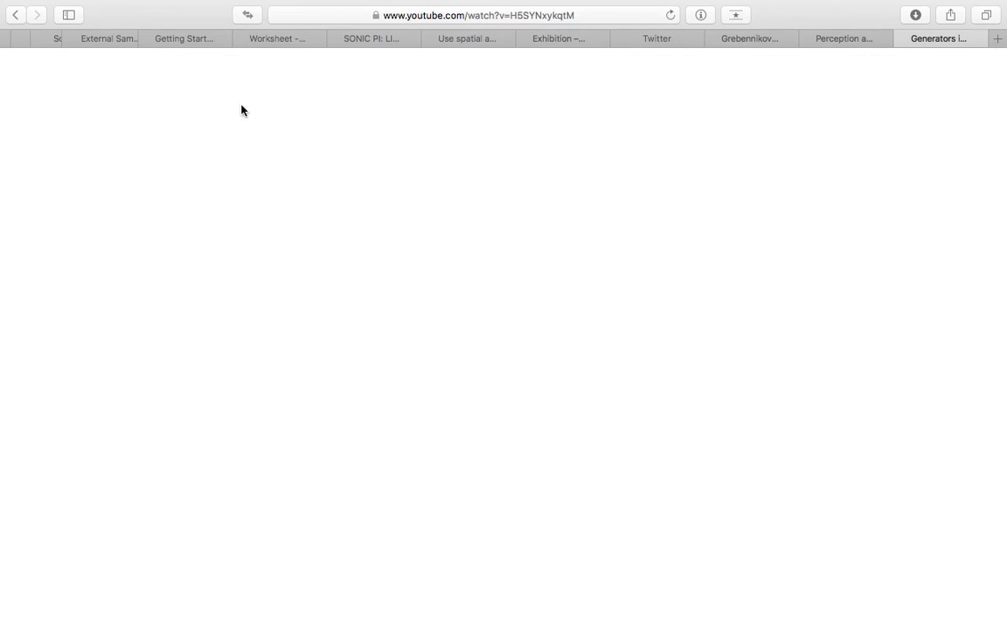
Close the video's browser tab and return to Blender.
key(super+w)
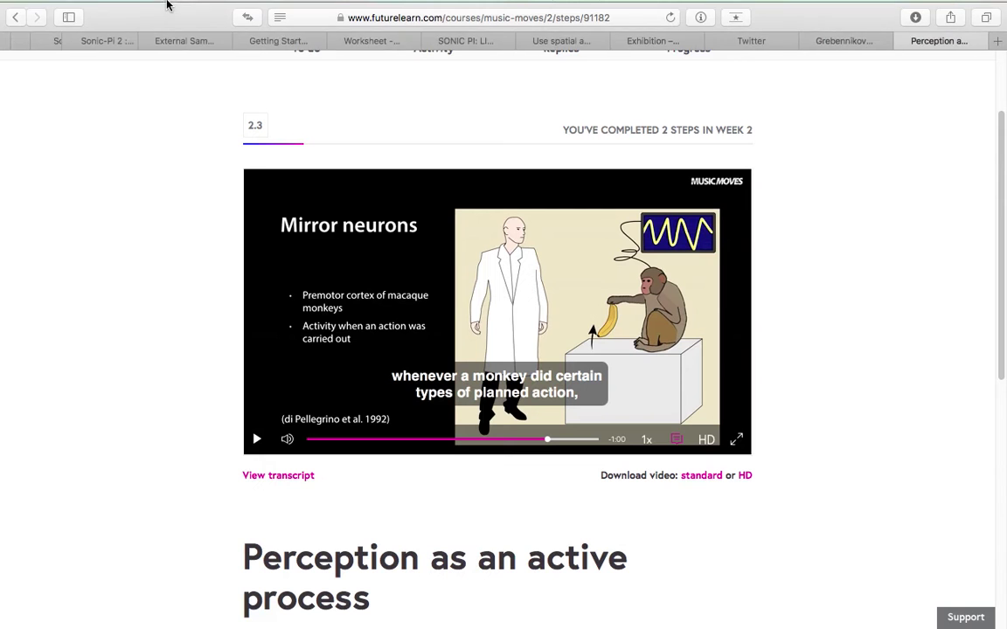
mouse_move(164, 7)
click(75, 8)
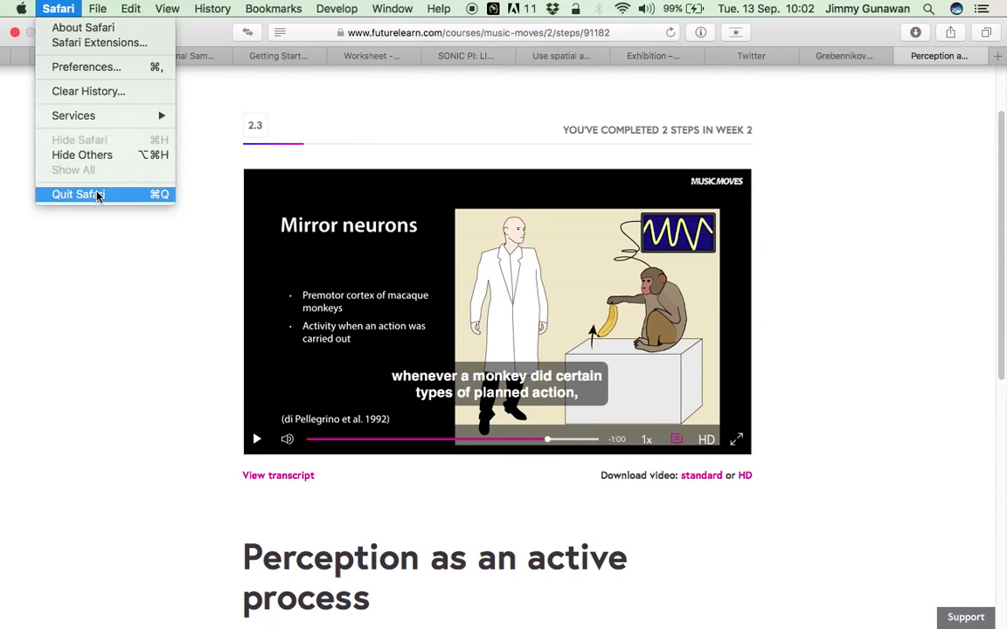
key(Escape)
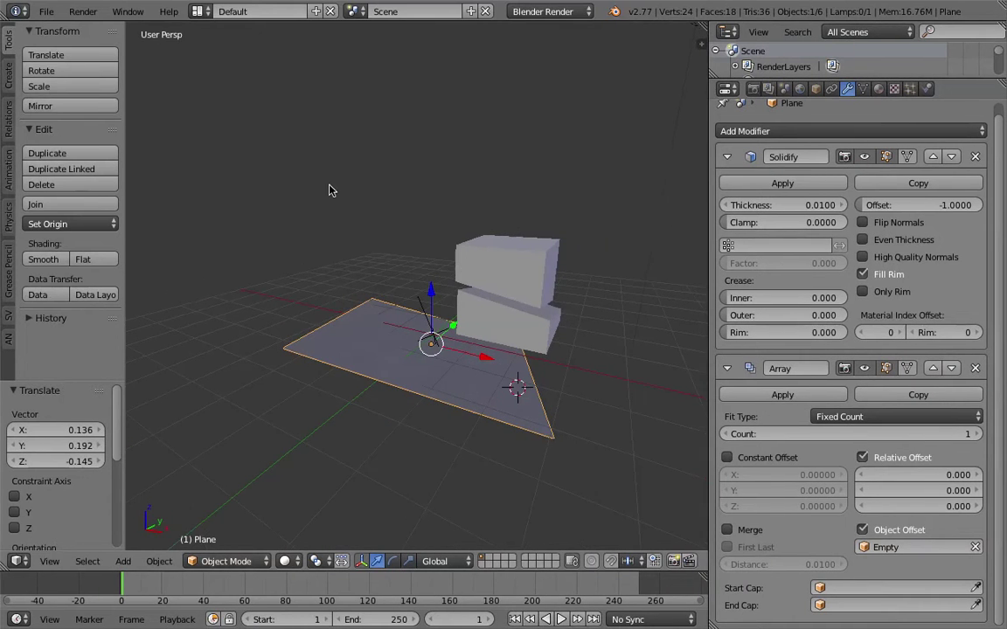
Start a new scene from the startup file.
click(45, 10)
click(58, 31)
click(61, 40)
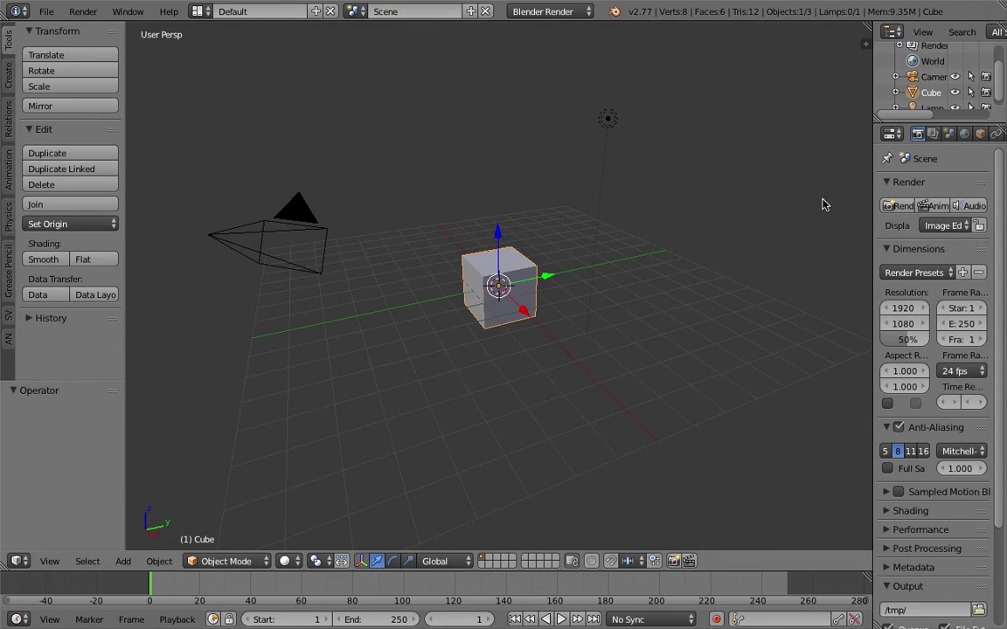
Change the screen layout to Compositing and enlarge its 3D view, keeping the default cube in sight.
click(201, 11)
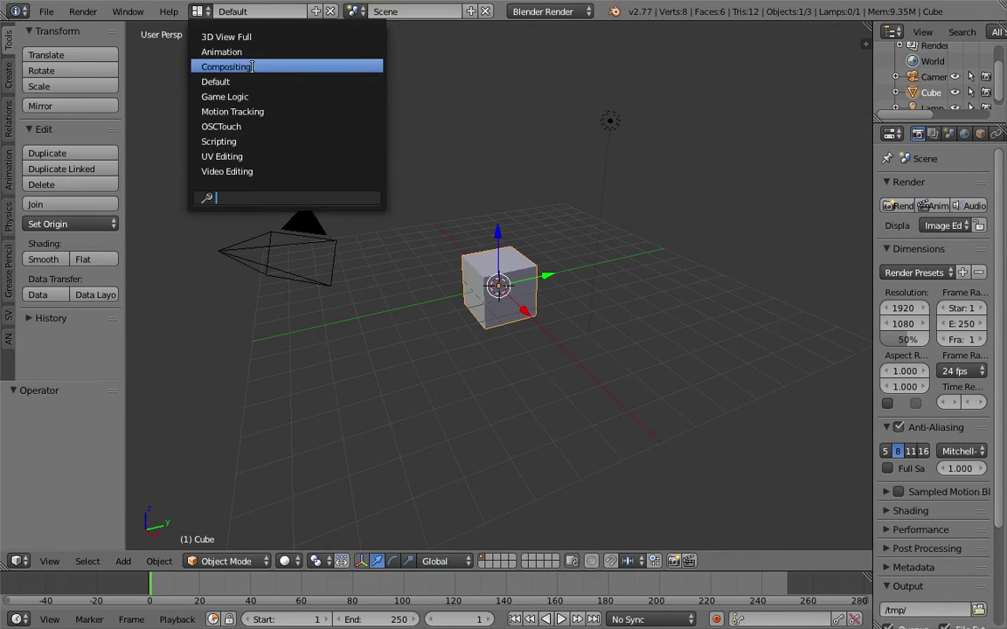
click(226, 64)
drag(615, 377, 622, 273)
middle_drag(597, 402, 631, 429)
scroll(578, 428, up, 3)
scroll(548, 429, down, 3)
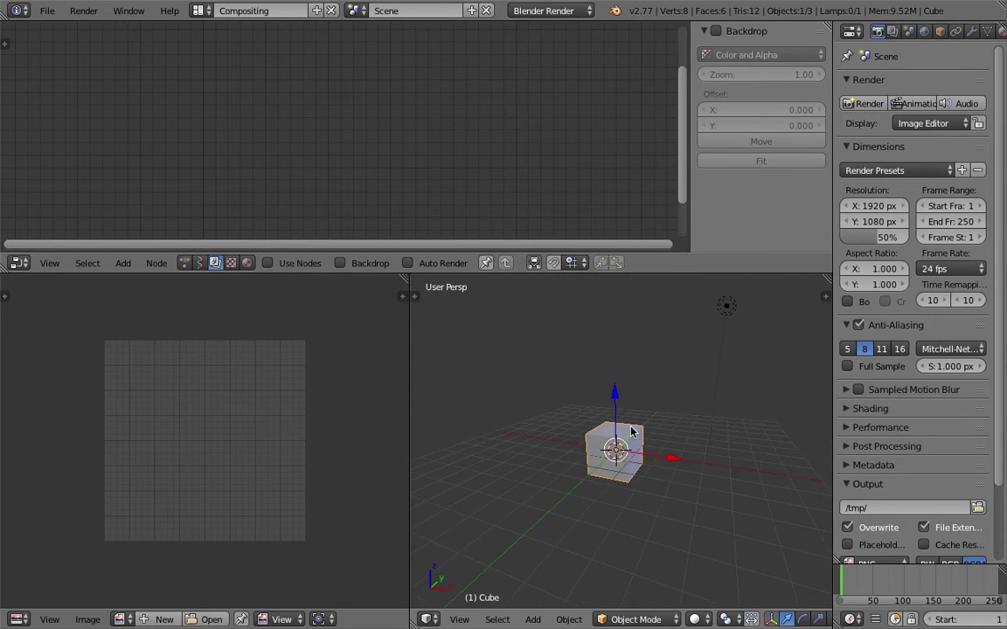
Set the node editor to Sverchok nodes, create a new node tree, and enlarge the editor.
click(201, 264)
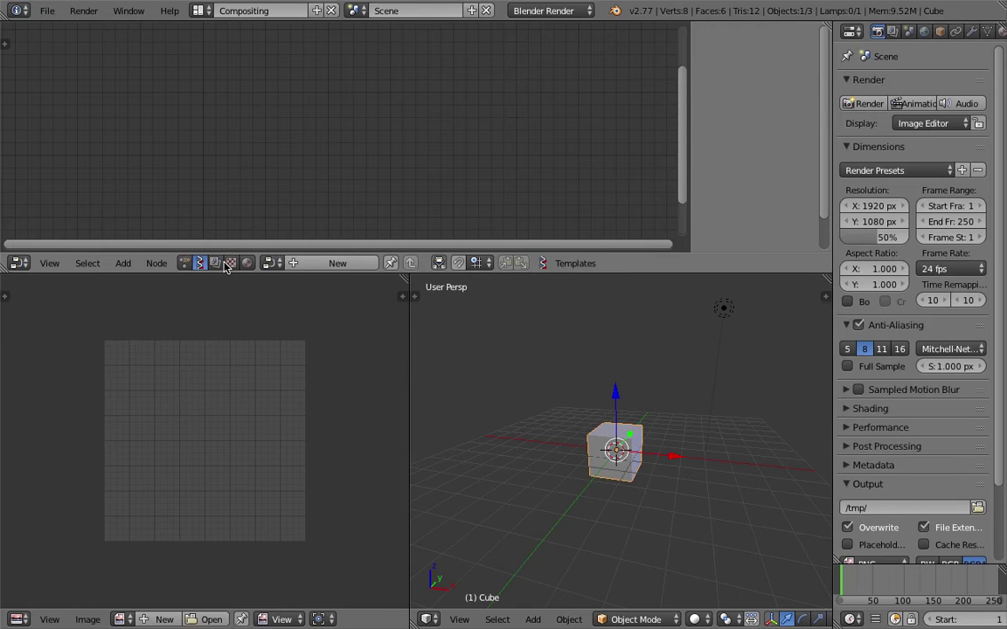
click(288, 266)
drag(364, 273, 364, 333)
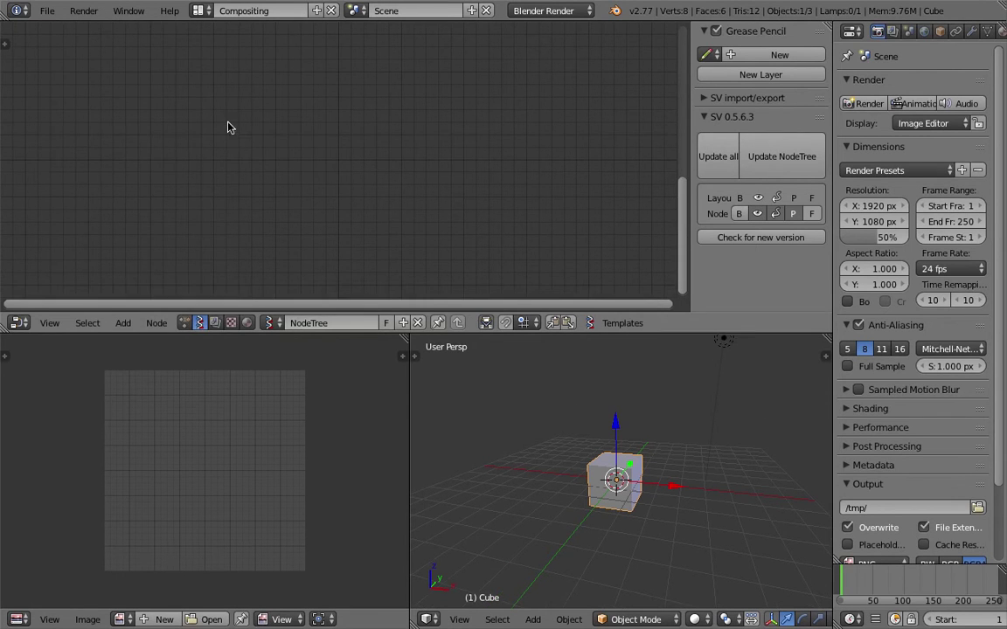
Add an Objects_in node and load the selected Cube into it.
key(space)
text(objec)
click(257, 167)
click(262, 140)
click(230, 158)
Add a Viewer Draw2 node beside the Objects_in node.
key(shift+a)
click(330, 107)
text(view)
key(Return)
click(361, 94)
Link Objects_in's Vertices and Polygons outputs to Viewer Draw2's vertices and edg_pol inputs, and reposition the viewer node.
mouse_move(229, 92)
mouse_down()
mouse_move(300, 165)
mouse_move(359, 180)
mouse_up()
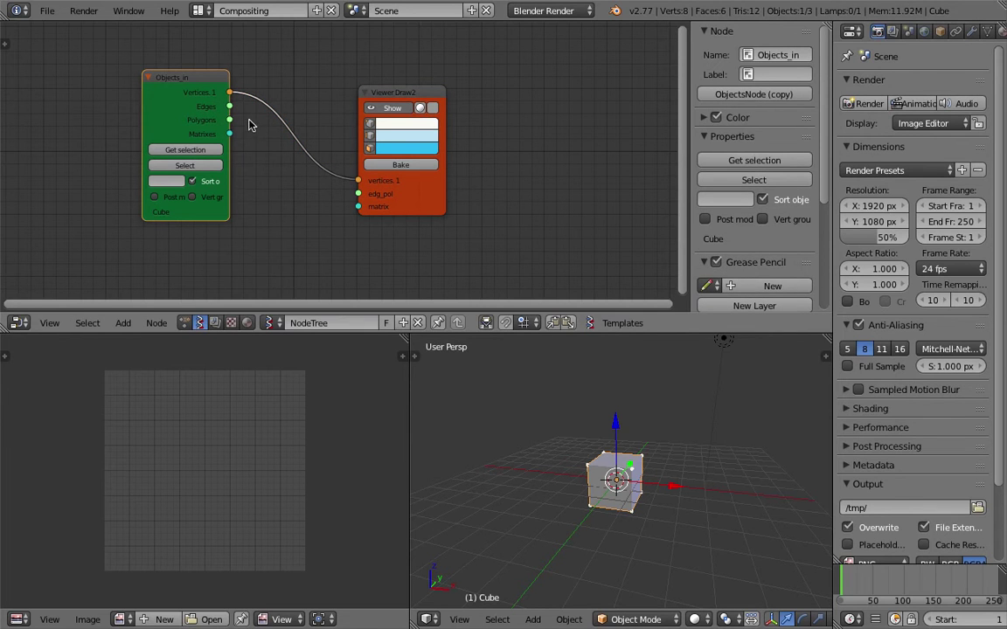
drag(230, 121, 358, 193)
drag(414, 95, 431, 84)
Move the source cube to one side of the Sverchok preview and rotate it freely.
middle_drag(575, 453, 590, 478)
key(g)
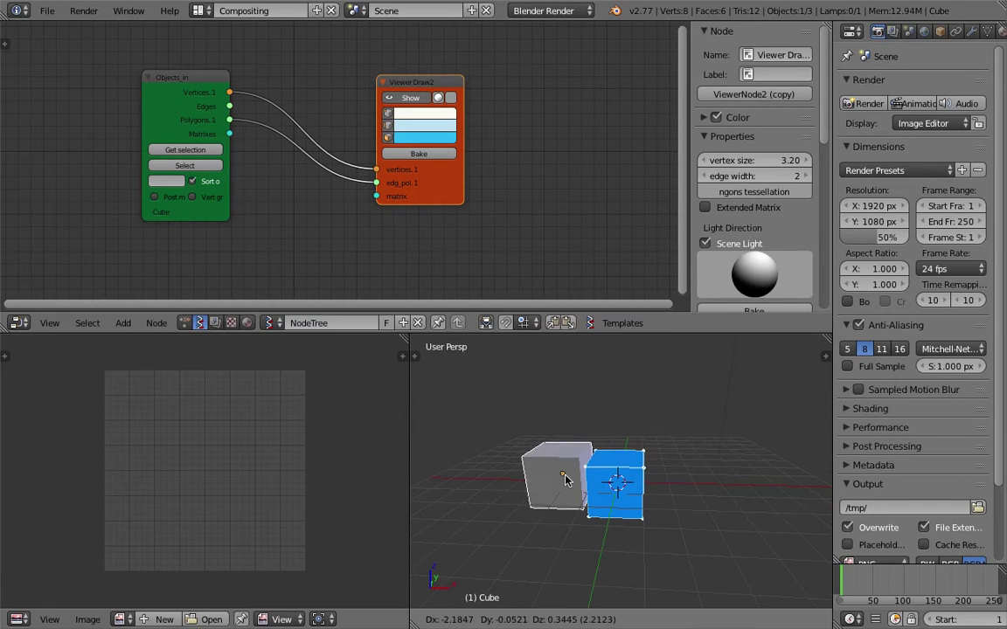
click(590, 461)
key(r)
click(573, 412)
Switch the 3D view to wireframe, and rotate and scale the source cube freely beside the Sverchok preview.
mouse_move(575, 473)
middle_down()
mouse_move(607, 457)
mouse_move(580, 455)
mouse_move(582, 467)
mouse_move(606, 430)
mouse_move(619, 427)
mouse_move(602, 444)
middle_up()
key(z)
key(r)
click(603, 450)
key(r)
click(588, 469)
middle_drag(606, 472, 589, 477)
key(s)
click(611, 487)
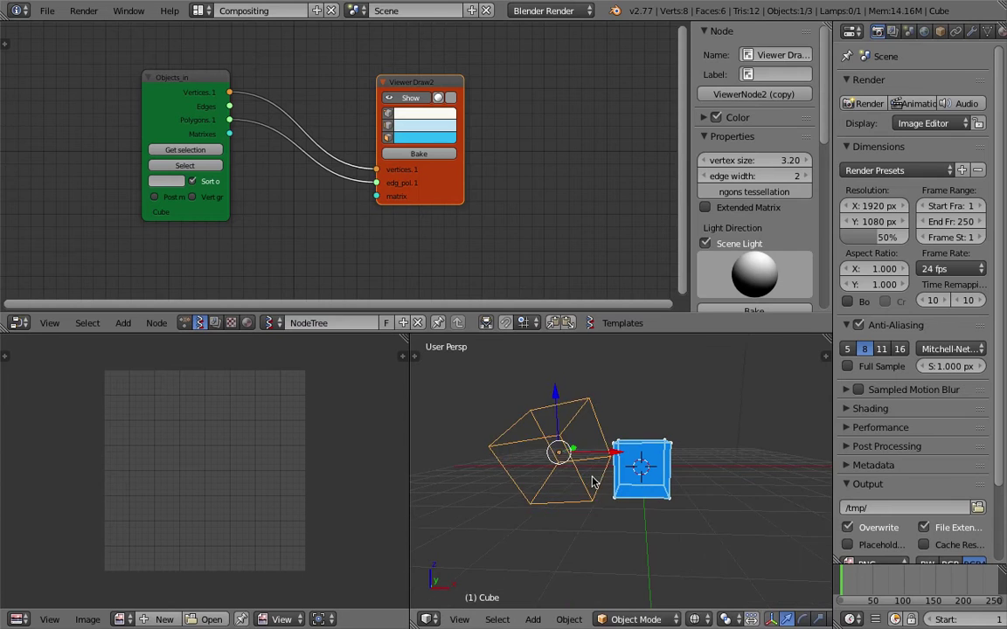
key(r)
click(584, 495)
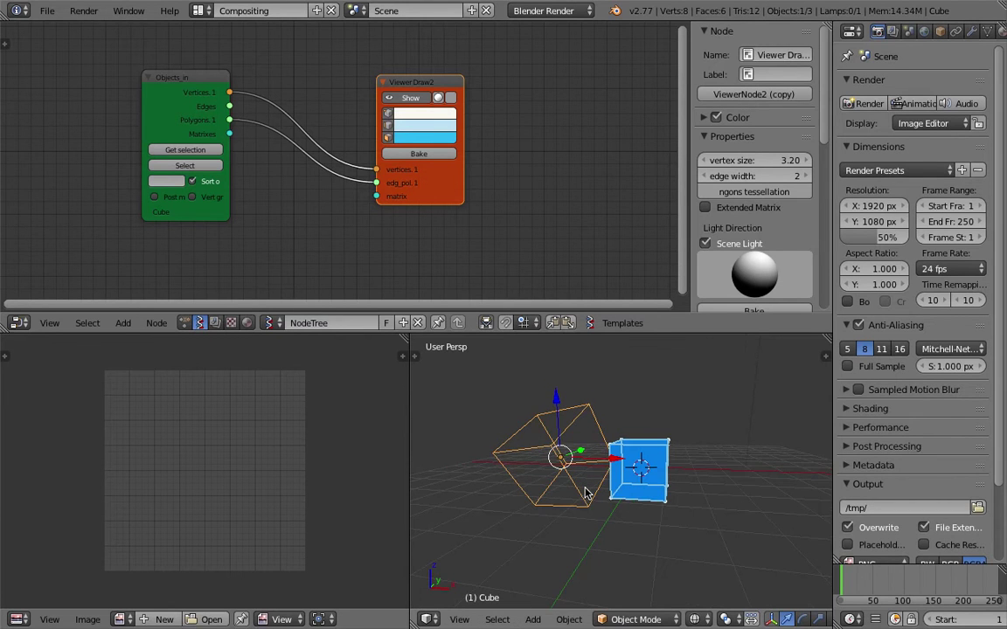
Clear the source cube's location, rotation and scale, move it along X beside the Sverchok preview, and deselect it.
key(alt+g)
key(alt+r)
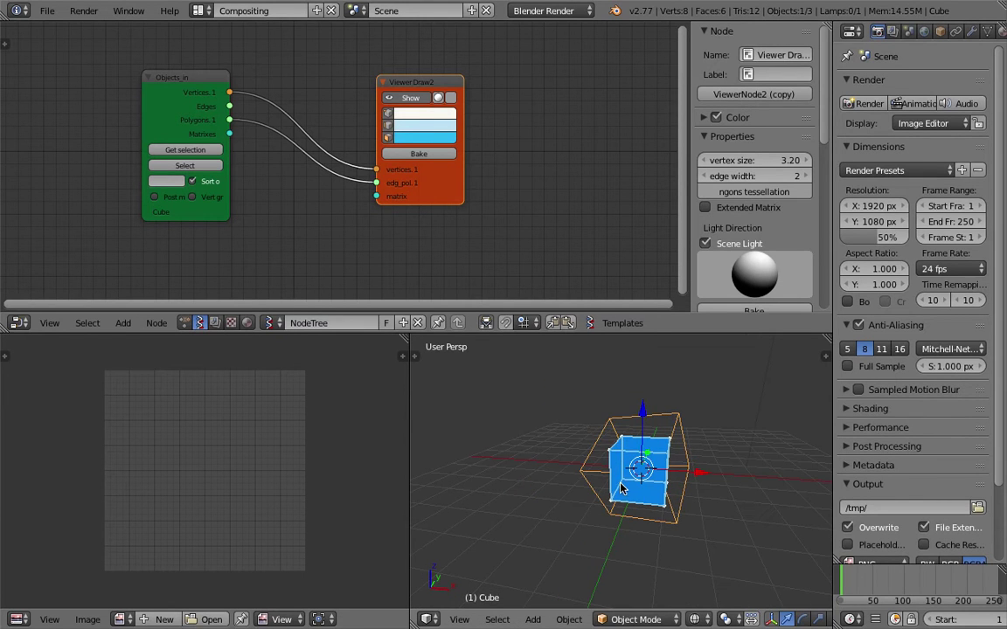
key(alt+s)
drag(702, 475, 611, 476)
drag(410, 376, 381, 376)
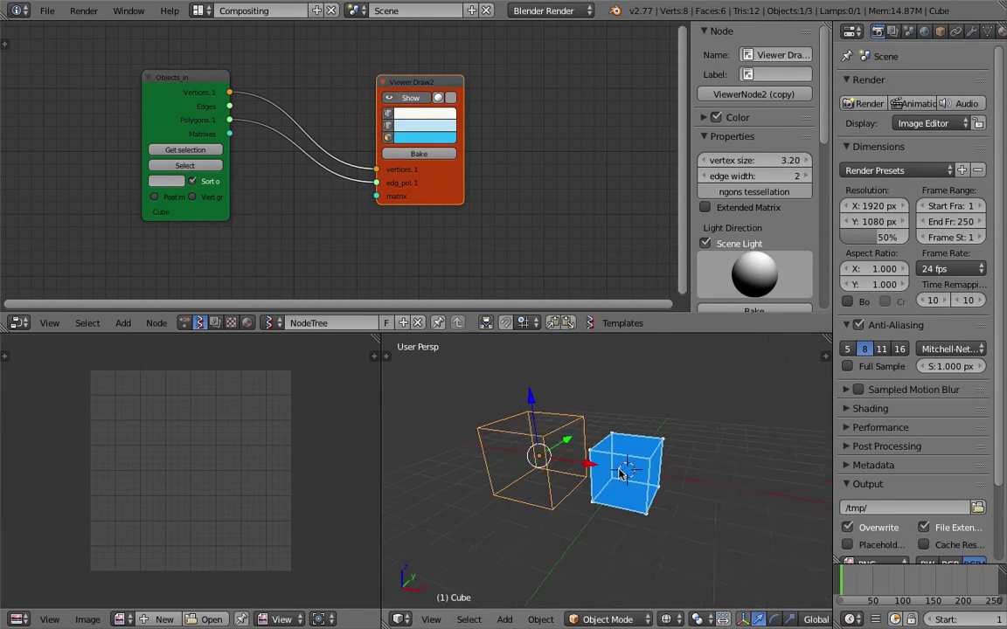
key(a)
middle_drag(583, 452, 589, 468)
scroll(595, 446, up, 2)
Move the Objects_in node aside and add a Matrix Apply node between it and Viewer Draw2.
drag(197, 79, 144, 88)
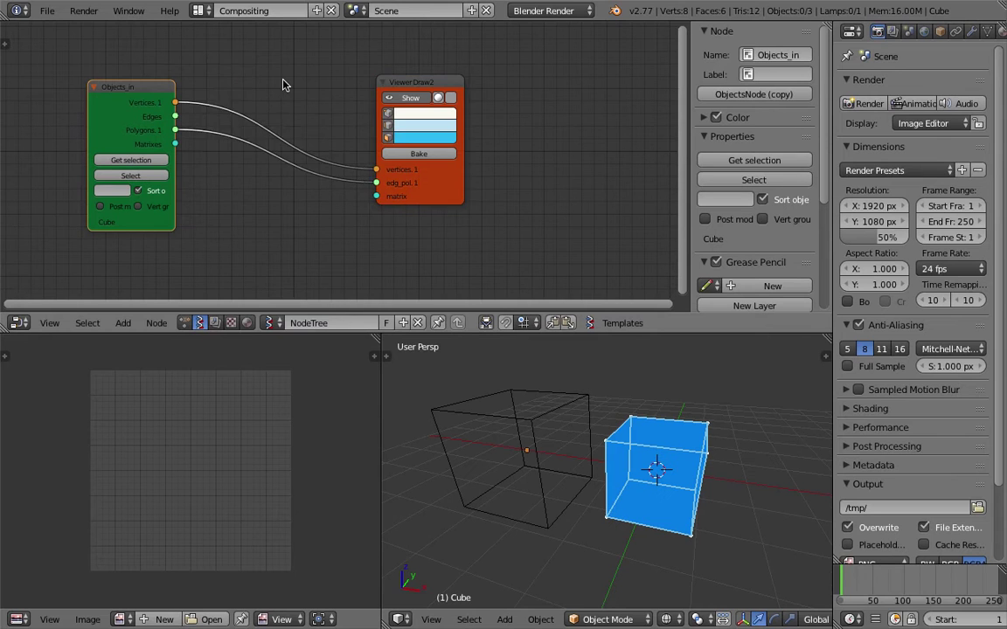
key(space)
text(app)
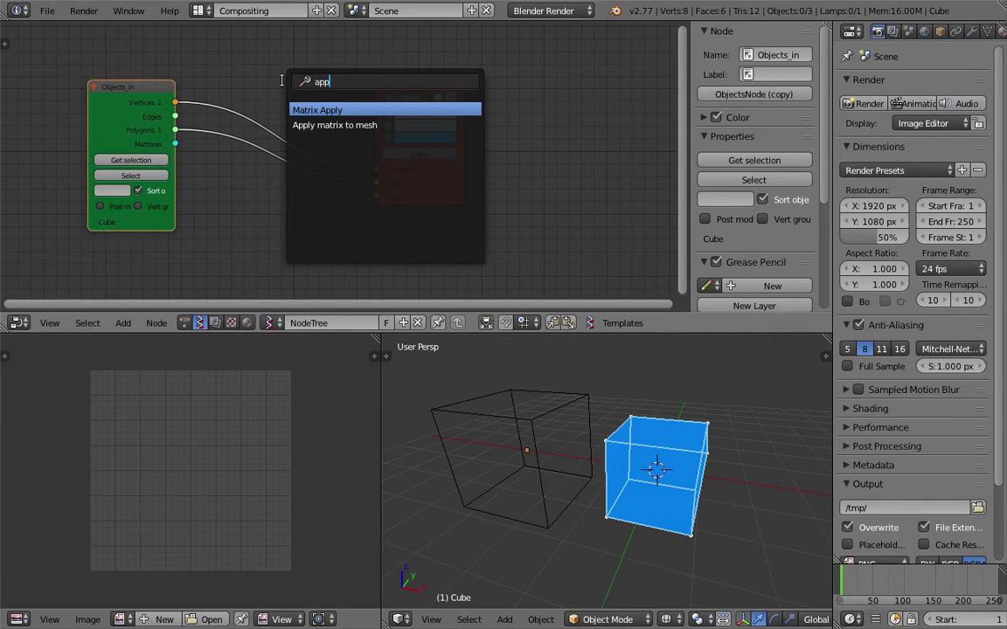
key(Return)
click(236, 186)
middle_drag(235, 183, 243, 168)
Route Objects_in's Vertices and Matrixes through the Apply matrix node into Viewer Draw2's vertices, and place the node between them.
drag(183, 90, 192, 98)
drag(240, 200, 243, 203)
drag(182, 128, 207, 181)
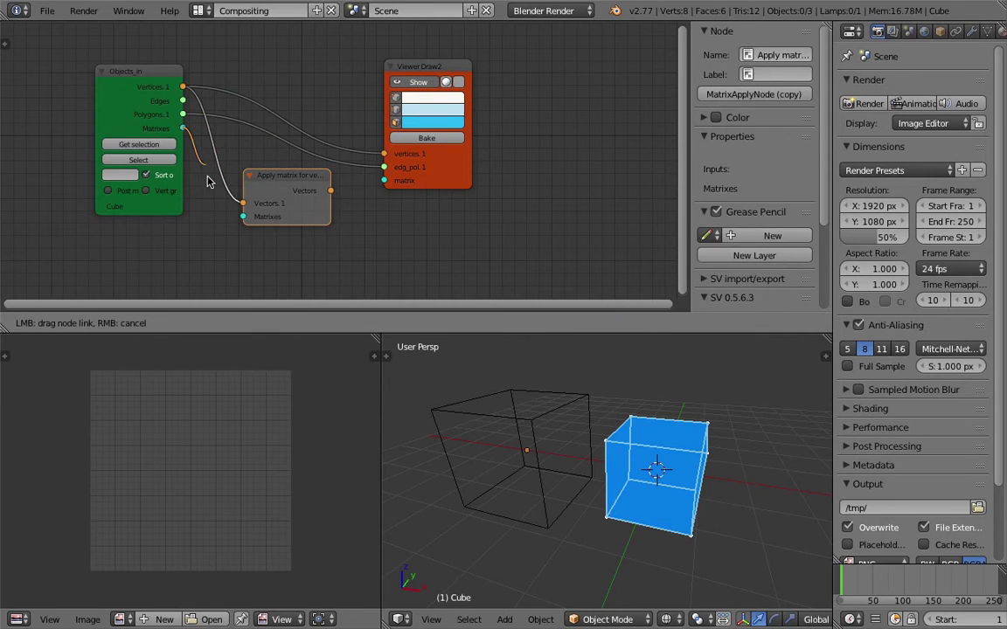
drag(238, 222, 242, 217)
drag(331, 190, 384, 156)
drag(286, 174, 304, 76)
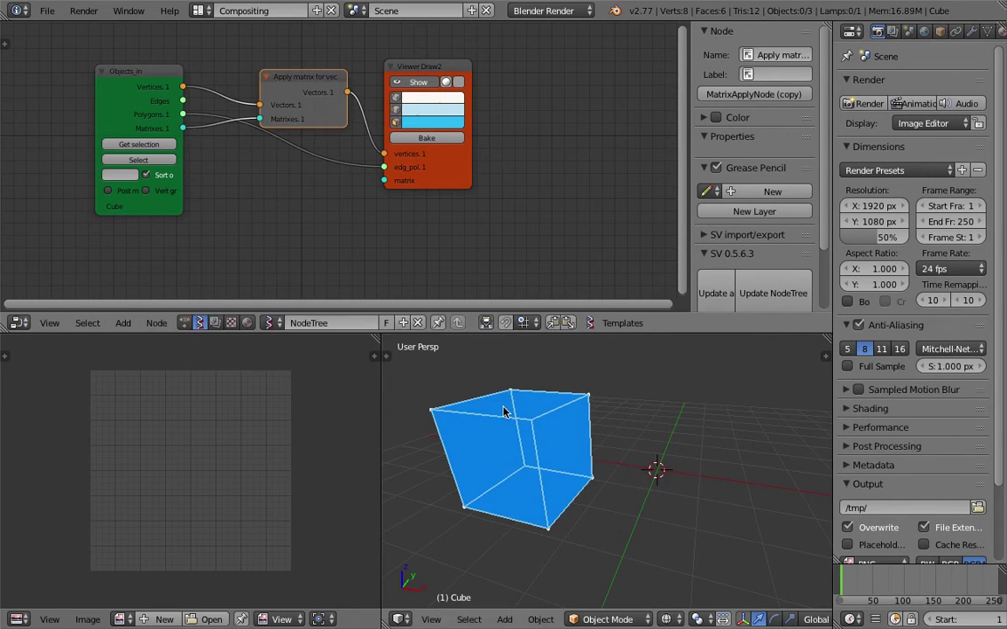
Move the source cube freely away from the origin and change the timeline frame to refresh the Sverchok preview.
right_click(515, 408)
shift+middle_drag(523, 409, 557, 385)
click(885, 577)
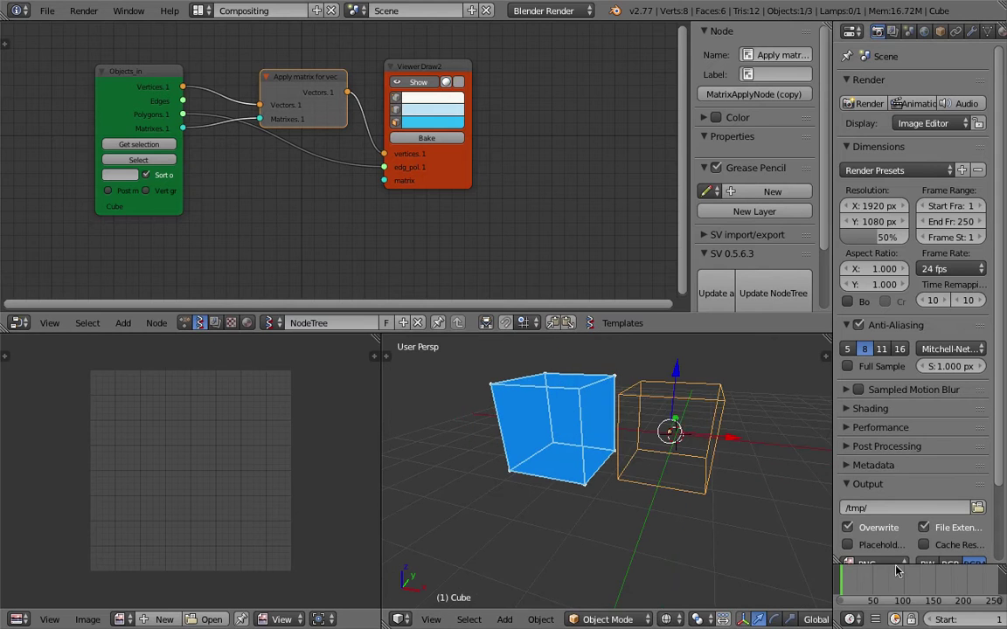
drag(884, 577, 883, 576)
middle_drag(624, 477, 582, 458)
key(g)
click(693, 466)
drag(872, 589, 881, 585)
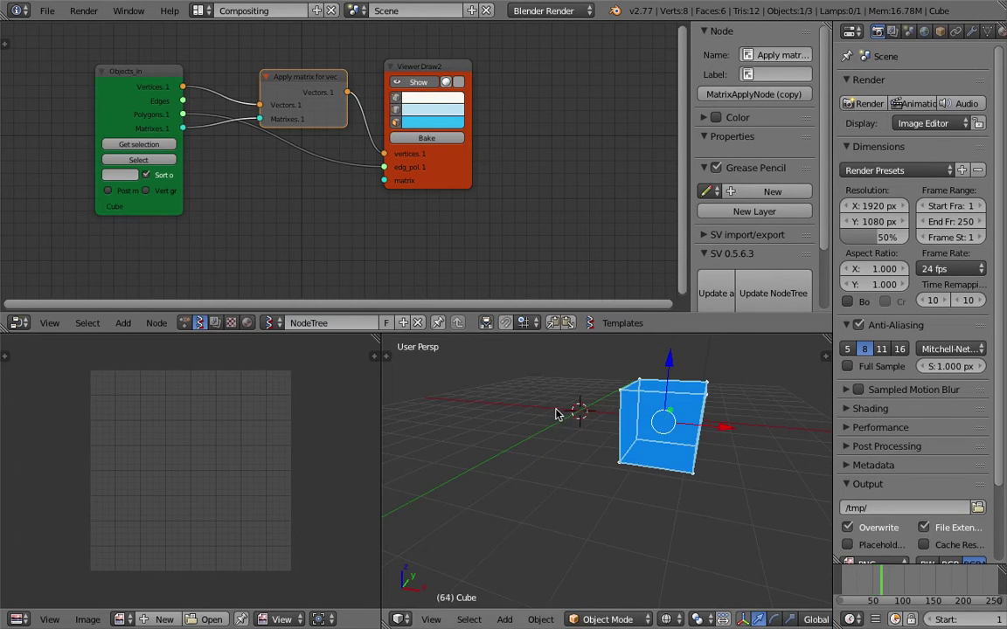
Clear the source cube's location and go to frame 39 to refresh the Sverchok preview.
mouse_move(674, 415)
middle_down()
mouse_move(644, 425)
mouse_move(661, 428)
middle_up()
key(alt+g)
scroll(660, 431, up, 2)
drag(878, 580, 865, 584)
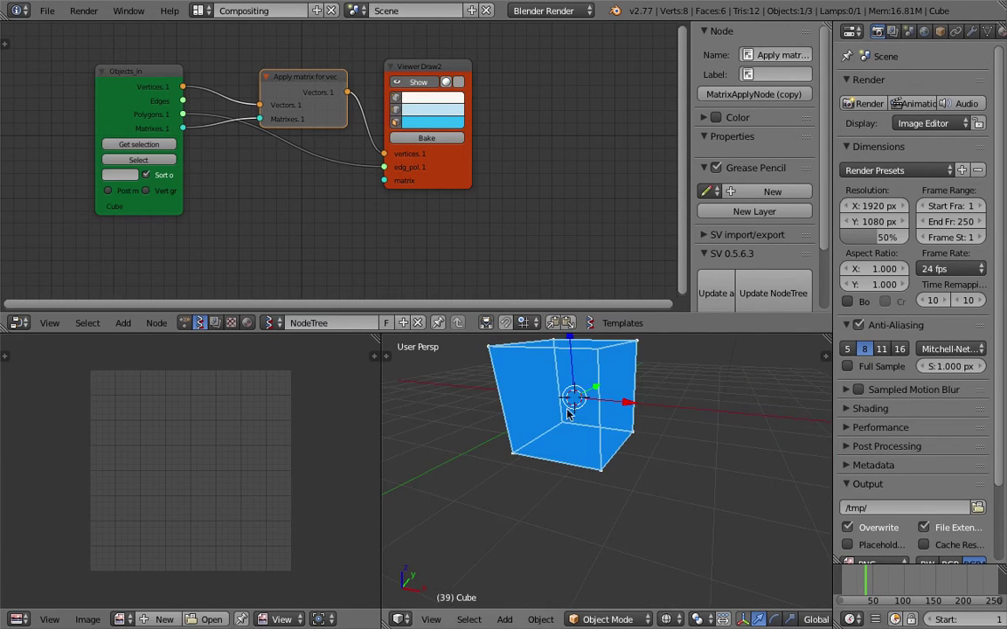
middle_drag(566, 412, 568, 470)
scroll(280, 175, up, 1)
Collapse the Apply matrix node above Objects_in and move Viewer Draw2 closer to the two nodes.
drag(304, 68, 256, 55)
click(224, 53)
click(215, 56)
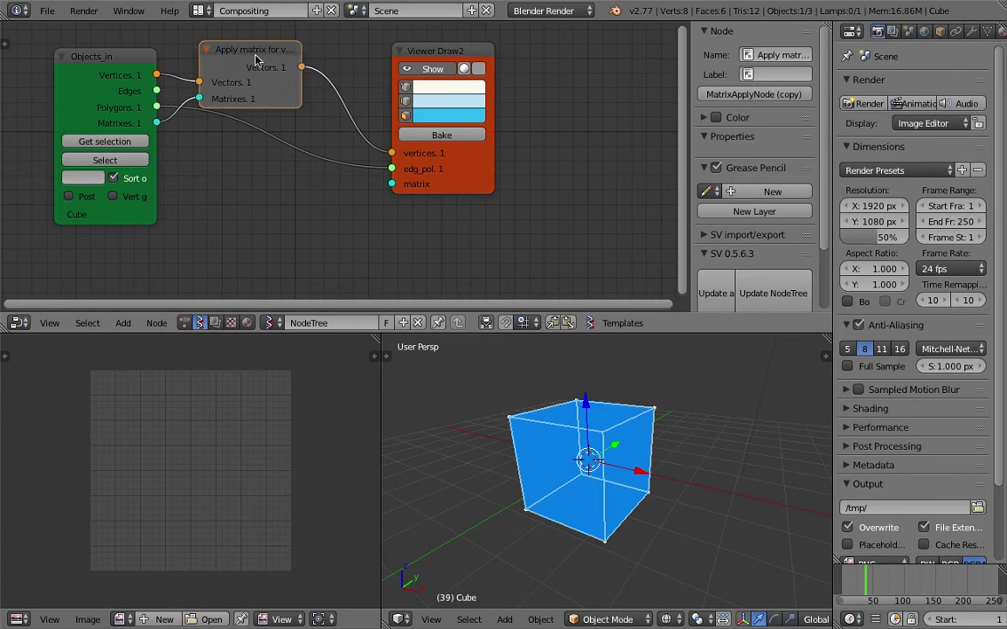
click(210, 50)
scroll(341, 197, down, 1)
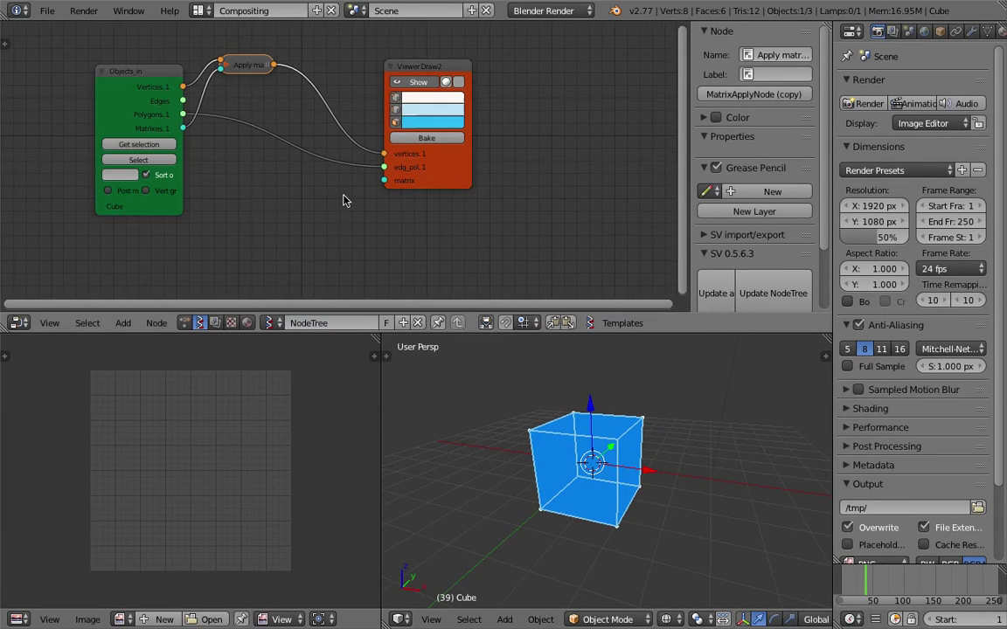
click(423, 160)
drag(423, 159, 370, 154)
scroll(350, 166, down, 1)
middle_drag(313, 179, 346, 191)
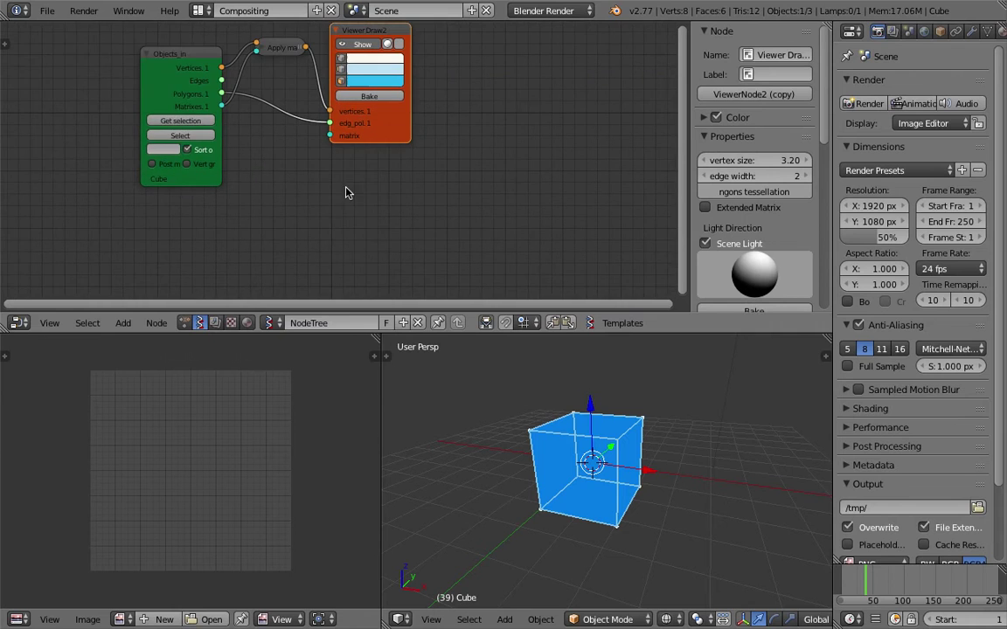
Open the Save As file browser for the scene.
click(47, 11)
click(52, 132)
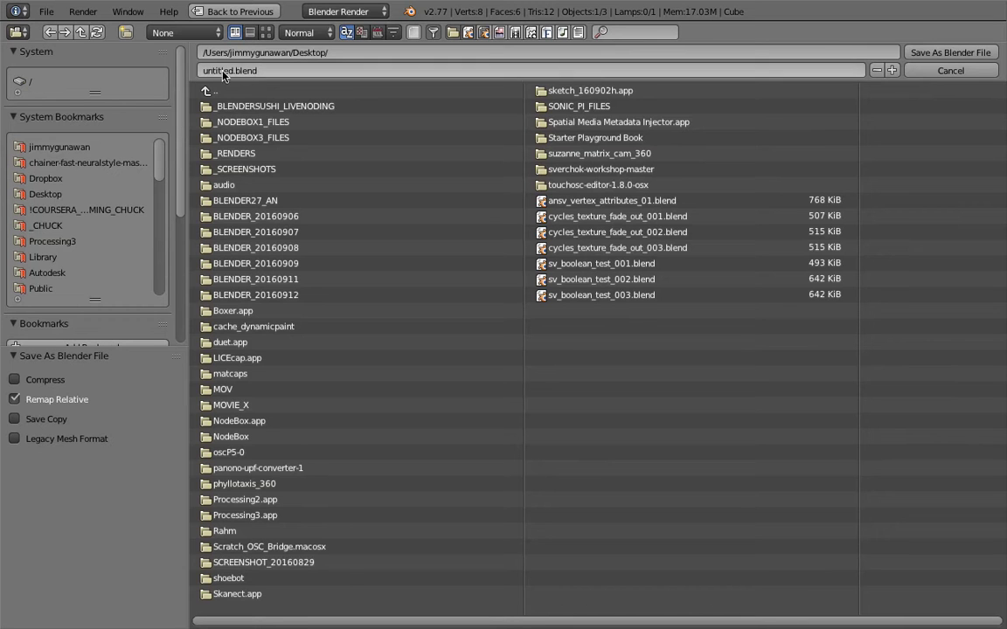
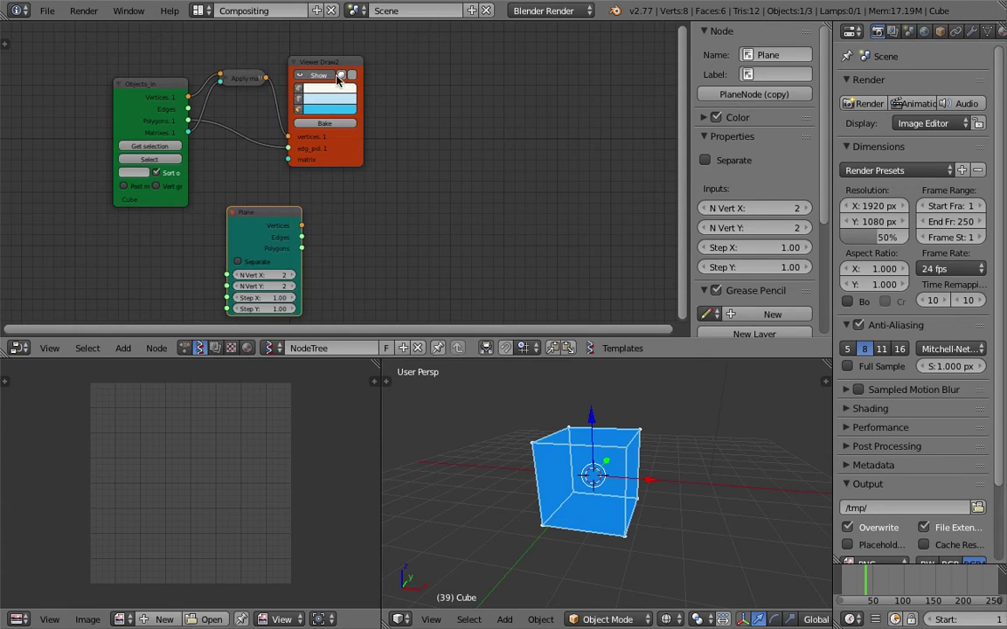
Place a second Viewer Draw2 node and link the Plane node's Vertices and Polygons to its vertices and edg_pol inputs.
click(465, 145)
drag(302, 225, 413, 197)
drag(300, 241, 413, 209)
middle_drag(469, 239, 513, 215)
middle_drag(595, 447, 616, 543)
Change the second Viewer Draw2's polygon color to light green and go to frame 33 to refresh the preview.
click(499, 147)
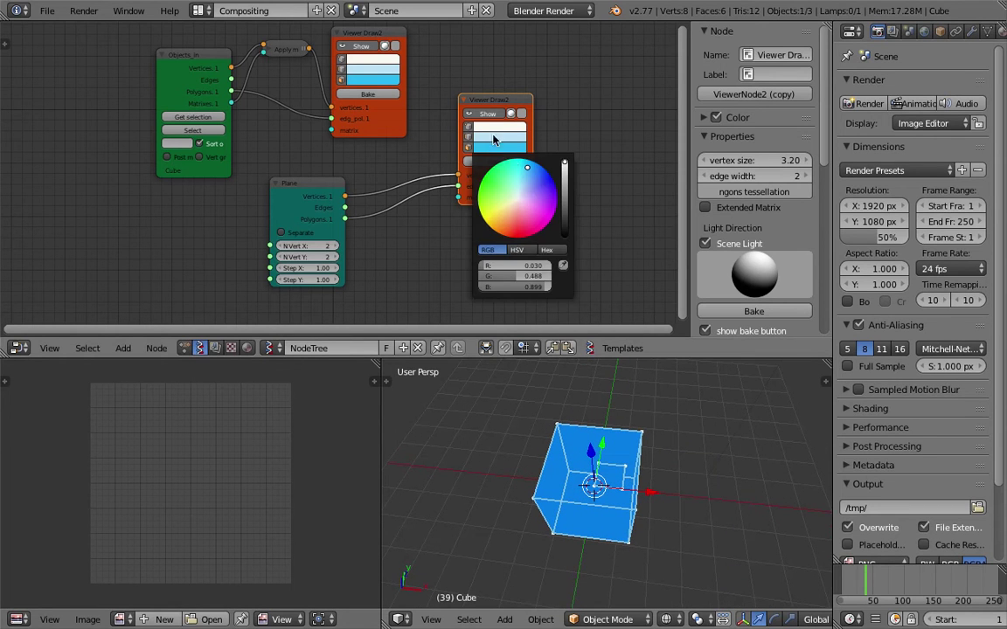
click(506, 178)
middle_drag(647, 489, 689, 476)
drag(873, 578, 862, 575)
middle_drag(818, 541, 832, 581)
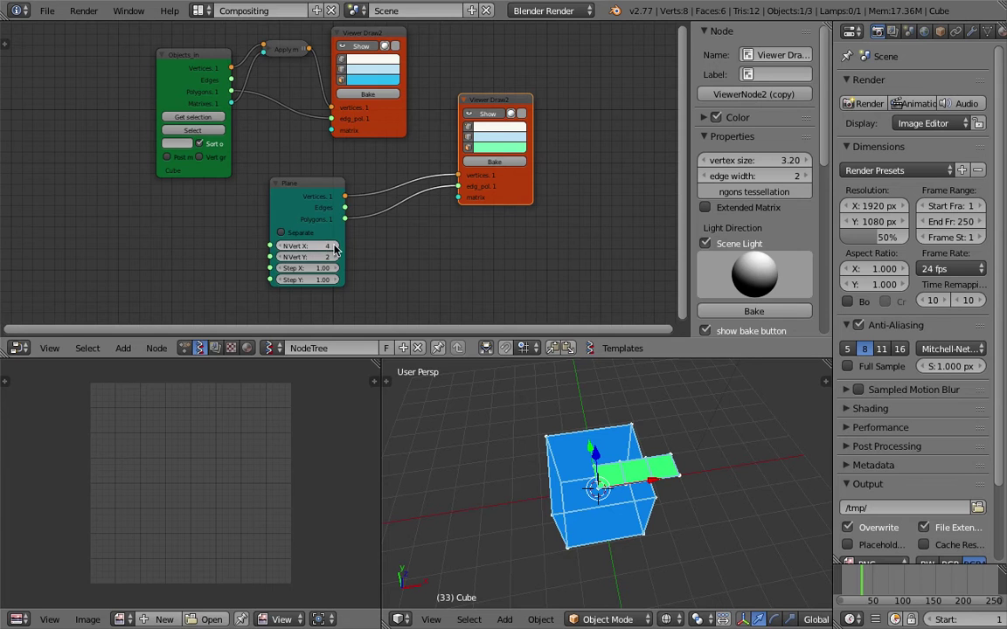
Set the Plane node's N Vert X to 2 and its Step X and Step Y to 3.73.
text(2)
key(Return)
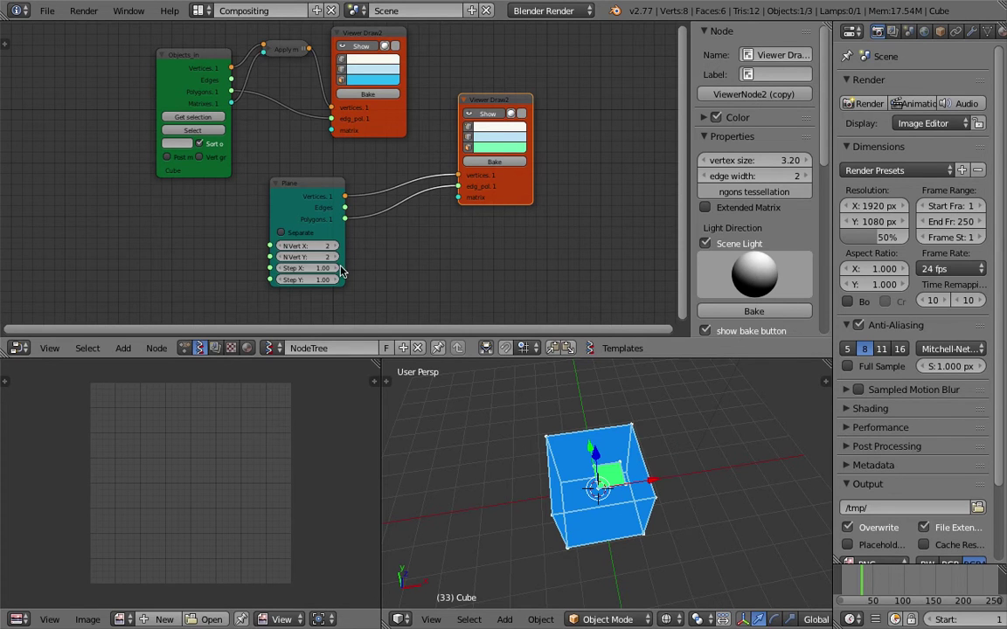
mouse_move(312, 275)
mouse_down()
mouse_move(341, 274)
mouse_move(327, 276)
mouse_up()
middle_drag(584, 514, 437, 489)
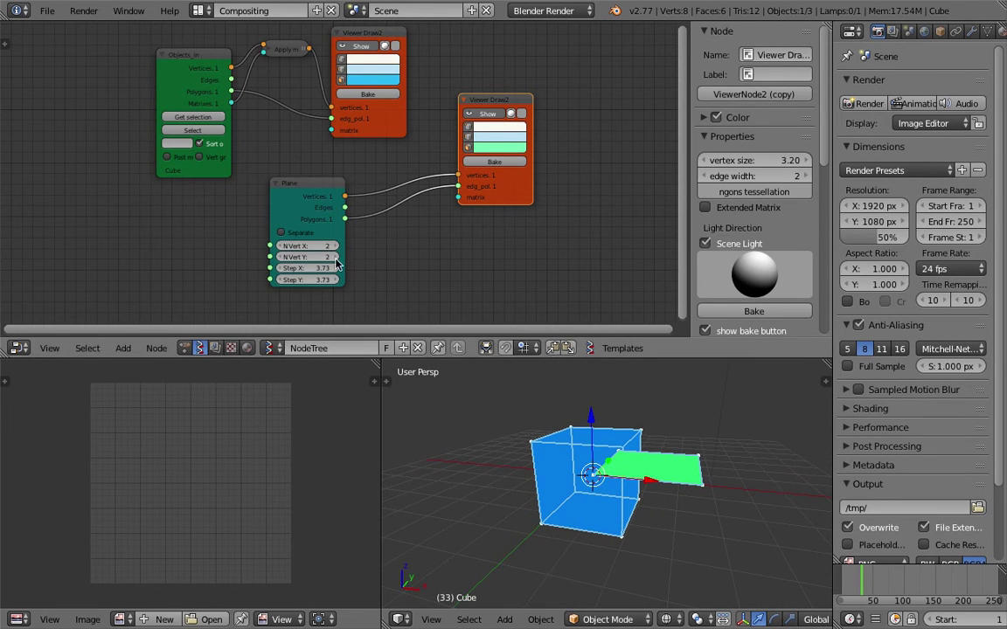
Space the Plane node and its Viewer Draw2 farther apart and enlarge the node editor.
drag(295, 186, 293, 172)
drag(490, 186, 520, 199)
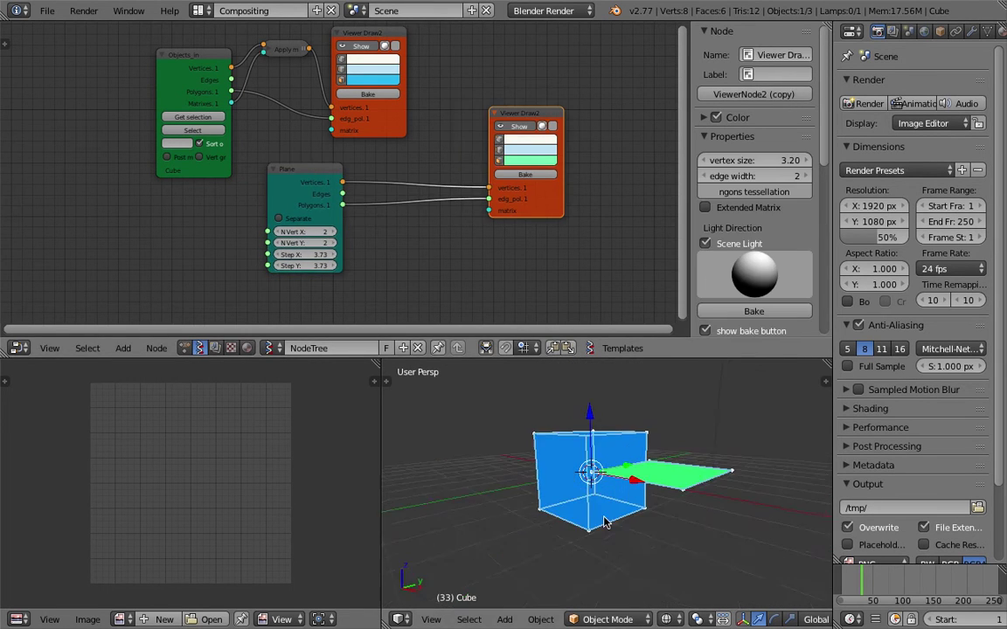
middle_drag(612, 447, 563, 416)
drag(495, 197, 520, 187)
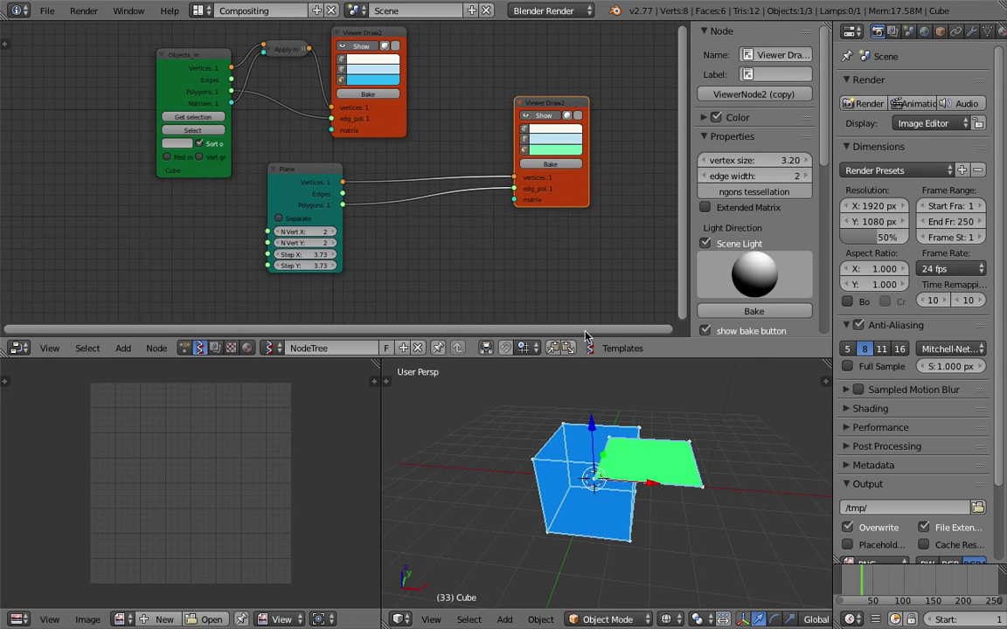
drag(590, 365, 590, 385)
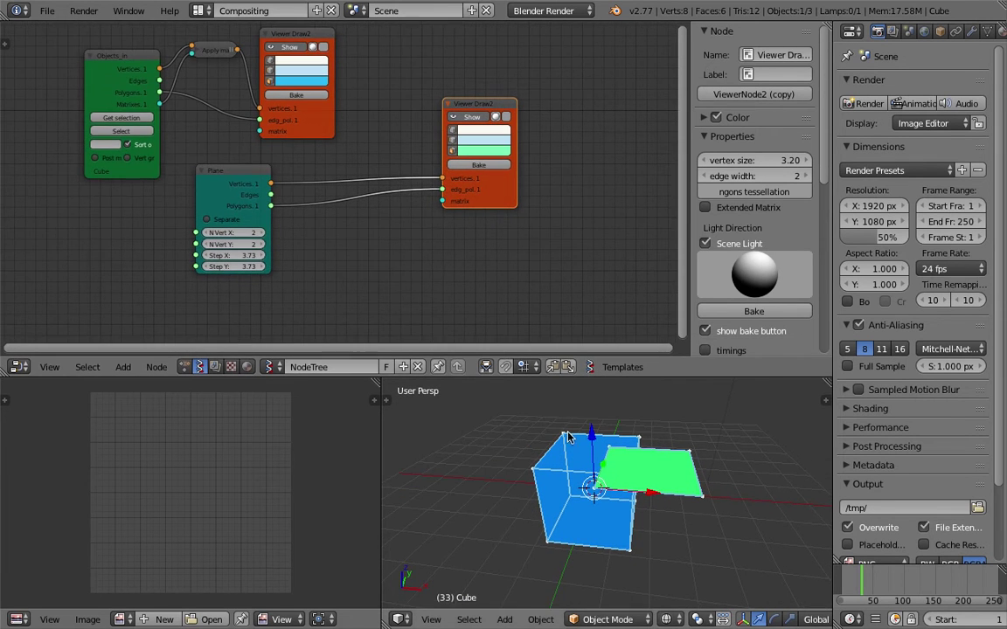
middle_drag(595, 459, 623, 495)
middle_drag(399, 278, 390, 279)
click(227, 222)
click(228, 221)
Add another Matrix Apply node below the second viewer and link the Plane's Vertices to its Vectors input.
key(space)
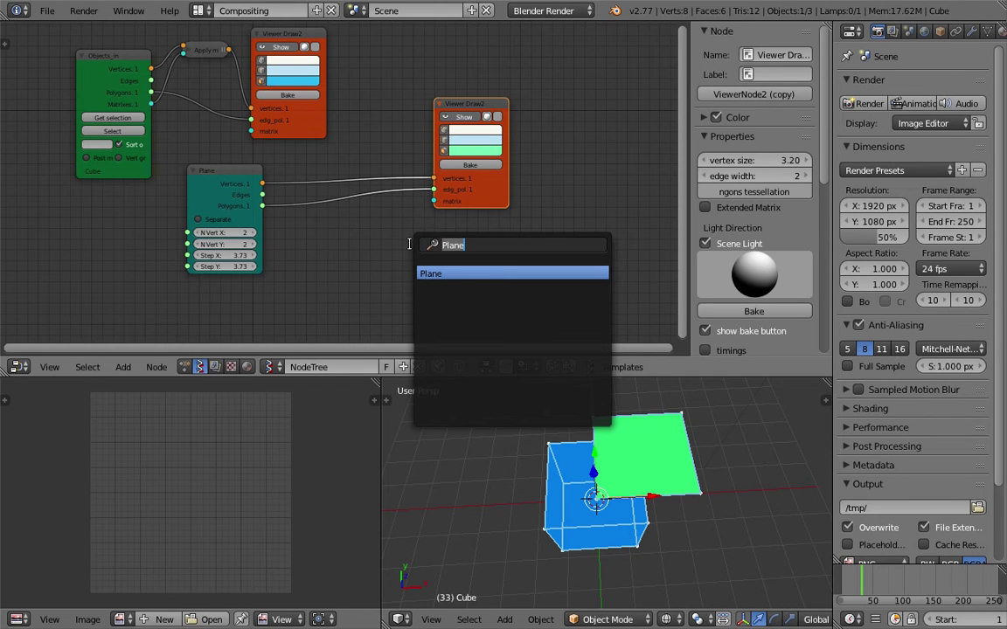
text(matrix)
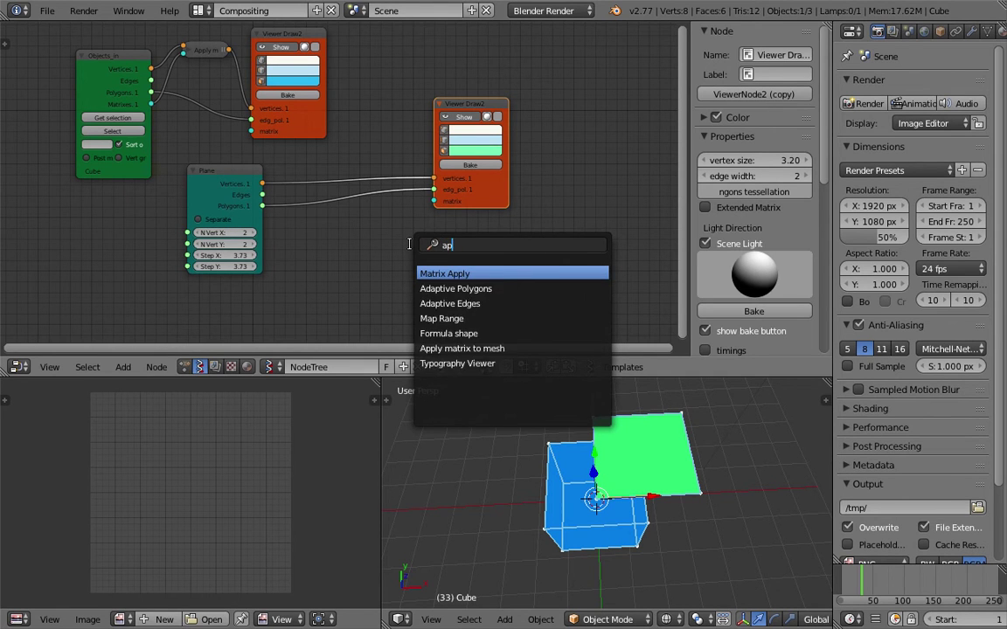
key(Return)
click(416, 249)
drag(262, 184, 414, 282)
Add a Matrix in node below the Plane node and link its output to the new Apply matrix node's Matrixes input.
key(space)
text(matrixin)
key(Return)
click(291, 282)
drag(367, 300, 417, 281)
Add a Vector in node and link its Vectors output to the Matrix in node's Location input.
middle_drag(210, 322, 265, 275)
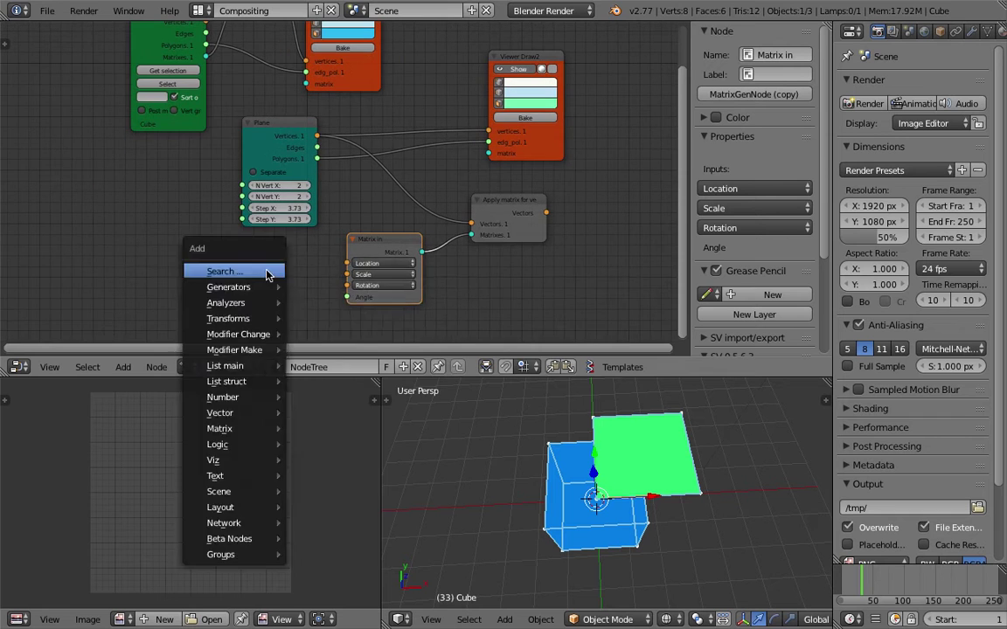
key(space)
text(vce)
key(BackSpace)
key(BackSpace)
text(ec)
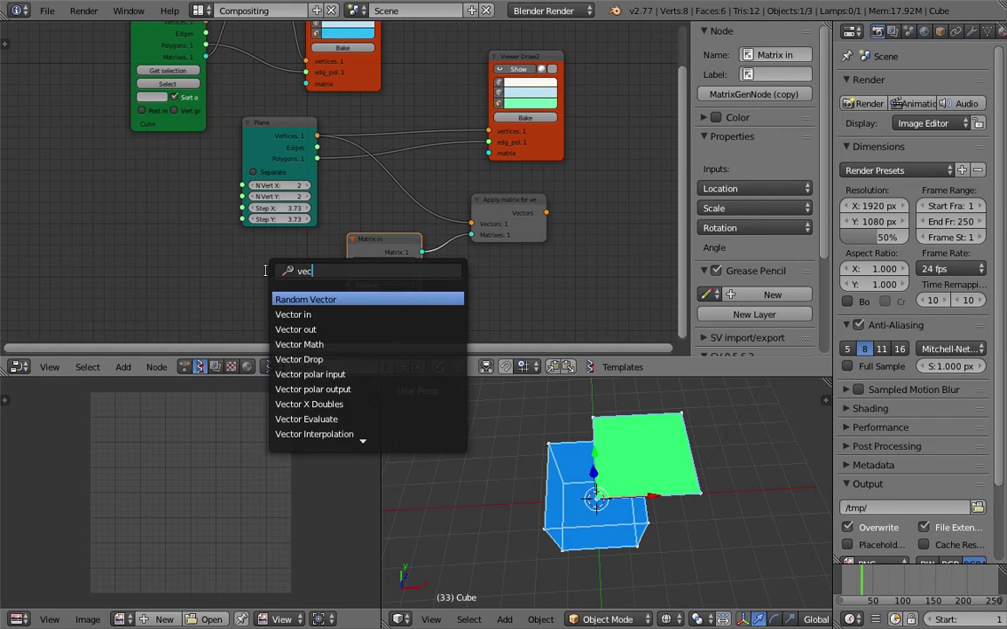
key(Down)
key(Return)
click(297, 275)
drag(319, 289, 346, 264)
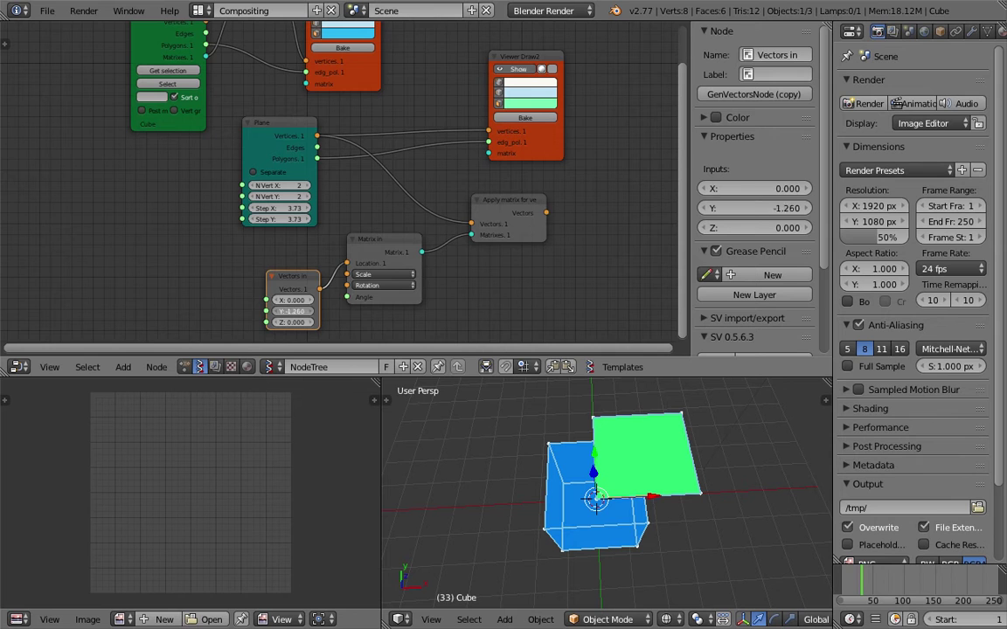
Link the plane's Apply matrix Vectors to the second viewer's vertices, move that viewer aside, and set the vector's Y to -1.020.
drag(545, 212, 574, 191)
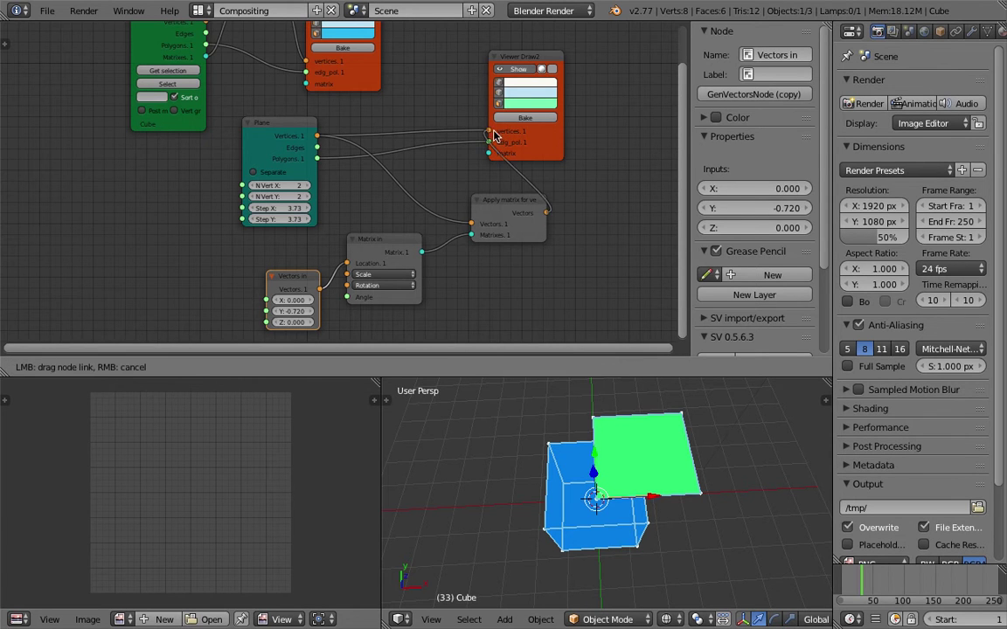
drag(494, 132, 493, 132)
drag(552, 153, 638, 152)
mouse_move(302, 311)
mouse_down()
mouse_move(258, 311)
mouse_move(294, 311)
mouse_up()
middle_drag(661, 560, 674, 515)
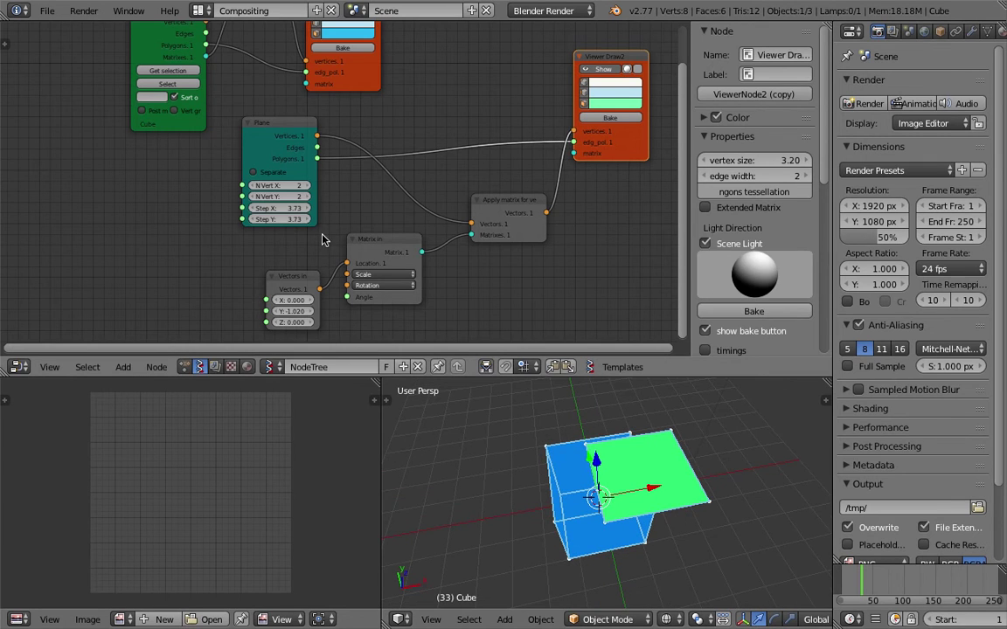
Set the Plane's Step X and Step Y to 7.87 and the Vectors in node to X -4.080 and Y -3.060.
drag(279, 214, 295, 252)
drag(304, 311, 237, 300)
middle_drag(703, 549, 593, 535)
drag(254, 312, 273, 301)
middle_drag(488, 422, 393, 421)
Hide the node editor's properties sidebar to make room for more nodes.
drag(691, 181, 759, 161)
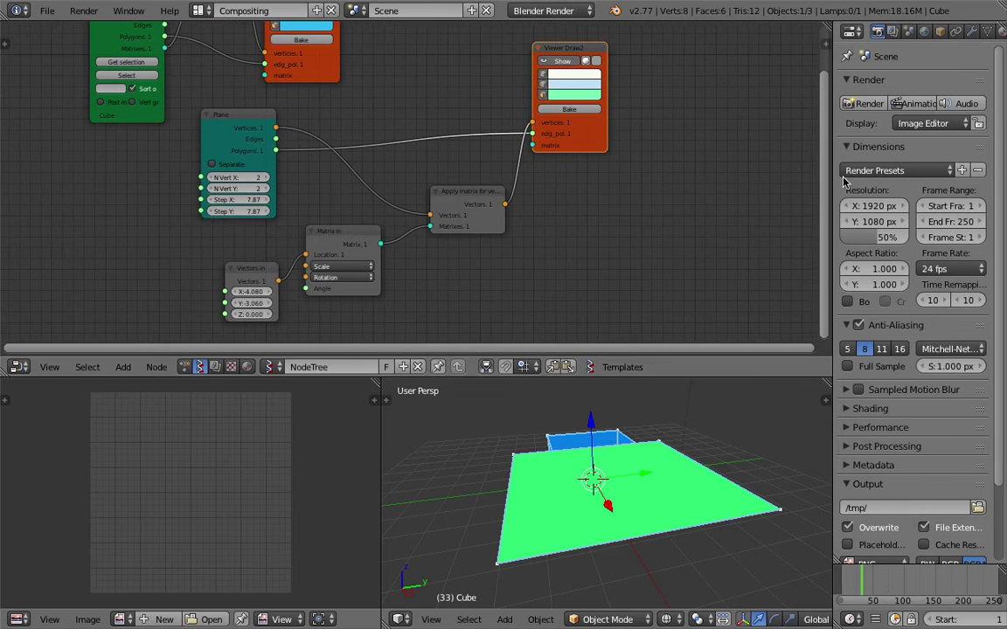
middle_drag(743, 175, 702, 197)
middle_drag(679, 465, 585, 405)
middle_drag(601, 190, 545, 219)
shift+scroll(551, 240, down, 1)
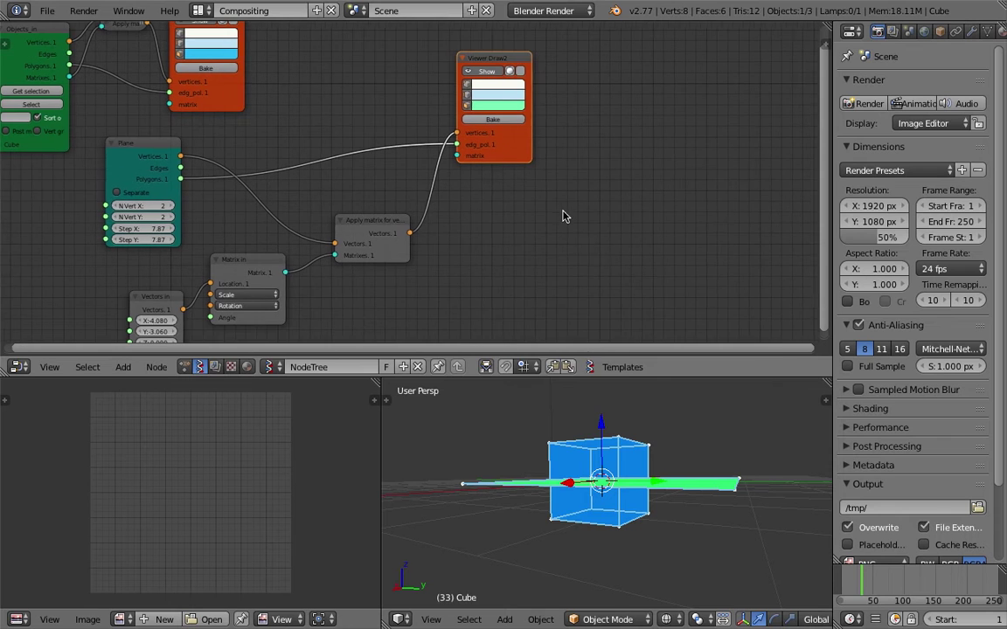
Try to add a solidify node by searching the node list for "sol".
key(shift+a)
click(579, 238)
text(sol)
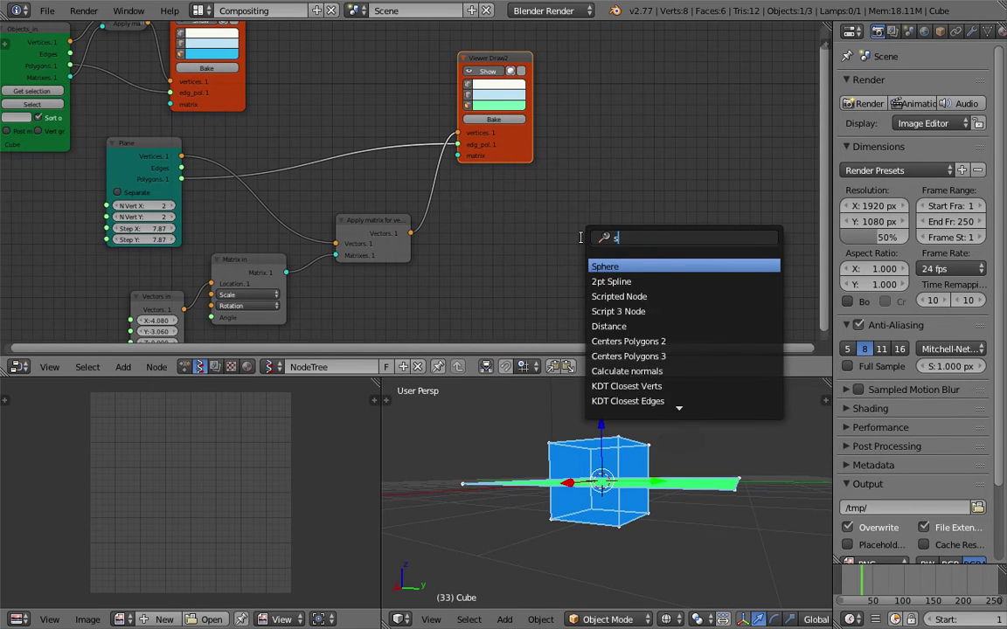
key(Return)
click(583, 242)
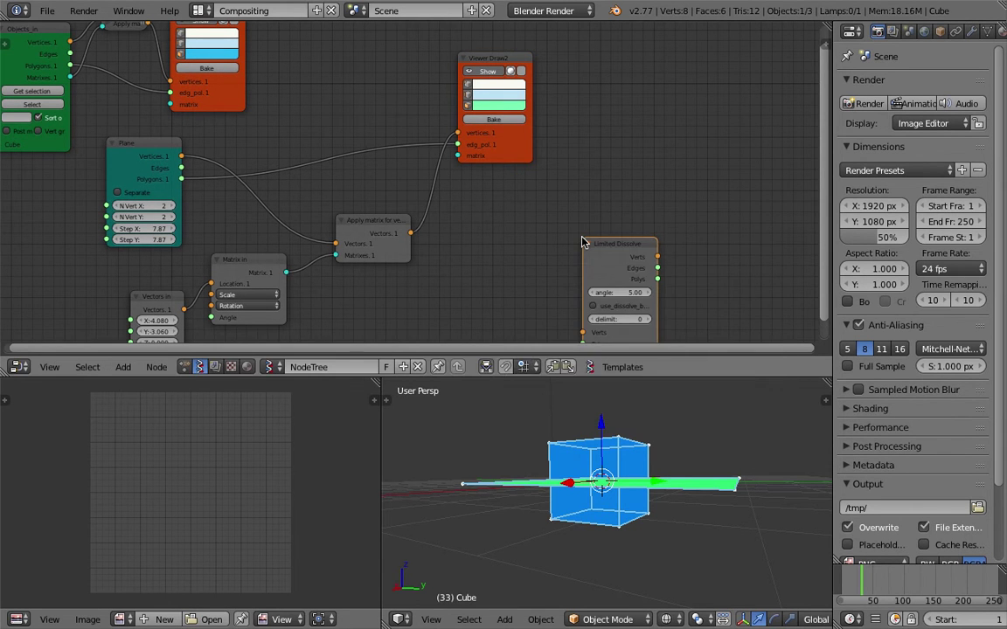
key(shift+a)
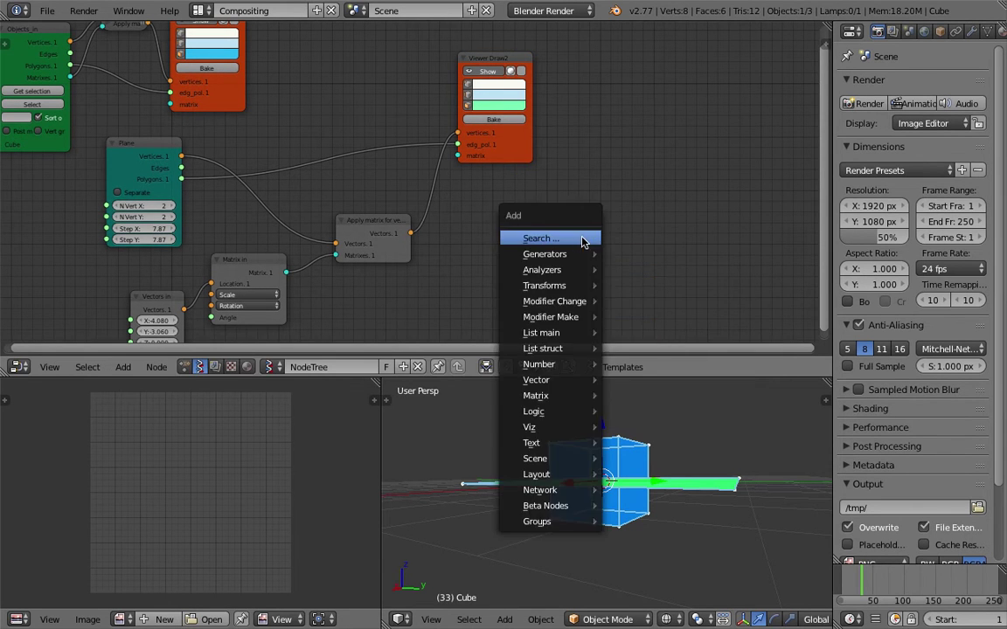
click(579, 238)
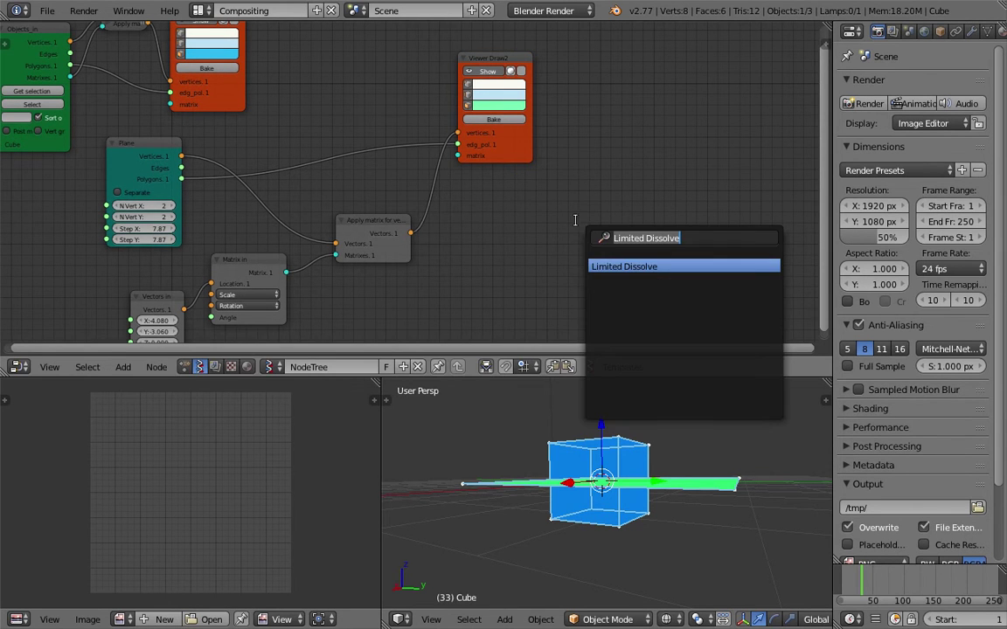
key(Escape)
Save the current Blender file over its existing version.
key(ctrl+s)
click(575, 219)
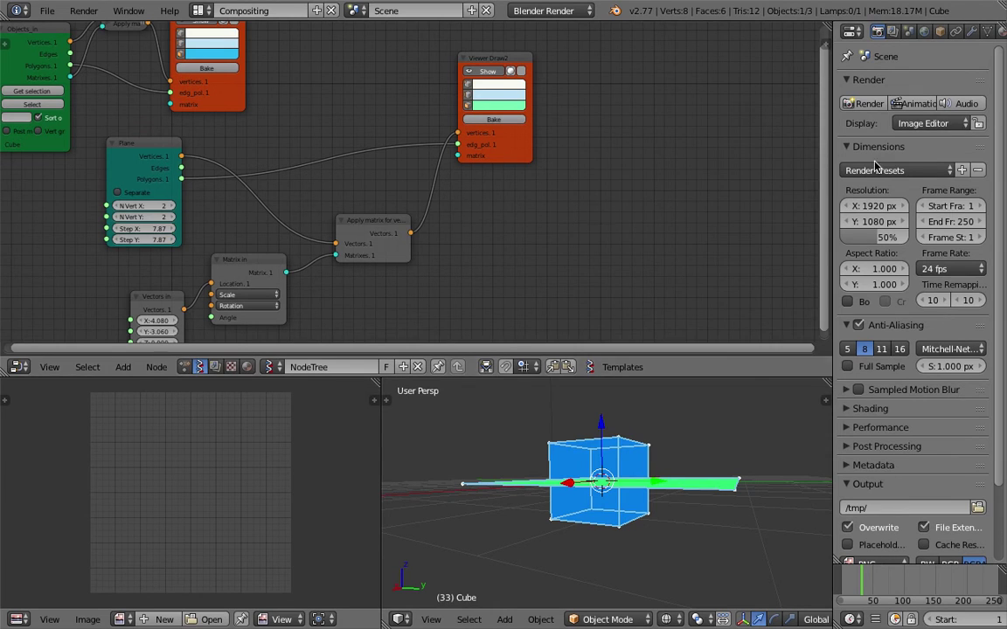
Add a Solidify node beside the Apply matrix node of the plane.
key(shift+a)
click(657, 211)
key(Escape)
key(shift+a)
click(619, 190)
text(so)
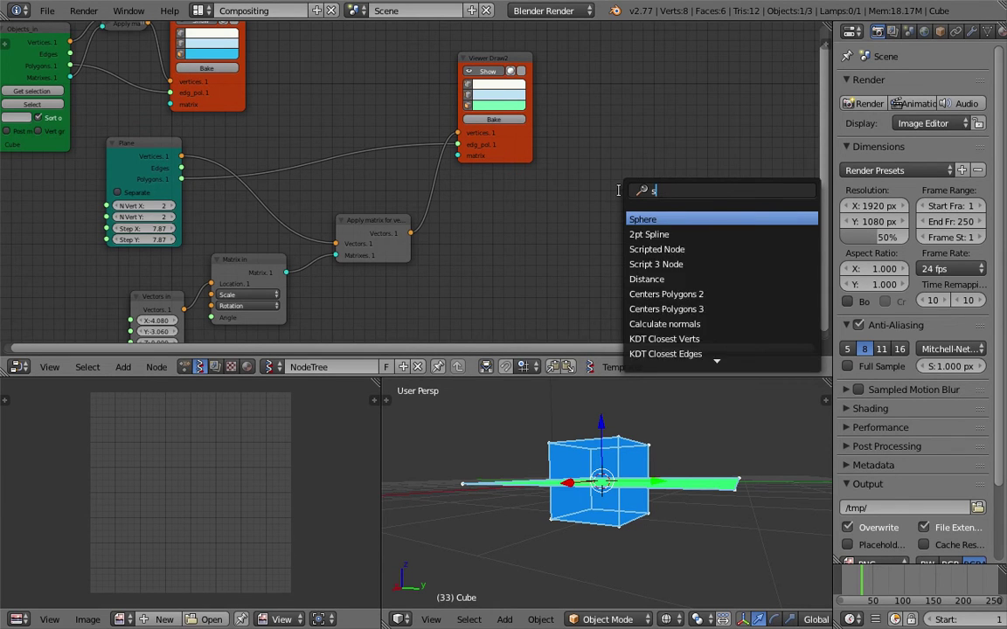
key(BackSpace)
text(oli)
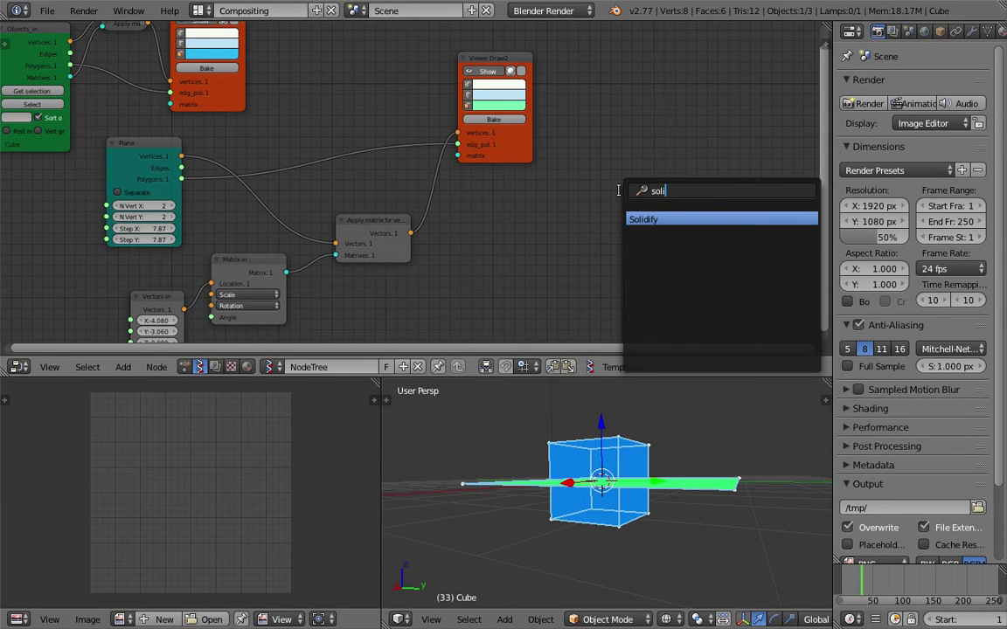
key(Return)
click(526, 207)
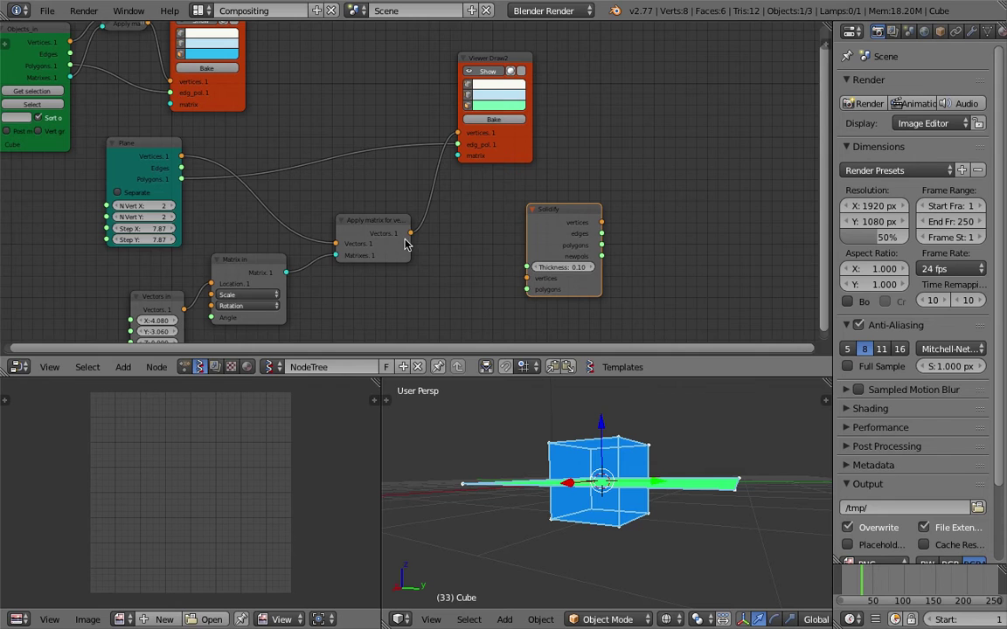
Connect the transformed plane vectors and the Plane's polygons to the Solidify node's inputs, and move the Plane node aside.
drag(412, 234, 444, 257)
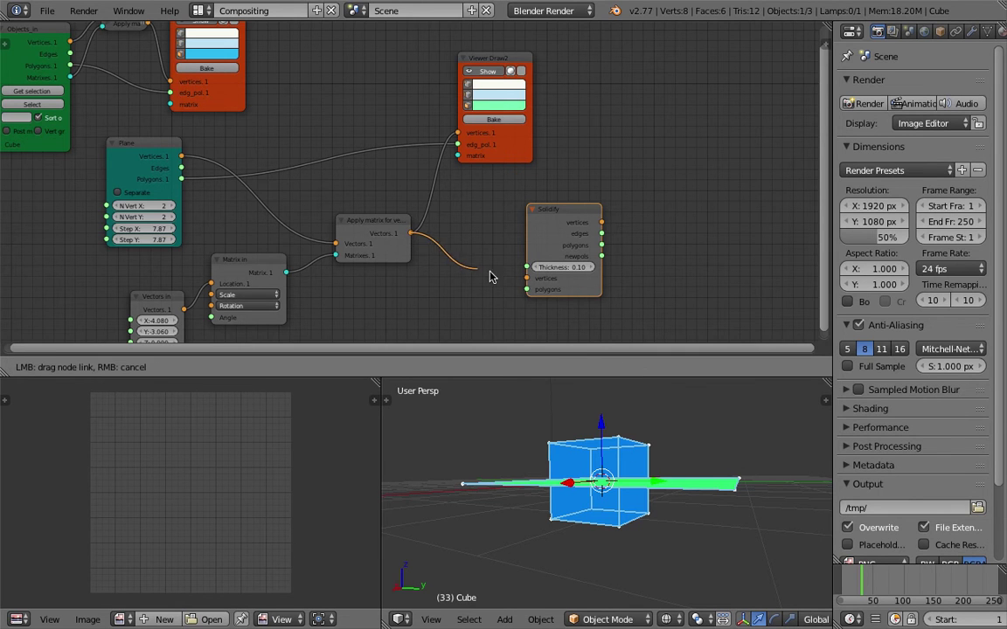
mouse_move(516, 282)
mouse_down()
mouse_move(526, 278)
mouse_move(525, 289)
mouse_up()
drag(150, 139, 83, 209)
Rearrange the viewer, Solidify, Apply matrix and Objects in nodes so both branches are compact and leave free space beside them.
key(Home)
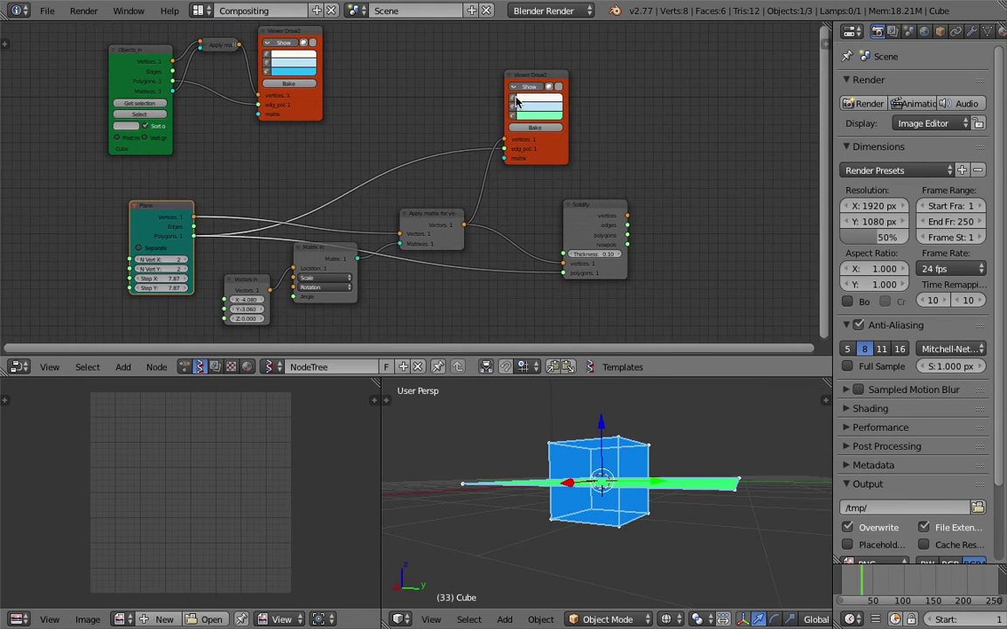
drag(531, 84, 458, 122)
drag(589, 210, 586, 178)
middle_drag(477, 106, 358, 134)
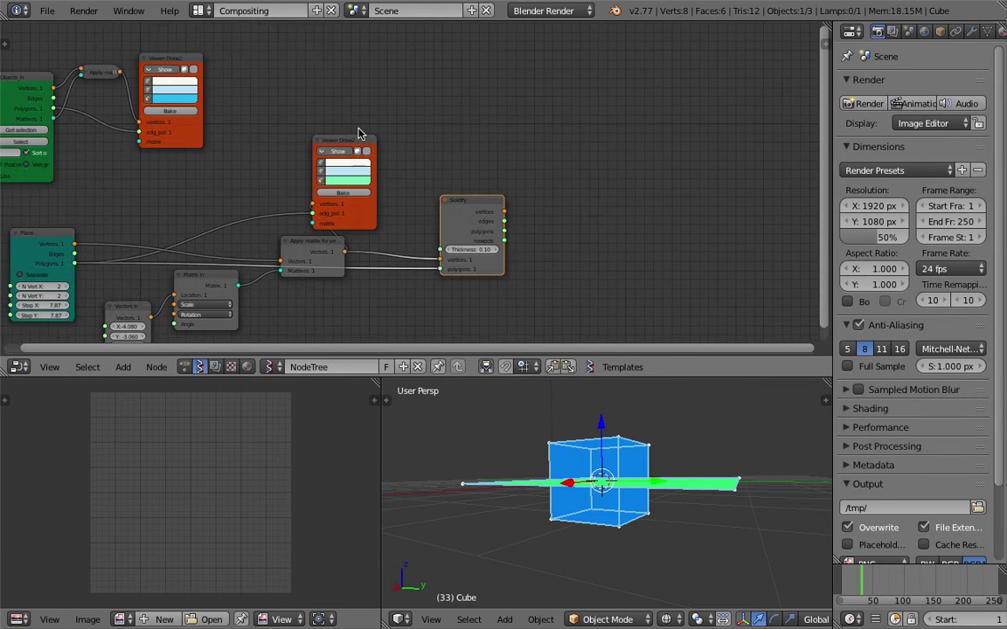
drag(183, 61, 291, 35)
middle_drag(327, 59, 333, 92)
drag(299, 74, 376, 68)
drag(109, 107, 275, 73)
drag(30, 115, 199, 81)
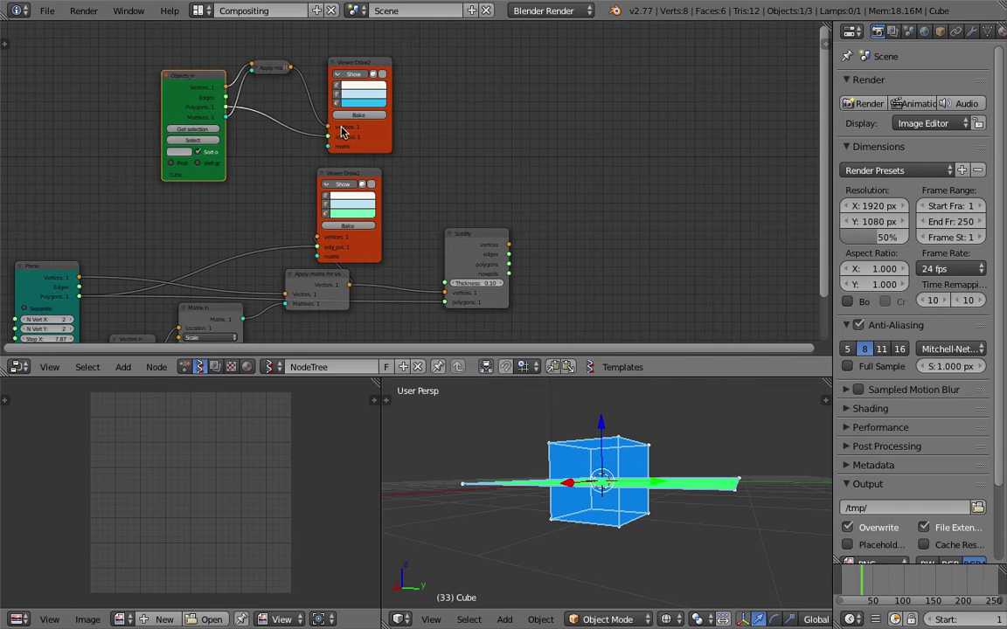
Add a CSG Boolean node beyond the Solidify node, widen it and set its operation to Diff.
scroll(417, 160, up, 1)
middle_drag(473, 175, 448, 163)
click(471, 225)
middle_drag(499, 200, 441, 176)
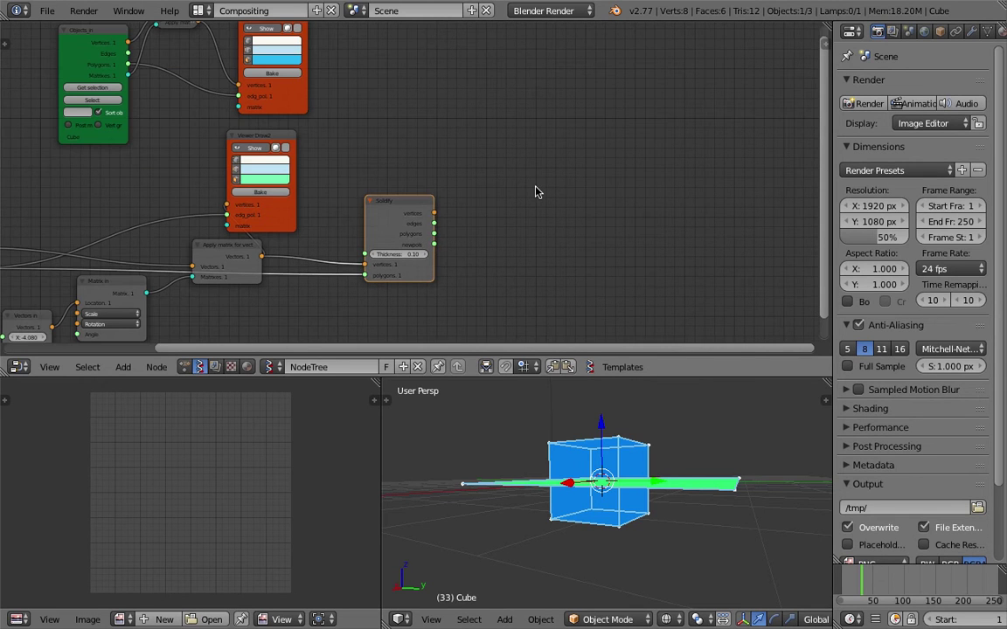
key(space)
text(bool)
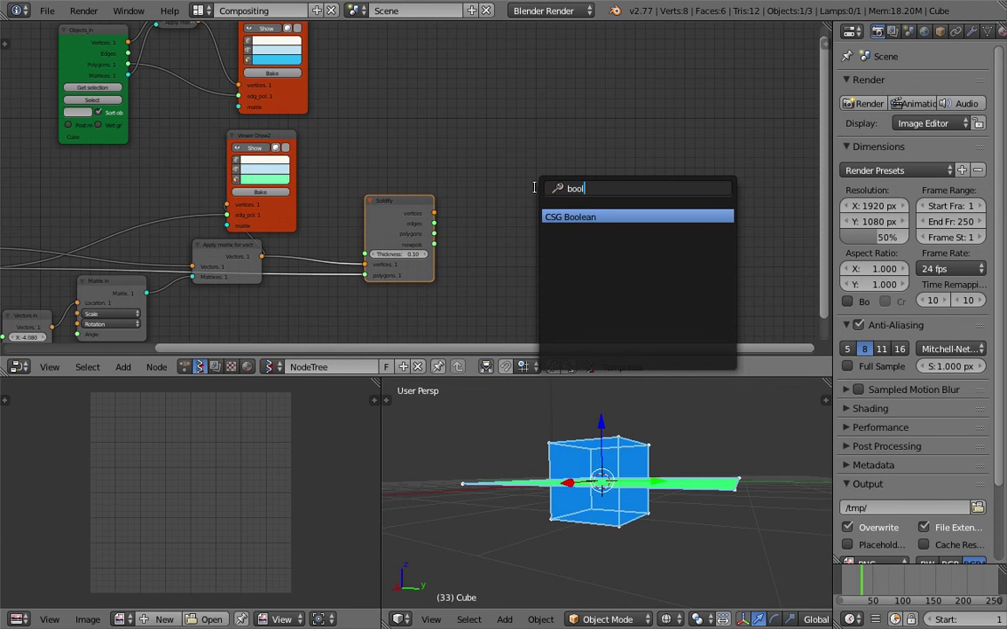
key(Return)
click(543, 185)
scroll(508, 130, up, 3)
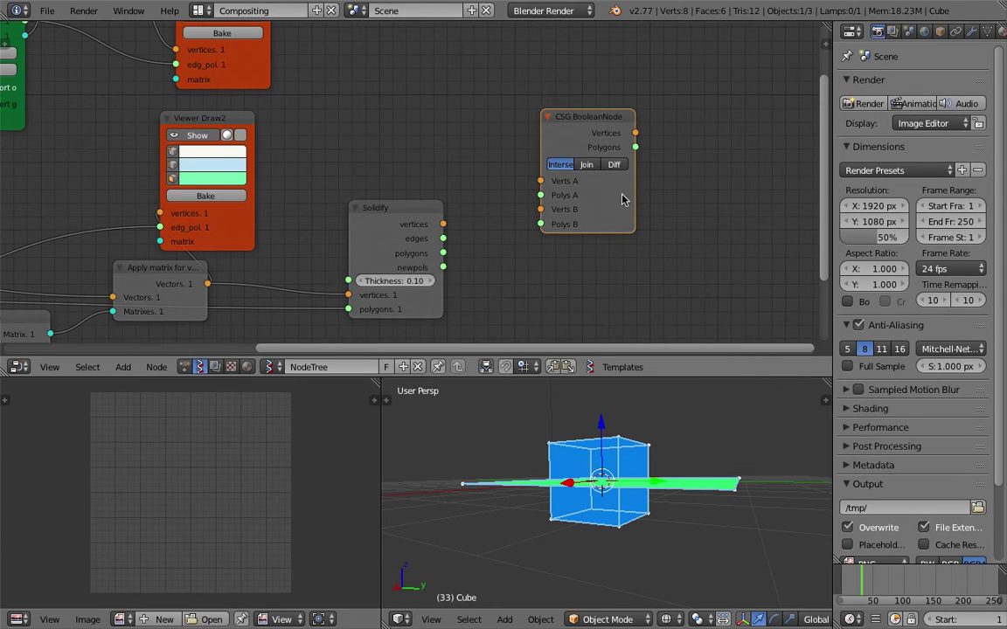
drag(634, 196, 688, 195)
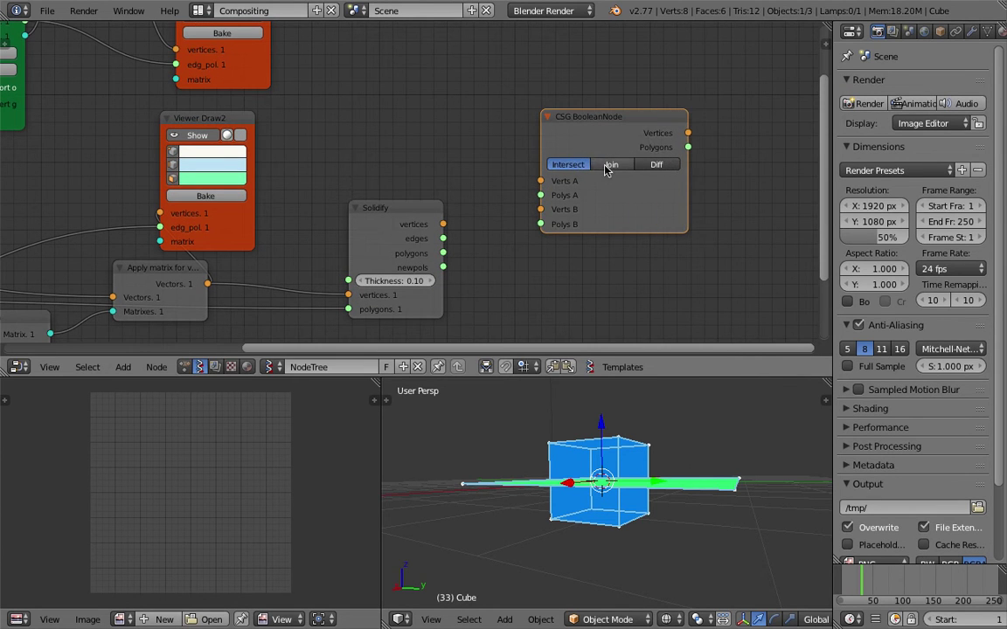
scroll(511, 131, down, 1)
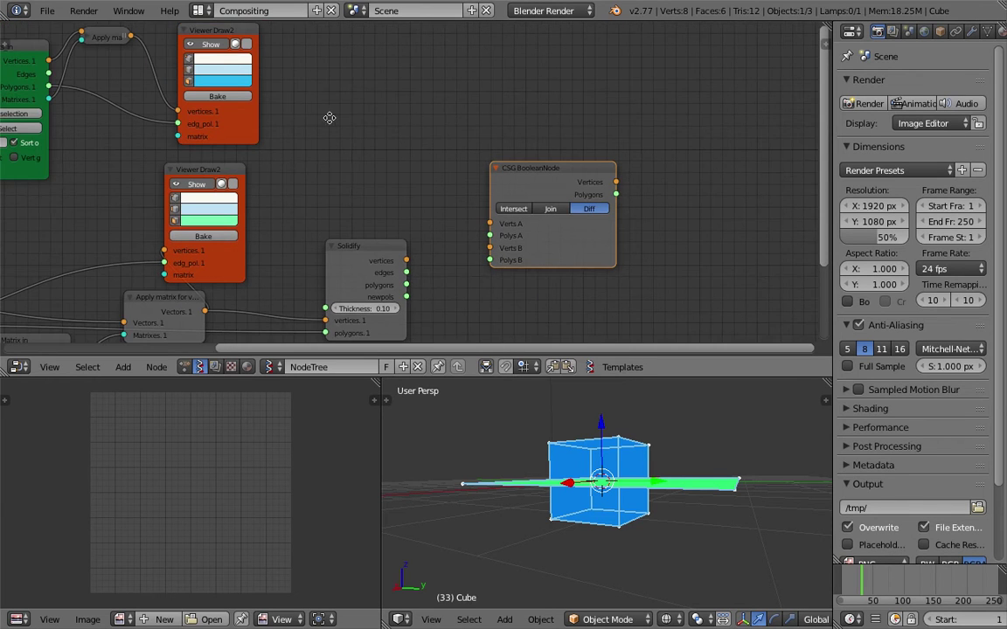
Connect the cube's transformed vertices and its polygons to Verts A and Polys A of the Boolean node, and reposition that node.
middle_drag(330, 118, 405, 118)
drag(125, 62, 194, 91)
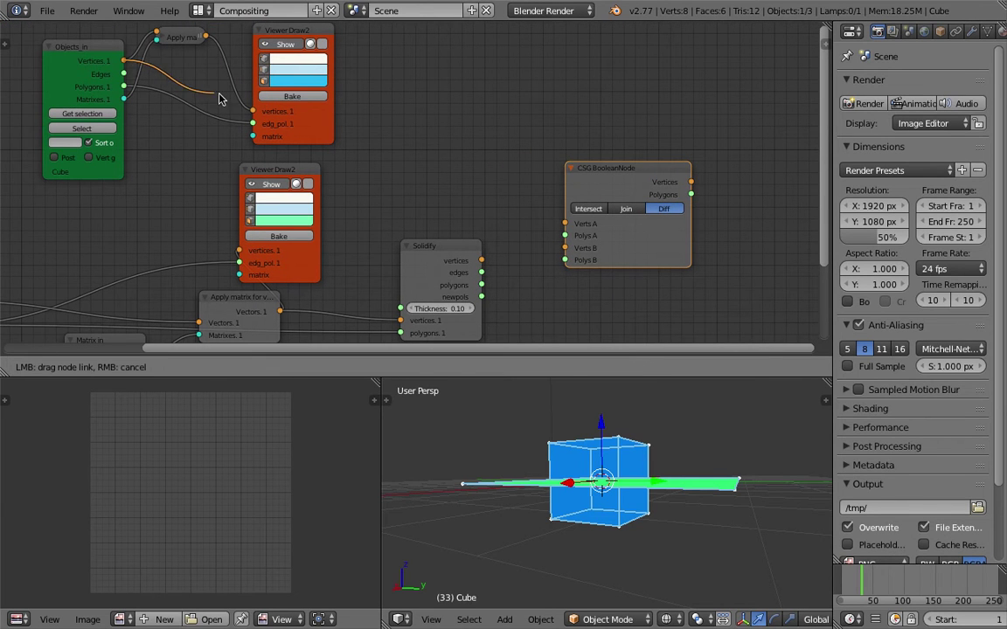
drag(256, 111, 215, 48)
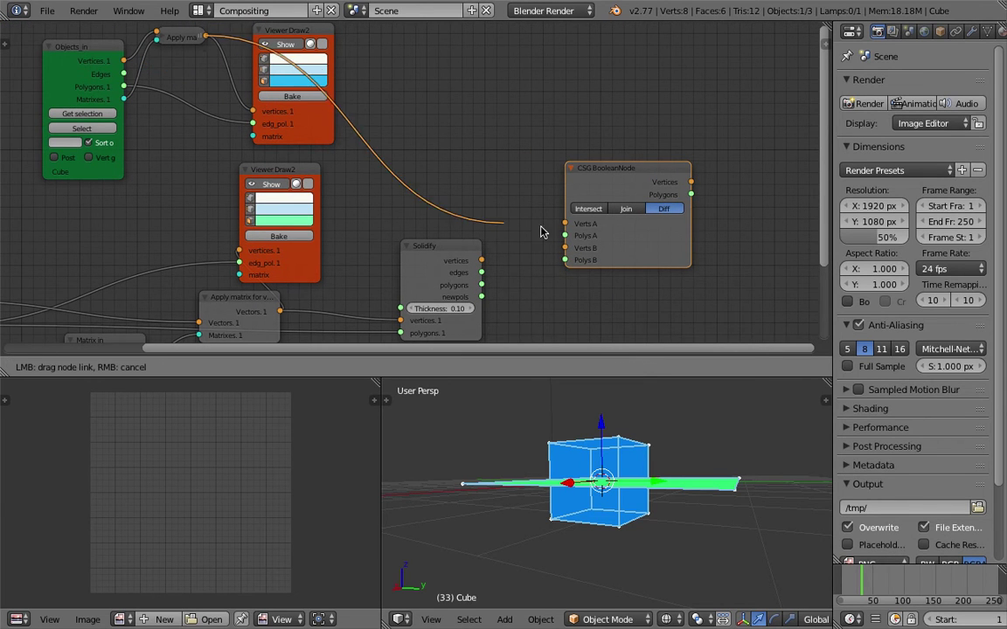
drag(540, 231, 565, 224)
drag(125, 87, 239, 110)
drag(562, 229, 564, 236)
drag(617, 169, 686, 76)
Connect the Solidify node's vertices and polygons to Verts B and Polys B of the Boolean node.
drag(481, 259, 519, 236)
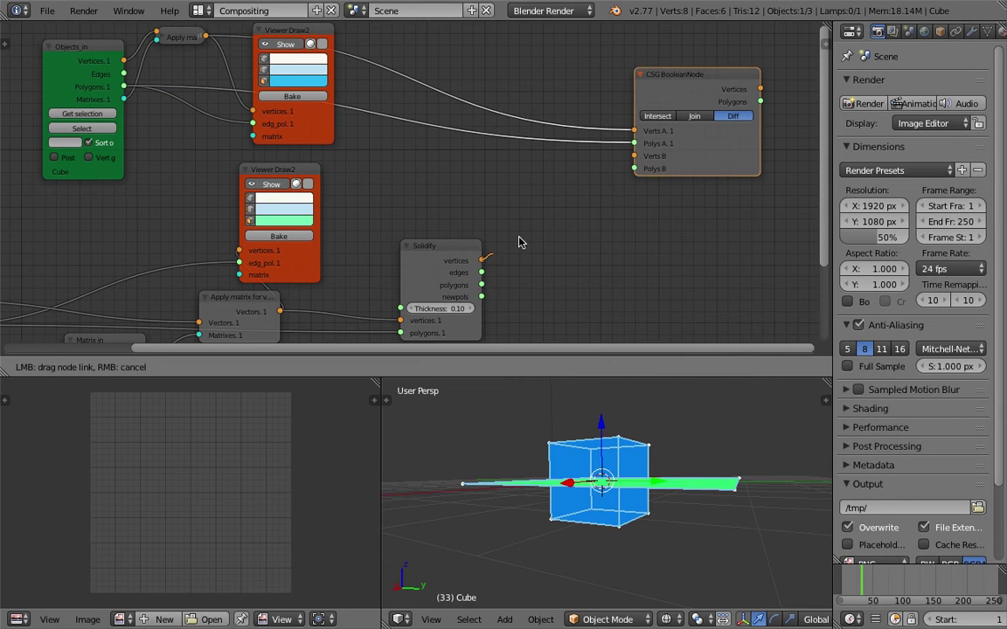
drag(619, 170, 633, 157)
drag(482, 285, 588, 212)
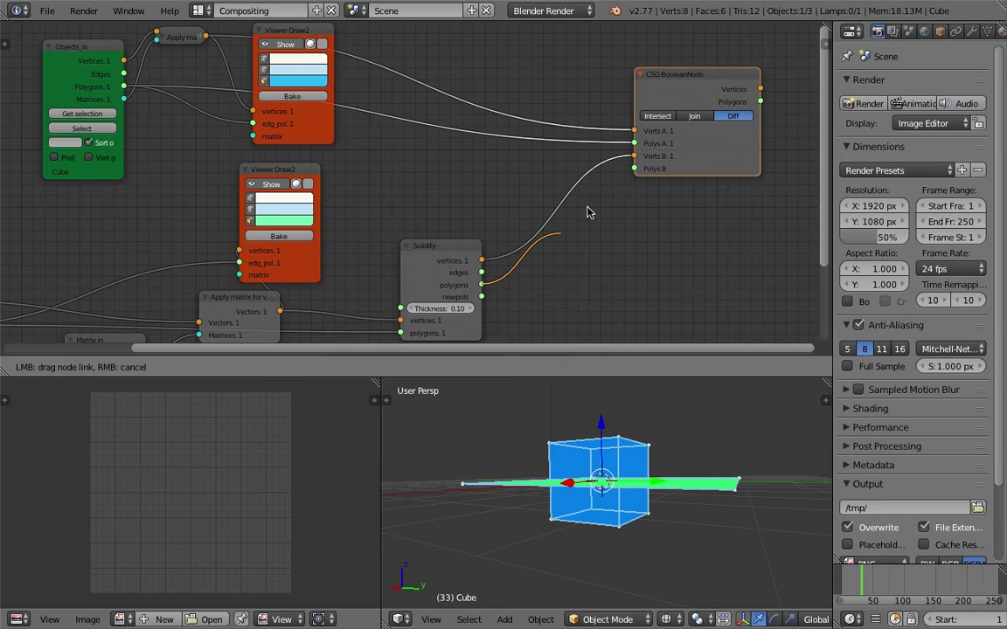
drag(628, 172, 633, 170)
middle_drag(731, 130, 443, 159)
scroll(254, 198, down, 2)
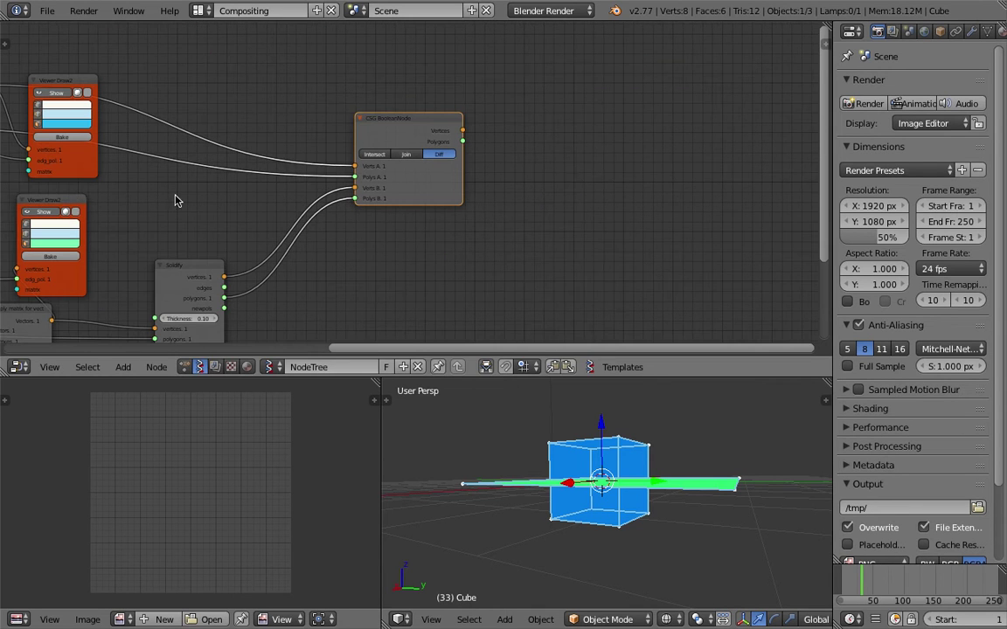
Duplicate the green Viewer Draw node and connect the Boolean's vertices and polygons to the copy.
click(77, 205)
key(shift+d)
click(590, 106)
mouse_move(464, 131)
mouse_down()
mouse_move(540, 157)
mouse_move(548, 170)
mouse_up()
drag(464, 145, 548, 182)
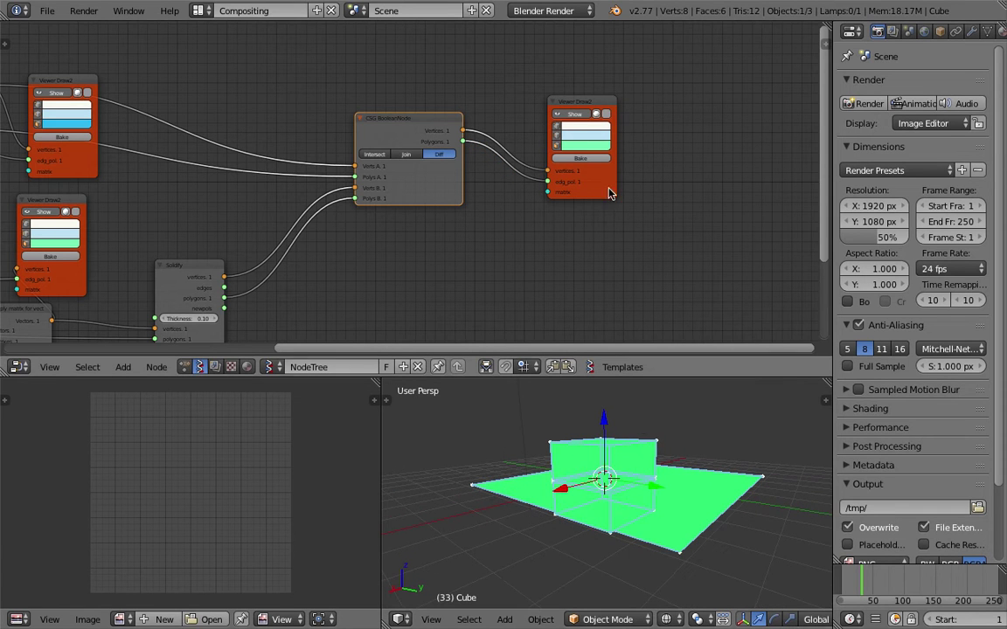
Change the Boolean viewer's polygon colour to pink and inspect the cut cube up close.
click(590, 145)
drag(598, 62, 605, 66)
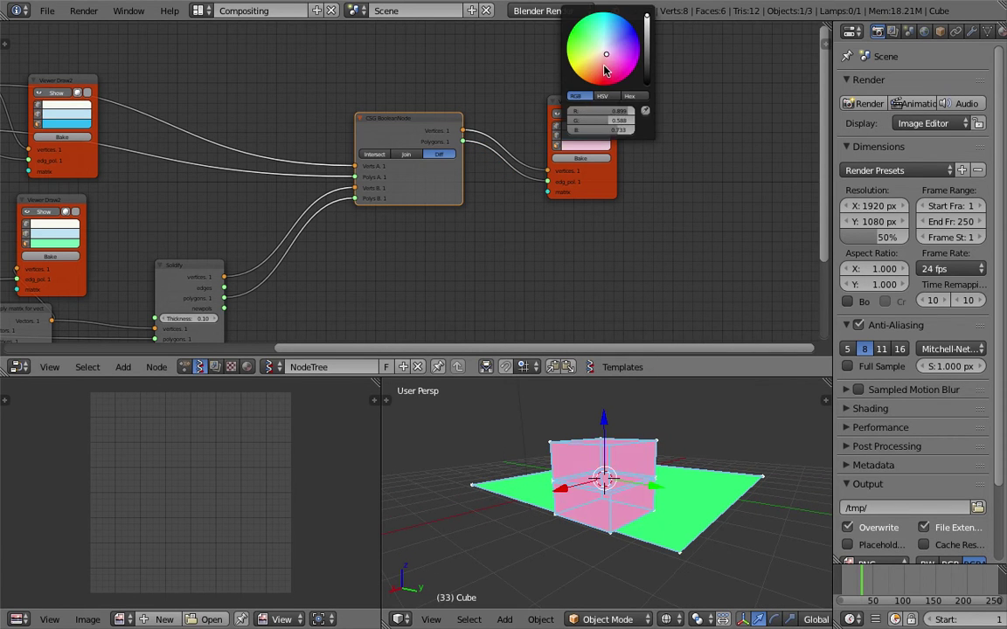
middle_drag(631, 467, 681, 441)
scroll(682, 441, up, 5)
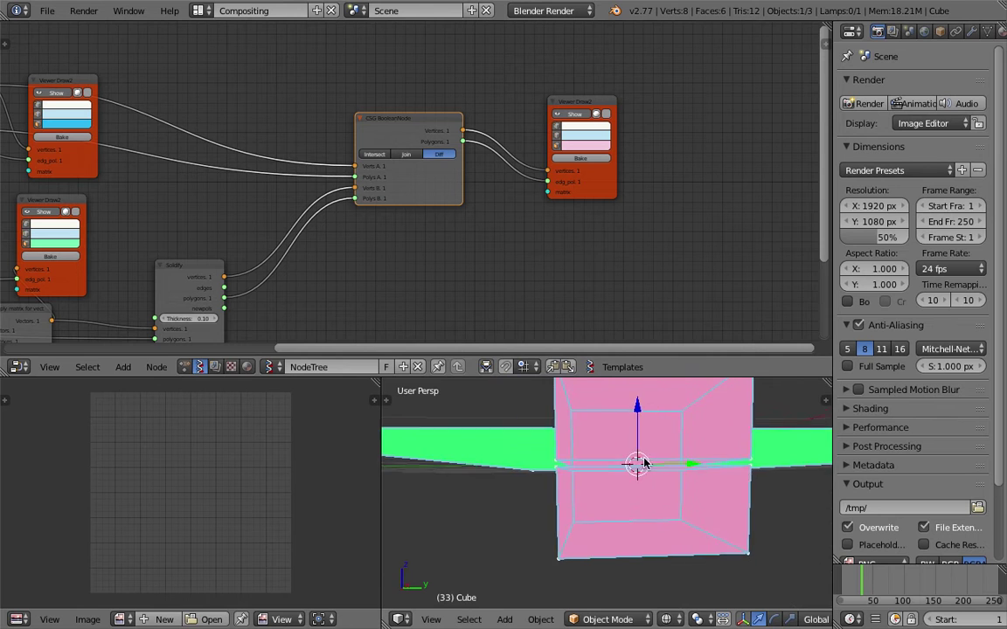
middle_drag(659, 479, 654, 525)
Bake the Boolean result to a mesh, move it clear of the preview and switch the viewport to solid shading.
click(585, 163)
scroll(651, 461, down, 3)
key(g)
click(708, 418)
key(z)
mouse_move(705, 419)
middle_down()
mouse_move(624, 442)
mouse_move(659, 453)
middle_up()
key(g)
click(672, 446)
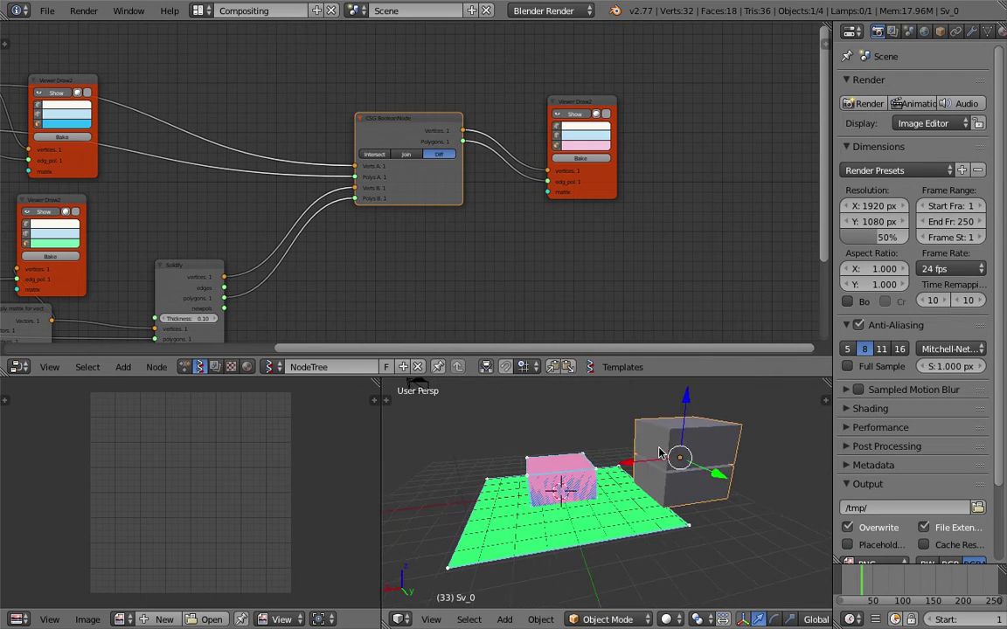
Separate the baked mesh into its loose parts and select the upper piece.
scroll(660, 453, up, 2)
key(space)
text(sepa)
key(Return)
click(611, 459)
middle_drag(654, 441, 678, 444)
right_click(678, 444)
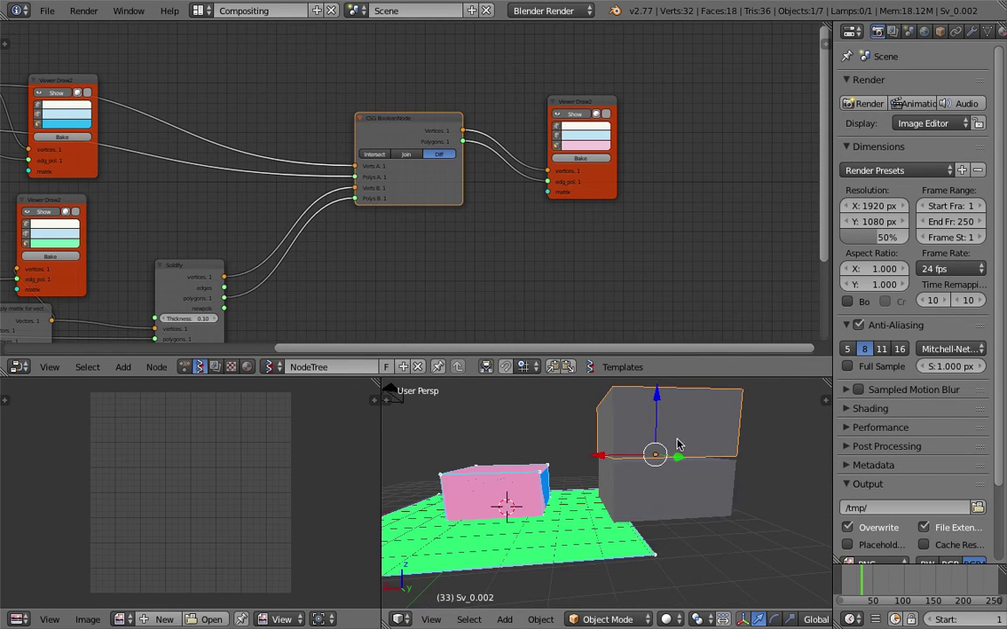
Move the separated cube pieces apart from one another to show the individual slices.
key(g)
click(704, 424)
right_click(679, 495)
key(g)
click(686, 485)
mouse_move(685, 485)
middle_down()
mouse_move(655, 456)
mouse_move(665, 466)
mouse_move(616, 456)
mouse_move(630, 453)
mouse_move(665, 466)
mouse_move(573, 463)
mouse_move(616, 459)
mouse_move(610, 476)
mouse_move(652, 474)
mouse_move(693, 454)
mouse_move(673, 489)
mouse_move(666, 477)
middle_up()
right_click(655, 457)
key(g)
click(677, 457)
right_click(649, 466)
key(g)
click(673, 476)
scroll(616, 456, up, 2)
right_click(665, 466)
key(g)
click(621, 452)
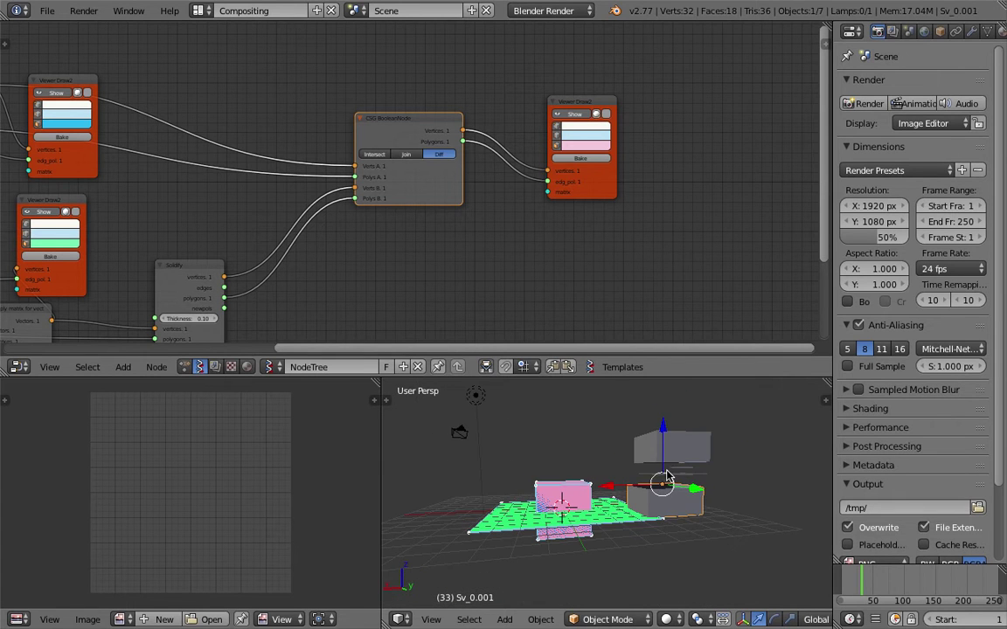
Delete the baked cube pieces from the scene.
key(x)
click(612, 472)
right_click(686, 494)
key(Delete)
Delete the Plane, Vectors in, Matrix in, Apply matrix, Solidify, Boolean and green viewer nodes, keeping the cube's source branch.
middle_drag(652, 476, 596, 463)
scroll(606, 449, down, 3)
scroll(495, 317, down, 3)
middle_drag(393, 289, 576, 275)
scroll(320, 206, down, 2)
middle_drag(127, 204, 153, 192)
key(b)
drag(117, 191, 486, 320)
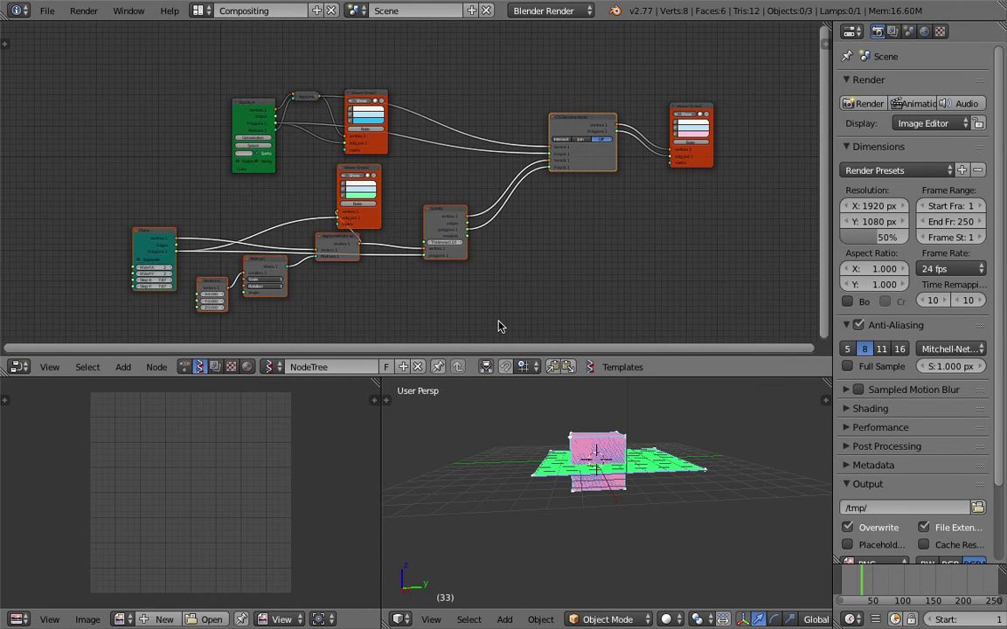
key(x)
Sketch a square crossed by several slicing lines beside the cube with the grease pencil.
middle_drag(589, 493, 496, 475)
mouse_move(581, 430)
mouse_down()
mouse_move(581, 490)
mouse_move(675, 515)
mouse_up()
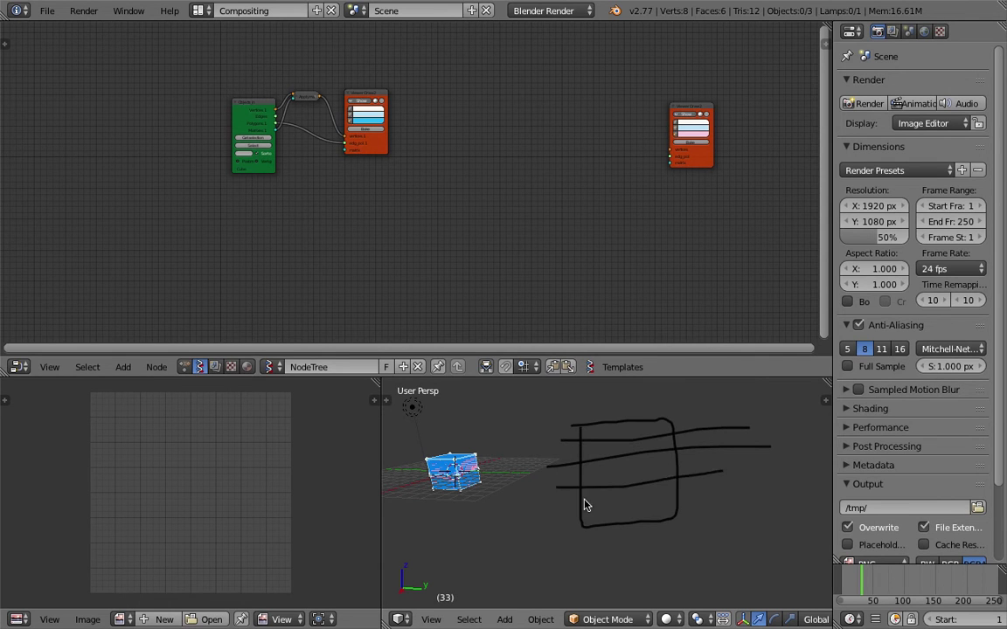
mouse_move(569, 435)
middle_down()
mouse_move(644, 425)
mouse_move(619, 430)
middle_up()
Remove the grease pencil sketch from the 3D view, hide the properties sidebar and recentre on the cube.
click(825, 401)
scroll(771, 462, down, 5)
scroll(769, 463, up, 1)
scroll(769, 465, up, 2)
click(805, 408)
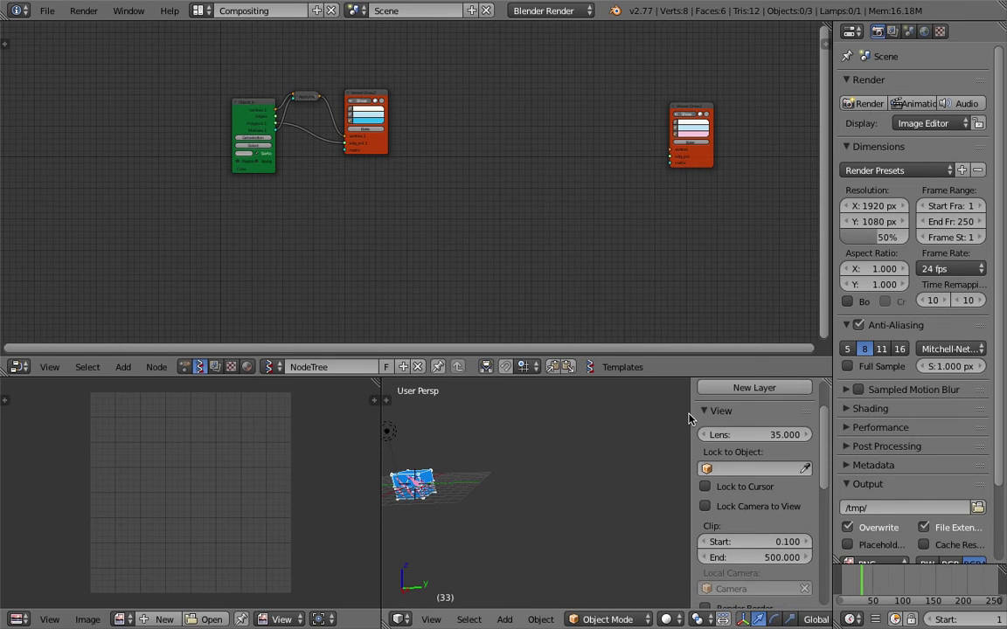
drag(691, 414, 838, 417)
shift+middle_drag(500, 463, 641, 455)
scroll(640, 455, up, 4)
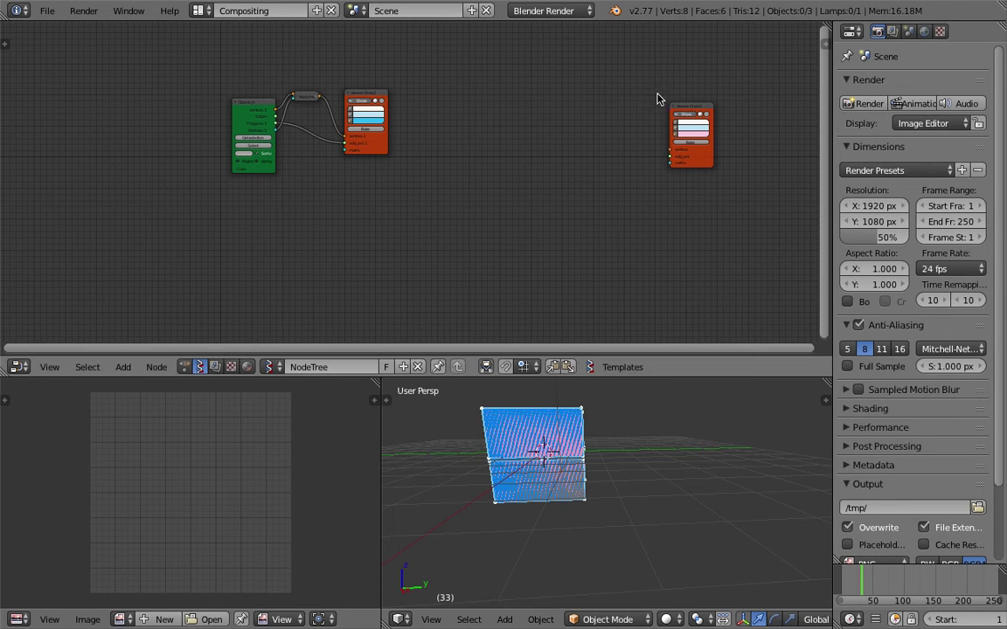
Delete the disconnected pink Viewer Draw node and move the cube's viewer farther from its source nodes.
key(x)
key(Home)
drag(393, 73, 462, 61)
middle_drag(634, 419, 593, 486)
middle_drag(445, 204, 517, 172)
scroll(517, 172, down, 3)
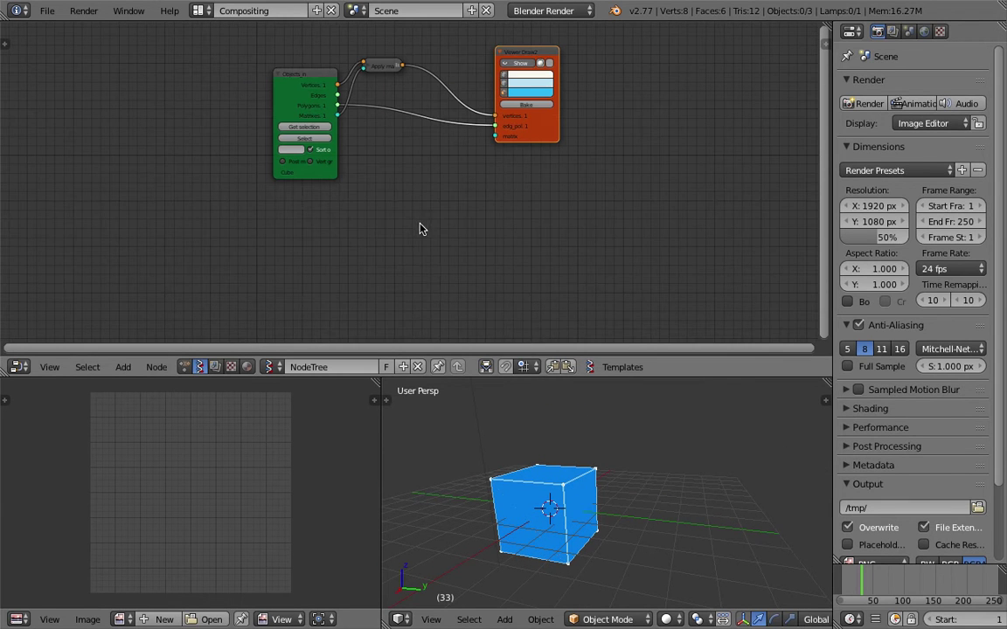
key(space)
text(cyl)
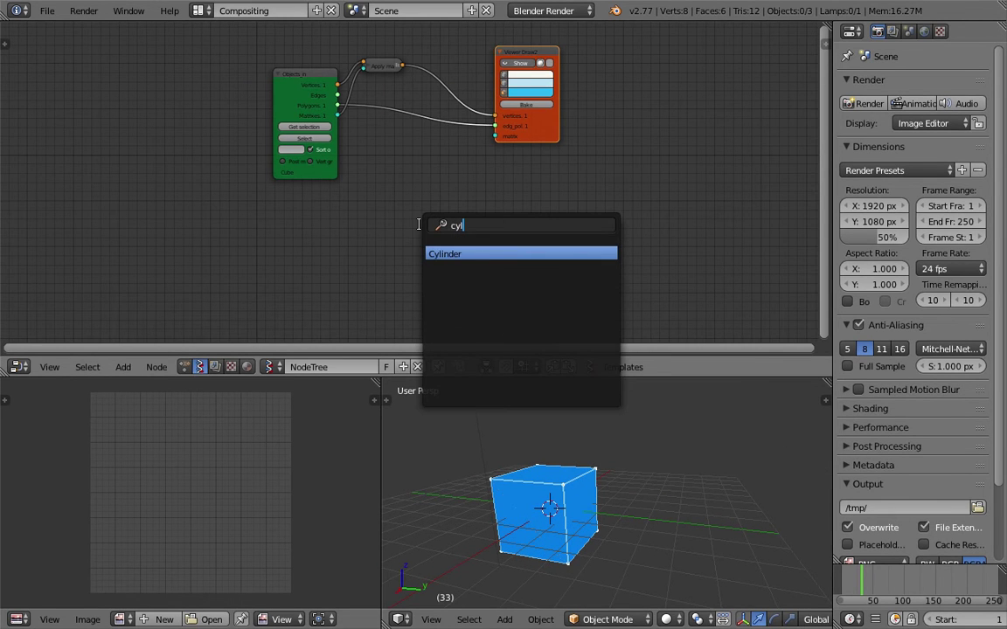
key(Return)
Turn off the cube viewer's display and move the Cube object to layer 2.
click(521, 63)
right_click(553, 521)
key(m)
key(2)
Add a Cylinder node below the Objects in node.
key(shift+a)
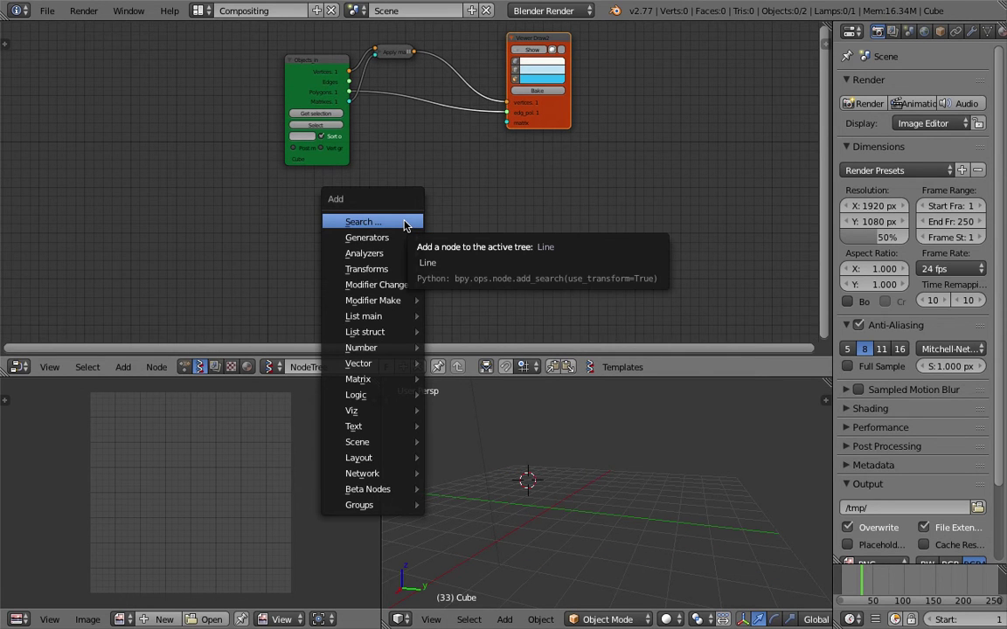
click(403, 224)
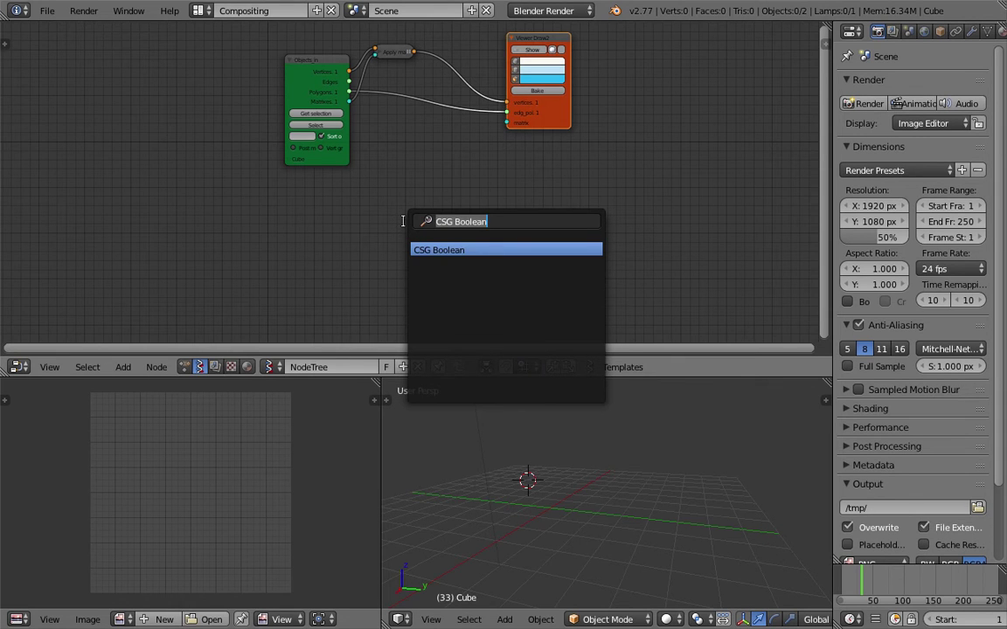
text(cyl)
key(Return)
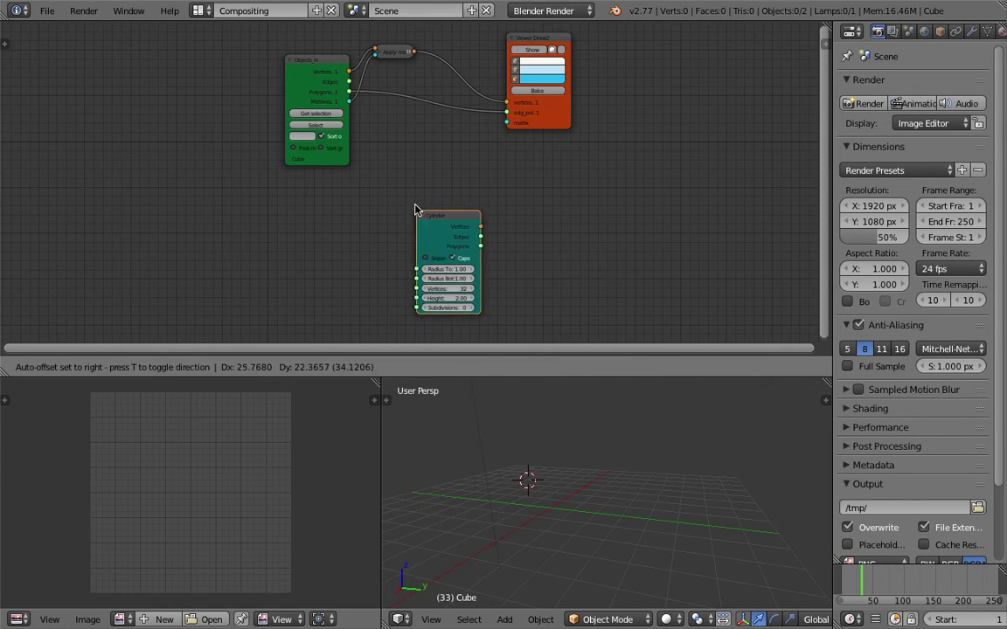
click(238, 206)
scroll(238, 207, up, 1)
scroll(400, 229, down, 1)
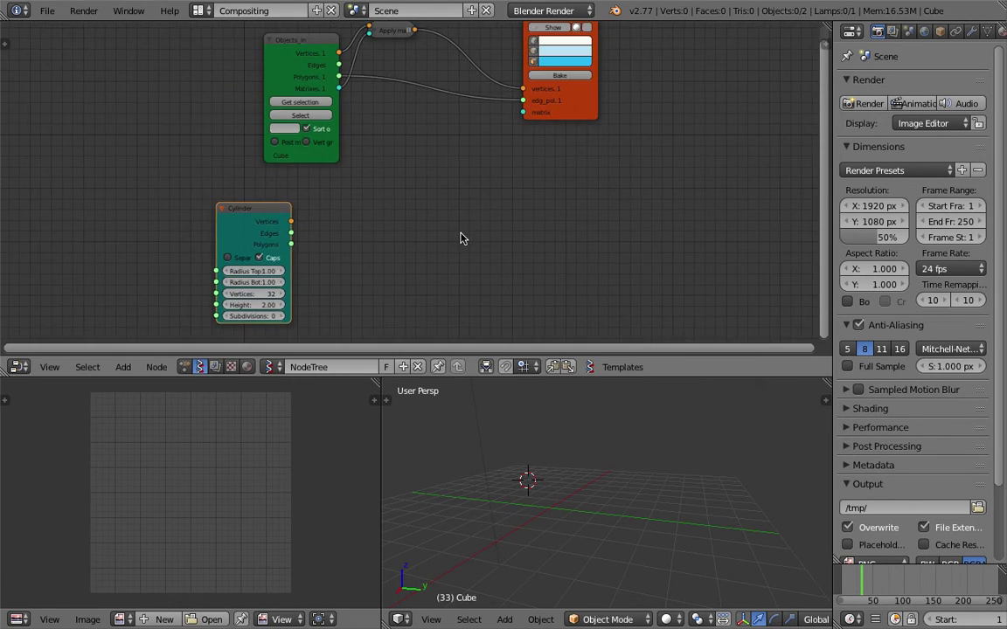
Duplicate the Viewer Draw node, enable its display and connect the Cylinder's vertices and polygons to it.
key(shift+d)
click(419, 202)
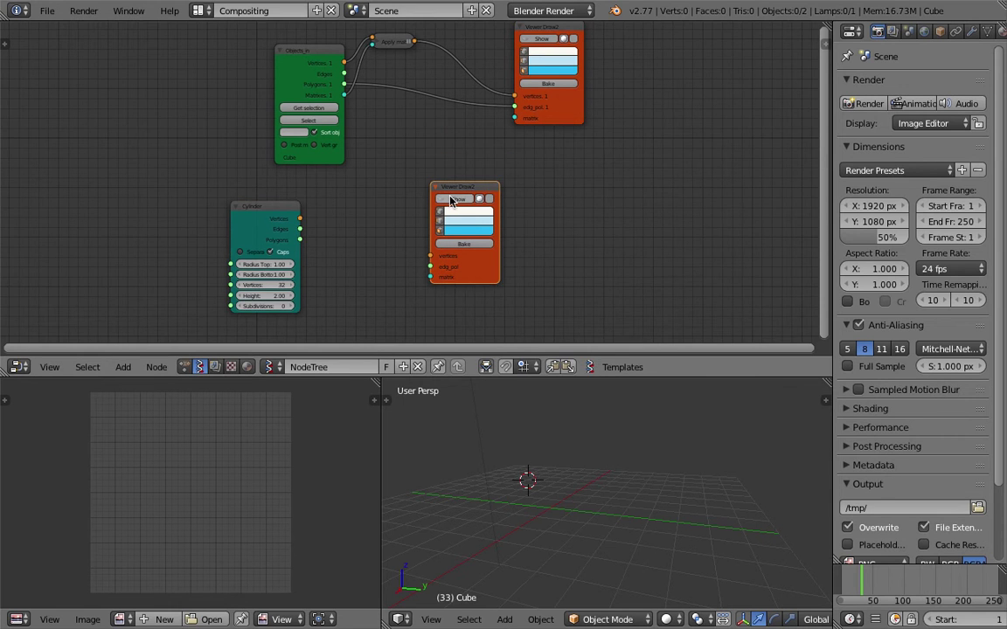
scroll(448, 196, up, 1)
drag(294, 222, 431, 262)
drag(291, 243, 430, 273)
scroll(492, 450, up, 4)
middle_drag(492, 449, 564, 465)
scroll(384, 299, up, 1)
middle_drag(378, 288, 390, 250)
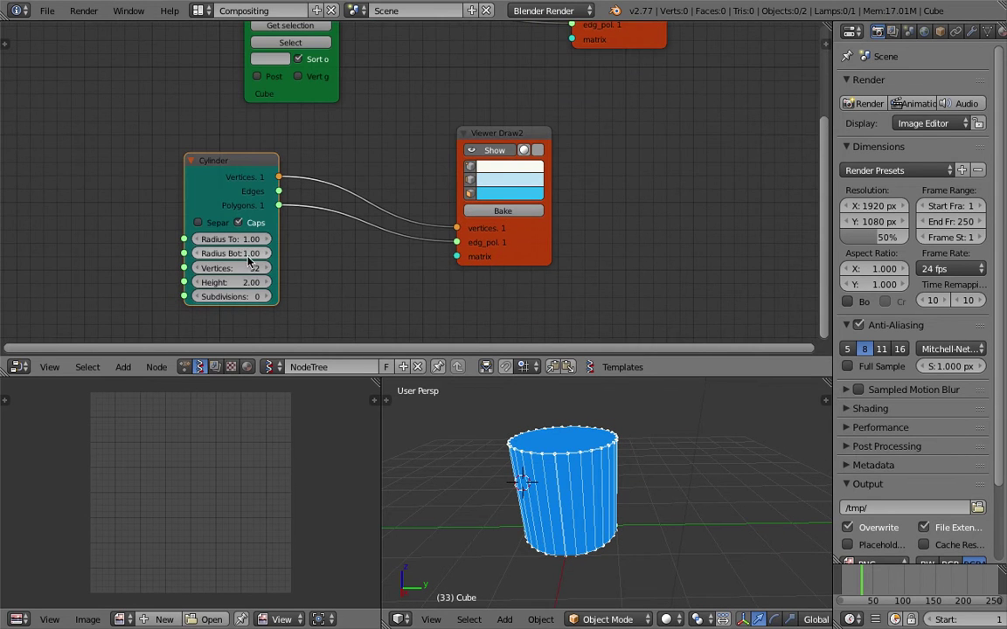
Reduce the Cylinder node's vertex count to 10.
drag(243, 271, 220, 271)
scroll(422, 233, down, 3)
scroll(559, 166, down, 3)
middle_drag(517, 175, 530, 173)
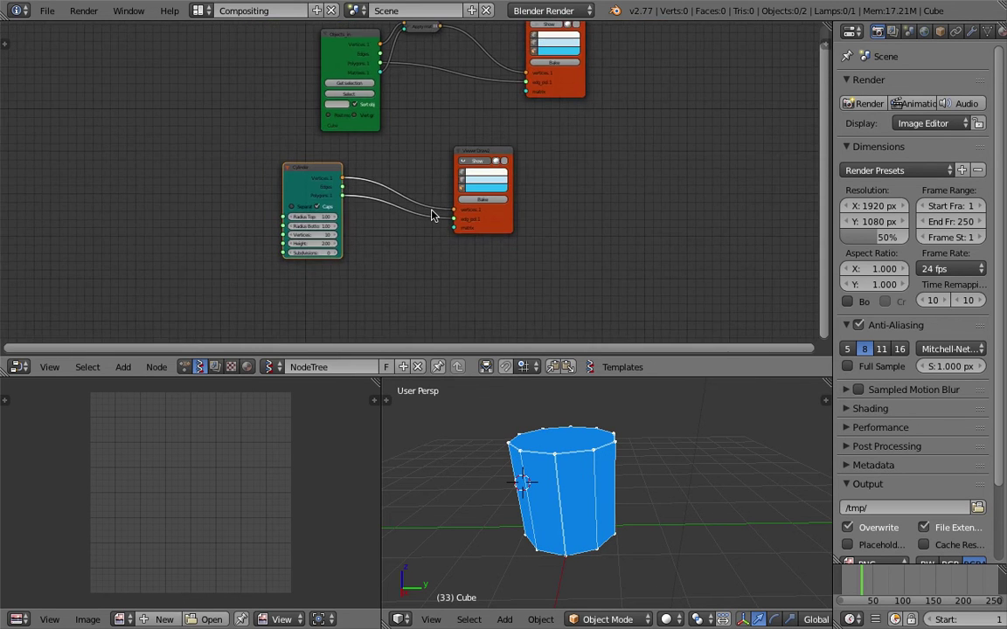
scroll(531, 175, up, 3)
mouse_move(543, 477)
middle_down()
mouse_move(528, 489)
mouse_move(546, 479)
middle_up()
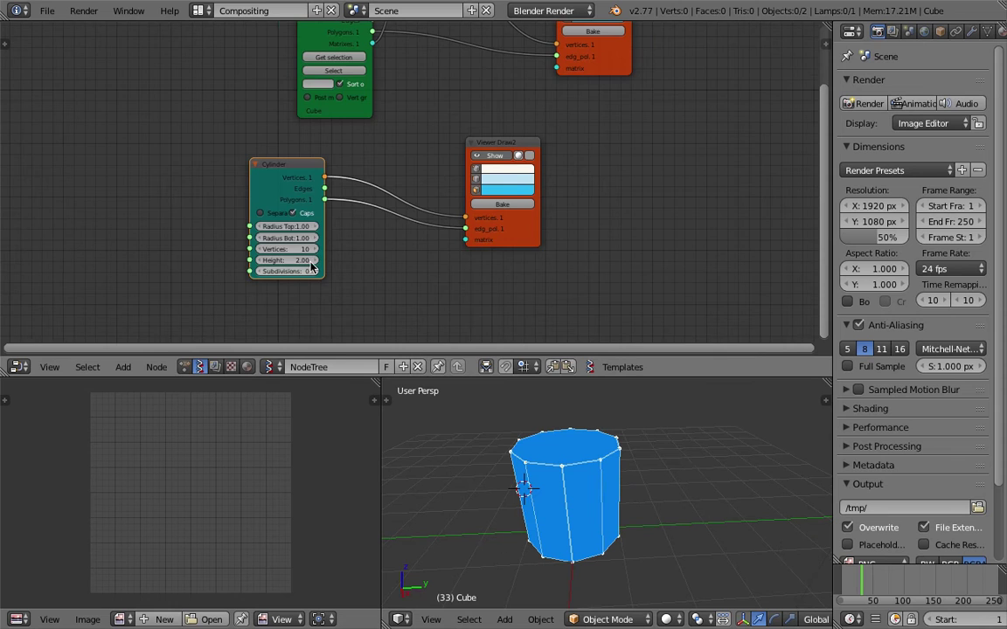
Taper the cylinder by setting the Cylinder node's top radius to 0.43.
scroll(300, 255, up, 2)
middle_drag(300, 255, 355, 222)
drag(320, 219, 263, 218)
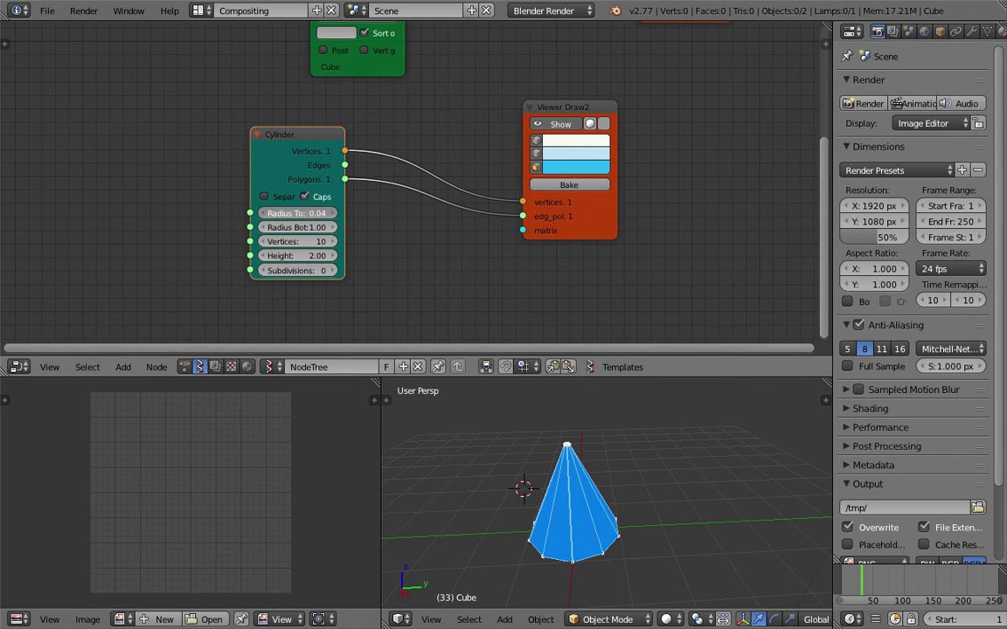
drag(262, 213, 289, 213)
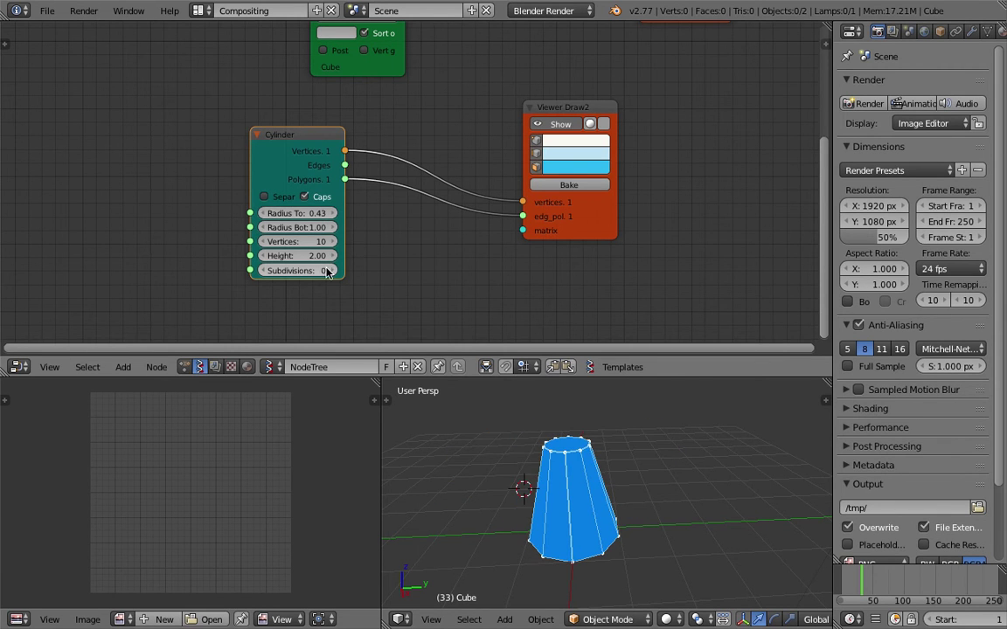
Set the Cylinder node's subdivisions to 4 and its vertex count to 14.
mouse_move(297, 270)
mouse_down()
mouse_move(328, 270)
mouse_move(304, 270)
mouse_up()
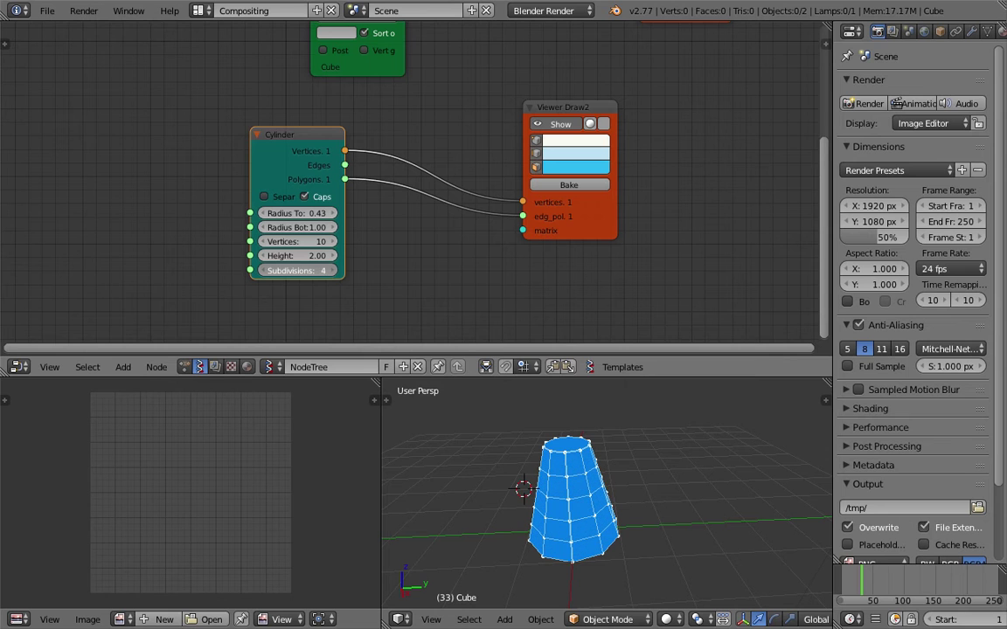
middle_drag(468, 316, 490, 301)
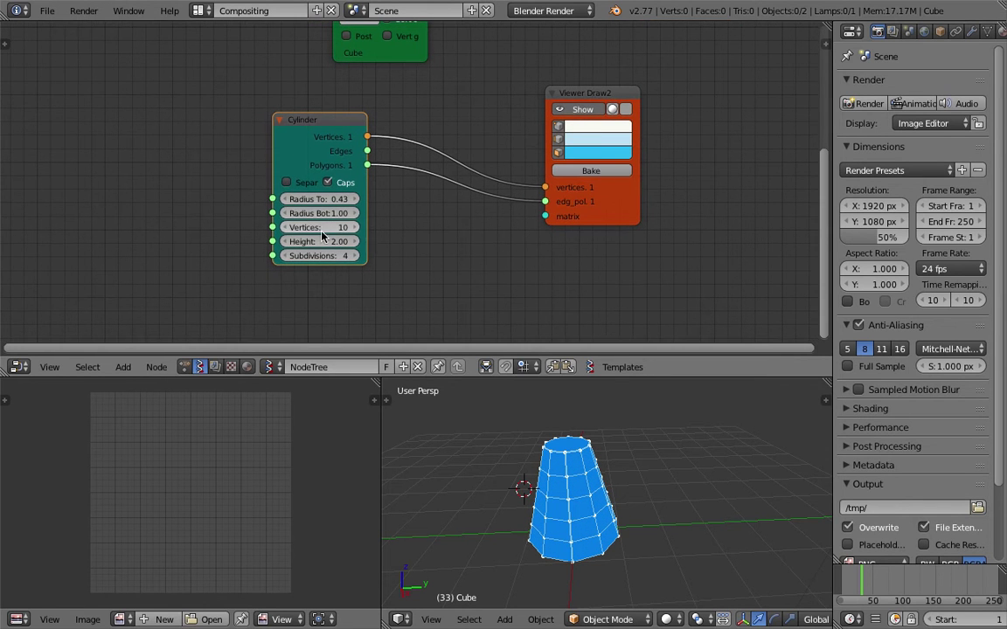
drag(329, 232, 337, 225)
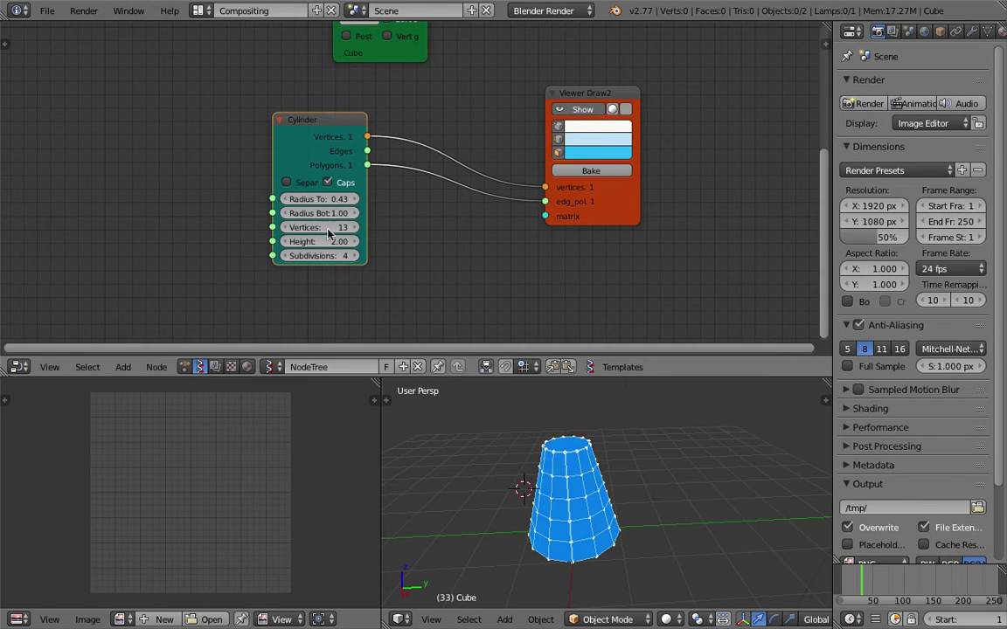
middle_drag(581, 486, 472, 476)
Flatten the cylinder into a disc by setting its height to 0.
mouse_move(326, 231)
mouse_down()
mouse_move(351, 240)
mouse_move(311, 240)
mouse_move(320, 241)
mouse_up()
text(0)
key(Return)
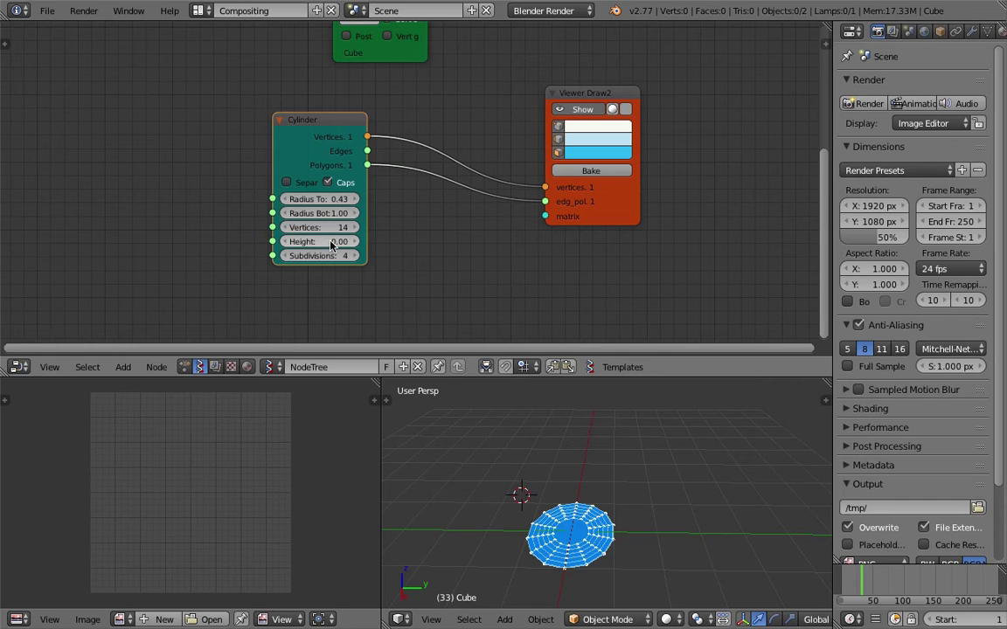
scroll(539, 532, up, 3)
middle_drag(517, 490, 577, 467)
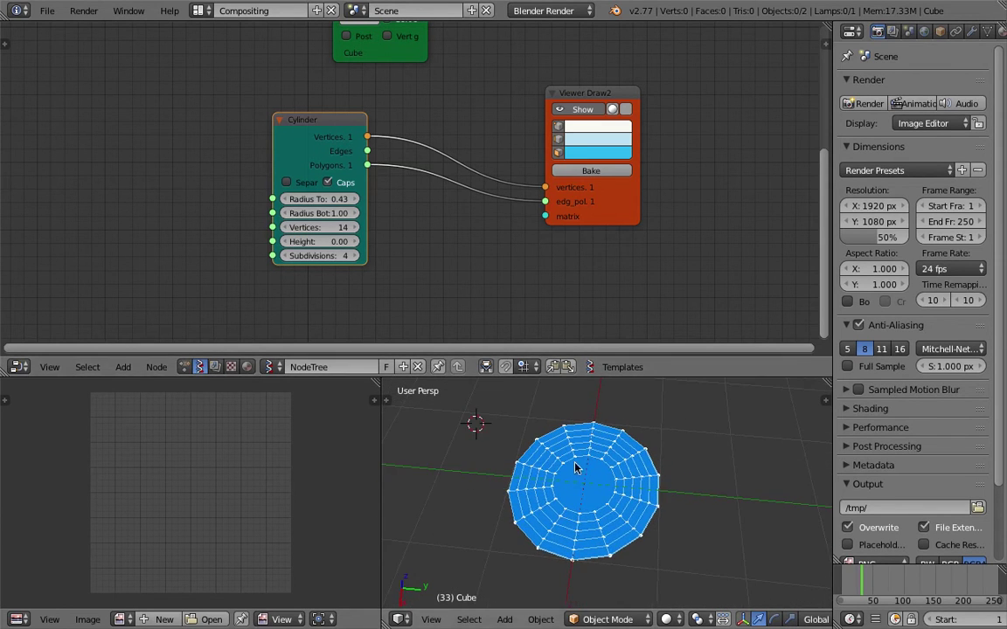
Raise the Cylinder's height to 1.68 and enlarge the 3D viewport upward and sideways.
drag(336, 238, 428, 239)
scroll(609, 459, down, 4)
middle_drag(610, 458, 595, 382)
drag(597, 375, 603, 316)
middle_drag(627, 386, 626, 406)
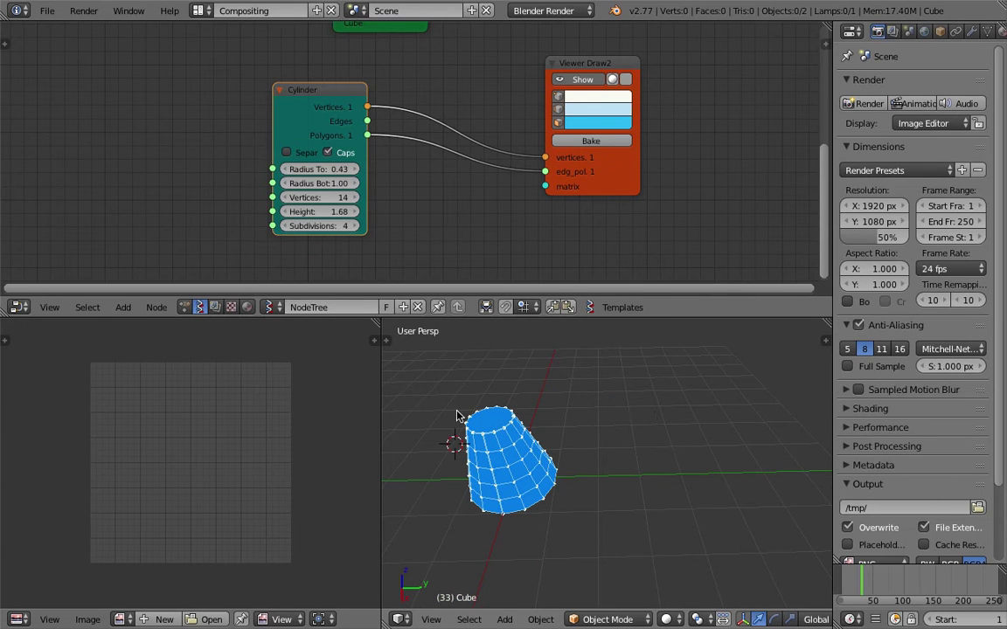
middle_drag(614, 417, 533, 469)
drag(381, 350, 322, 354)
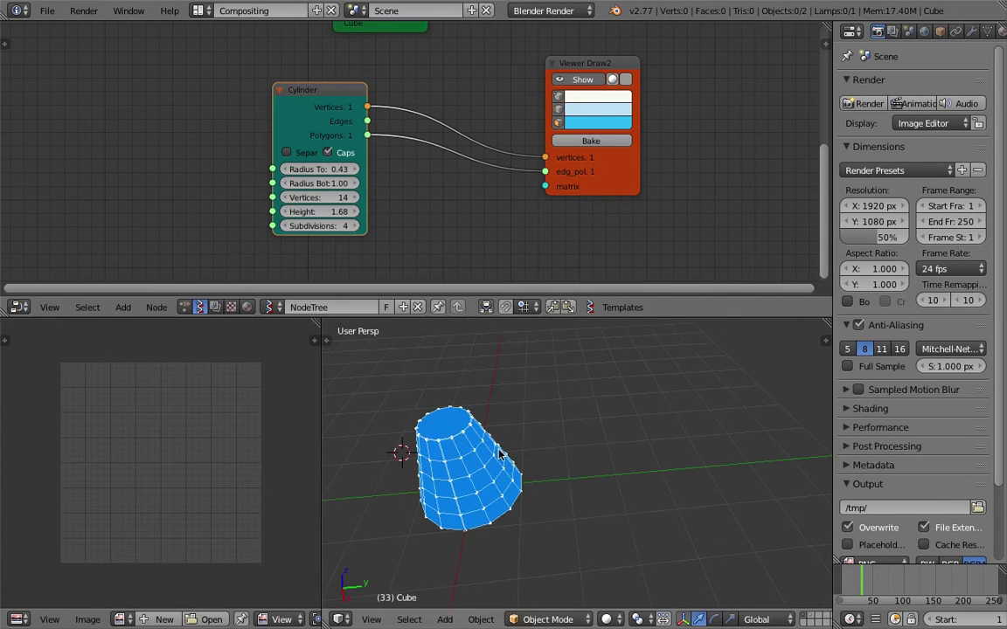
Connect the Cylinder's Edges output to Viewer Draw2's edg_pol input in place of the polygons.
drag(367, 121, 448, 154)
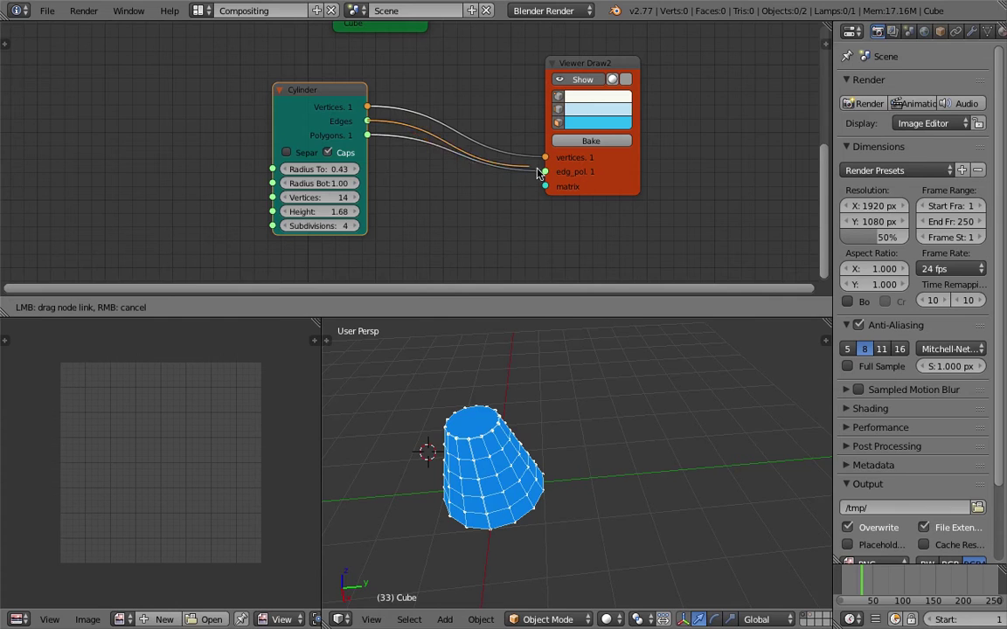
drag(537, 169, 543, 171)
shift+middle_drag(556, 402, 605, 399)
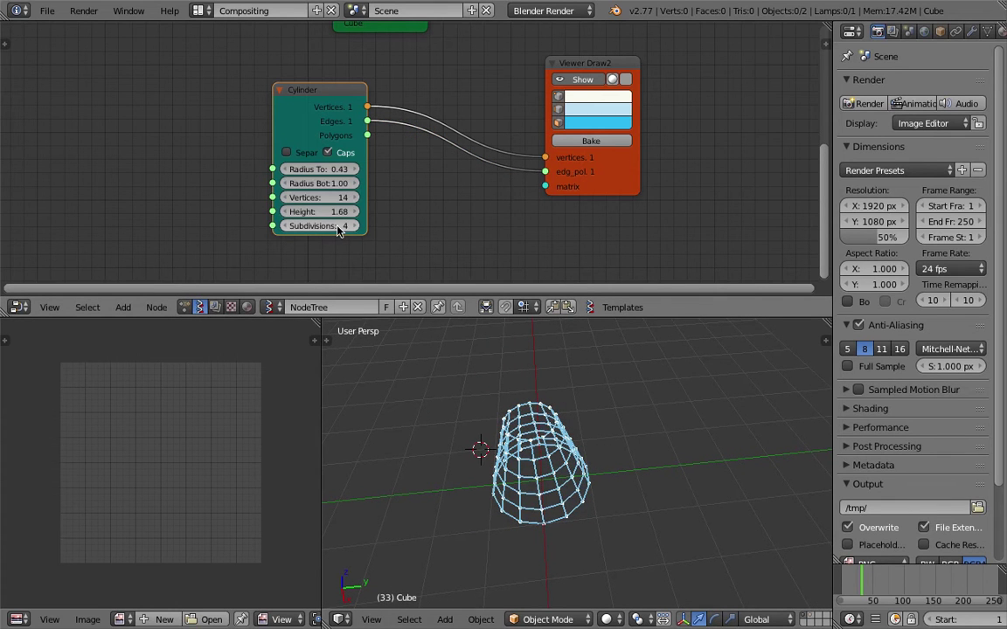
Set the Cylinder's subdivisions to 2 and its height to 0.
drag(338, 226, 329, 224)
text(0)
key(Return)
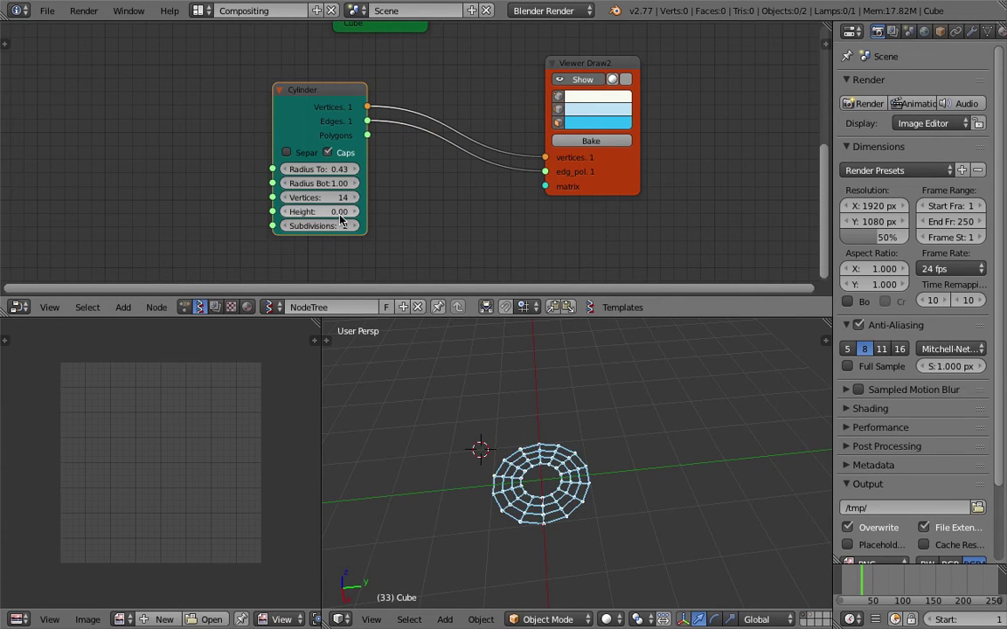
middle_drag(517, 448, 495, 483)
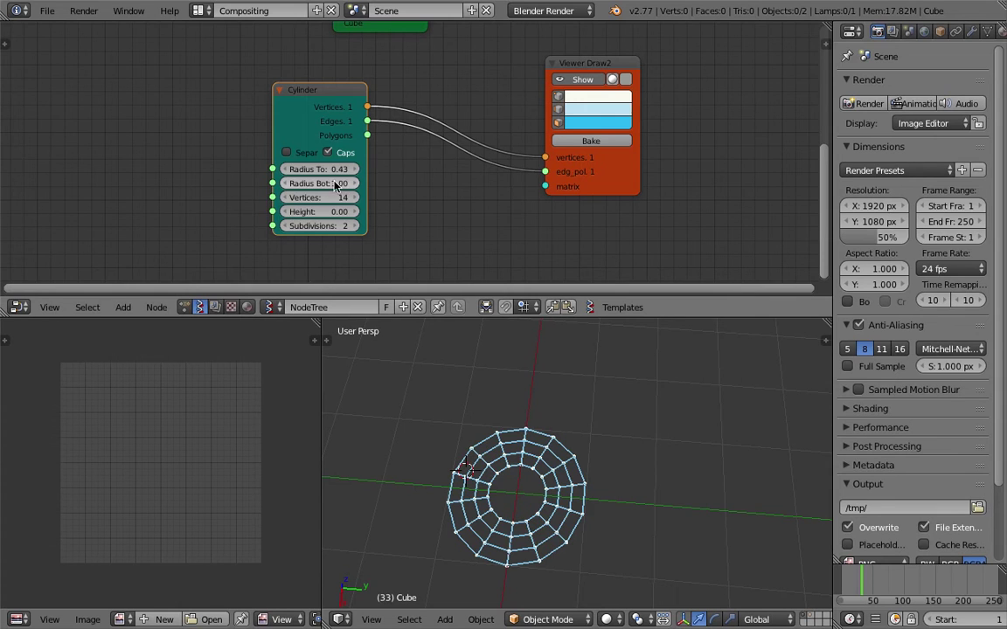
Set the Cylinder's top radius to 0.19 and its height to 1.62.
mouse_move(332, 171)
mouse_down()
mouse_move(295, 170)
mouse_move(312, 171)
mouse_up()
mouse_move(516, 476)
middle_down()
mouse_move(548, 479)
mouse_move(520, 487)
middle_up()
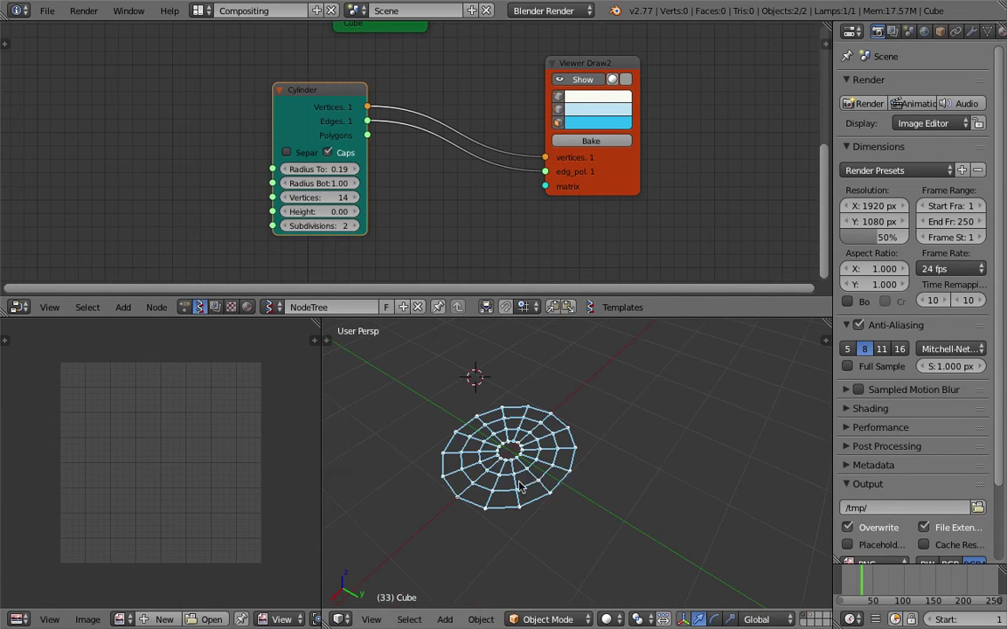
drag(328, 210, 455, 211)
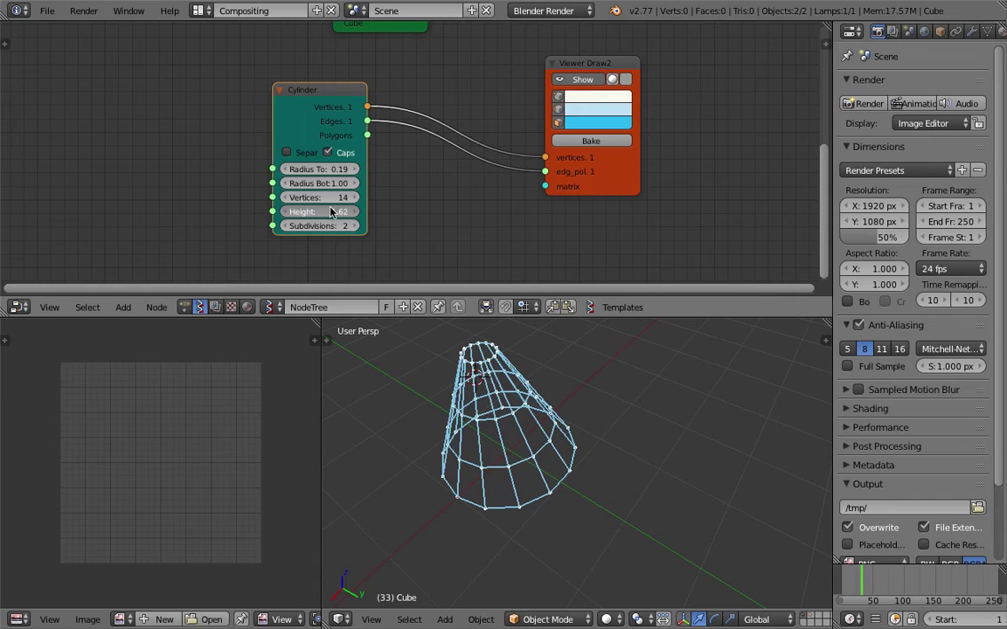
Move Viewer Draw2 farther from the Cylinder node and enlarge the node editor area.
middle_drag(559, 170, 516, 214)
drag(561, 212, 622, 205)
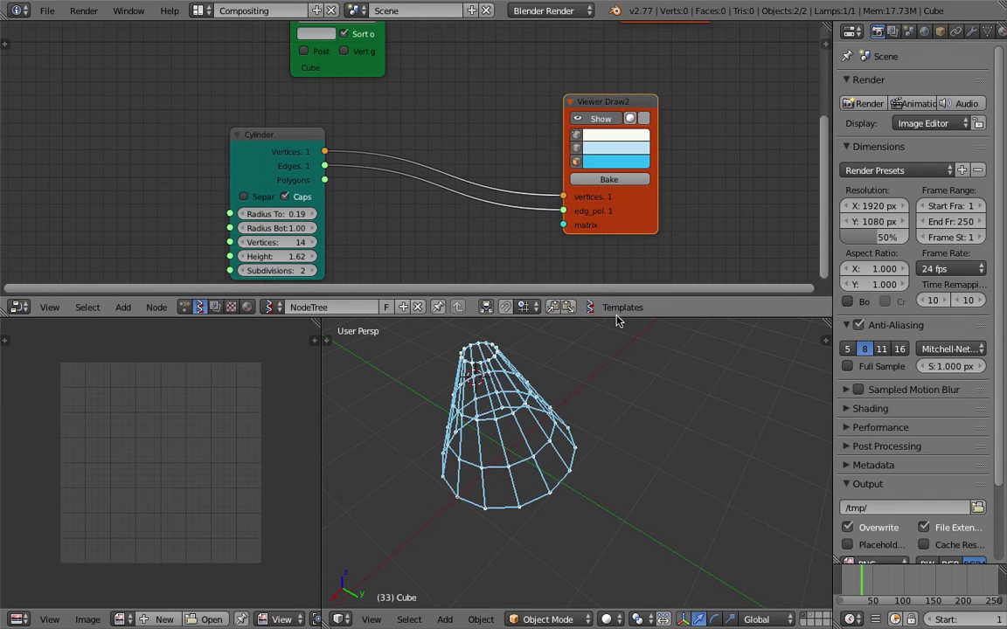
drag(616, 318, 616, 362)
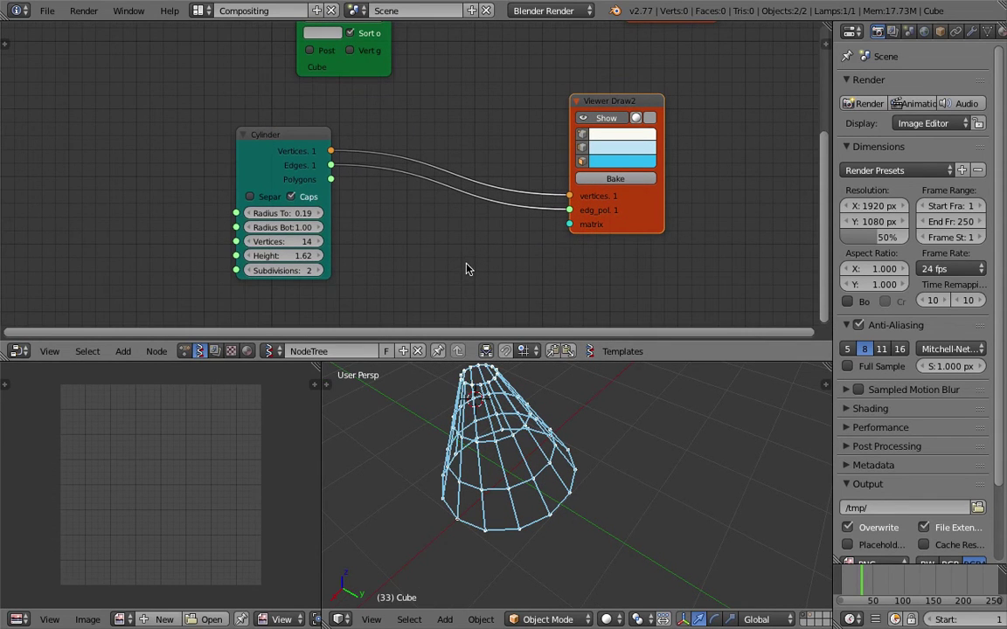
Add a UV Connect node between the Cylinder and Viewer Draw2 and give the node editor more height.
key(shift+a)
click(457, 241)
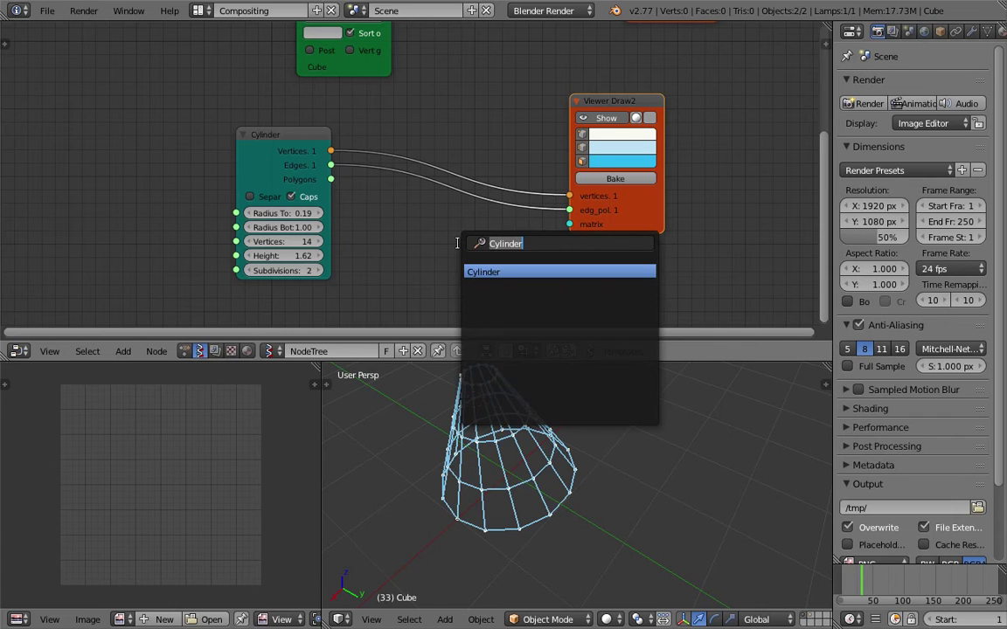
text(uv)
key(Return)
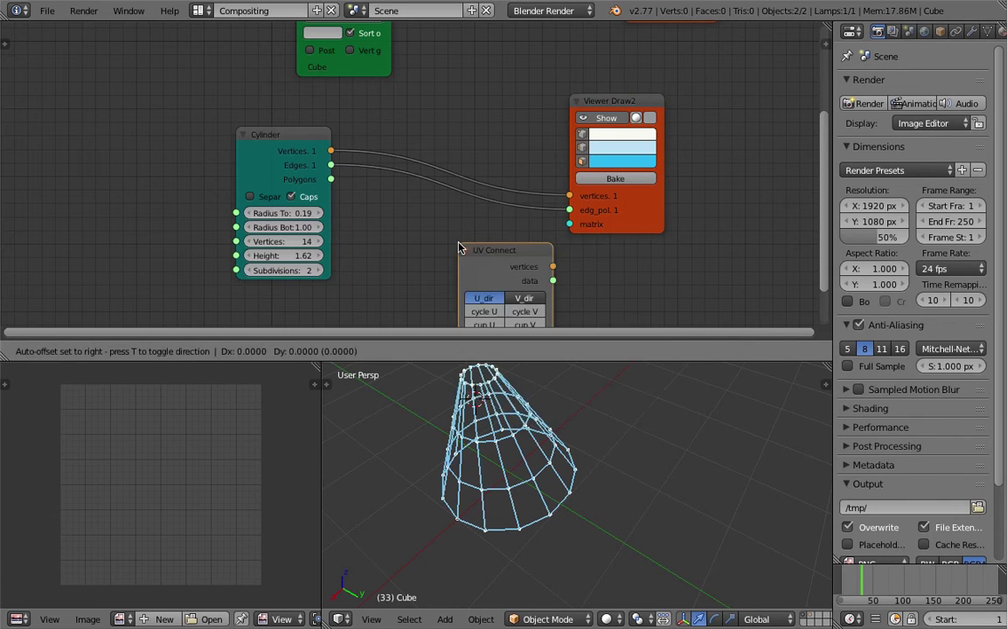
click(425, 215)
scroll(540, 171, down, 2)
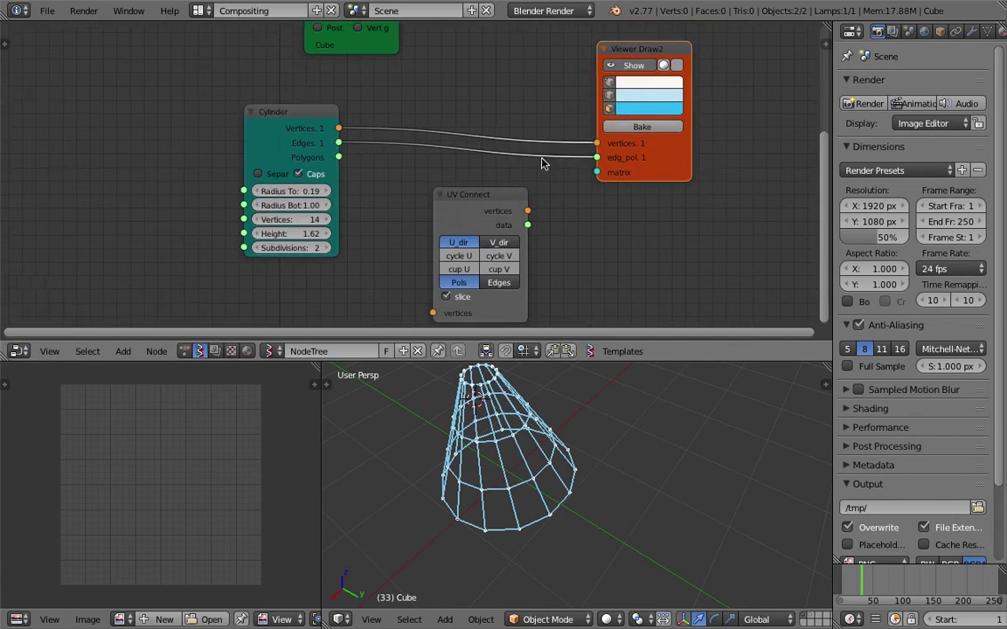
drag(638, 362, 636, 403)
scroll(543, 300, up, 2)
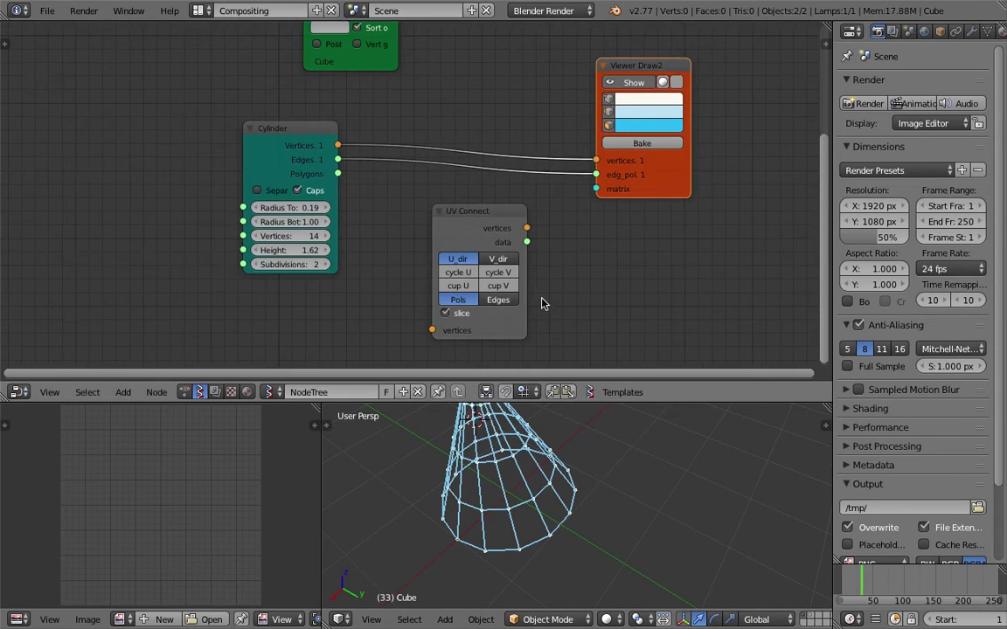
Connect the Cylinder's vertices to UV Connect, and UV Connect's vertices and data outputs to Viewer Draw2.
middle_drag(534, 289, 521, 270)
drag(459, 194, 441, 186)
drag(326, 125, 388, 259)
drag(398, 300, 400, 299)
drag(495, 199, 583, 154)
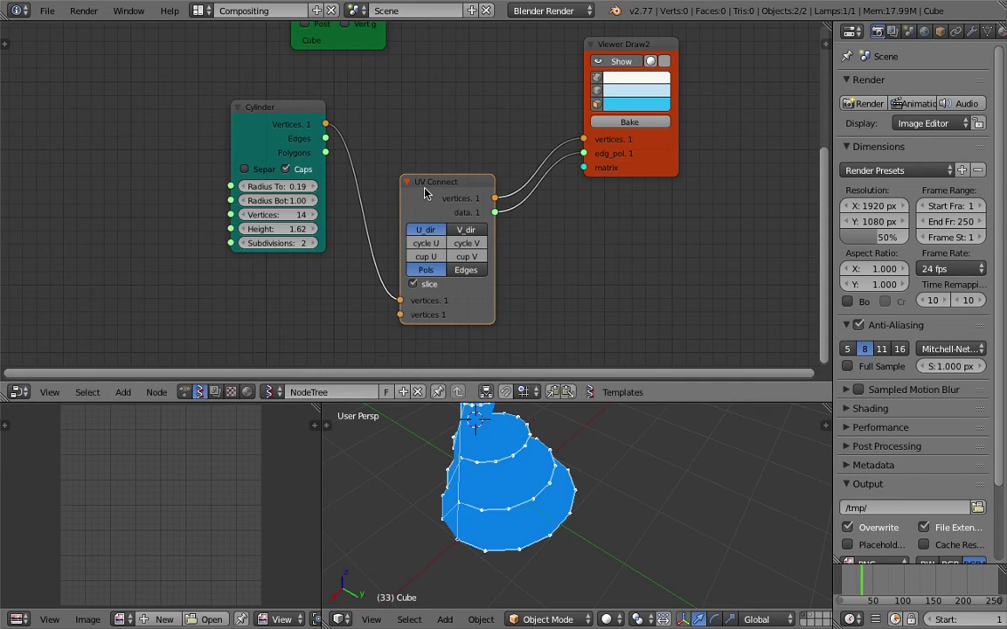
Rearrange the Cylinder and UV Connect nodes in line with the viewer and inspect the connected shape.
drag(462, 315, 469, 301)
drag(306, 122, 282, 139)
drag(440, 169, 411, 133)
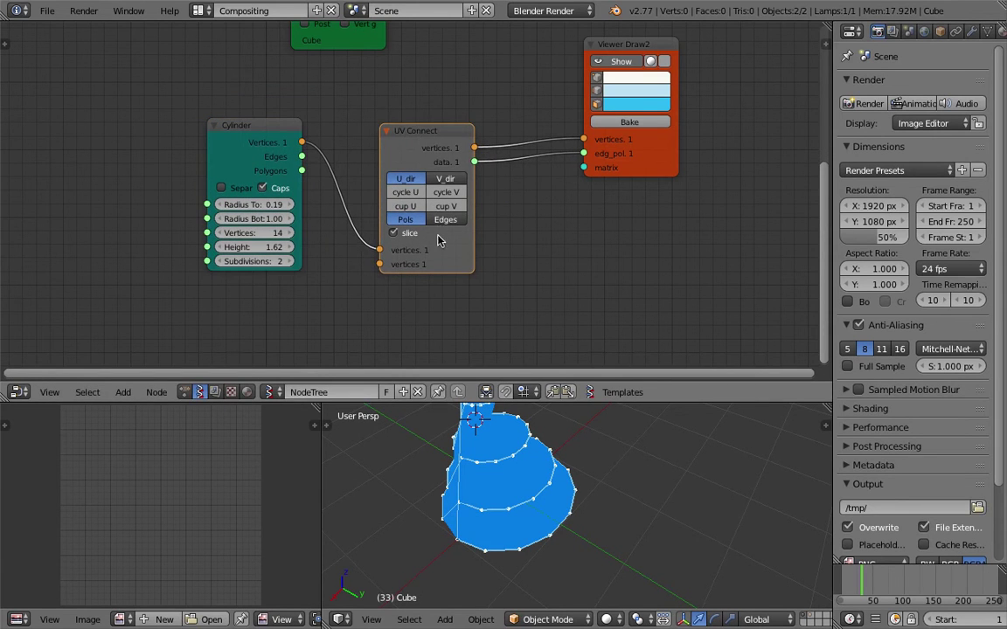
middle_drag(558, 314, 550, 306)
mouse_move(558, 456)
middle_down()
mouse_move(504, 423)
mouse_move(559, 449)
mouse_move(583, 501)
mouse_move(558, 472)
middle_up()
middle_drag(514, 288, 518, 282)
middle_drag(564, 453, 578, 438)
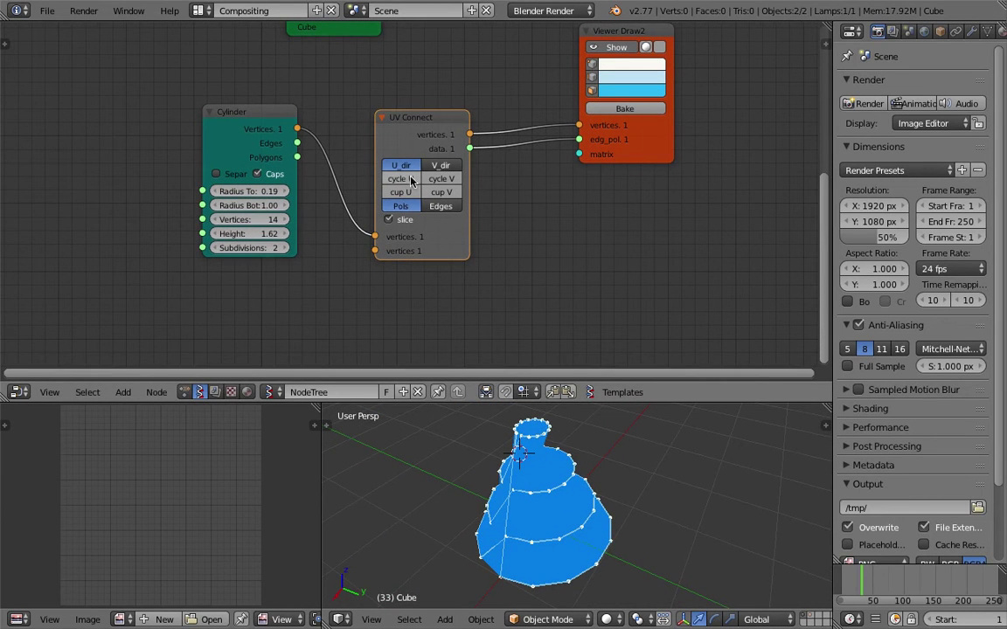
drag(403, 129, 410, 122)
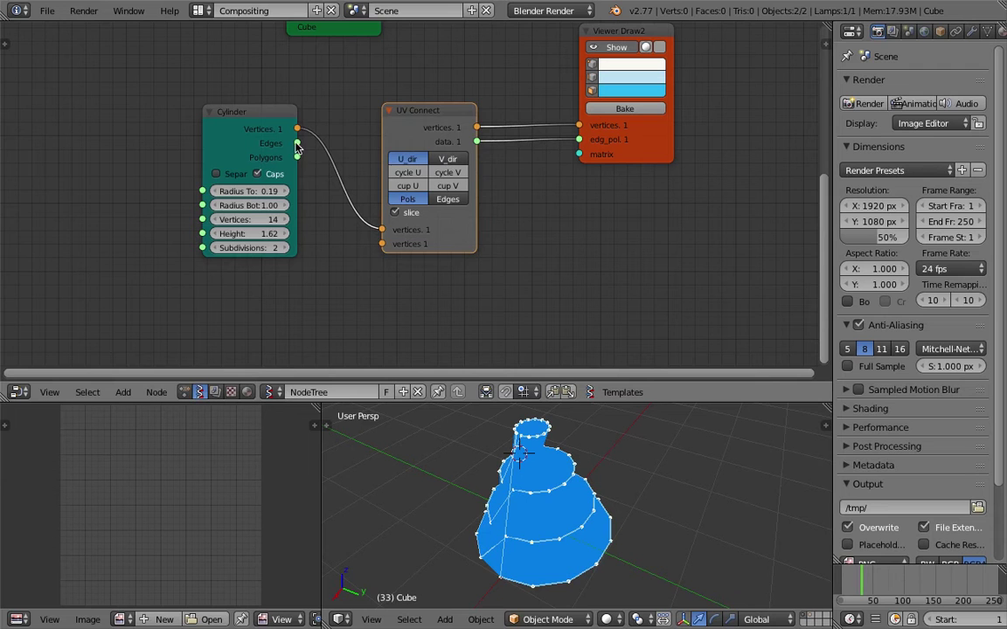
Try feeding the Cylinder's edges straight into Viewer Draw2's edg_pol input, and restore the UV Connect data link.
drag(296, 135, 579, 140)
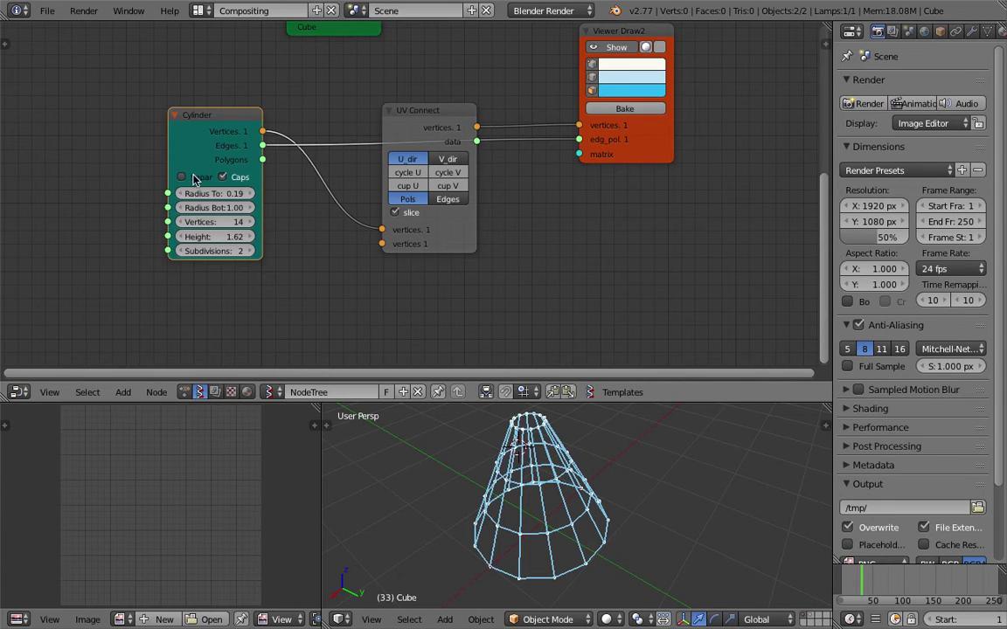
drag(262, 160, 491, 142)
drag(366, 181, 479, 150)
drag(577, 141, 578, 139)
Move the UV Connect node lower and switch its output type to Edges.
drag(443, 117, 445, 164)
middle_drag(442, 132, 443, 111)
click(453, 225)
middle_drag(568, 457, 607, 409)
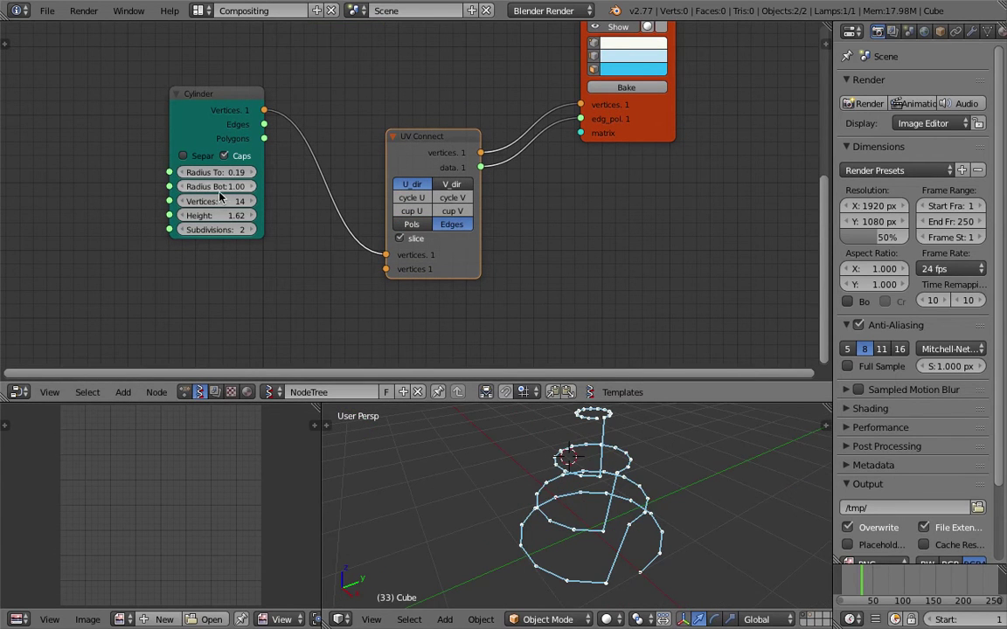
Set the Cylinder's subdivisions to 5 and enlarge the 3D viewport to inspect the rings closely.
mouse_move(223, 230)
mouse_down()
mouse_move(252, 230)
mouse_move(239, 230)
mouse_up()
middle_drag(680, 539, 568, 539)
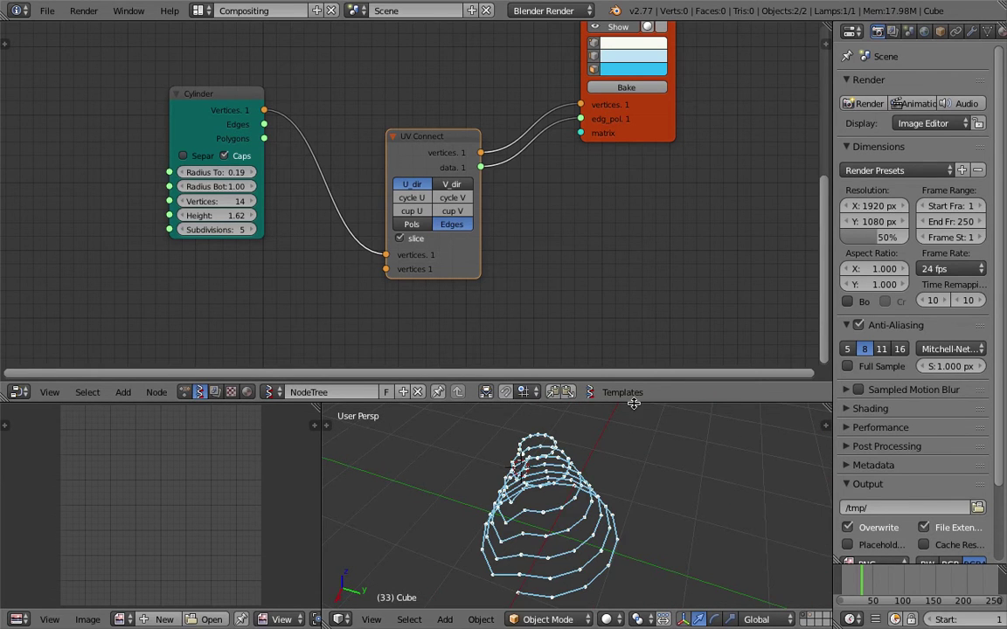
drag(633, 404, 633, 329)
scroll(601, 406, up, 3)
middle_drag(630, 396, 604, 393)
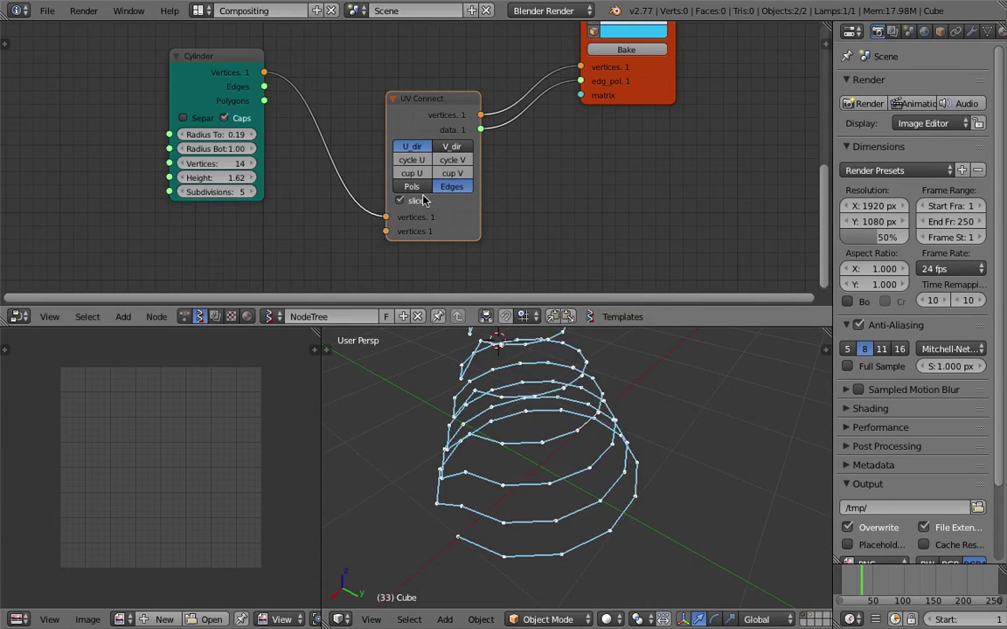
Switch UV Connect's output to Pols, and turn the Cylinder's Caps off and Separate on.
click(412, 186)
click(416, 202)
click(416, 202)
click(224, 120)
click(194, 122)
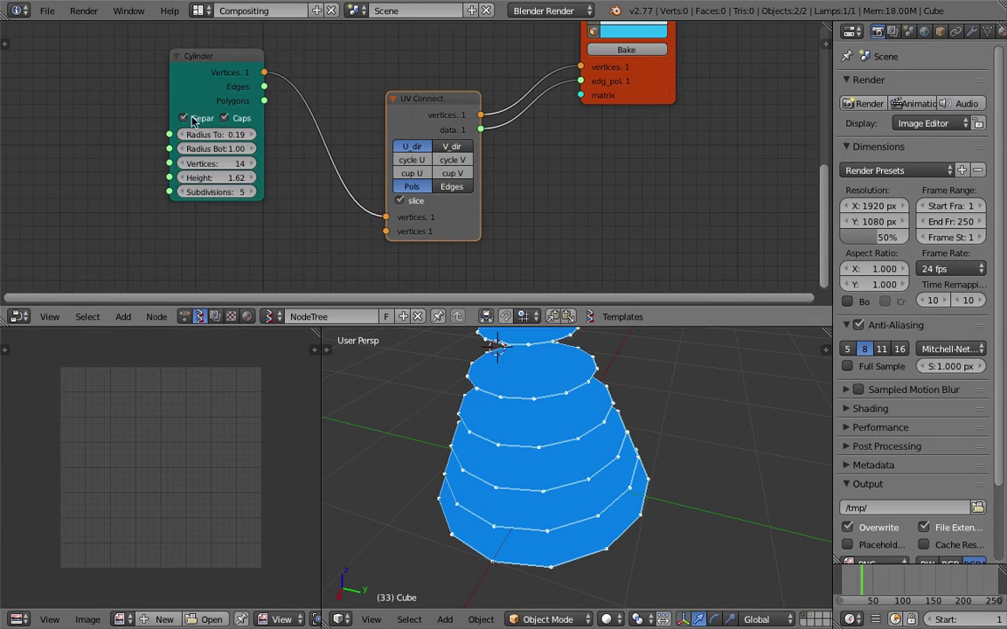
scroll(525, 420, down, 5)
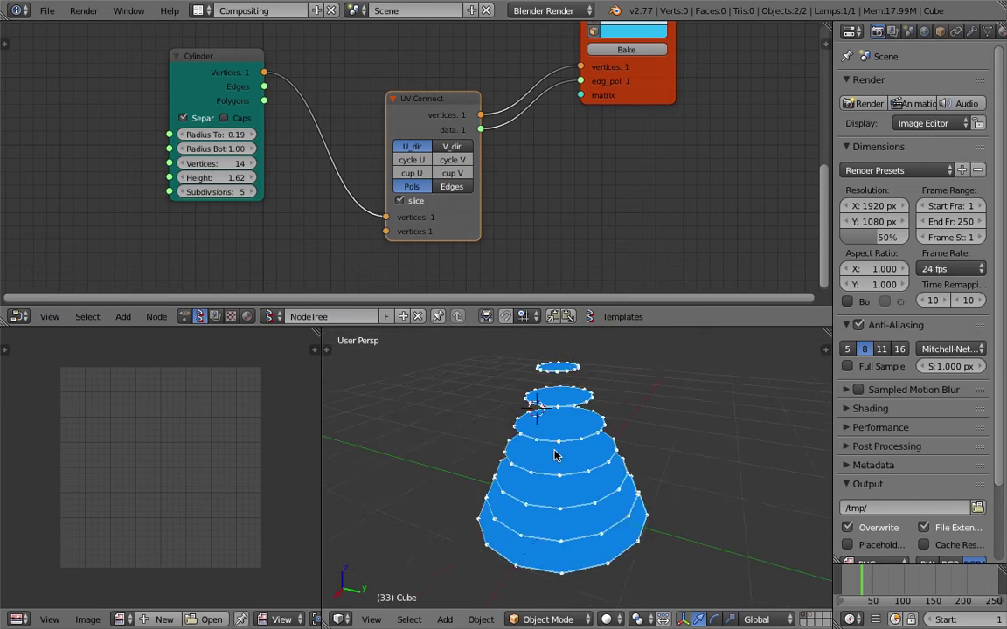
middle_drag(633, 425, 624, 393)
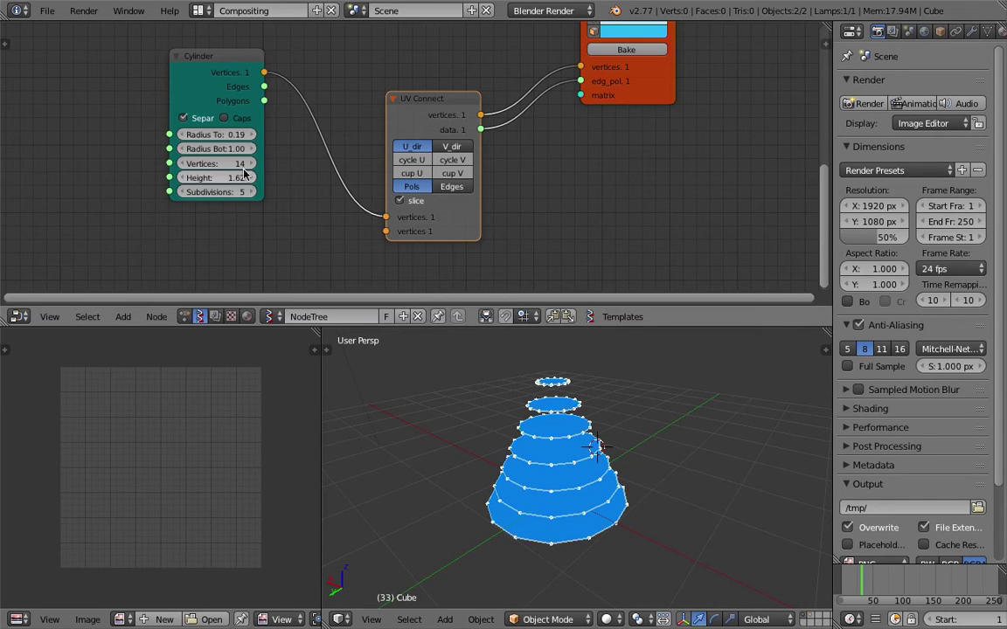
Set the Cylinder's top radius to 0.16, bottom radius to 1.21 and vertex count to 4.
mouse_move(223, 149)
mouse_down()
mouse_move(271, 149)
mouse_move(210, 149)
mouse_move(240, 148)
mouse_move(202, 134)
mouse_move(226, 146)
mouse_up()
double_click(223, 164)
text(4)
key(Return)
middle_drag(577, 521, 524, 455)
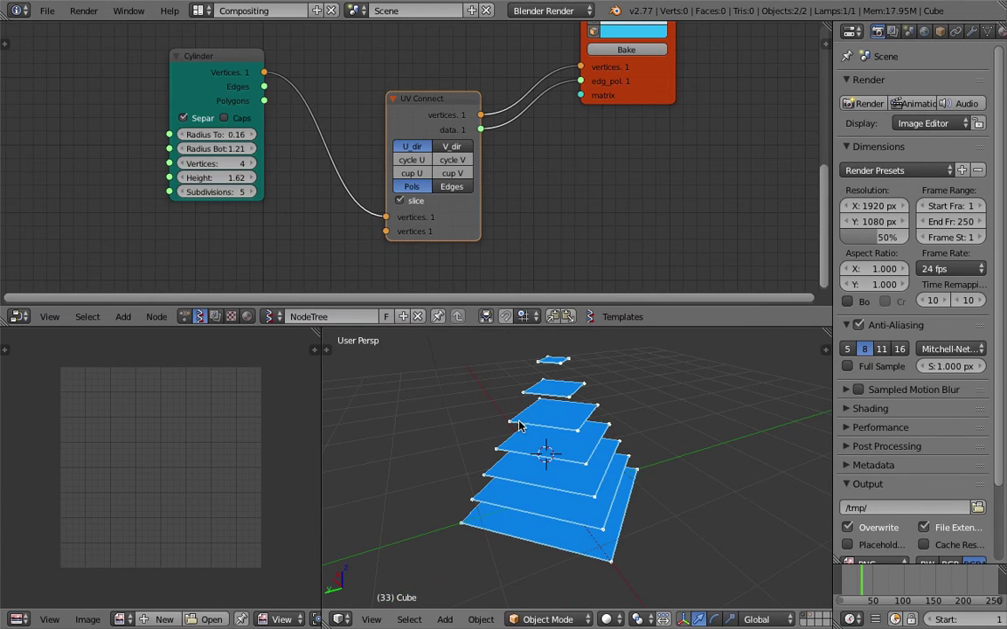
Try UV Connect's Edges output and the V_dir direction on the stacked planes.
click(441, 190)
click(426, 189)
click(448, 188)
click(241, 128)
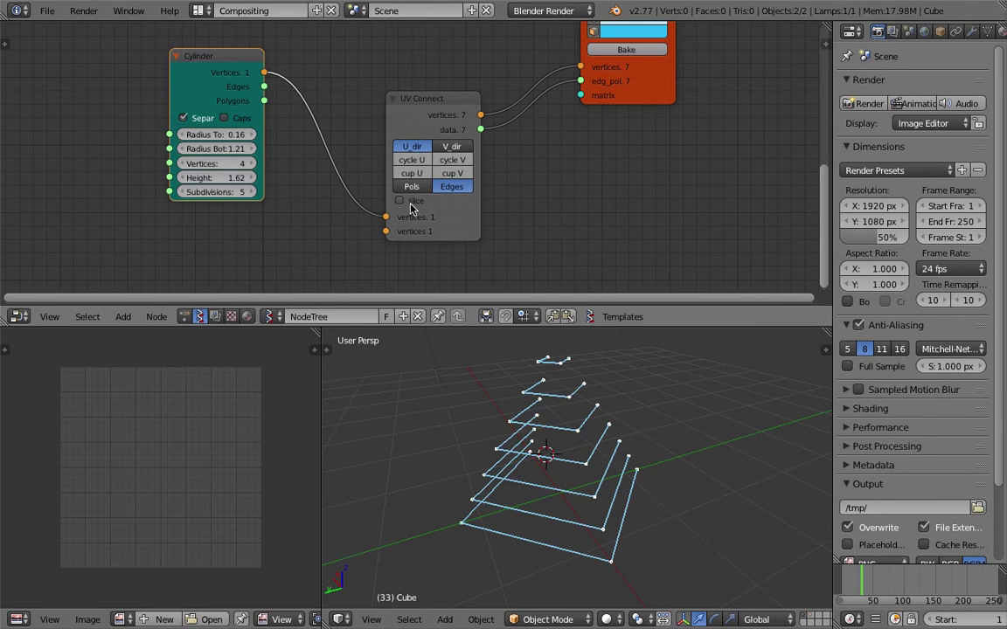
click(452, 147)
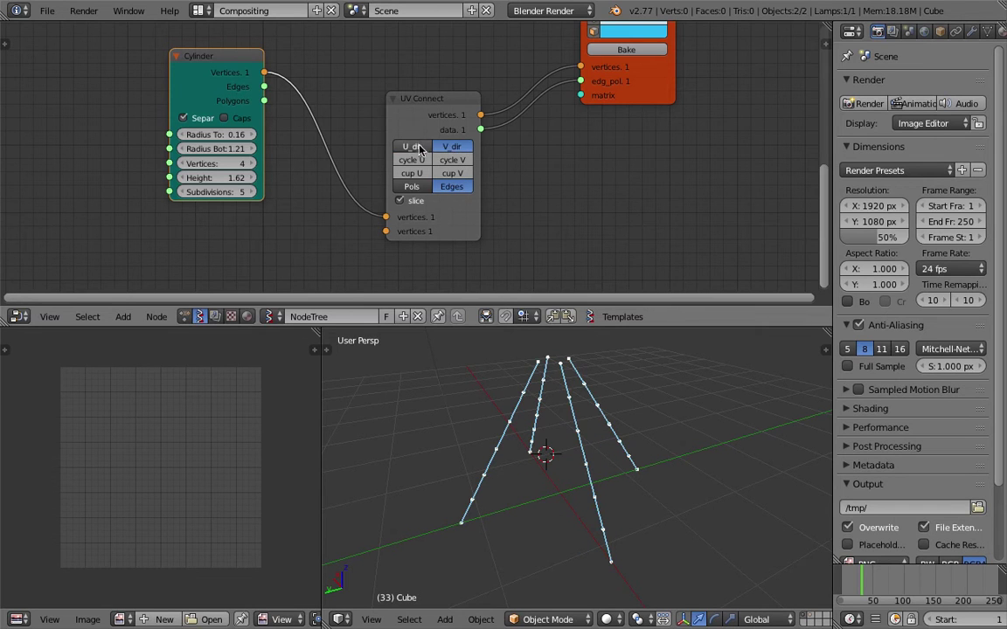
Return UV Connect to the U_dir direction with Pols output.
click(413, 147)
click(410, 162)
click(411, 187)
click(442, 187)
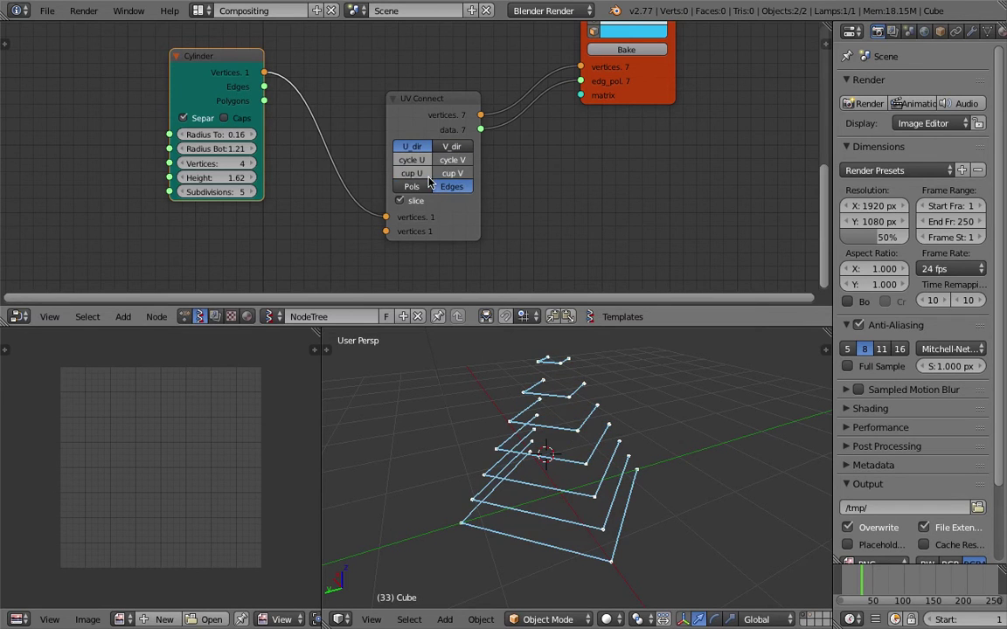
click(413, 187)
middle_drag(467, 427, 297, 216)
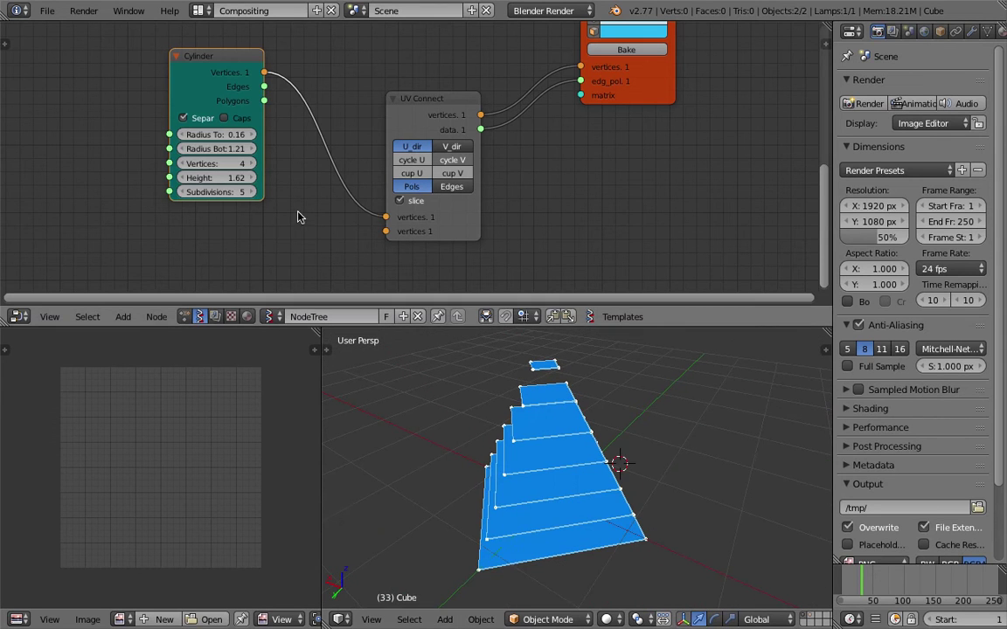
Set the Cylinder's top and bottom radii to 4 and its subdivisions to 2.
text(2)
mouse_move(232, 136)
mouse_down()
mouse_move(233, 149)
mouse_move(279, 148)
mouse_move(224, 136)
mouse_move(237, 138)
mouse_move(234, 158)
mouse_up()
key(Return)
scroll(425, 372, down, 3)
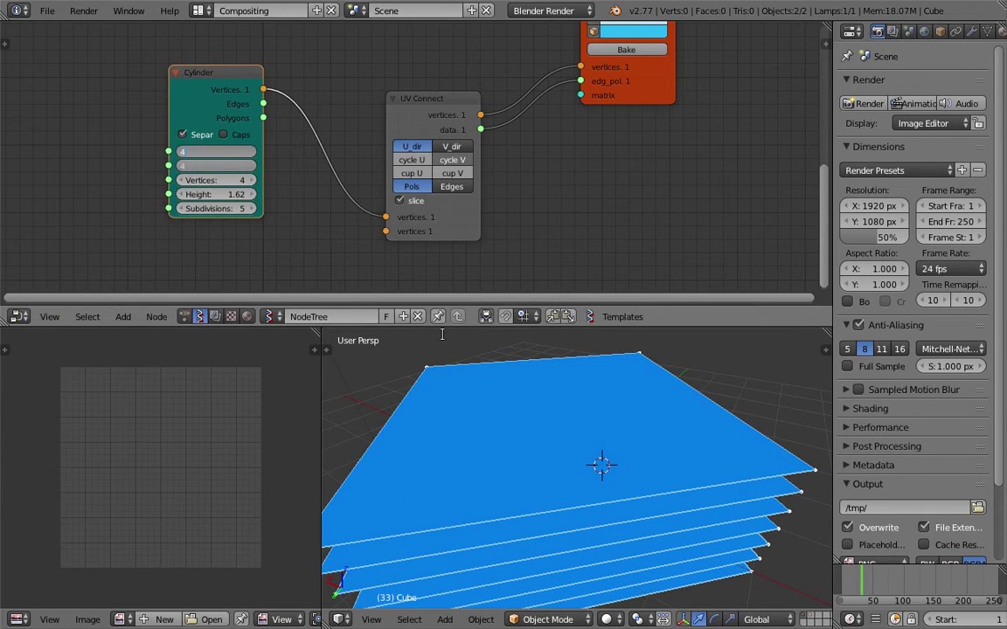
key(Return)
scroll(571, 451, down, 2)
middle_drag(571, 450, 590, 430)
scroll(588, 436, down, 3)
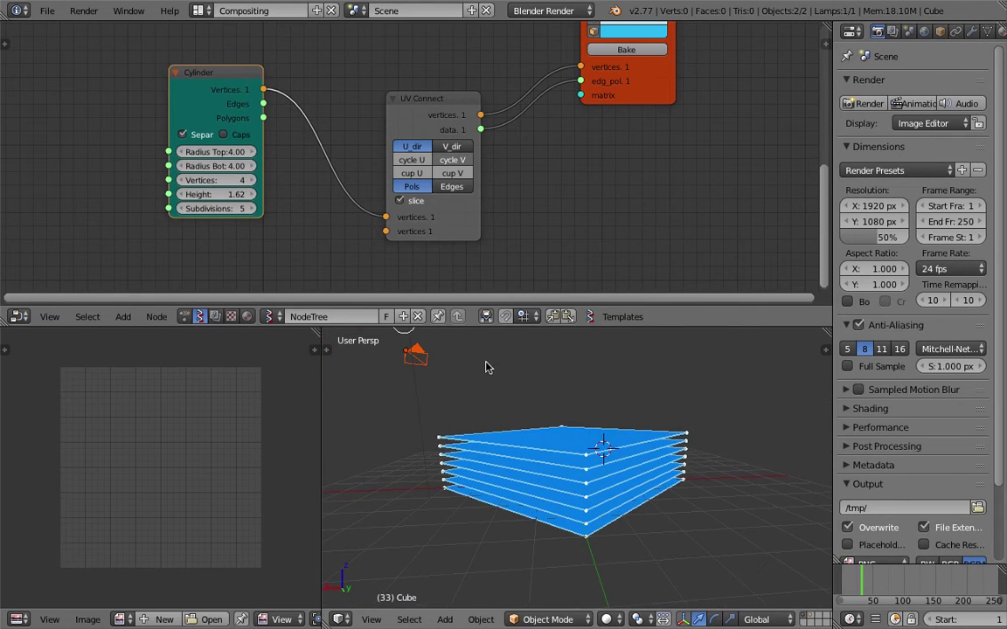
drag(224, 208, 178, 208)
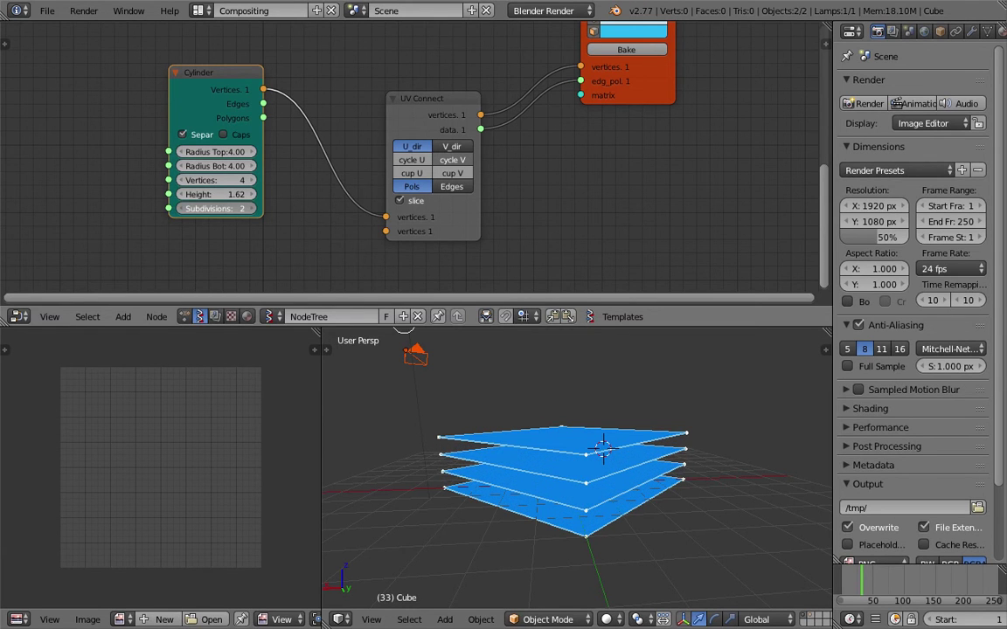
middle_drag(550, 402, 589, 437)
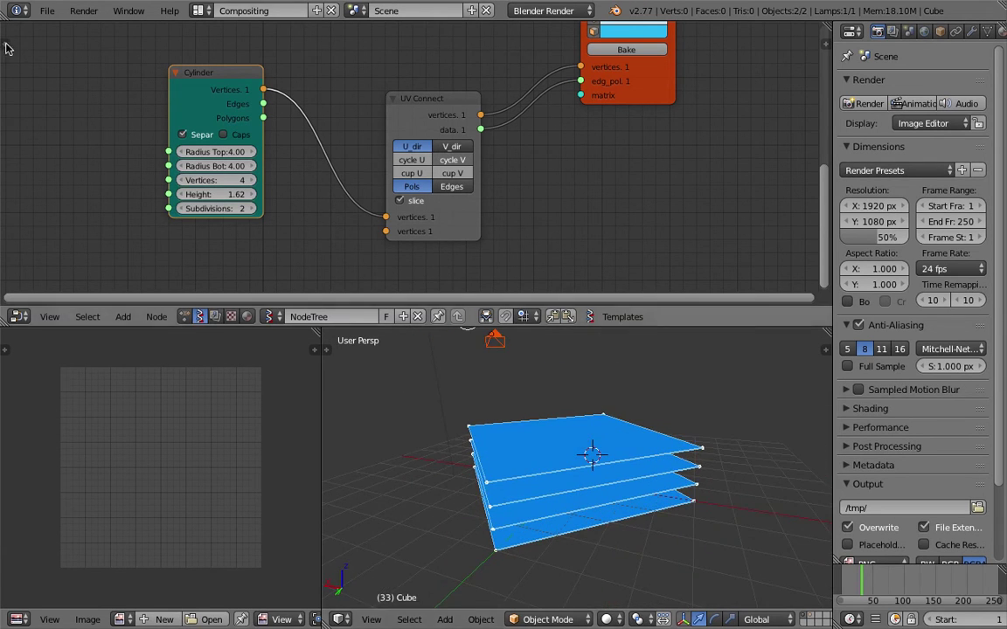
Save the scene as a new Blender file.
click(46, 11)
click(88, 146)
click(891, 70)
click(926, 57)
Toggle UV Connect's slice option off and on, leaving it enabled.
middle_drag(636, 437, 661, 402)
middle_drag(538, 130, 508, 172)
scroll(386, 210, down, 1)
click(385, 208)
click(384, 208)
click(384, 208)
click(384, 208)
click(386, 209)
click(386, 209)
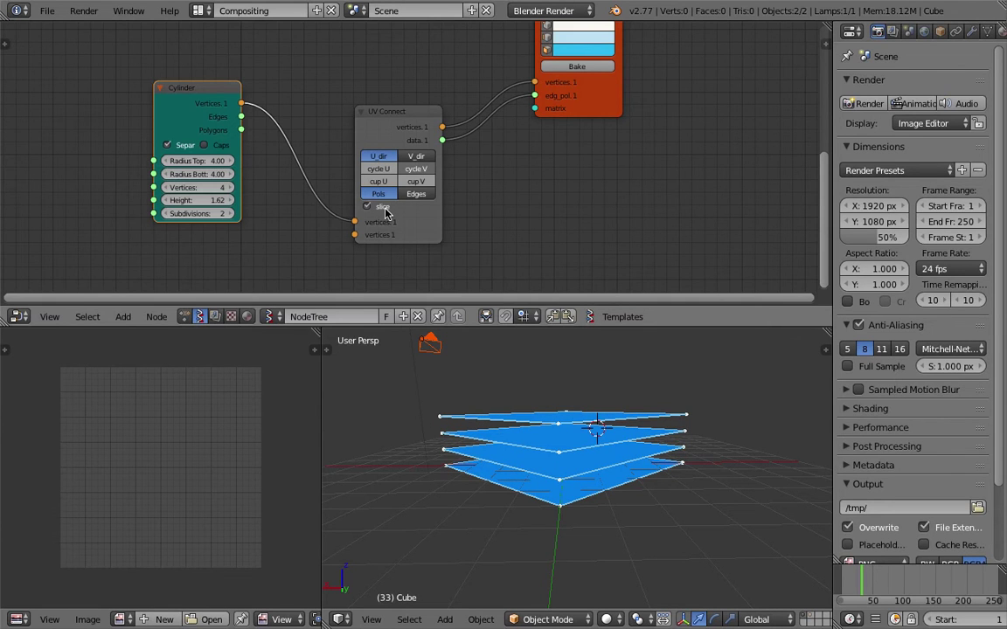
middle_drag(544, 199, 532, 208)
Save the file and move the Cylinder and UV Connect nodes closer to Viewer Draw2.
key(ctrl+s)
click(532, 207)
drag(188, 113, 240, 118)
scroll(370, 130, up, 1)
drag(375, 130, 361, 109)
mouse_move(622, 441)
middle_down()
mouse_move(594, 445)
mouse_move(625, 441)
middle_up()
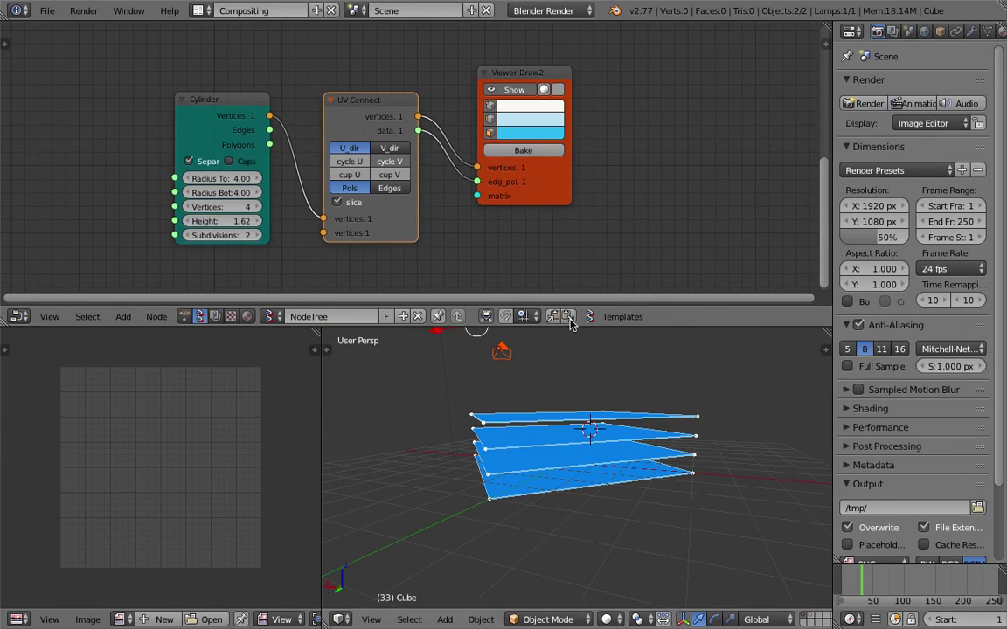
Bake the slice planes to a mesh object, move it aside for inspection and delete it.
click(542, 150)
scroll(610, 419, down, 3)
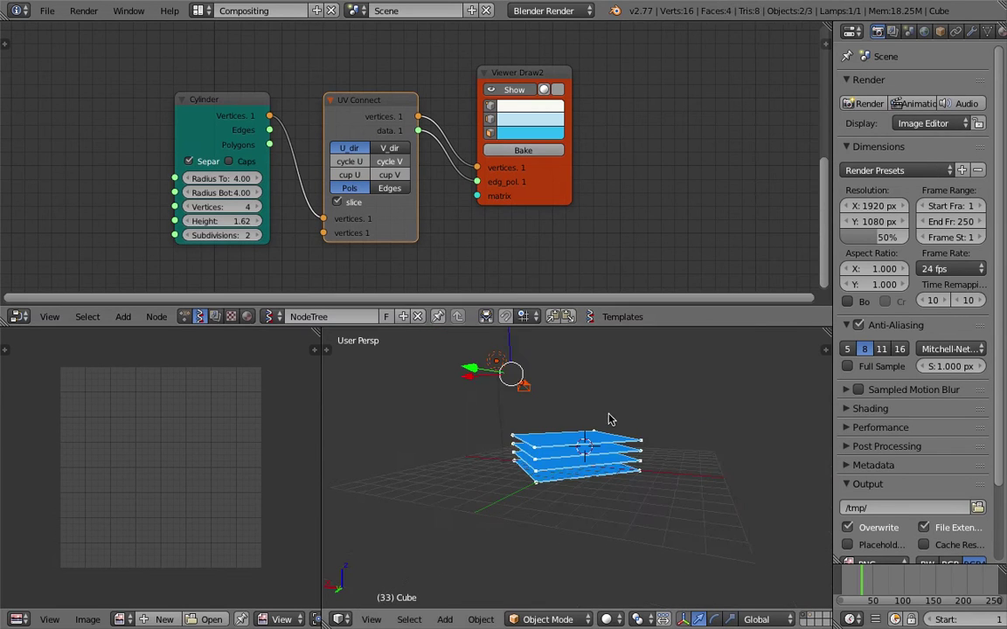
key(g)
click(696, 393)
middle_drag(697, 393, 608, 466)
scroll(622, 429, up, 2)
middle_drag(623, 428, 580, 441)
key(x)
click(635, 420)
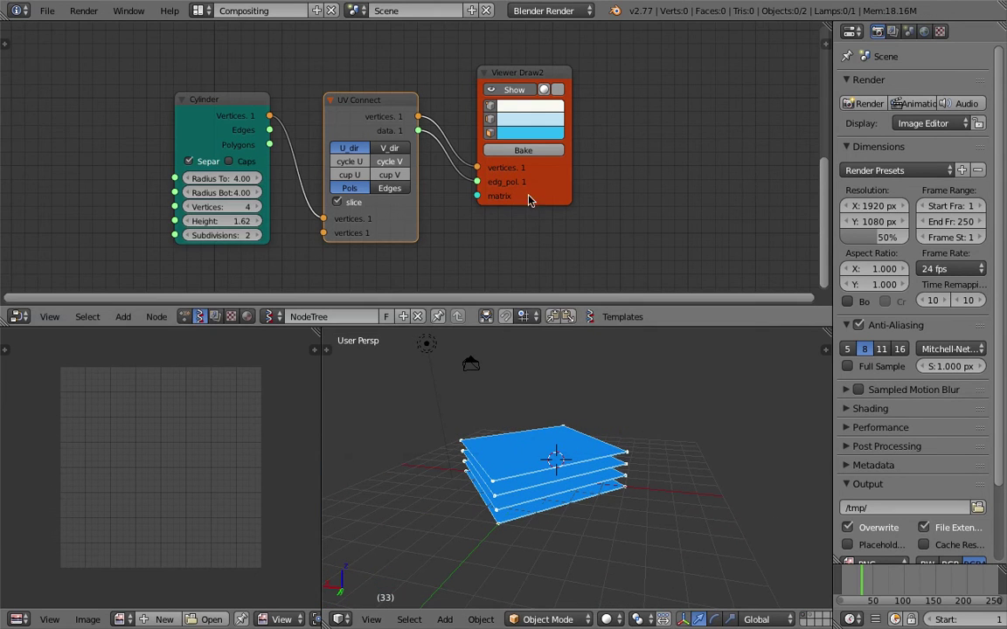
Move Viewer Draw2 away from UV Connect and add a Solidify node between them.
drag(530, 200, 652, 177)
key(space)
text(so)
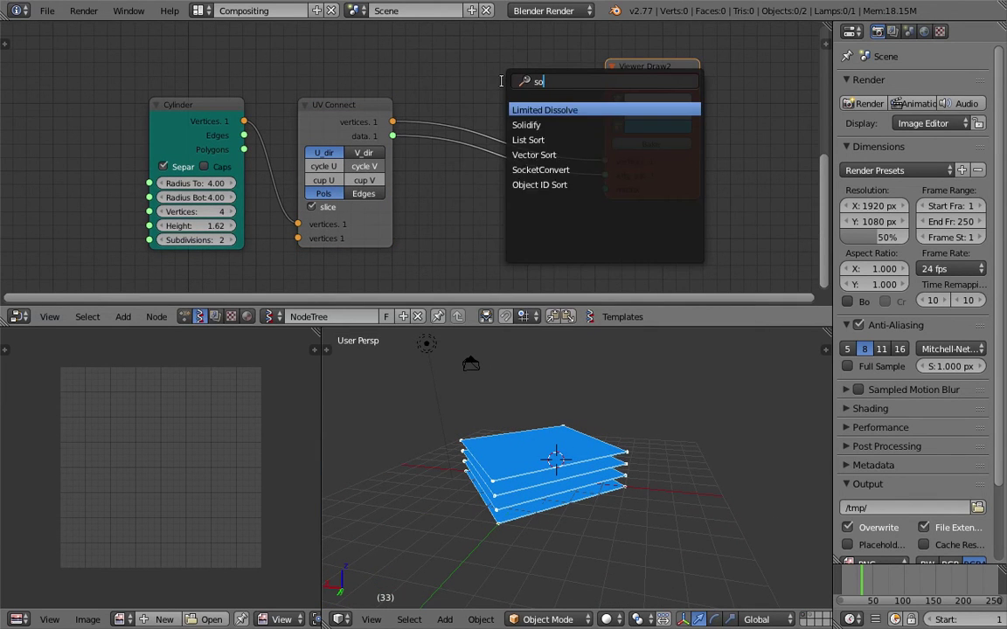
key(Return)
click(457, 187)
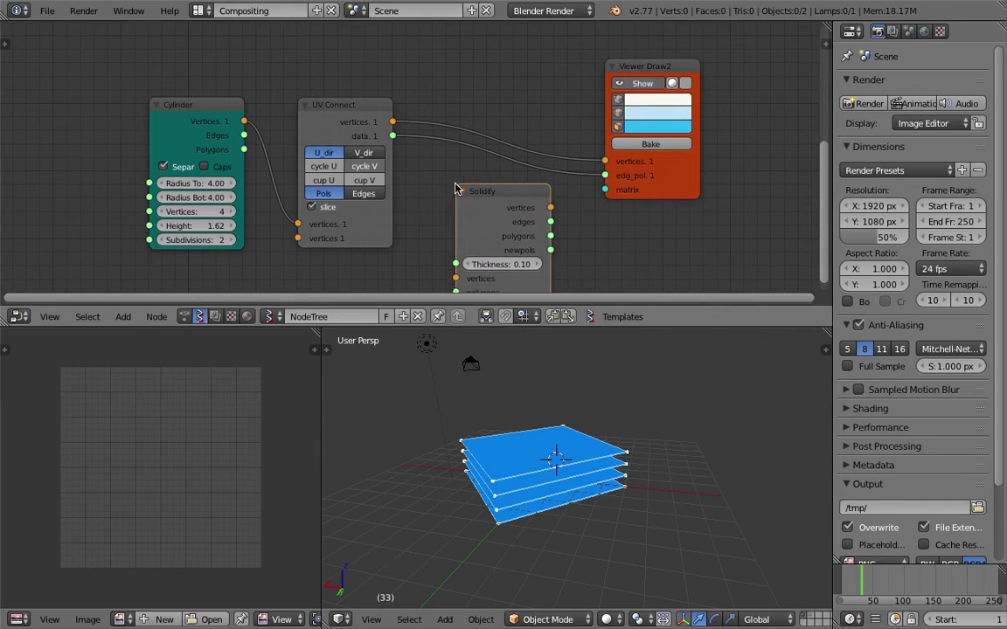
Connect UV Connect's vertices and data outputs to Solidify's vertices and polygons inputs.
middle_drag(457, 187, 440, 142)
drag(376, 87, 438, 219)
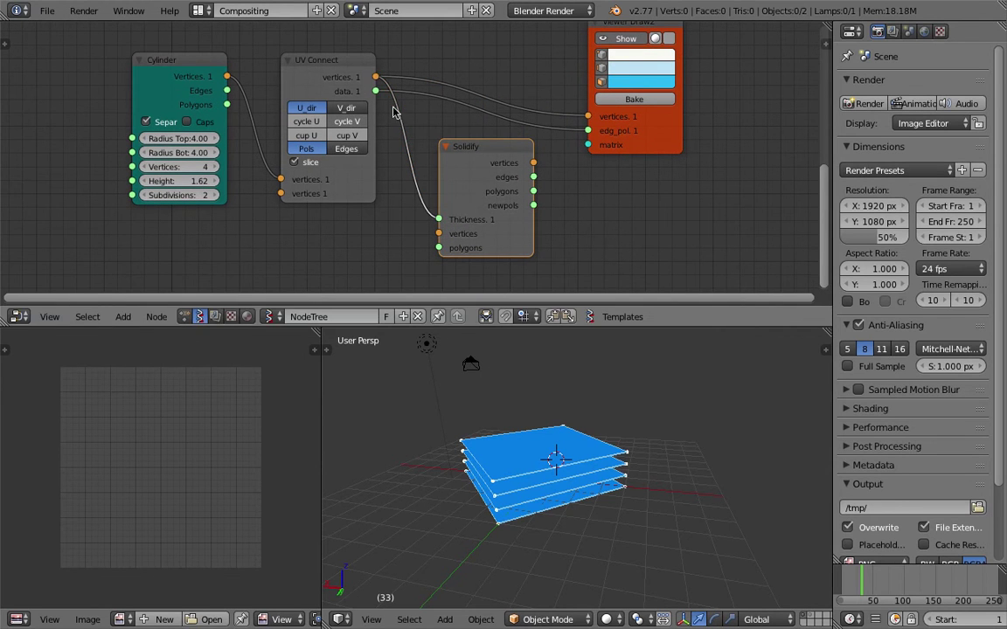
drag(346, 63, 407, 181)
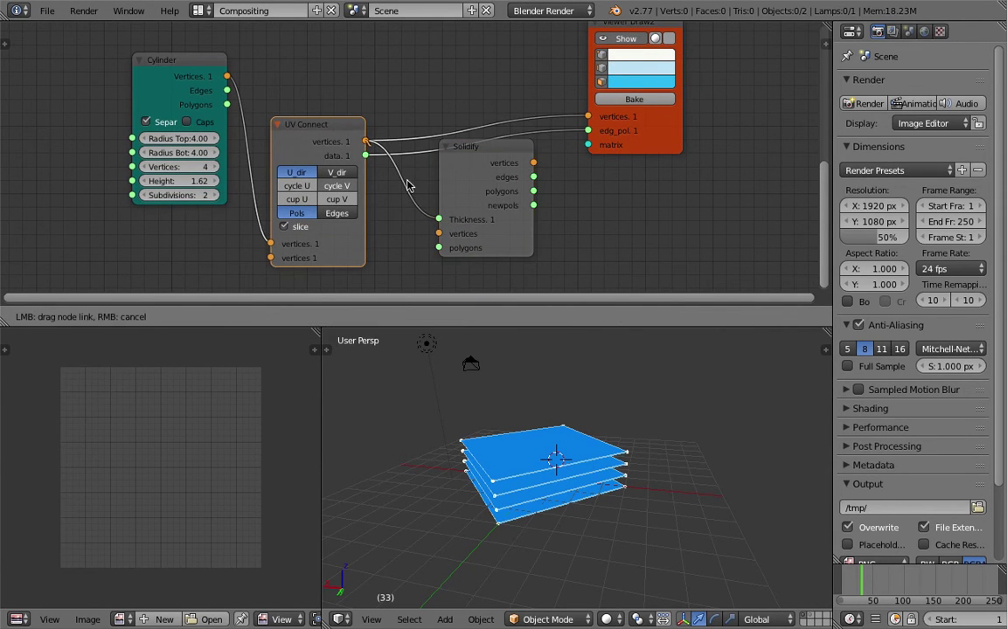
drag(438, 233, 439, 235)
drag(366, 156, 439, 248)
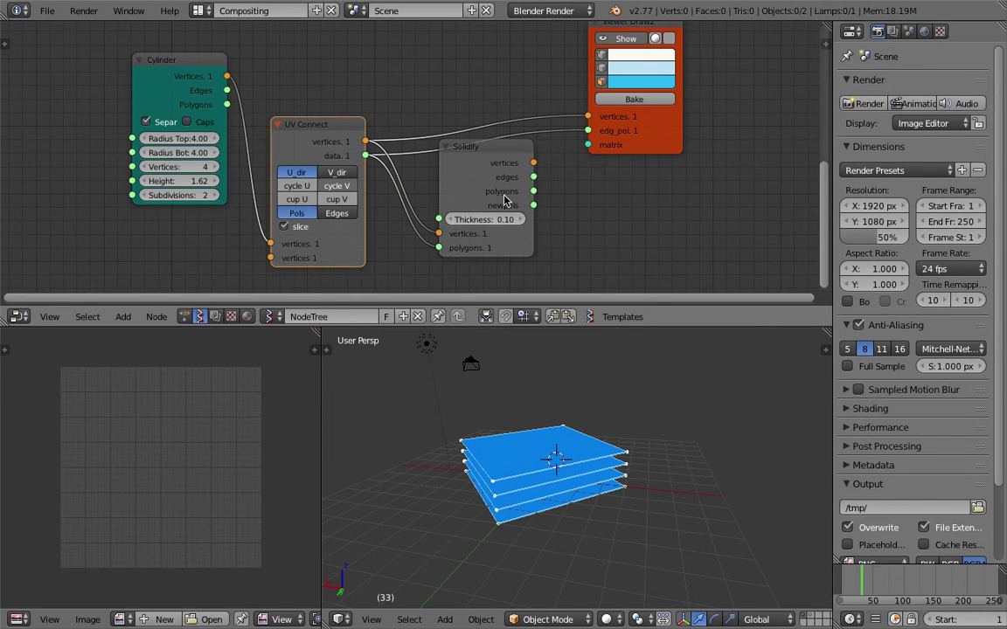
Connect Solidify's vertices and polygons to Viewer Draw2's vertices and edg_pol, and line the node up with the viewer.
drag(533, 163, 588, 117)
drag(539, 196, 587, 131)
drag(456, 143, 455, 96)
middle_drag(525, 428, 550, 432)
scroll(554, 435, up, 4)
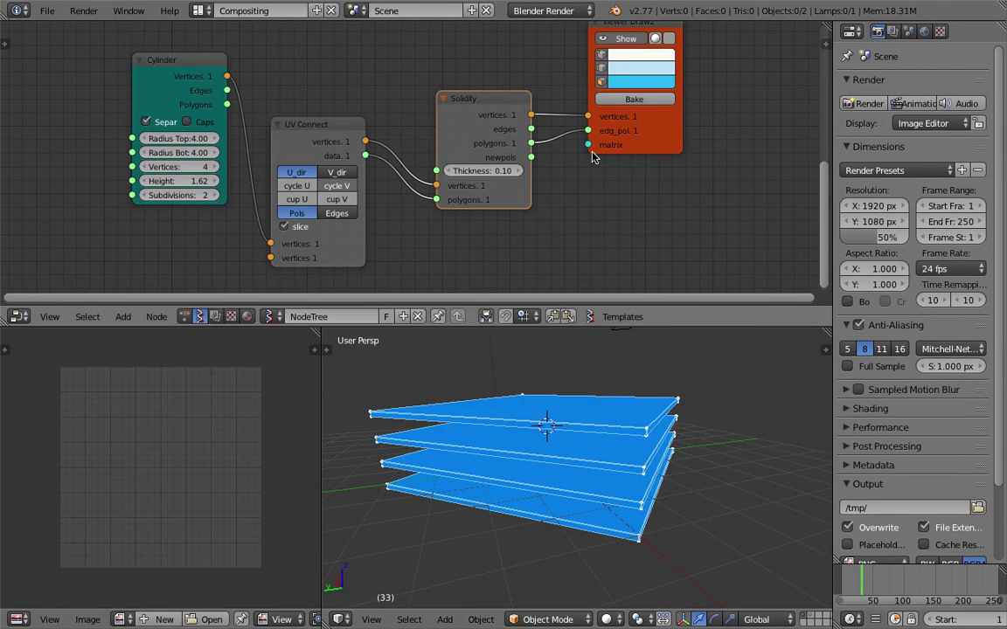
Bake the thickened slabs to a mesh object, move it aside and delete it.
click(636, 100)
scroll(606, 473, down, 2)
right_drag(606, 472, 732, 439)
middle_drag(680, 421, 631, 430)
key(x)
click(641, 429)
key(ctrl+s)
middle_drag(547, 421, 629, 413)
click(578, 423)
scroll(367, 197, down, 2)
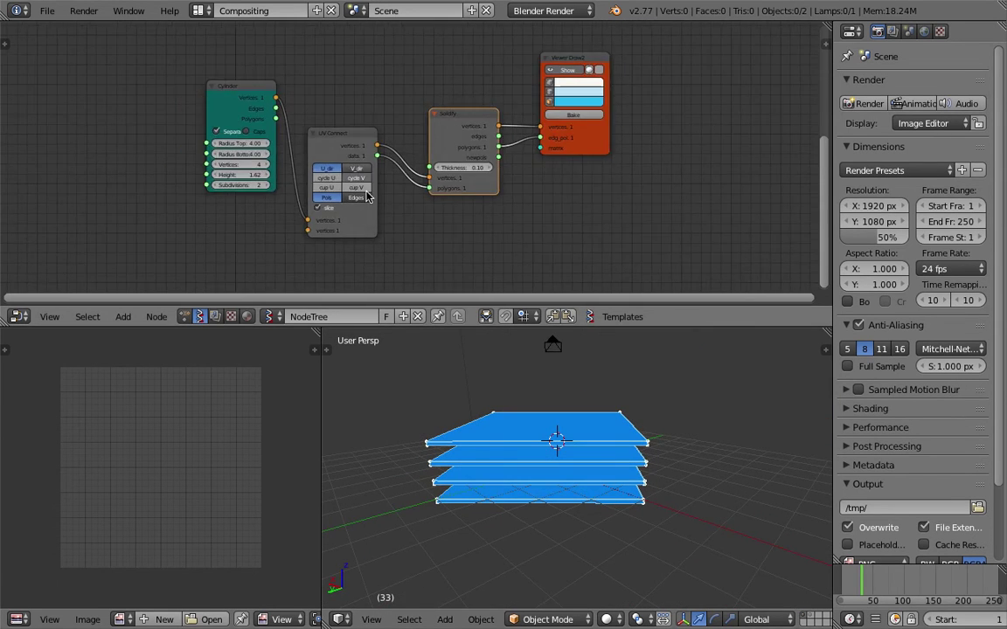
Turn on Show in the Viewer Draw2 node fed by the Objects in node to display the cube.
scroll(368, 190, down, 4)
middle_drag(343, 120, 344, 211)
drag(303, 199, 286, 200)
middle_drag(319, 136, 311, 199)
drag(321, 130, 261, 146)
scroll(321, 170, up, 1)
scroll(328, 172, up, 2)
middle_drag(371, 178, 291, 142)
click(442, 65)
middle_drag(536, 423, 583, 427)
Change the cube viewer's face colour to light green.
click(444, 94)
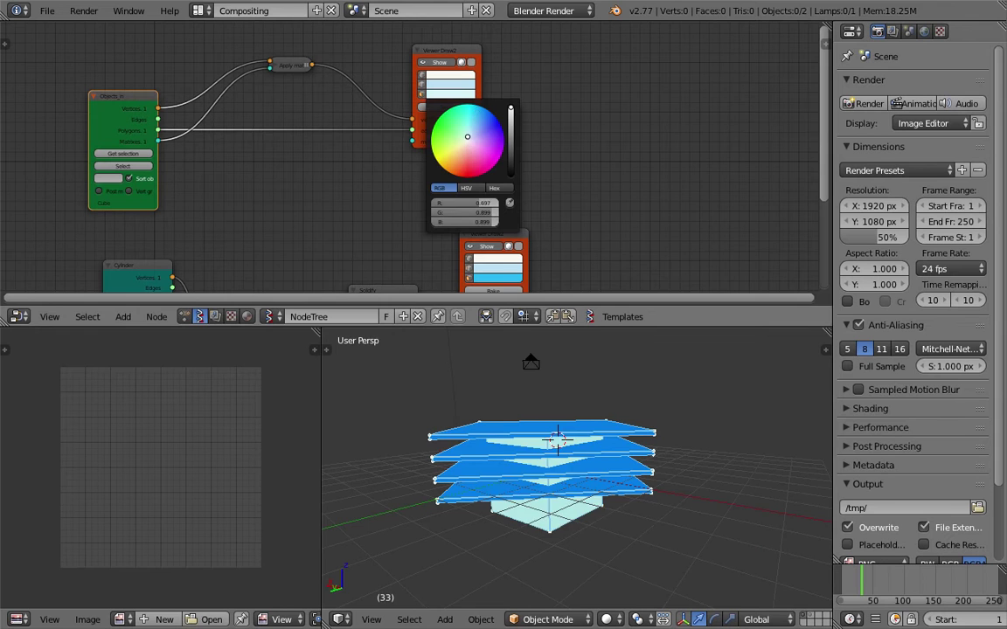
drag(462, 138, 458, 143)
middle_drag(555, 346, 589, 404)
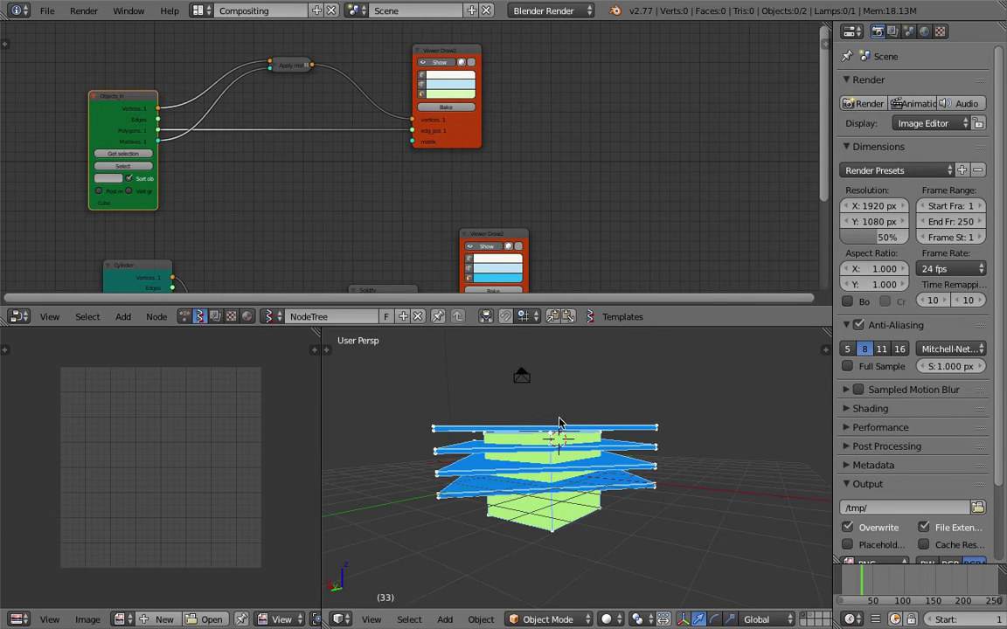
Spread out the slab viewer, UV Connect and Cylinder nodes, leaving a wide gap between Cylinder and UV Connect.
middle_drag(366, 167, 409, 44)
drag(530, 111, 568, 120)
middle_drag(379, 153, 394, 124)
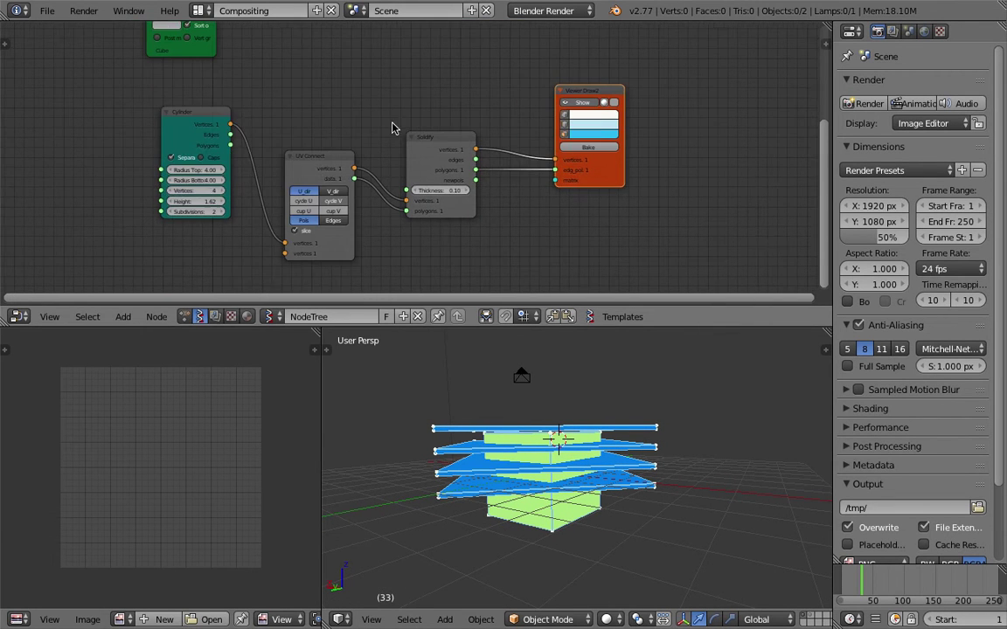
drag(194, 115, 143, 147)
drag(302, 158, 298, 140)
middle_drag(249, 144, 284, 109)
drag(185, 104, 165, 114)
middle_drag(538, 490, 612, 479)
middle_drag(263, 194, 350, 191)
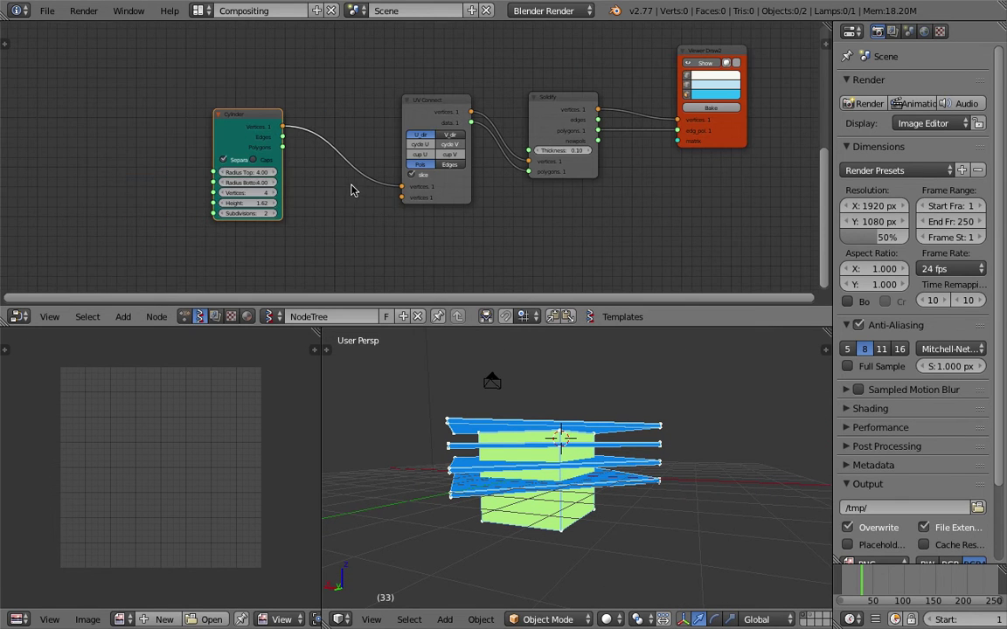
drag(254, 116, 194, 120)
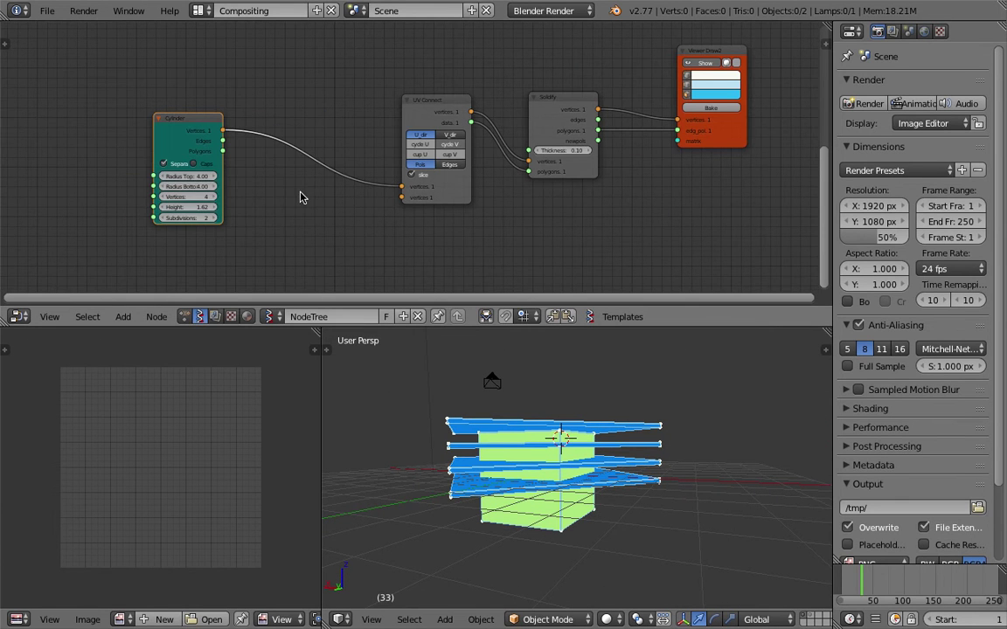
Toggle the Cylinder's Separate option off and on, leaving it enabled.
key(shift+a)
click(172, 164)
click(171, 164)
click(172, 166)
click(172, 166)
click(171, 166)
click(172, 166)
middle_drag(487, 423, 498, 429)
click(170, 164)
click(170, 164)
click(171, 166)
click(170, 164)
scroll(178, 179, up, 1)
Add a Matrix Apply node beside the Cylinder and feed it the Cylinder's vertices.
drag(158, 124, 112, 123)
key(shift+a)
click(191, 186)
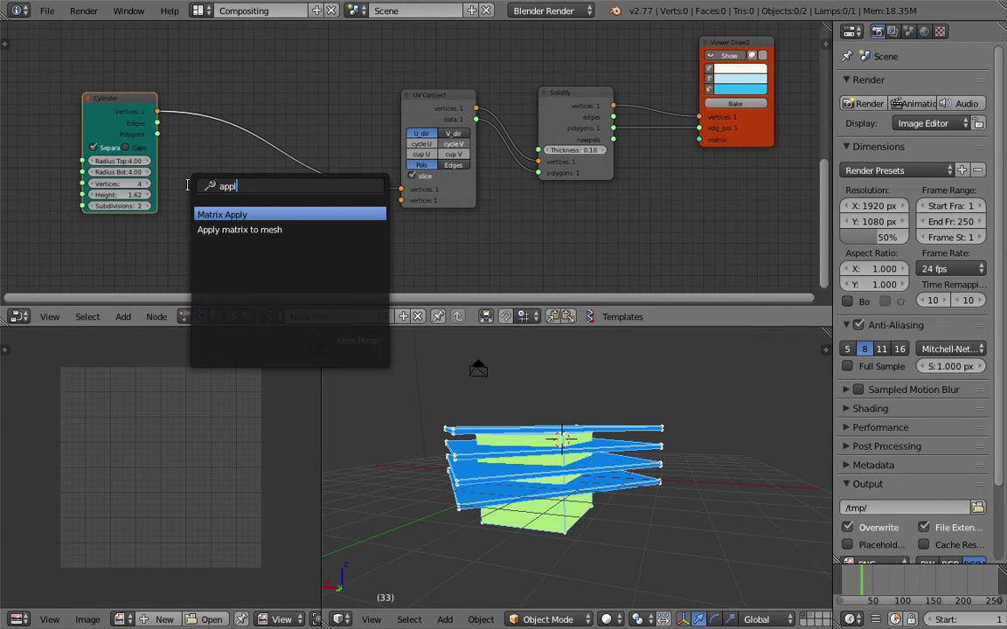
text(appl)
key(Return)
click(218, 179)
drag(156, 111, 226, 208)
Add a Matrix in node below the Cylinder node.
middle_drag(85, 229, 148, 204)
key(shift+a)
click(149, 205)
text(matri)
key(Down)
key(Down)
key(Return)
click(188, 220)
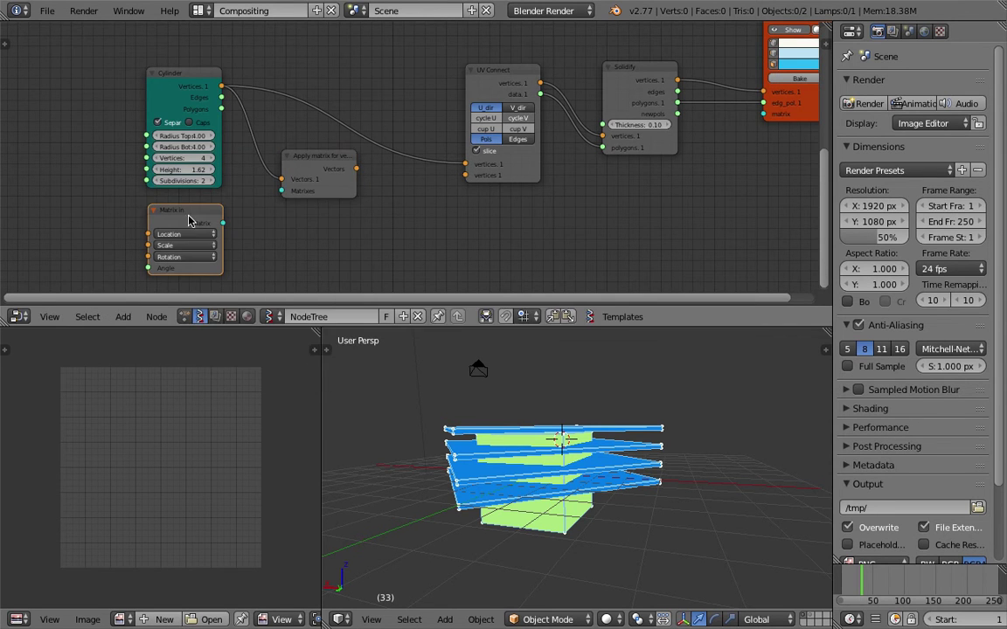
drag(223, 225, 282, 192)
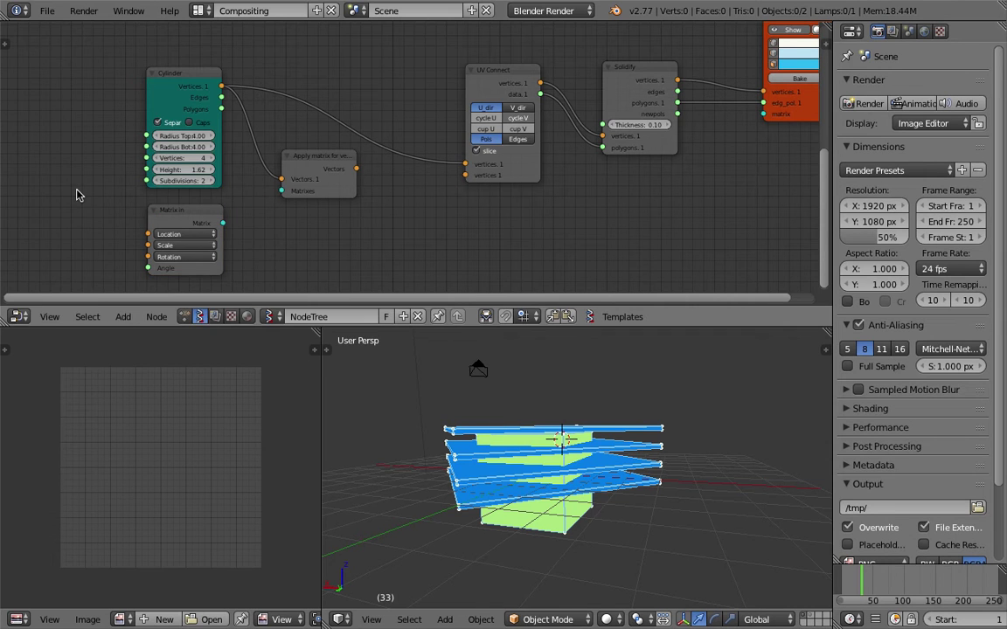
Add a Vectors in node beside the Matrix in node.
key(shift+a)
click(77, 195)
text(v)
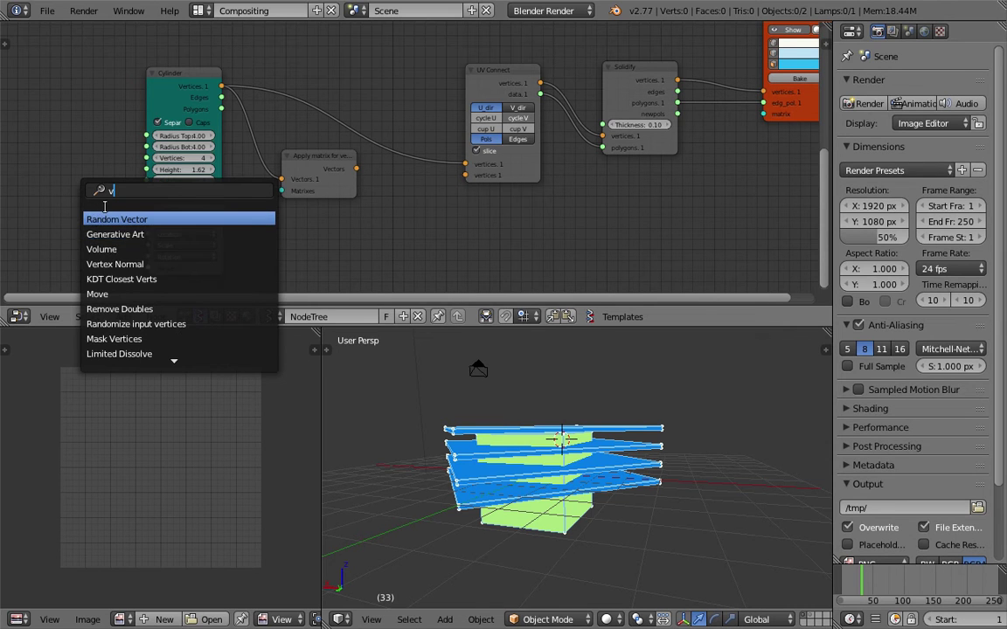
text(ec)
key(Down)
key(Return)
click(70, 222)
Connect Vectors in to Matrix in's Location, and the Matrix output to the apply-matrix node's Matrixes input.
drag(68, 223, 148, 233)
drag(223, 222, 282, 197)
drag(224, 228, 222, 224)
drag(72, 218, 101, 218)
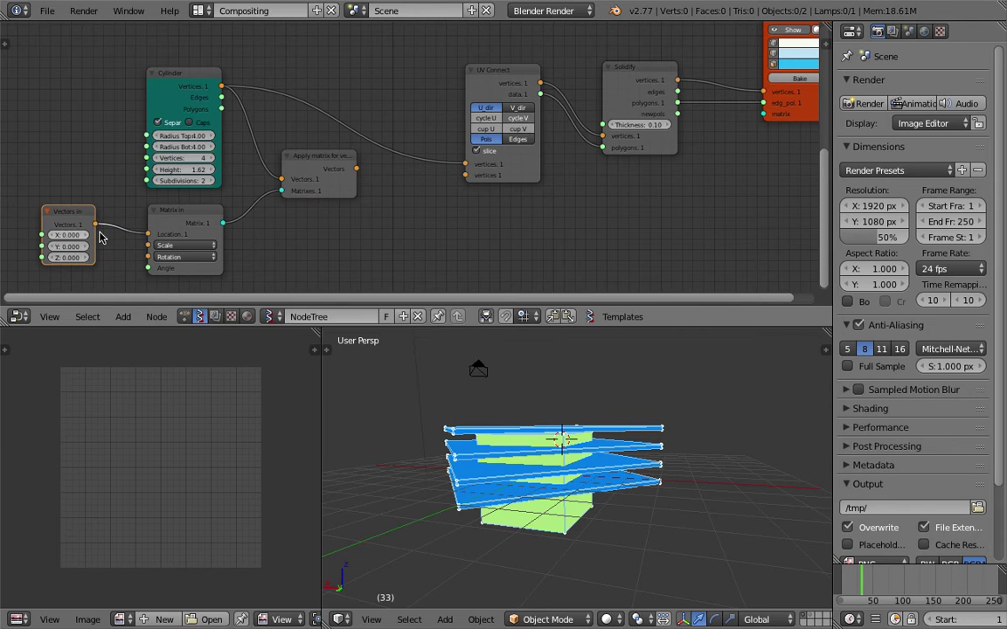
Connect the apply-matrix node's Vectors output to UV Connect's first vertices input, replacing the direct Cylinder link.
drag(354, 169, 388, 173)
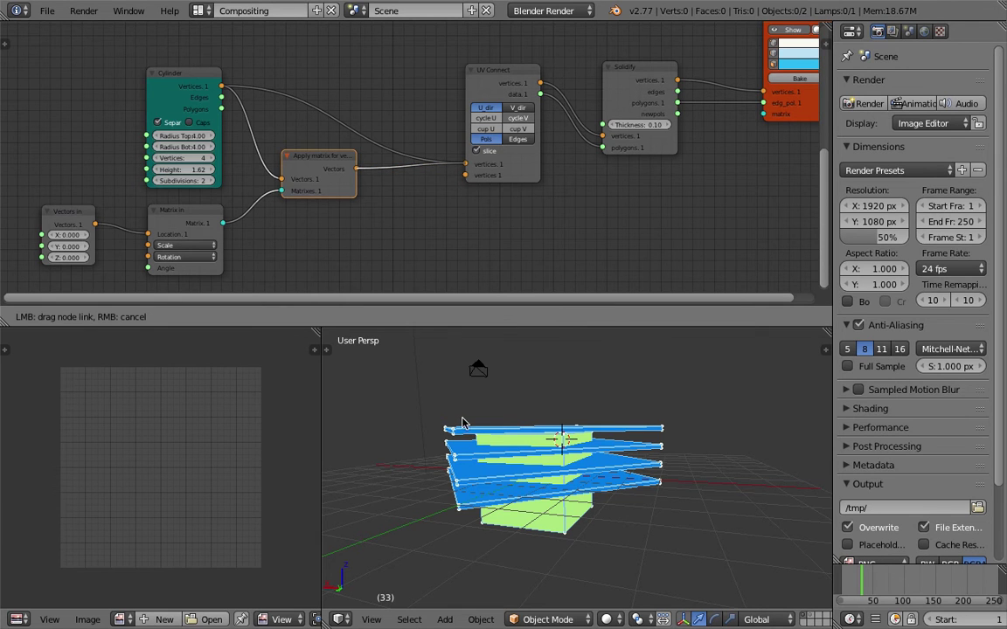
drag(464, 423, 450, 418)
drag(333, 177, 343, 158)
Reposition the Cylinder, apply-matrix and UV Connect nodes to tidy the new node chain.
middle_drag(343, 158, 466, 128)
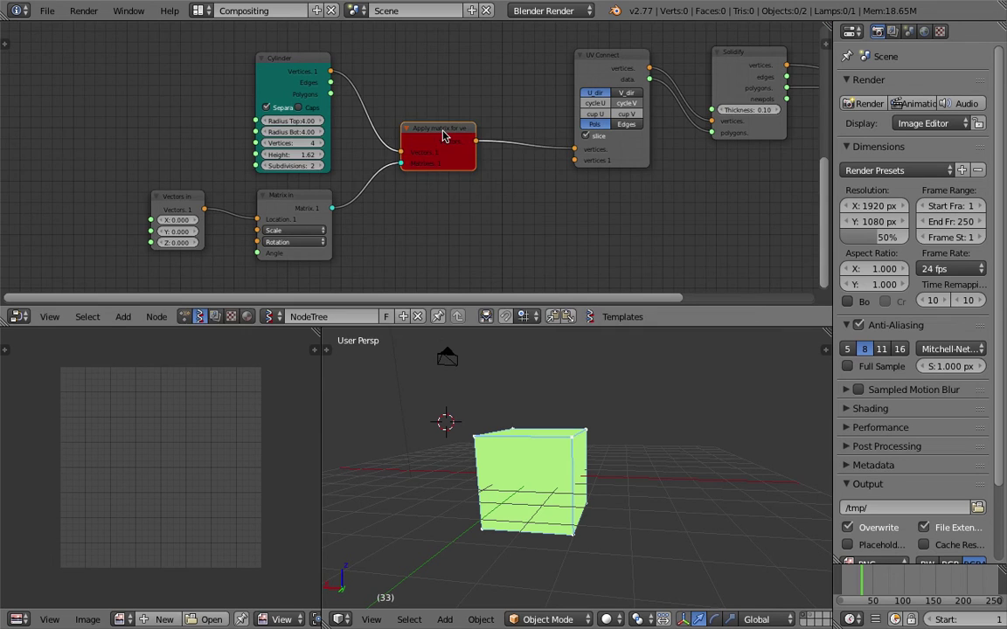
drag(443, 130, 445, 153)
middle_drag(445, 152, 463, 140)
drag(324, 49, 305, 40)
middle_drag(381, 105, 382, 130)
drag(443, 171, 456, 161)
middle_drag(499, 410, 507, 411)
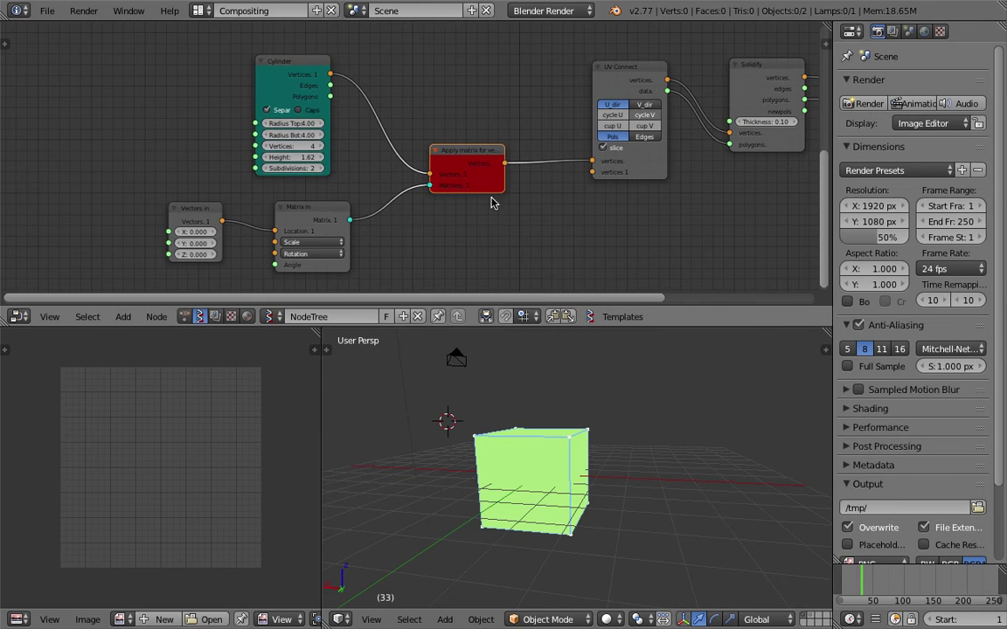
click(610, 151)
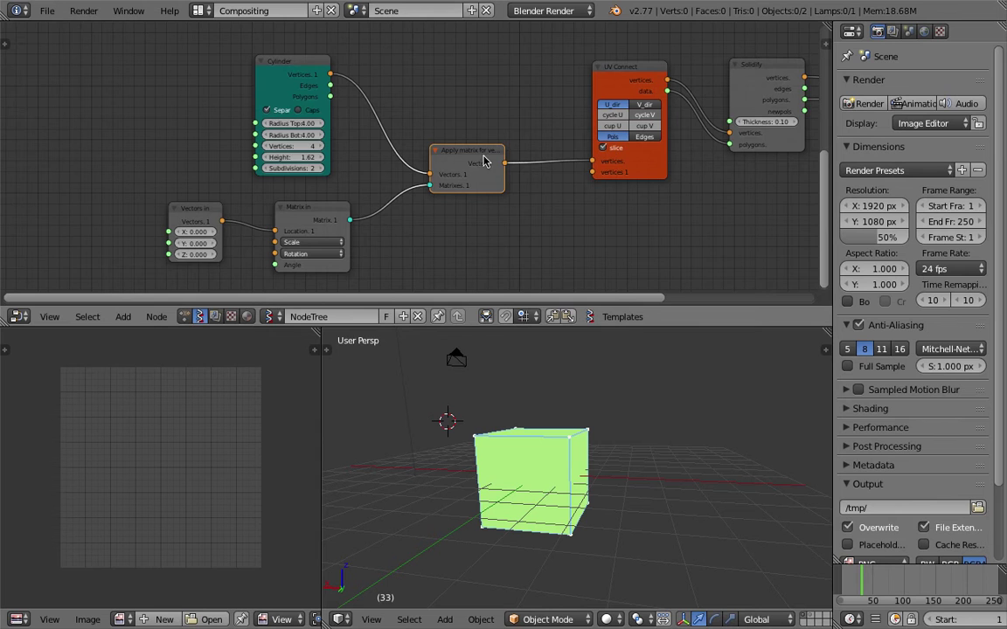
middle_drag(522, 183, 455, 177)
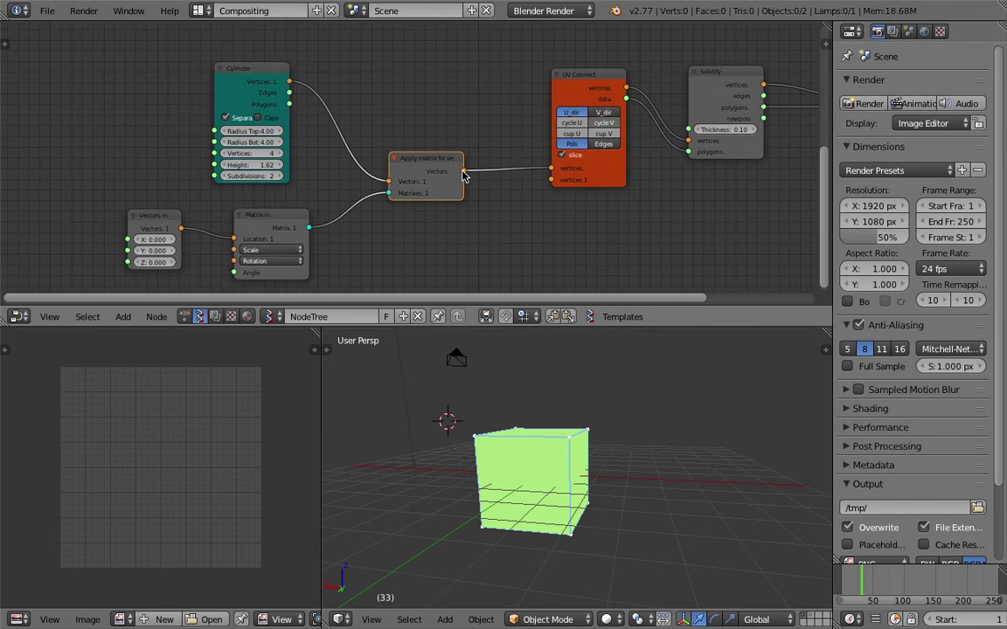
drag(564, 183, 437, 189)
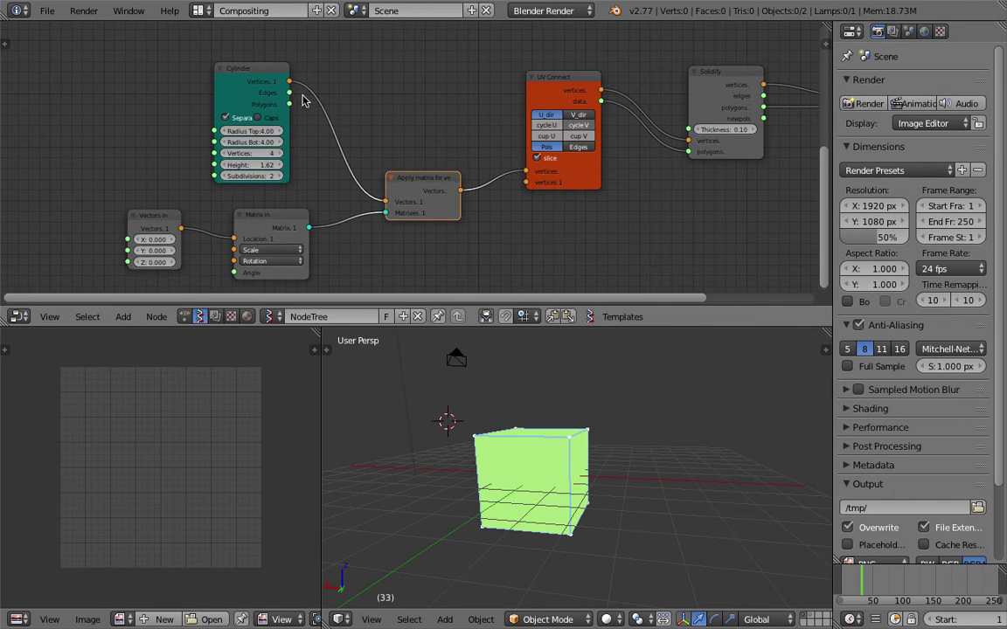
Connect the Cylinder's Vertices output directly to UV Connect's first vertices input and shift the apply-matrix node slightly aside.
drag(289, 81, 526, 172)
mouse_move(443, 180)
mouse_down()
mouse_move(437, 192)
mouse_move(456, 195)
mouse_up()
middle_drag(320, 103, 314, 127)
Line up the Cylinder, UV Connect and Solidify nodes close together and move the apply-matrix node past Solidify, before the viewer.
drag(238, 99, 347, 94)
click(536, 108)
drag(536, 109, 469, 101)
drag(724, 94, 610, 92)
middle_drag(489, 193, 430, 182)
drag(395, 211, 690, 192)
Connect Solidify's vertices output to the apply-matrix node's Vectors input, and its Vectors output to the viewer node's vertices input.
drag(584, 95, 606, 117)
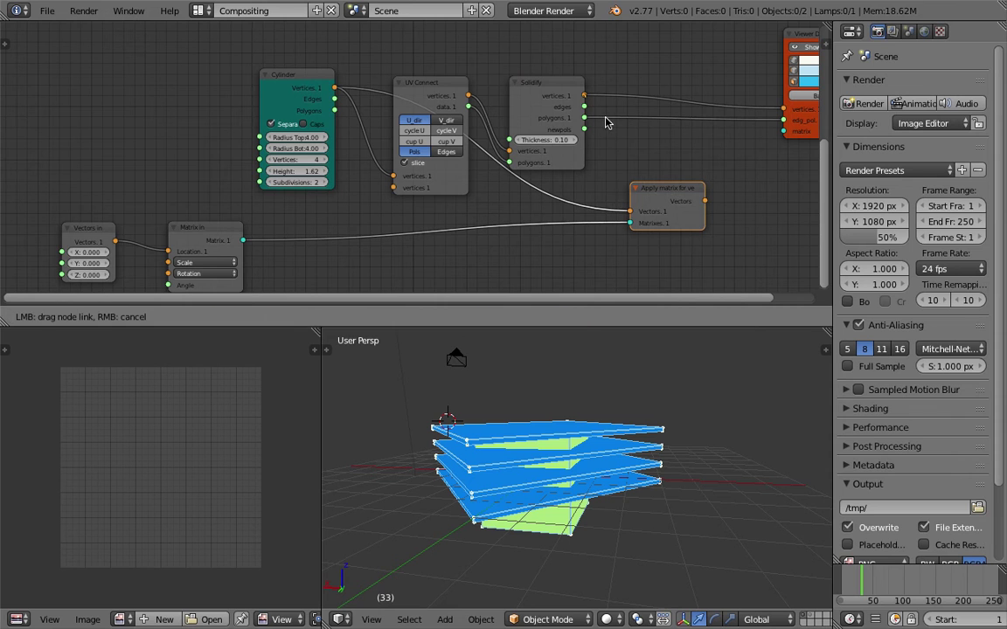
drag(630, 209, 630, 212)
middle_drag(645, 169, 624, 149)
drag(681, 180, 761, 89)
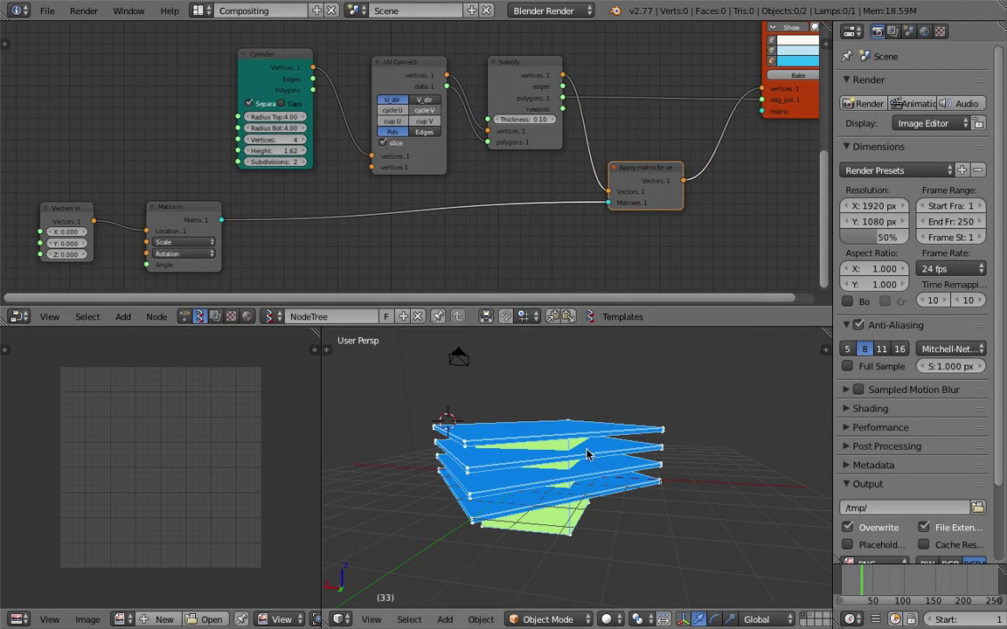
Set the Vectors in node to X 0.180, Y -0.030 and Z -0.540 to offset the stacked planes.
drag(66, 243, 23, 254)
middle_drag(388, 390, 368, 408)
scroll(358, 157, down, 2)
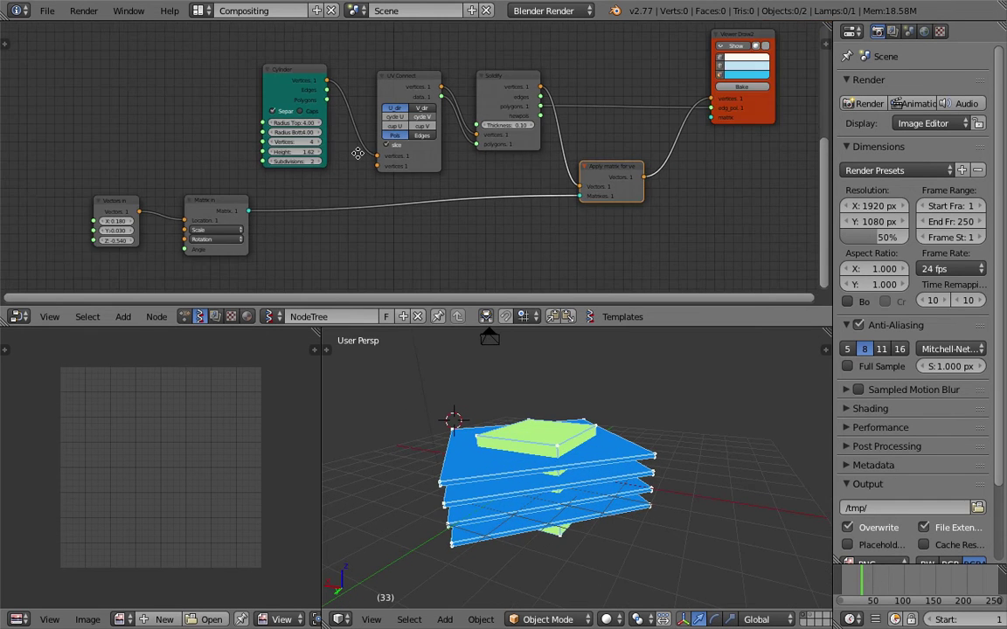
Move the Cylinder and UV Connect nodes closer together beneath the sketched arrow.
middle_drag(358, 152, 345, 213)
scroll(324, 188, up, 2)
drag(279, 130, 302, 139)
drag(386, 132, 382, 140)
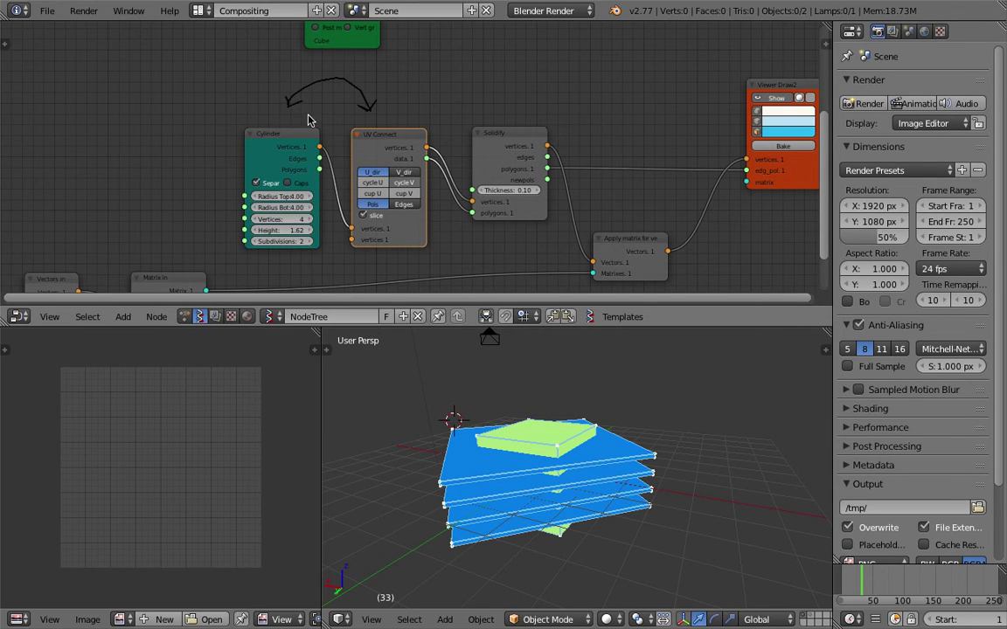
drag(323, 149, 318, 133)
middle_drag(289, 180, 248, 163)
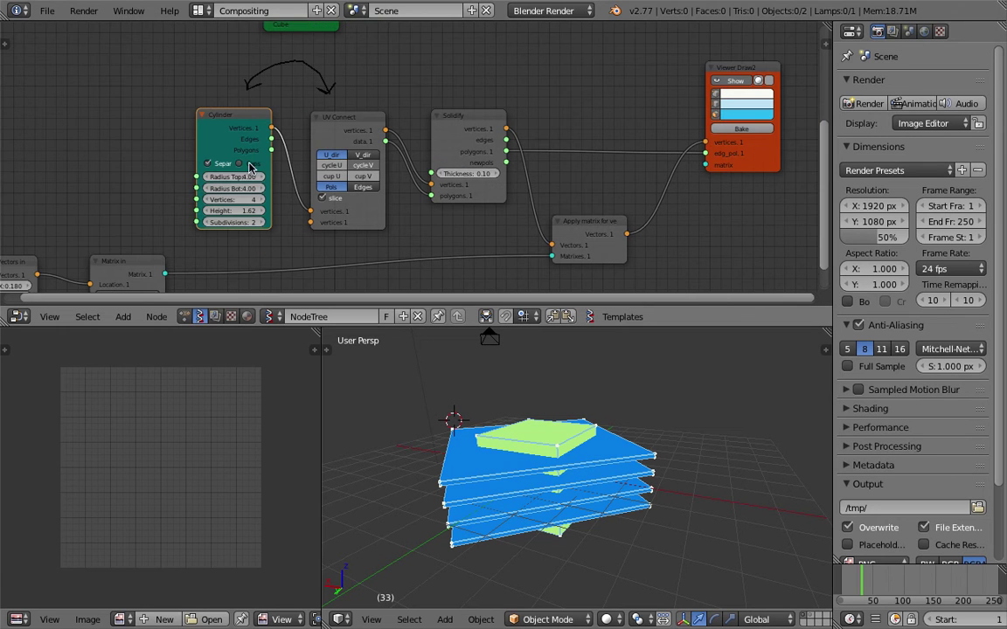
scroll(198, 158, up, 1)
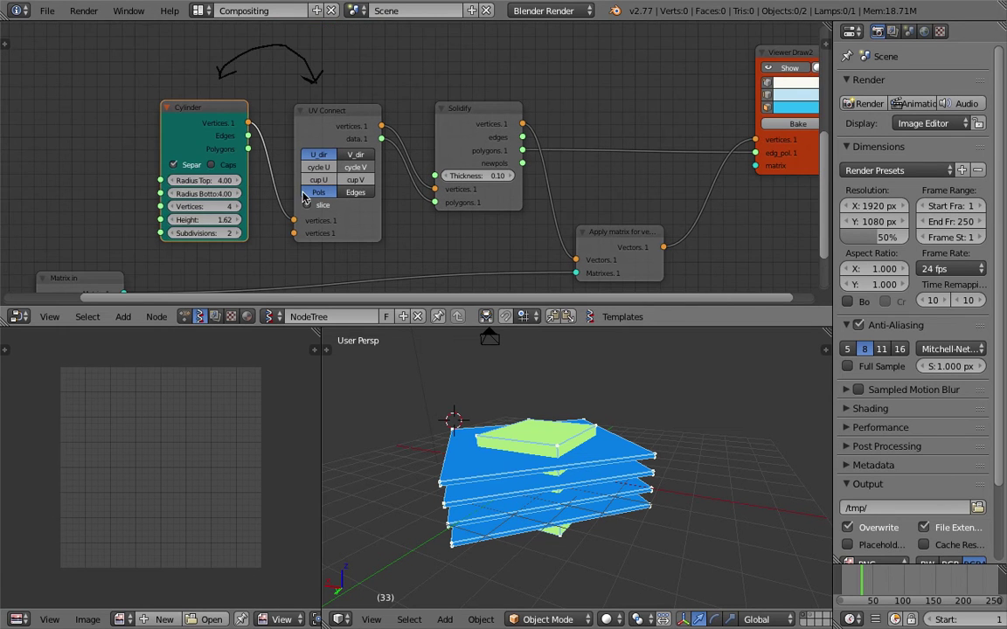
Move the Matrix in and Vectors in nodes closer to the Apply matrix node and slightly adjust the vector's Z value.
scroll(323, 188, down, 1)
middle_drag(305, 183, 266, 164)
middle_drag(533, 393, 608, 396)
scroll(433, 236, down, 1)
middle_drag(176, 214, 228, 184)
click(207, 196)
drag(297, 211, 460, 195)
drag(87, 203, 317, 225)
scroll(309, 273, up, 3)
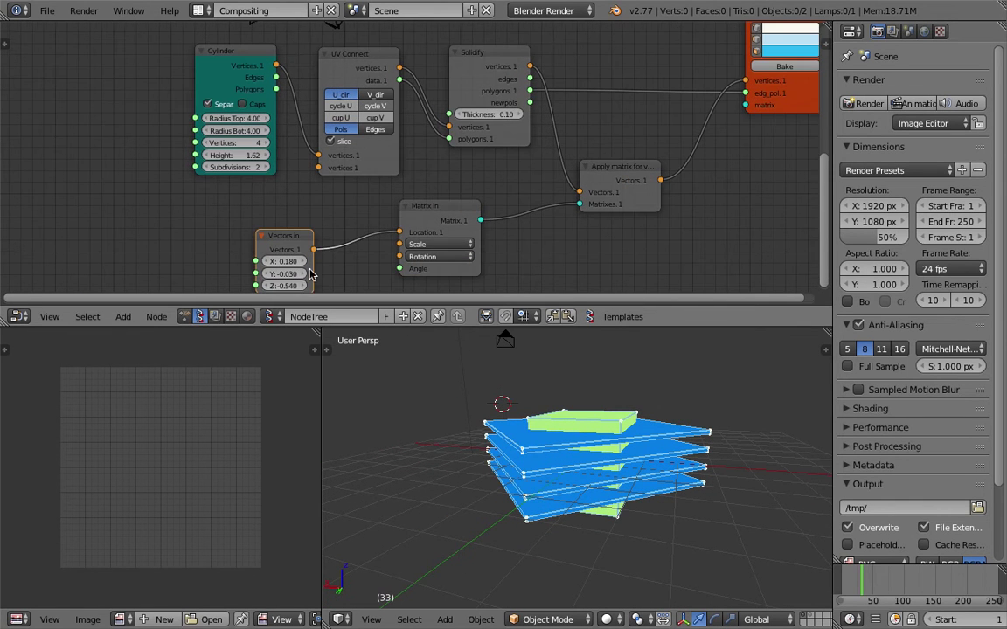
drag(285, 286, 292, 262)
Set the Solidify node's thickness to 0.02.
scroll(638, 173, up, 4)
middle_drag(638, 173, 472, 237)
scroll(378, 187, up, 1)
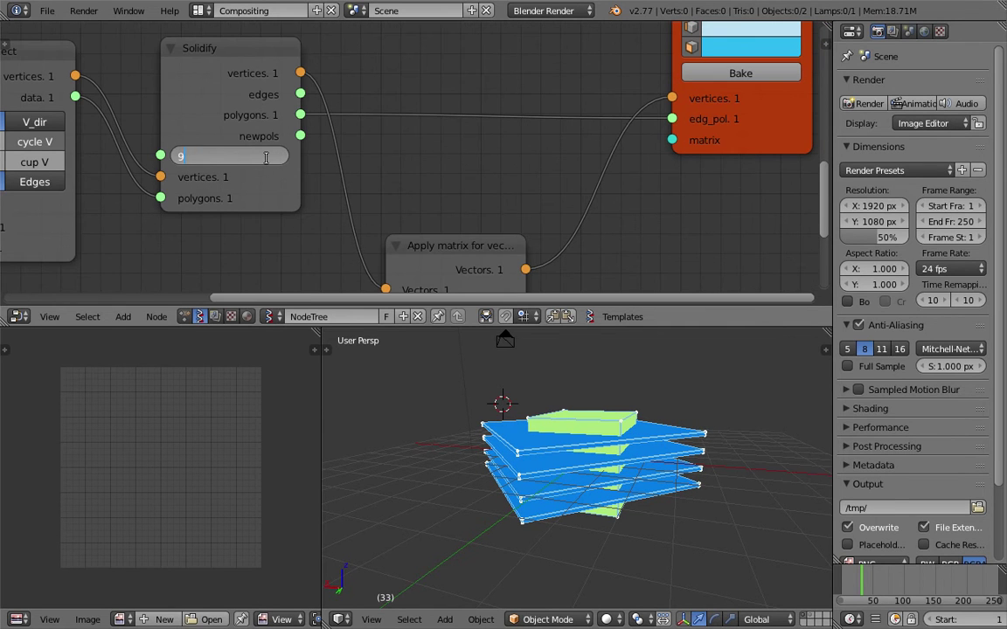
key(Return)
middle_drag(491, 421, 616, 476)
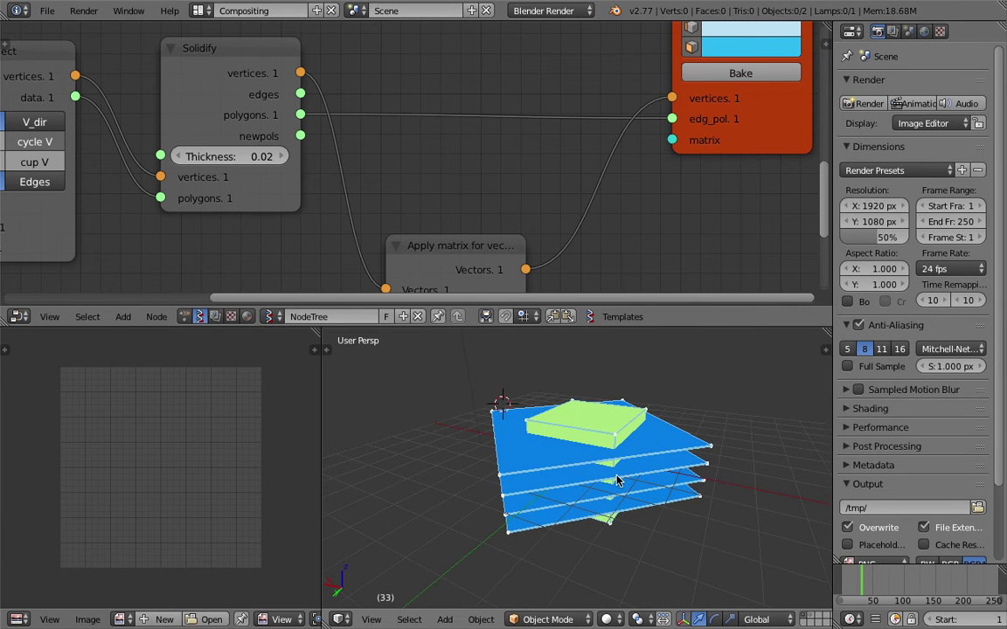
Move the Viewer Draw node of the blue planes closer to the Solidify node.
scroll(645, 134, down, 2)
middle_drag(645, 135, 489, 225)
scroll(490, 226, down, 2)
drag(519, 117, 558, 164)
scroll(316, 115, down, 2)
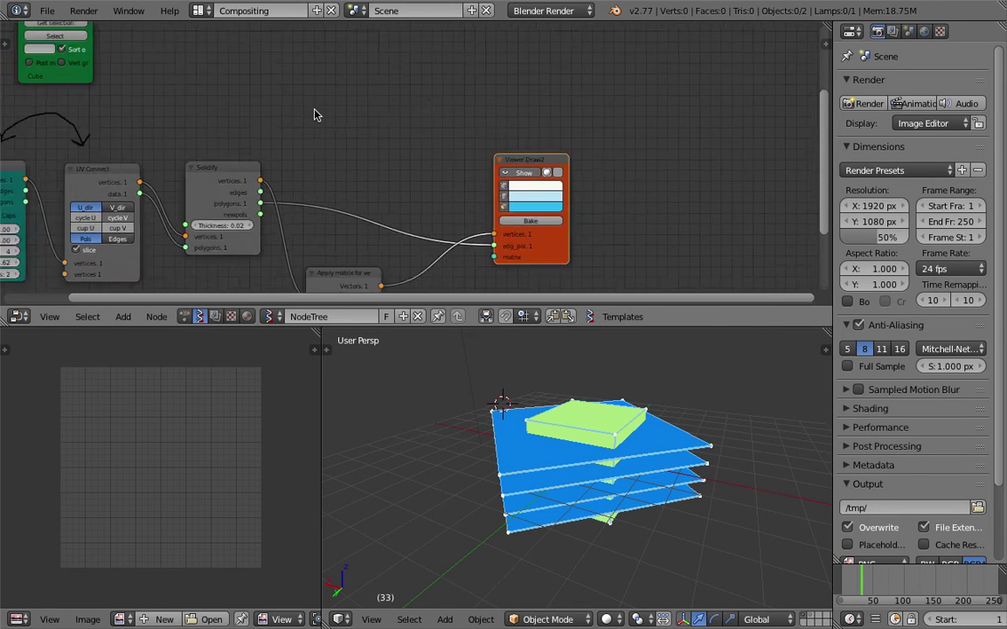
Move the Objects in, Apply matrix and green Viewer Draw nodes above the plane nodes, and enlarge the node editor.
middle_drag(313, 114, 393, 229)
scroll(455, 65, down, 2)
drag(463, 51, 546, 84)
drag(327, 56, 464, 94)
drag(187, 79, 384, 93)
middle_drag(574, 218, 456, 106)
drag(572, 327, 568, 408)
Add a CSG Boolean node in the empty space beside the two Viewer Draw nodes.
key(shift+a)
click(551, 128)
text(bool)
key(Return)
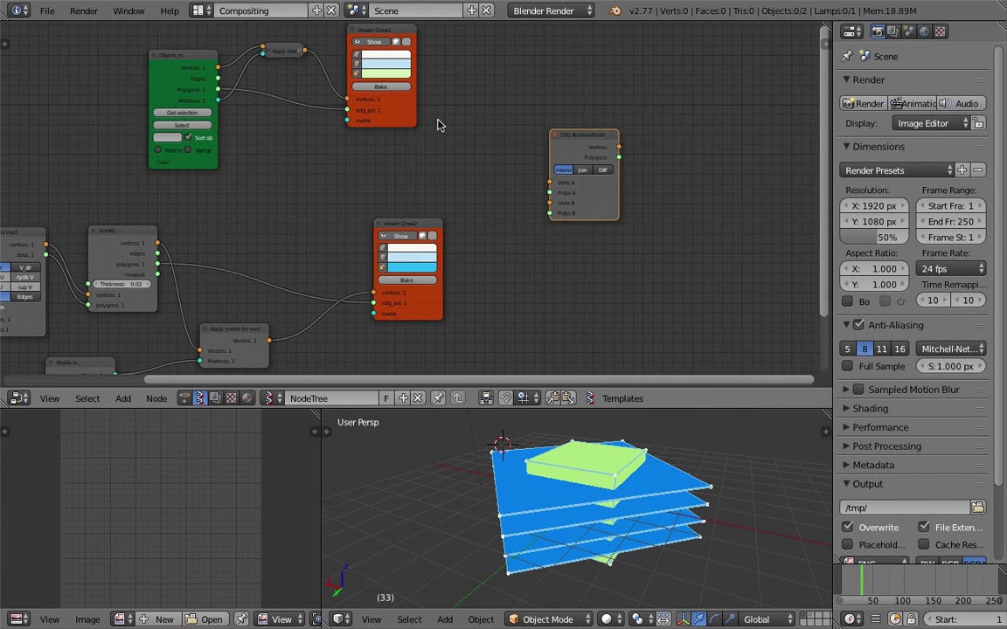
Connect the cube's transformed vertices and polygons to the boolean's A inputs, and the solidified planes' to its B inputs.
drag(304, 51, 464, 175)
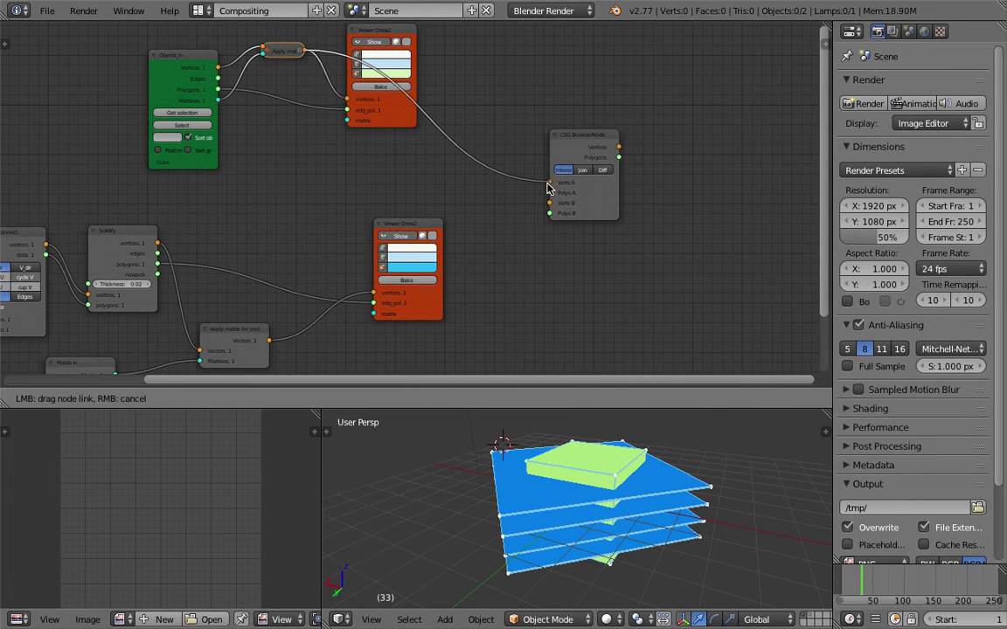
drag(549, 188, 549, 184)
drag(219, 89, 549, 193)
drag(158, 264, 289, 244)
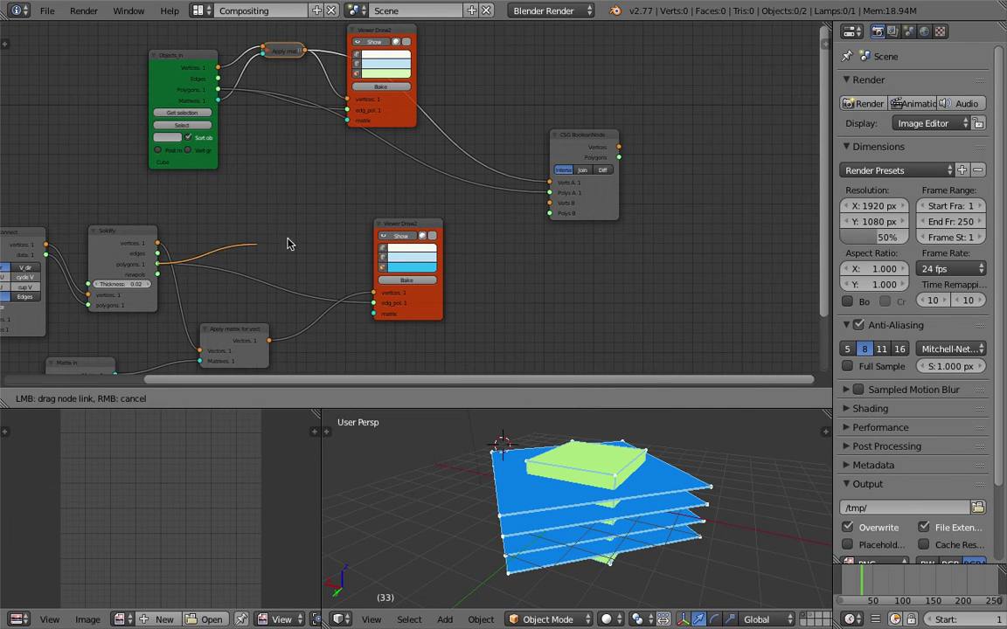
drag(541, 218, 549, 203)
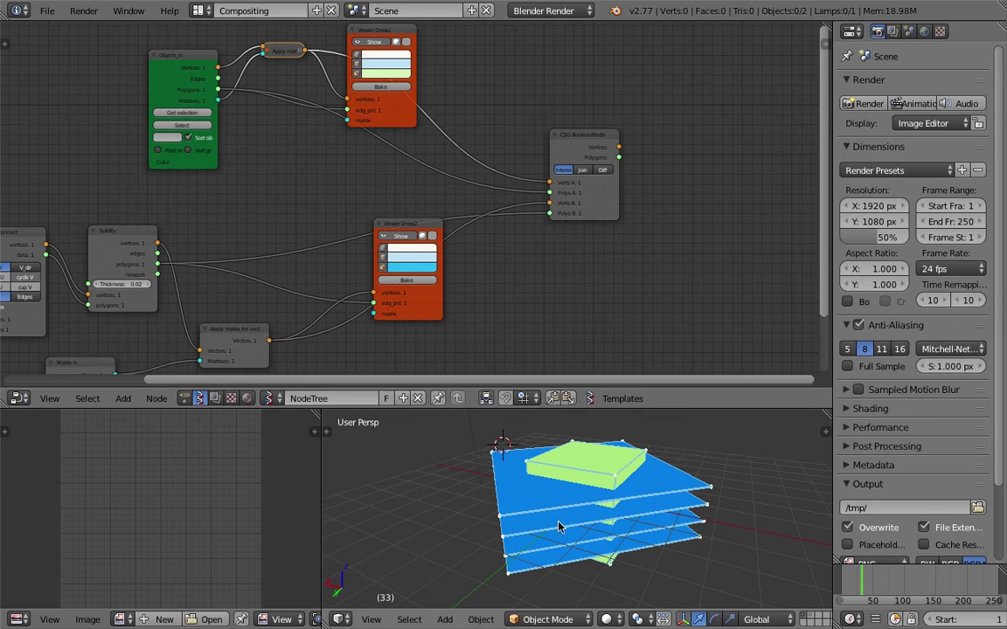
Duplicate the green Viewer Draw node with a pink face colour and connect the boolean's vertices and polygons to it.
drag(588, 149, 578, 145)
click(399, 34)
key(shift+d)
click(699, 146)
click(699, 149)
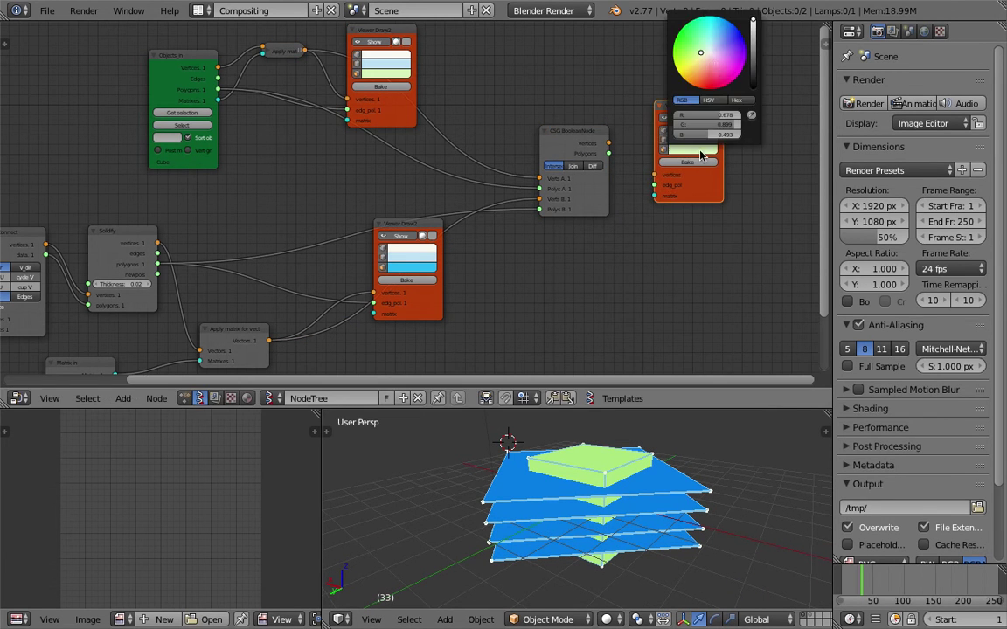
drag(608, 153, 655, 185)
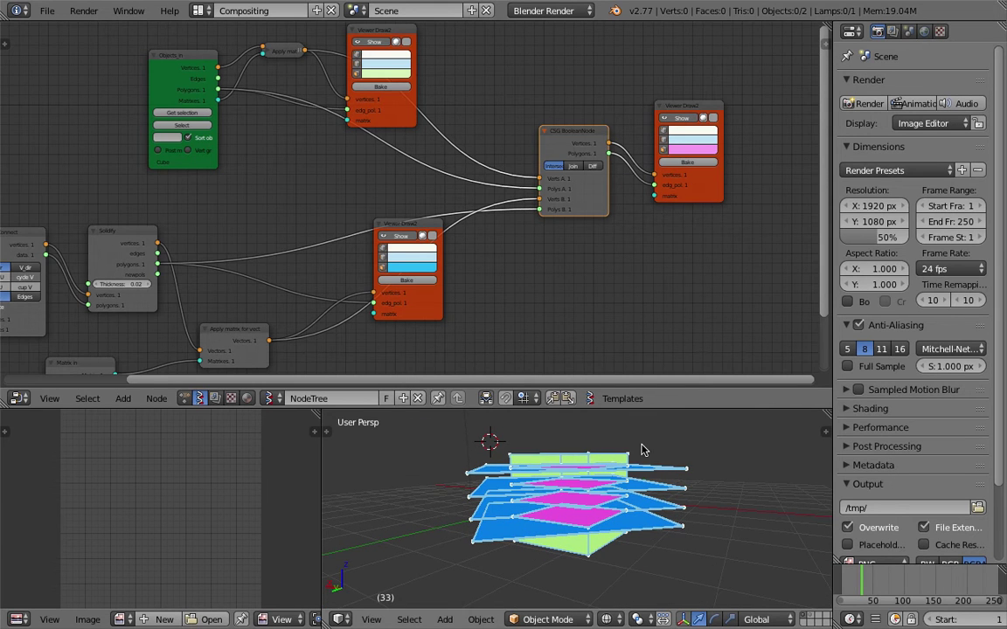
Set the CSG boolean operation to Diff and bake the result to a mesh.
scroll(567, 207, up, 2)
click(573, 166)
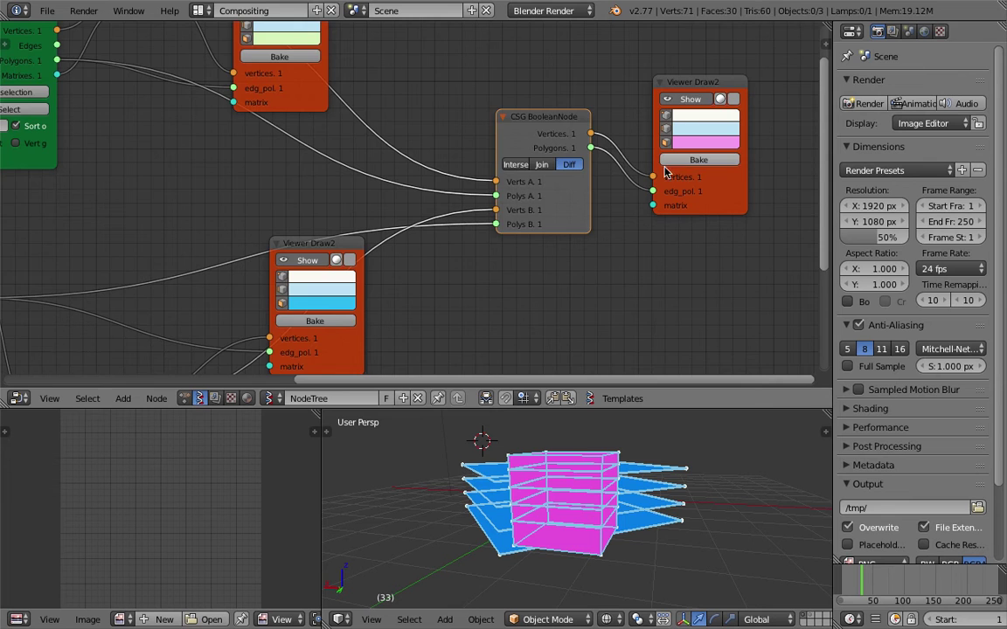
Move the baked mesh clear of the node preview geometry.
scroll(647, 228, down, 1)
key(g)
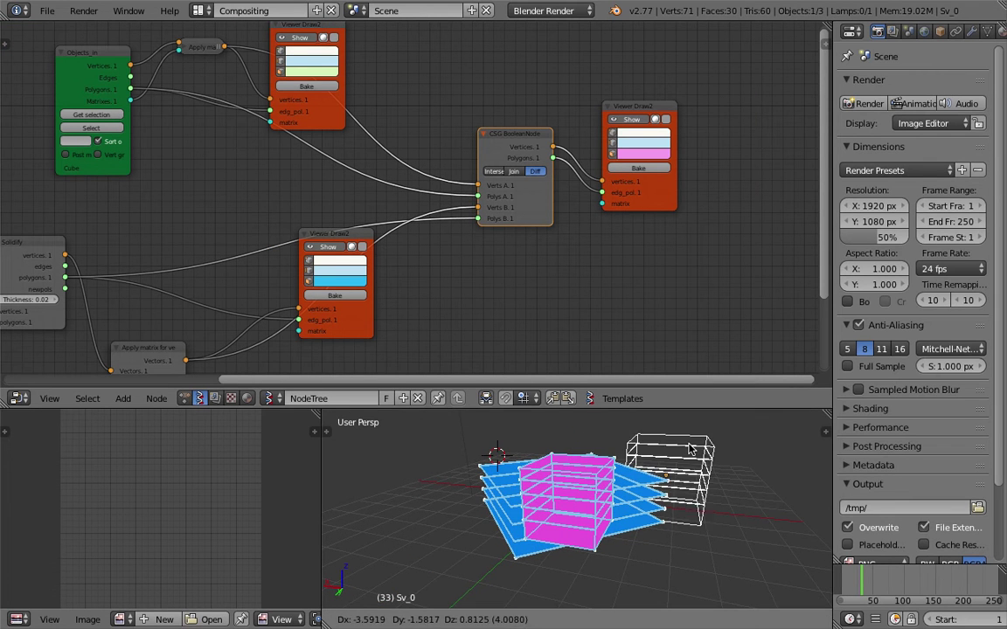
click(574, 475)
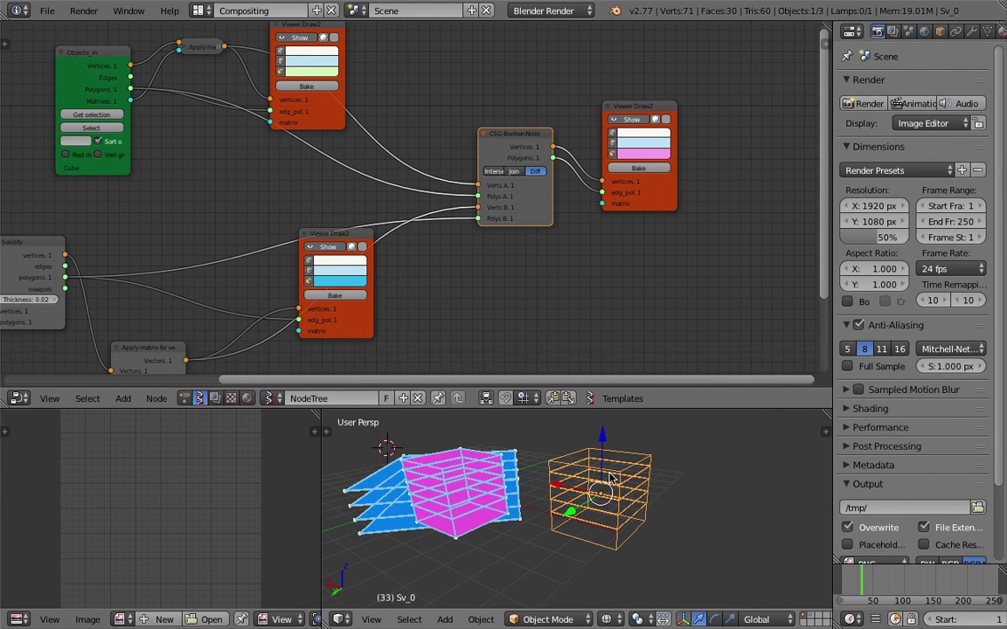
Enlarge the 3D viewport and show the selected baked mesh in solid shading.
drag(612, 408, 612, 279)
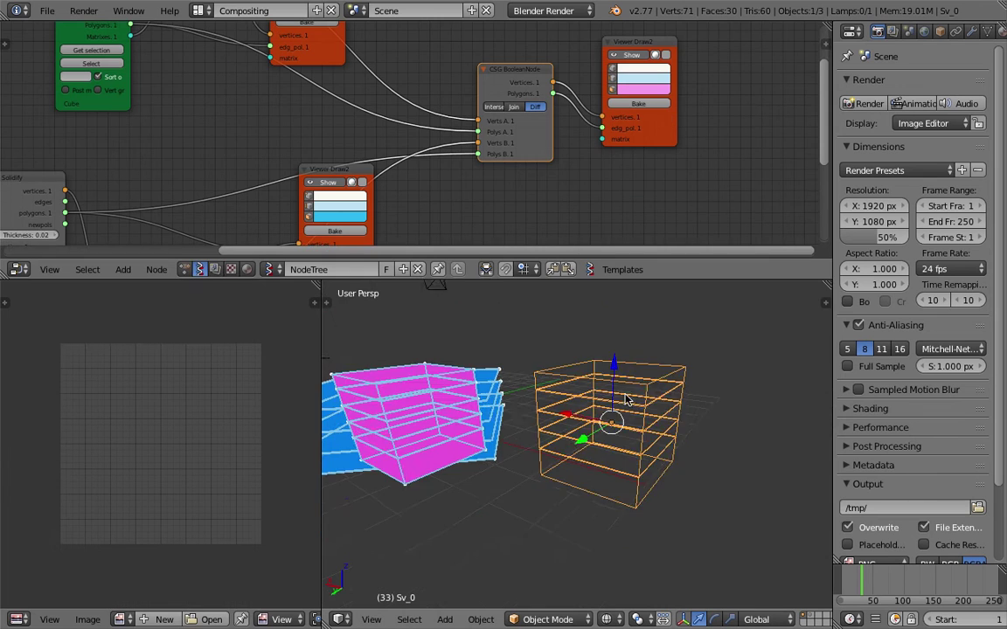
key(a)
right_click(615, 406)
mouse_move(615, 406)
middle_down()
mouse_move(623, 393)
mouse_move(600, 397)
mouse_move(656, 382)
mouse_move(539, 378)
mouse_move(663, 409)
mouse_move(519, 405)
mouse_move(317, 337)
middle_up()
key(z)
drag(320, 328, 209, 329)
middle_drag(432, 405, 564, 438)
scroll(564, 438, up, 3)
shift+middle_drag(565, 430, 587, 502)
middle_drag(607, 360, 591, 434)
Separate the baked mesh by loose parts.
key(space)
text(sep)
key(Return)
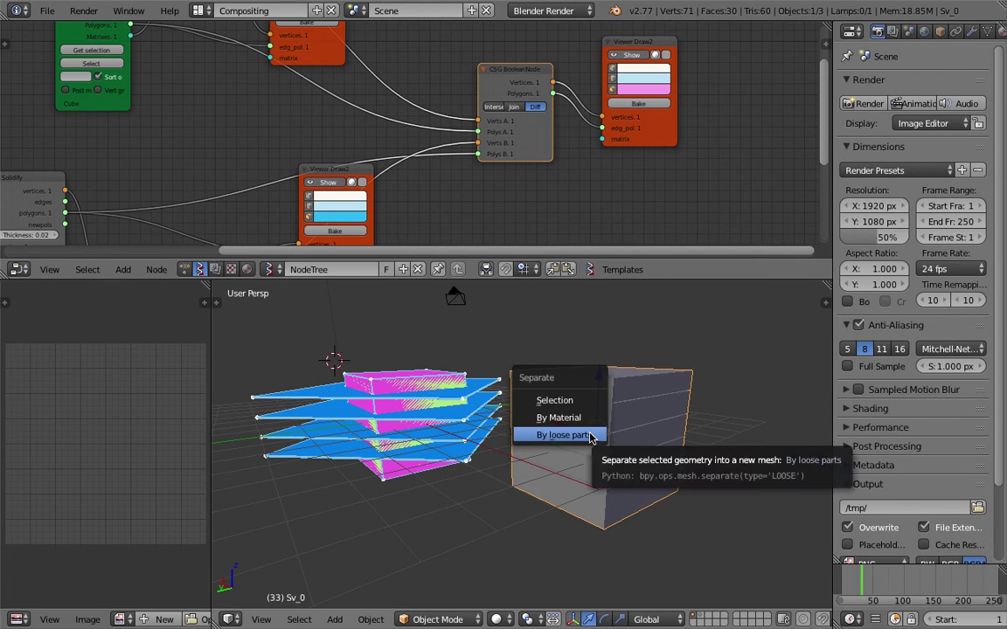
click(566, 435)
mouse_move(590, 436)
middle_down()
mouse_move(647, 393)
mouse_move(649, 429)
mouse_move(607, 446)
mouse_move(603, 390)
mouse_move(605, 441)
mouse_move(598, 420)
middle_up()
middle_drag(626, 492, 587, 444)
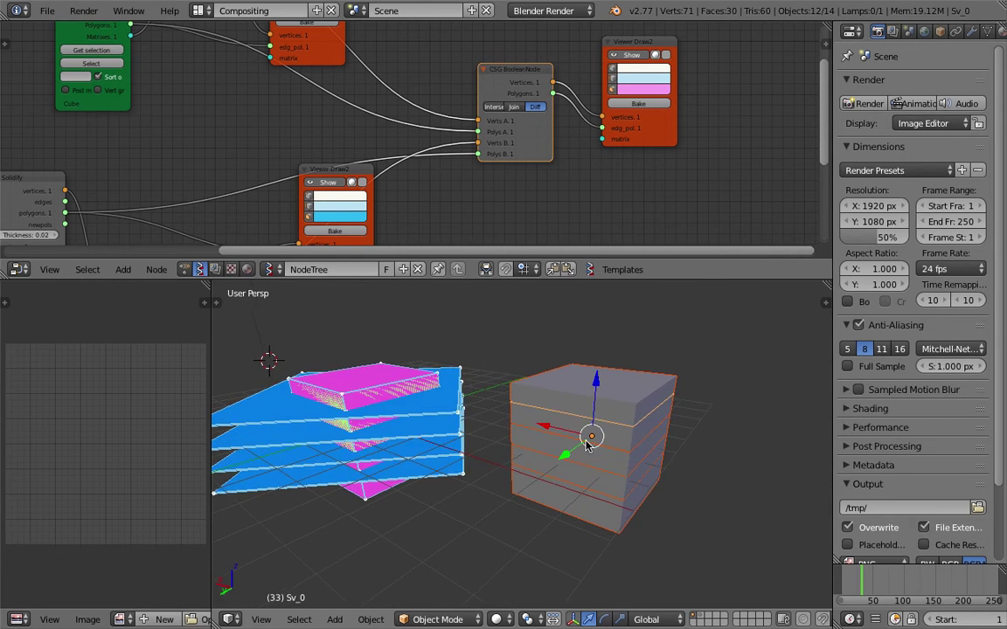
middle_drag(554, 483, 655, 443)
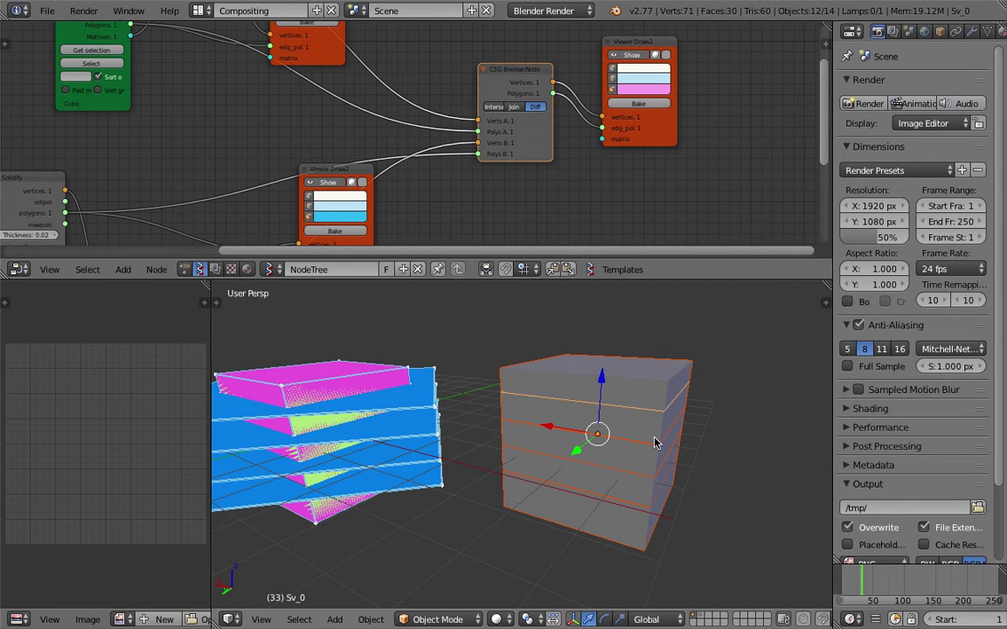
Set the origin of each separated piece to its own centre using the Set Origin command.
key(space)
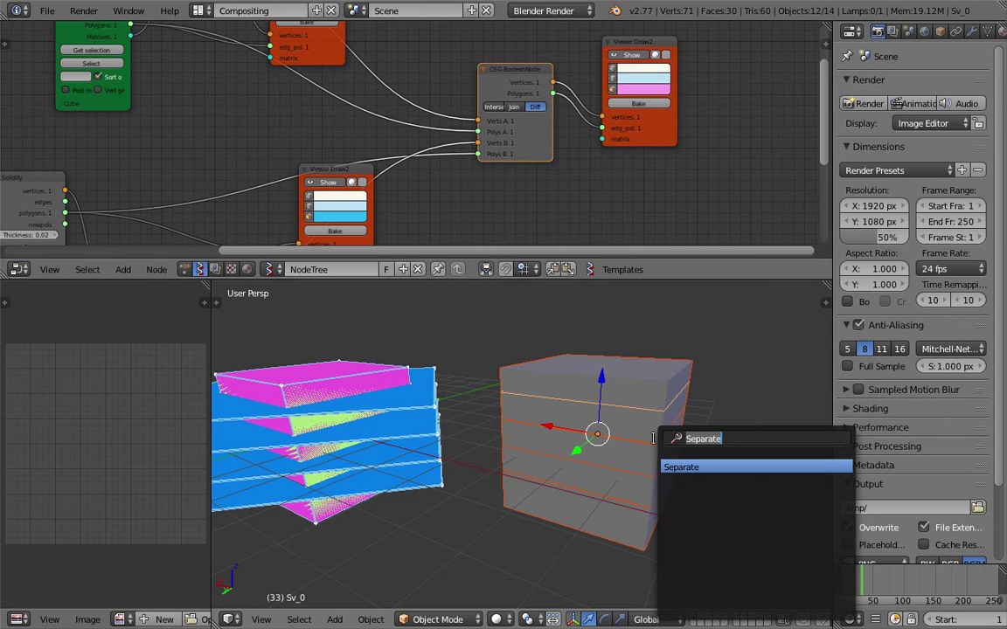
text(cen)
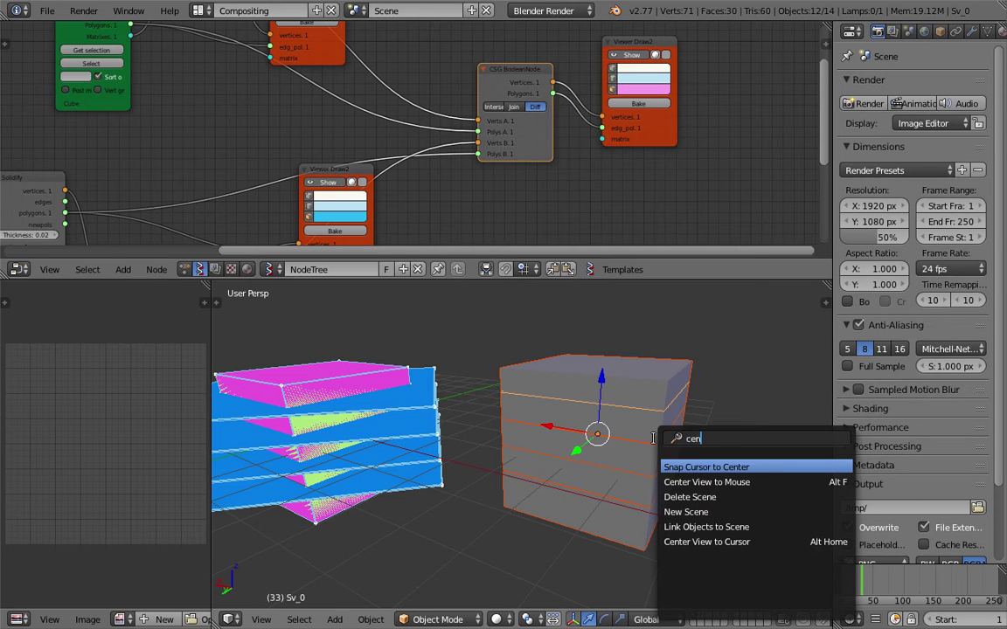
key(Down)
key(Down)
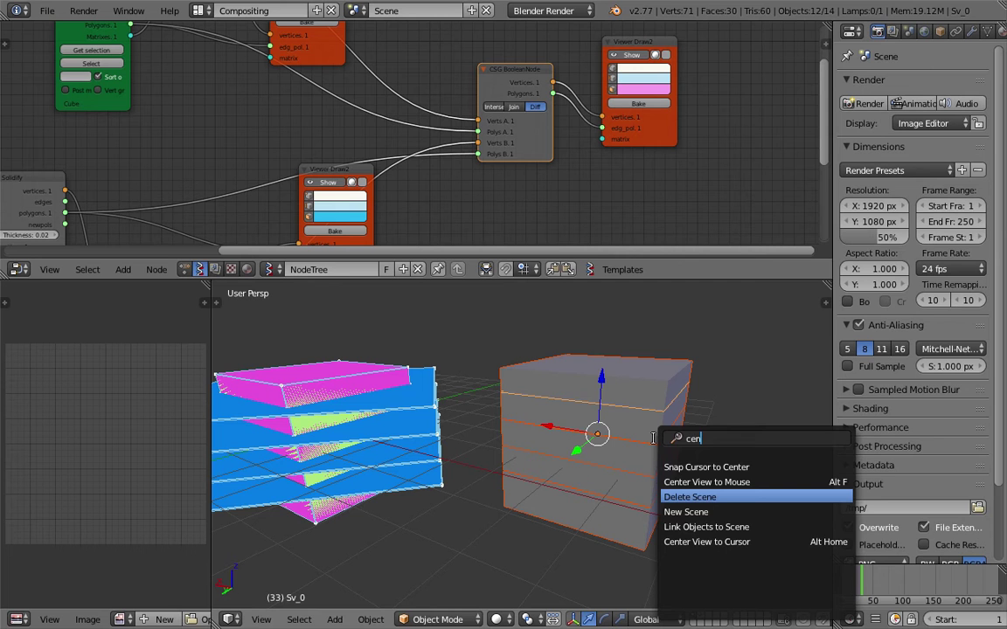
text(set o)
key(Down)
key(Down)
key(Return)
click(618, 452)
middle_drag(618, 452, 612, 384)
Try moving individual pieces out of the stack to test the separation, and undo the moves.
right_click(616, 368)
key(g)
click(625, 338)
middle_drag(622, 381, 602, 366)
right_click(598, 394)
key(g)
click(687, 408)
middle_drag(686, 413, 612, 440)
key(ctrl+z)
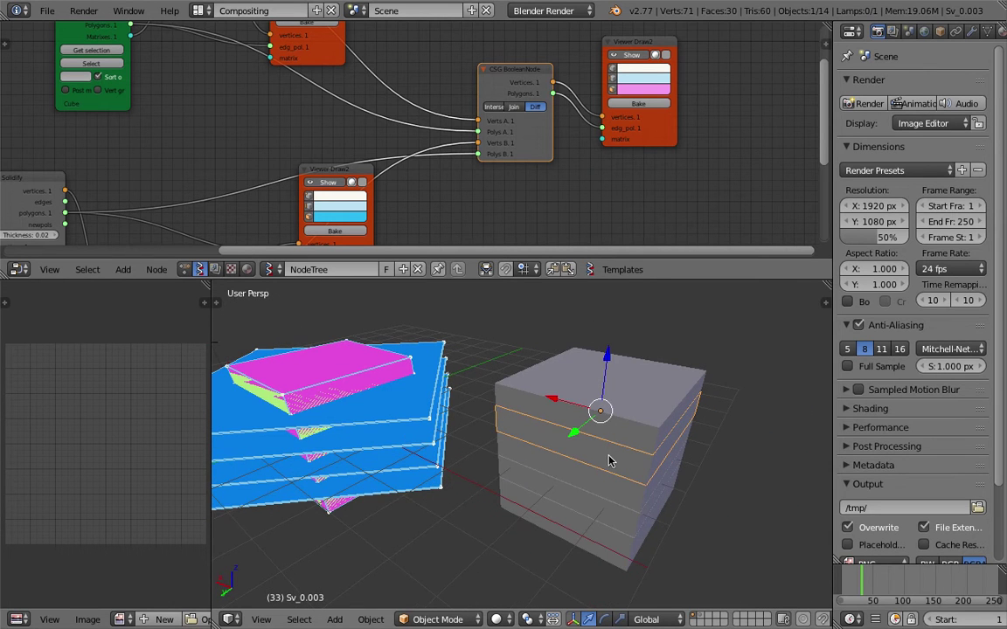
Examine the separated pieces in wireframe and check the selected piece's modifiers.
middle_drag(567, 406, 700, 386)
mouse_move(638, 391)
middle_down()
mouse_move(576, 428)
mouse_move(595, 386)
mouse_move(589, 427)
mouse_move(571, 406)
mouse_move(530, 419)
middle_up()
key(z)
scroll(532, 419, up, 3)
click(972, 34)
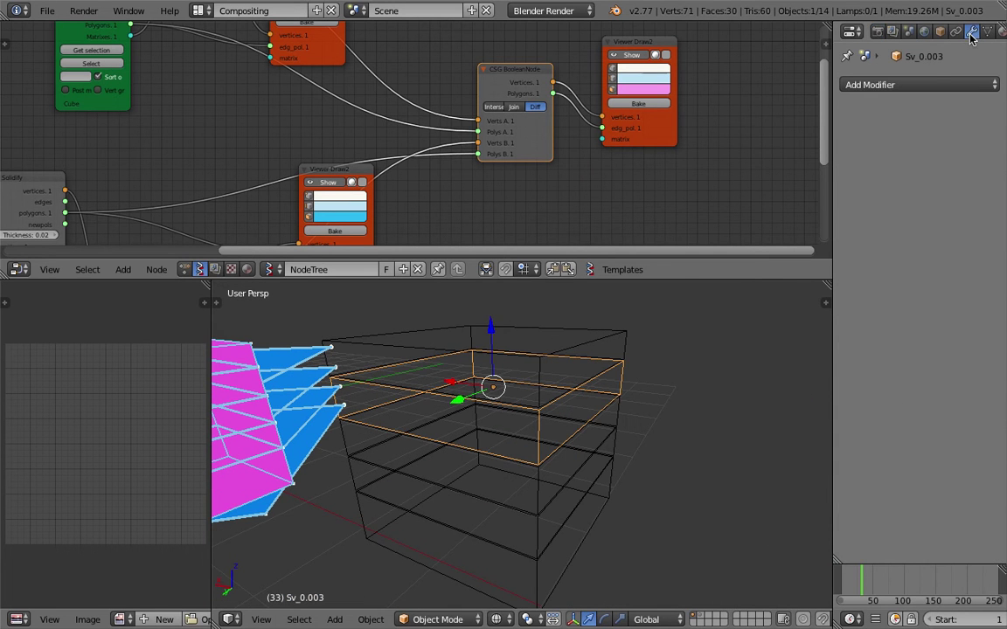
key(z)
mouse_move(618, 382)
middle_down()
mouse_move(541, 388)
mouse_move(614, 355)
mouse_move(550, 382)
mouse_move(553, 404)
mouse_move(533, 435)
mouse_move(571, 358)
middle_up()
Box-select all the separated pieces of the baked block.
right_click(533, 435)
scroll(549, 438, down, 4)
key(a)
key(a)
key(a)
key(b)
drag(555, 344, 609, 514)
mouse_move(609, 514)
middle_down()
mouse_move(684, 433)
mouse_move(620, 416)
mouse_move(649, 398)
middle_up()
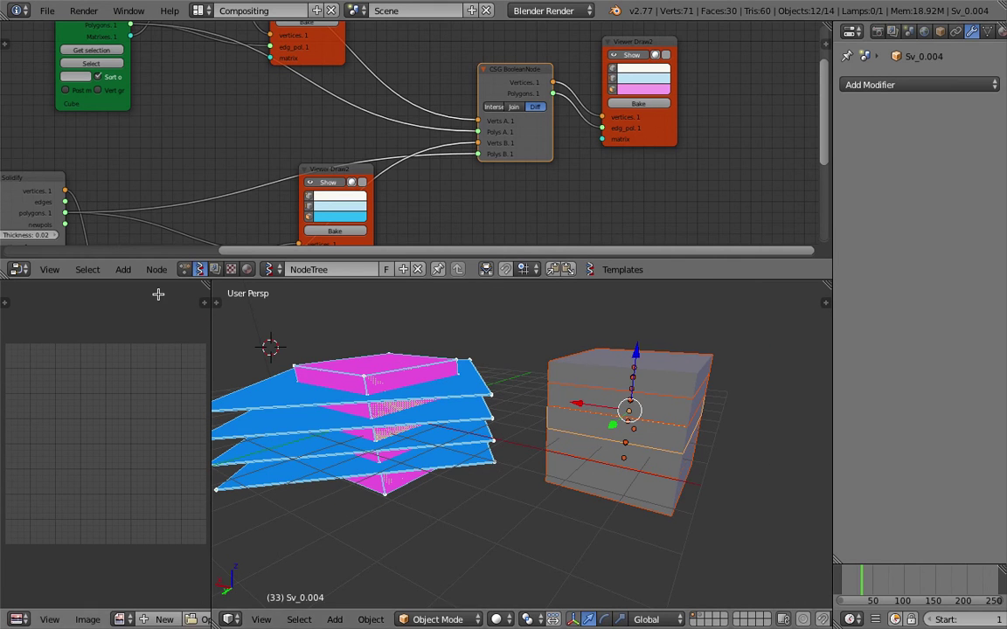
Switch the node editor to the Animation Nodes tree type and enlarge the 3D viewport.
middle_drag(590, 359, 569, 356)
click(186, 271)
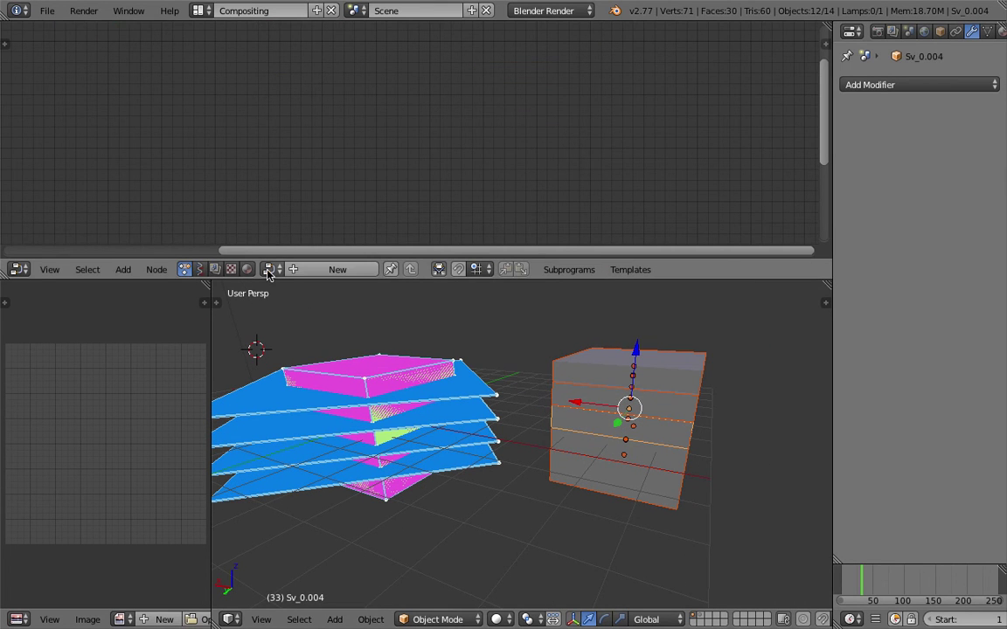
drag(478, 280, 481, 249)
scroll(561, 363, down, 1)
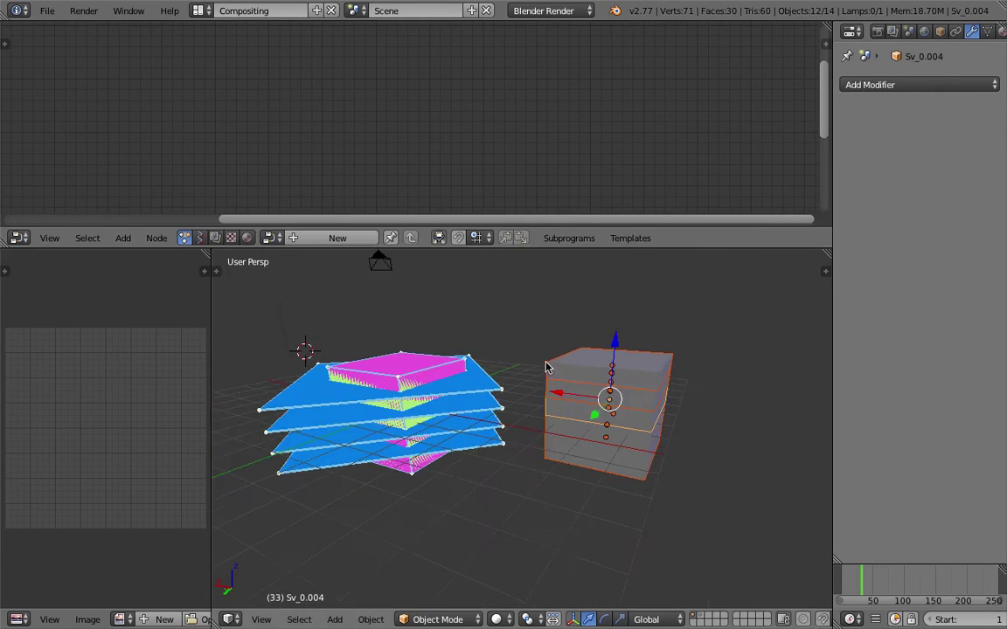
Clear the selection and box-select the whole stack of separated pieces again.
middle_drag(571, 374, 580, 388)
key(a)
key(b)
drag(578, 328, 638, 505)
middle_drag(617, 458, 609, 393)
Create the Initial Transforms ID key for the selected pieces from their current transforms.
click(217, 273)
scroll(258, 401, down, 2)
click(220, 505)
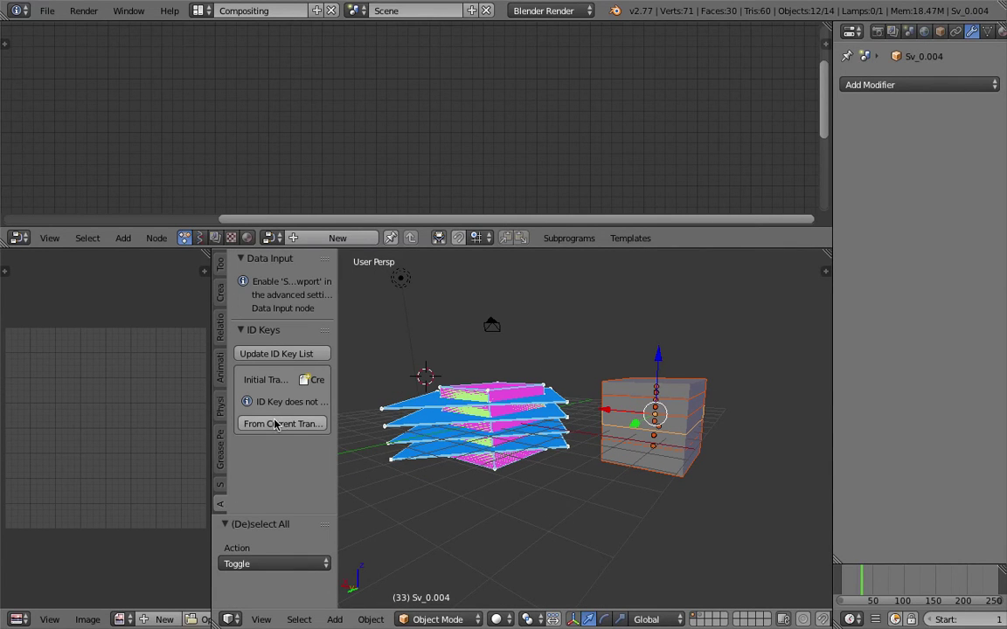
drag(336, 407, 405, 408)
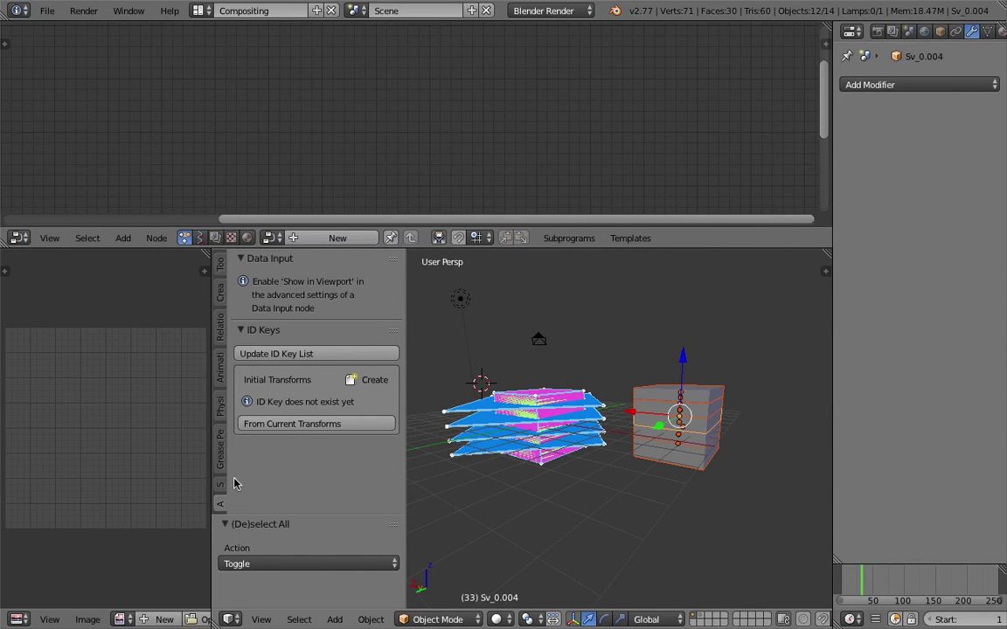
middle_drag(685, 422, 678, 441)
click(348, 427)
click(348, 427)
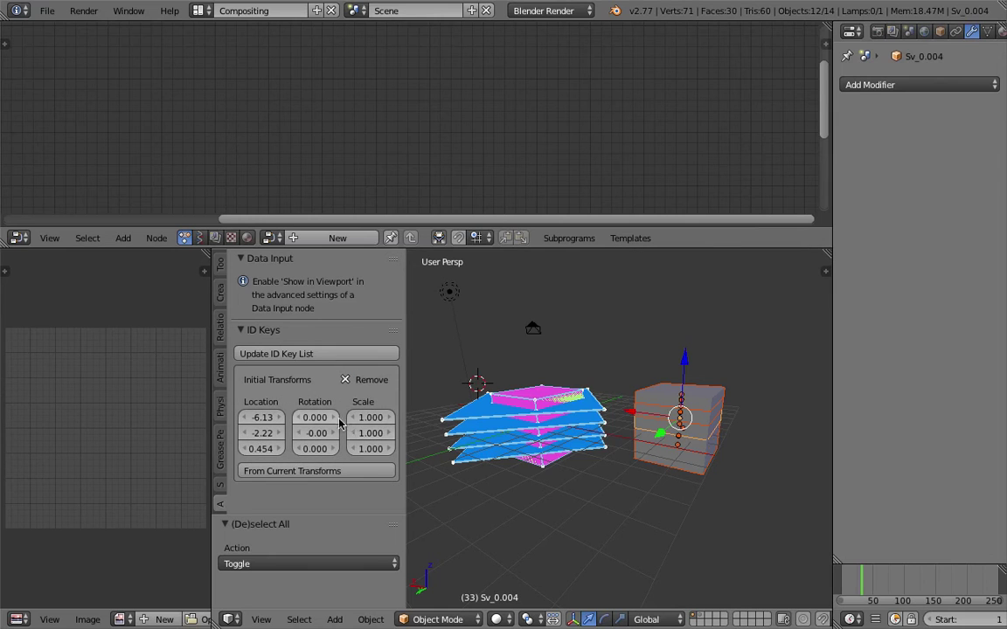
Create a new Animation Nodes tree and enlarge the node editor.
middle_drag(665, 394, 651, 421)
click(337, 238)
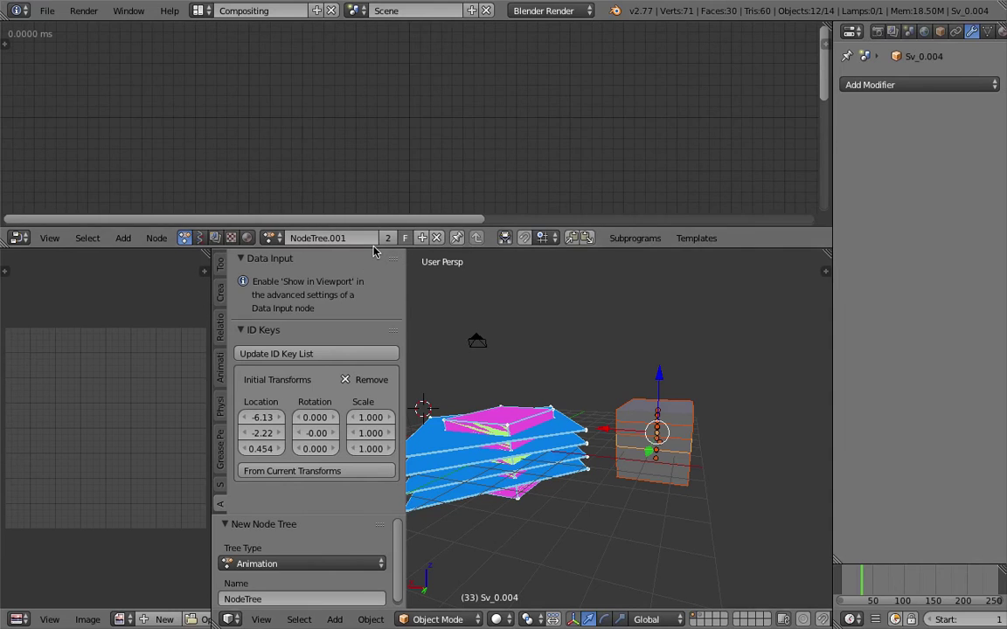
drag(372, 227, 368, 308)
Add a Get Selected Objects node to the empty Animation Nodes tree.
key(space)
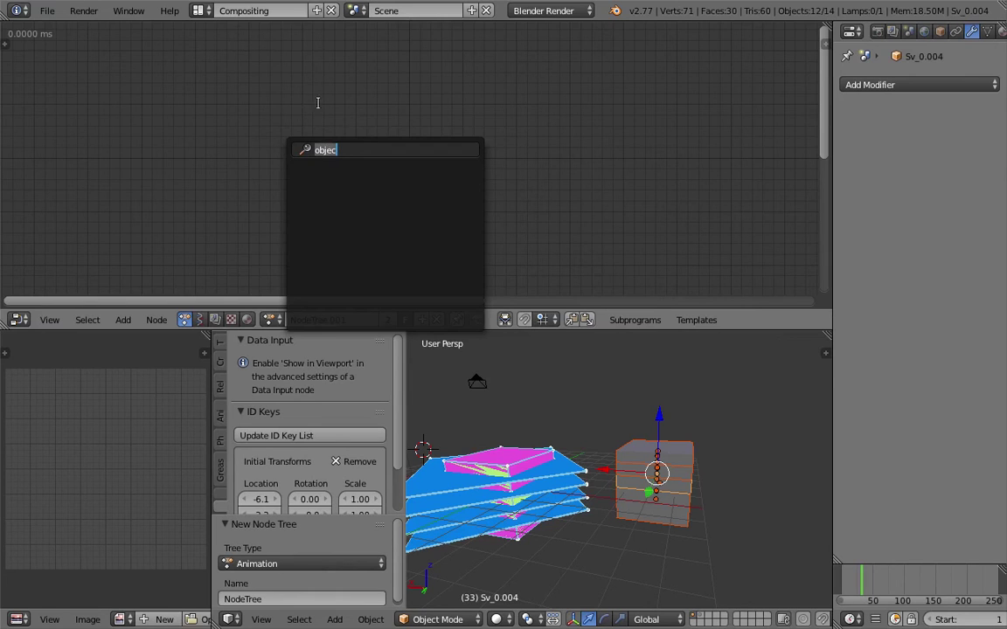
key(Escape)
key(shift+a)
click(246, 101)
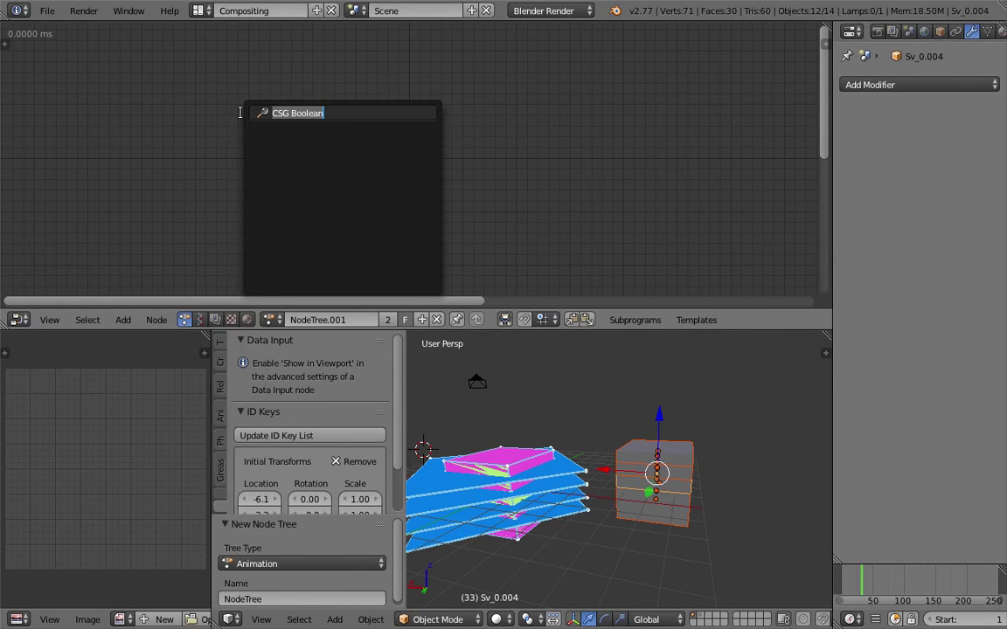
text(selec)
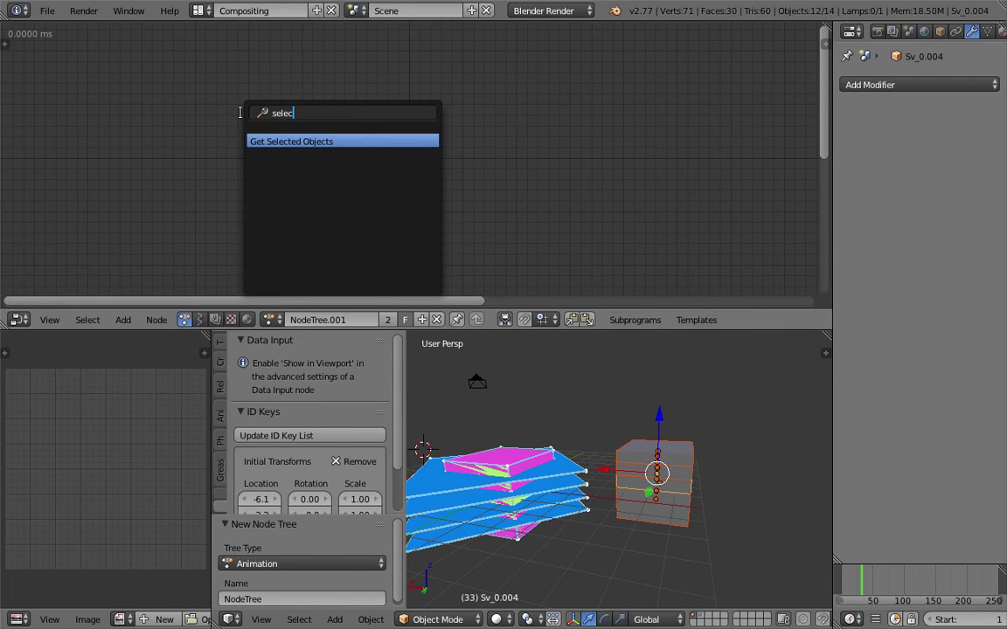
key(Return)
click(260, 118)
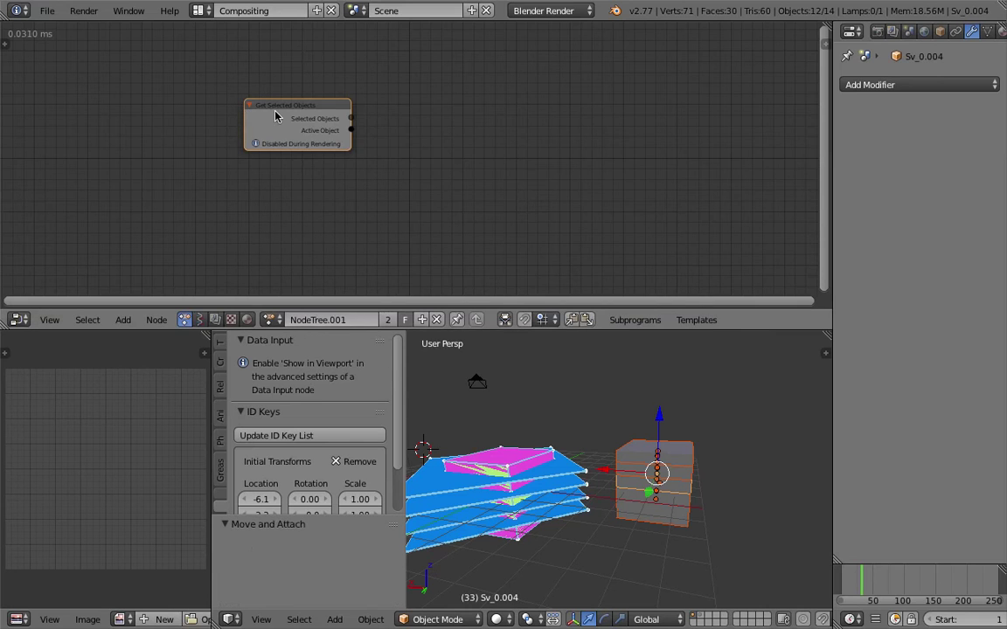
scroll(255, 136, up, 3)
middle_drag(185, 118, 211, 110)
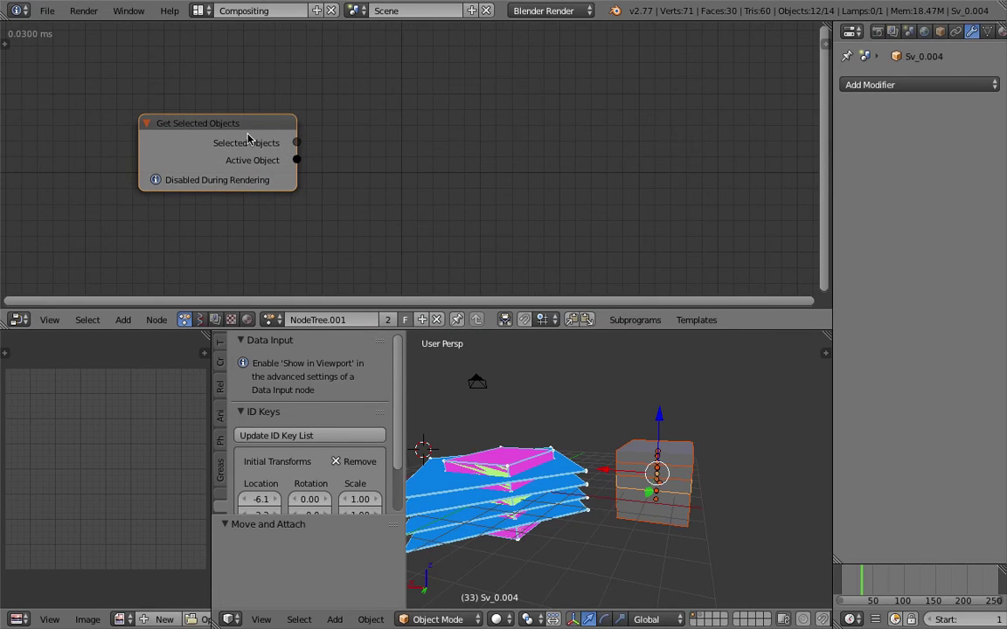
Create a loop through the Selected Objects output and place its Loop Input node beside the Invoke Subprogram node.
key(w)
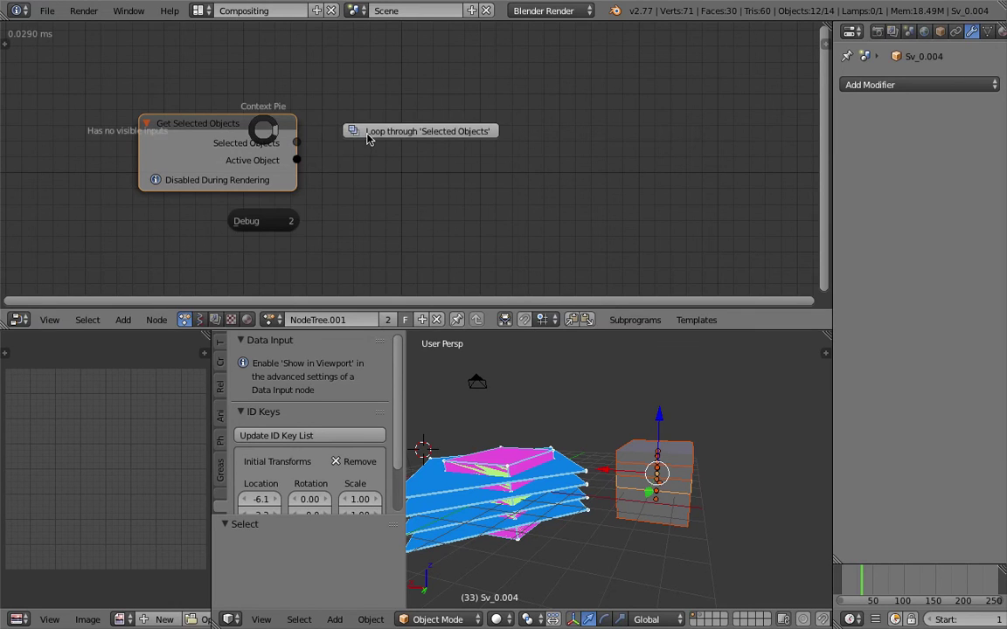
click(370, 134)
click(551, 99)
Add an Object Transforms Output node and place it beyond the Loop Input node.
middle_drag(467, 99, 459, 100)
scroll(467, 100, down, 3)
middle_drag(686, 121, 566, 120)
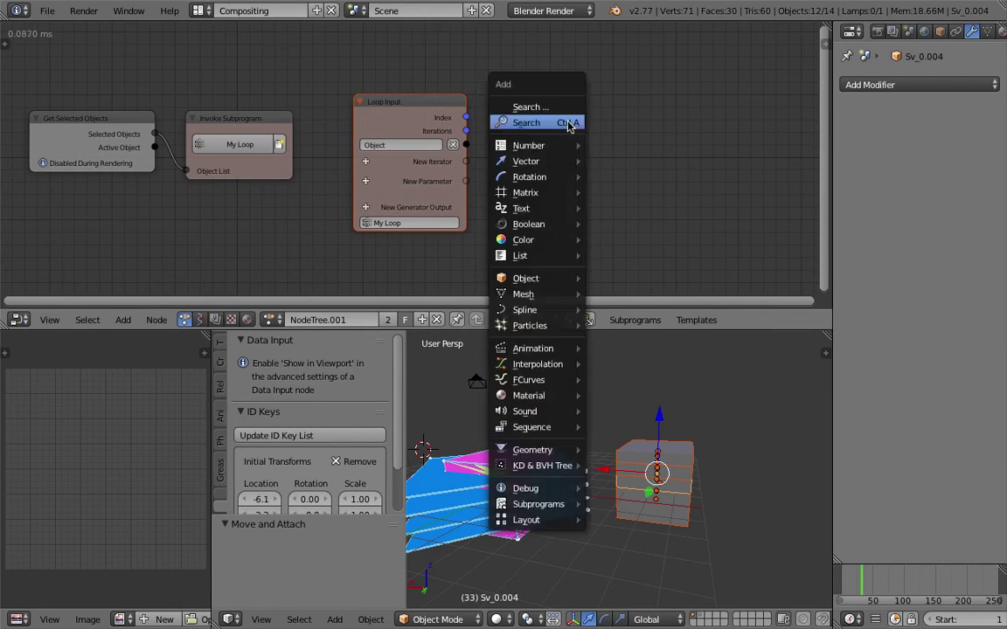
key(ctrl+a)
text(obejct)
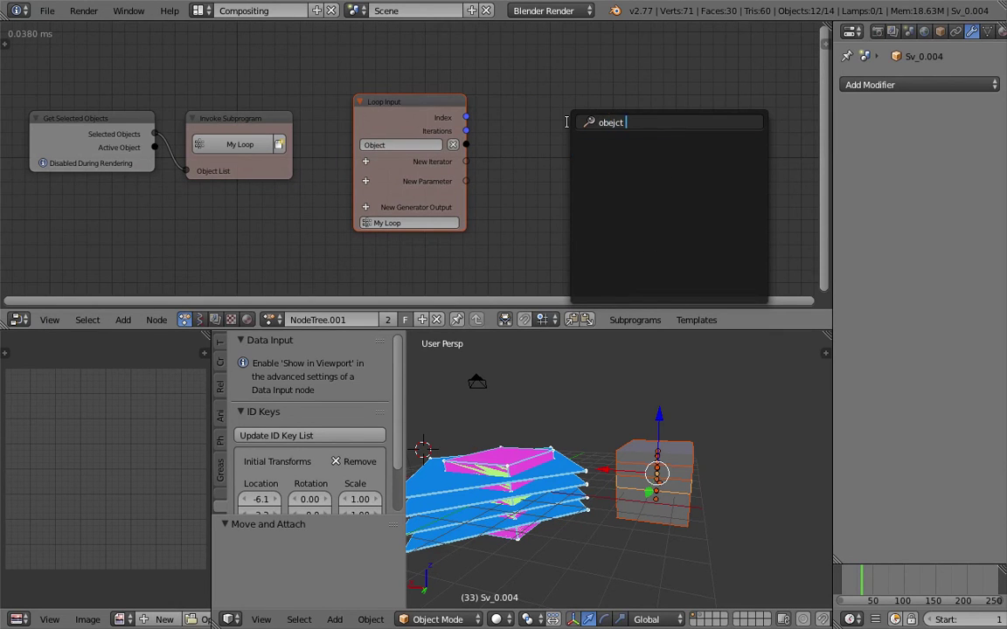
key(ctrl+a)
text(object tr)
key(Down)
key(Up)
key(Return)
click(642, 120)
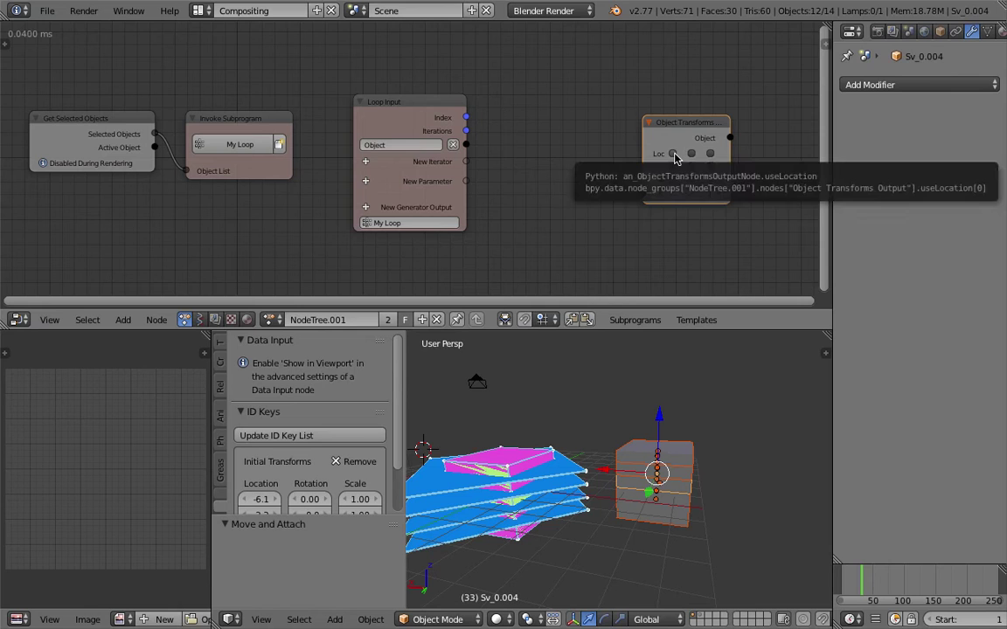
Enable X and Y location on the Object Transforms Output node and connect the loop's Object to it.
drag(673, 155, 690, 157)
middle_drag(691, 385, 665, 416)
drag(466, 144, 643, 194)
drag(659, 121, 701, 119)
Add an Object ID Key node above the loop's Object link and set its key to Initial Transforms.
key(ctrl+a)
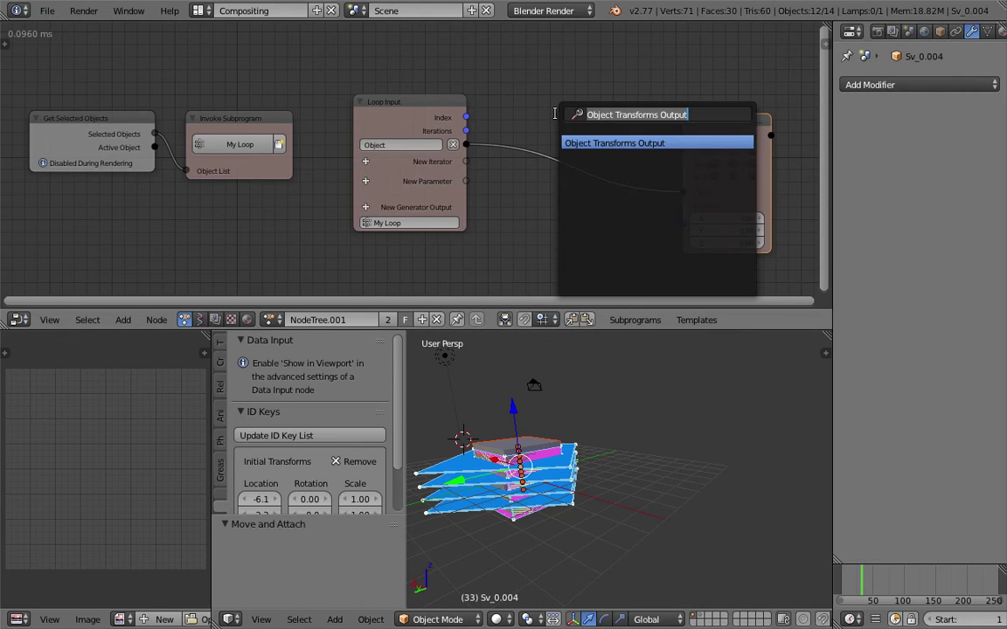
text(id)
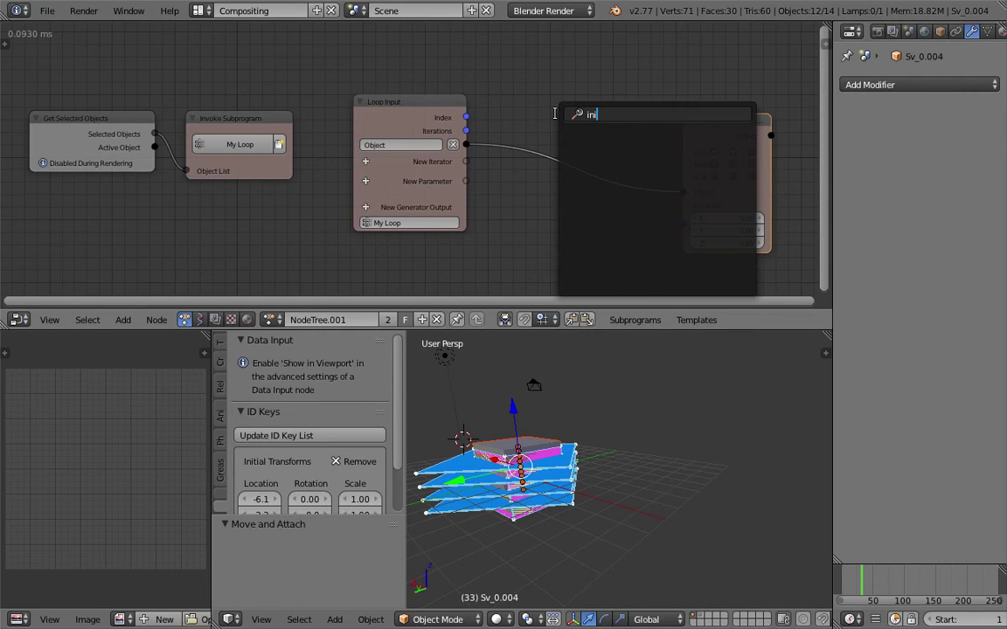
key(Down)
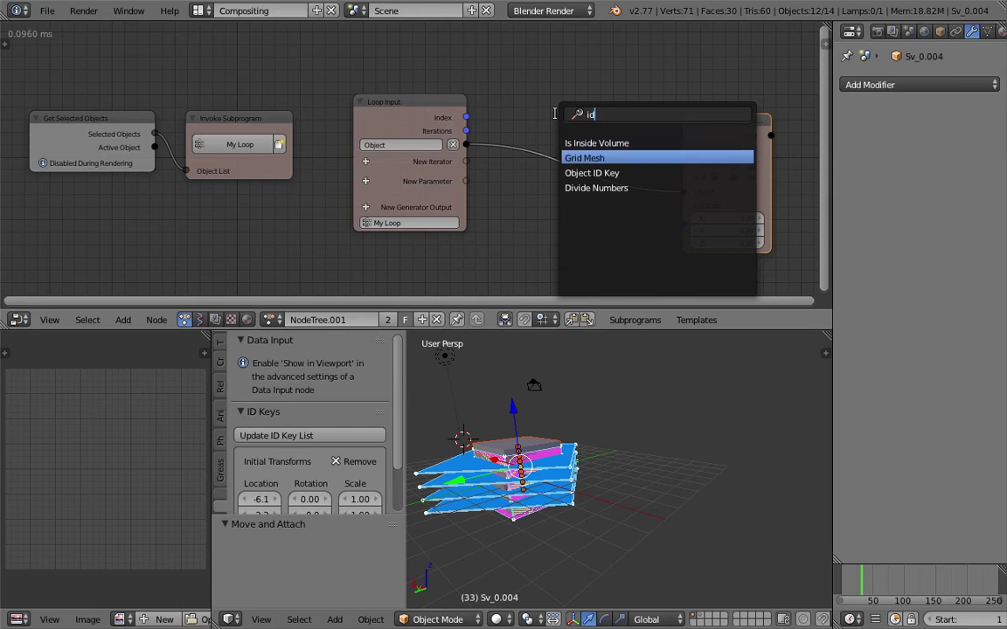
key(Down)
key(Return)
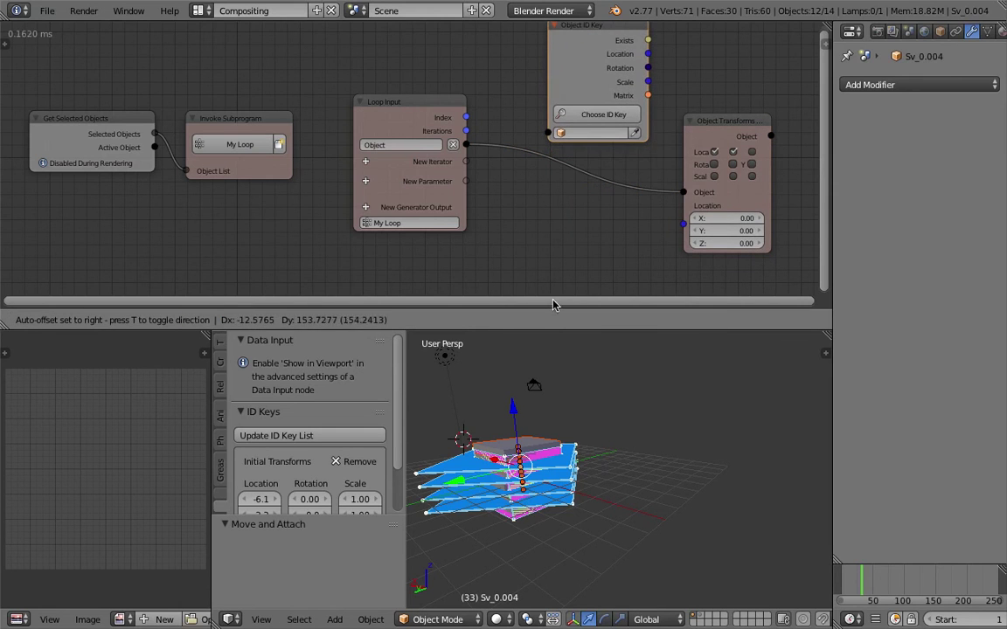
click(545, 19)
click(587, 113)
text(ini)
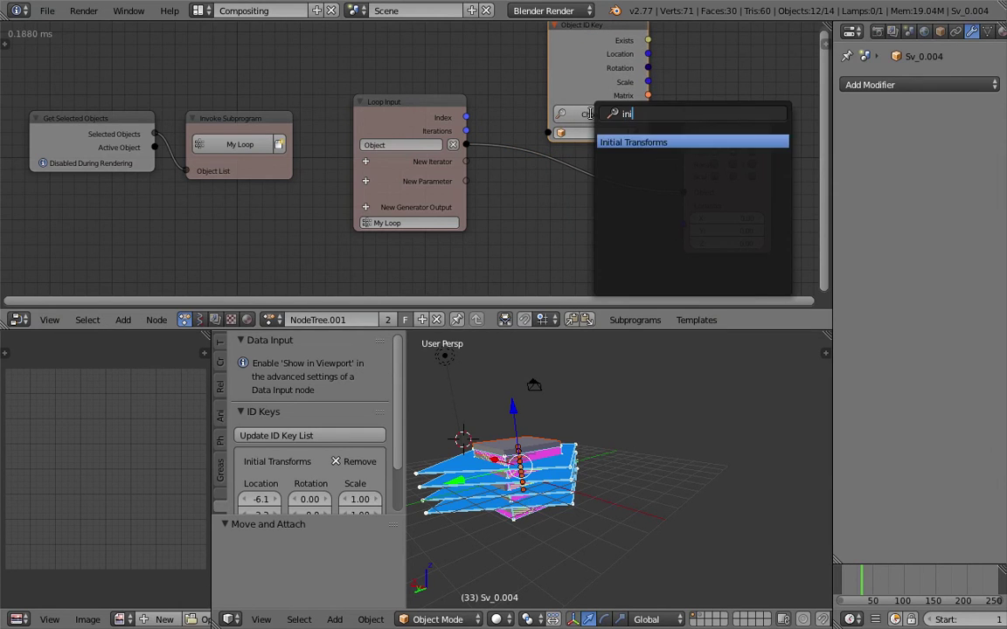
key(Return)
Connect the loop's Object to the Object ID Key node and its Location output to the Object Transforms Output node.
middle_drag(572, 168, 556, 213)
drag(452, 190, 531, 179)
drag(566, 72, 551, 66)
drag(619, 94, 666, 269)
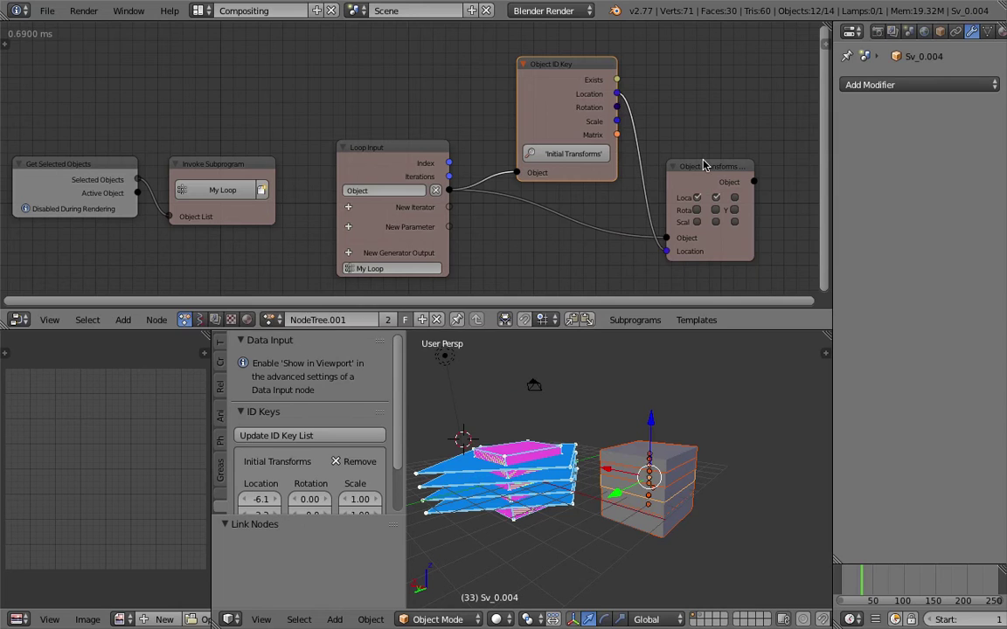
Move the Object ID Key and Object Transforms Output nodes apart to make room between them.
drag(705, 166, 732, 155)
middle_drag(592, 174, 537, 203)
drag(530, 94, 538, 79)
middle_drag(699, 194, 743, 139)
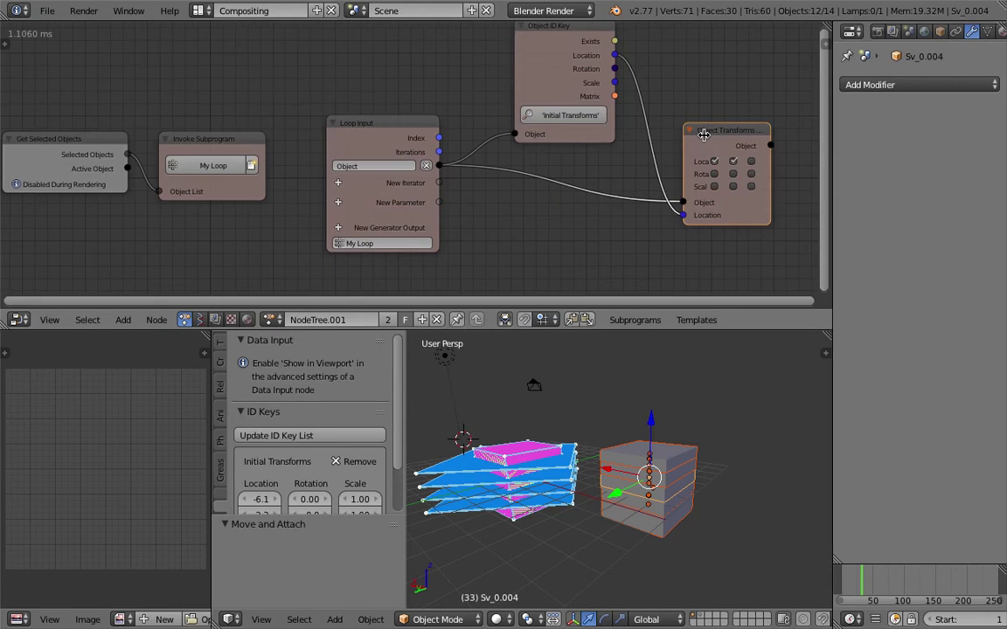
drag(725, 136, 783, 133)
middle_drag(662, 144, 621, 141)
scroll(584, 179, down, 1)
middle_drag(584, 185, 557, 195)
drag(721, 146, 752, 152)
Add a Random Vector node and shift the Object Transforms Output node further away from it.
key(ctrl+a)
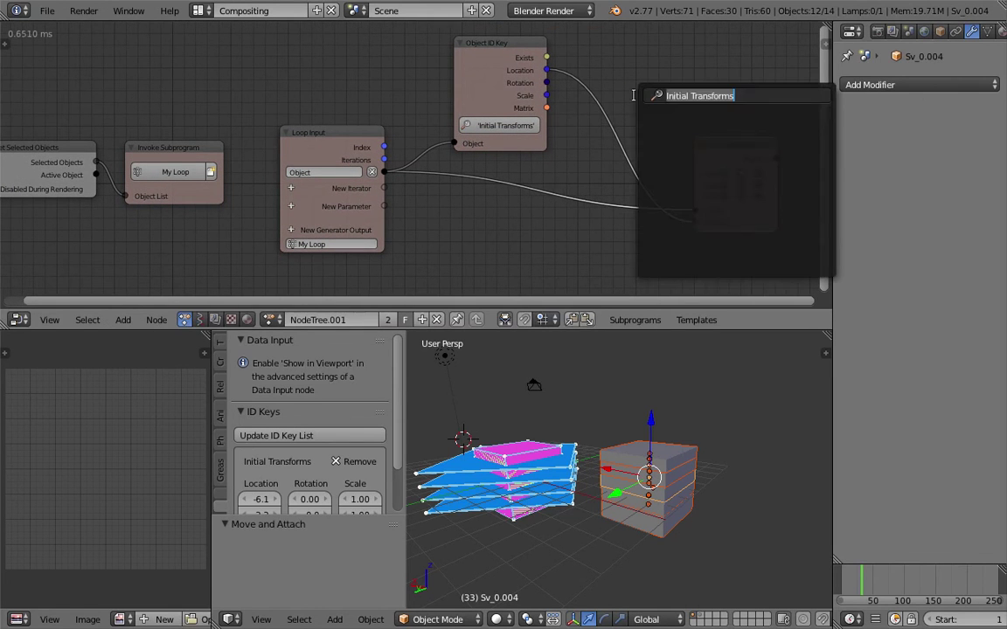
text(ran)
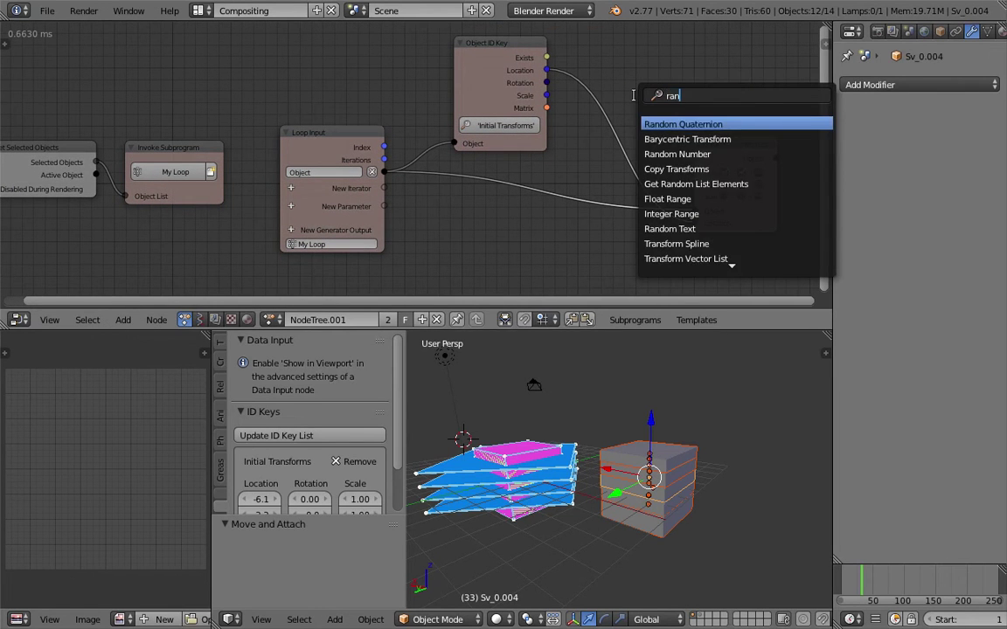
text(dom v)
key(Return)
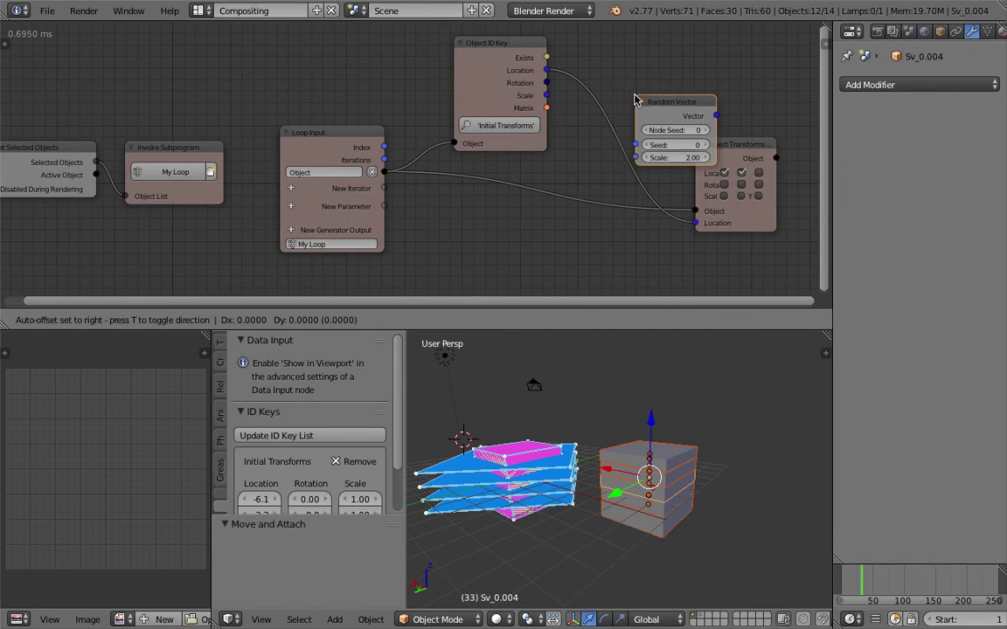
click(645, 80)
drag(763, 146, 802, 152)
middle_drag(726, 103, 606, 113)
Insert a Vector Math node set to Add into the Location link before the Object Transforms Output node.
key(shift+a)
click(660, 91)
text(vector m)
key(Return)
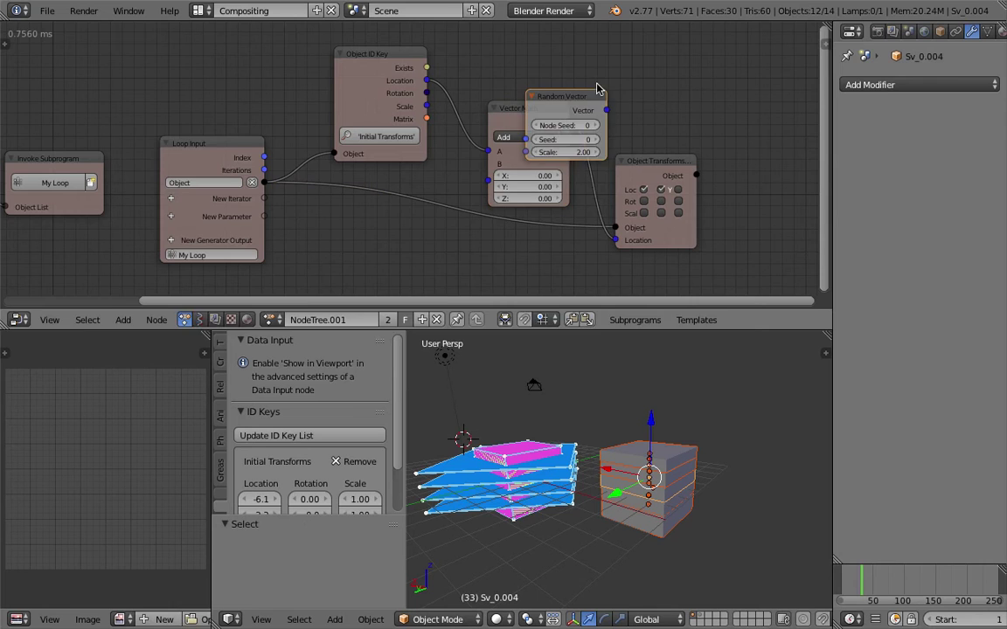
Move the Random Vector node below, connect its Vector to Vector Math input B and the loop's Index to its Seed.
drag(427, 213, 409, 229)
drag(418, 243, 488, 165)
drag(264, 157, 337, 272)
middle_drag(347, 296, 358, 272)
Set the Random Vector scale to about 1.82 and its node seed to 37, moving the Object Transforms Output node aside.
mouse_move(397, 259)
mouse_down()
mouse_move(454, 257)
mouse_move(378, 258)
mouse_up()
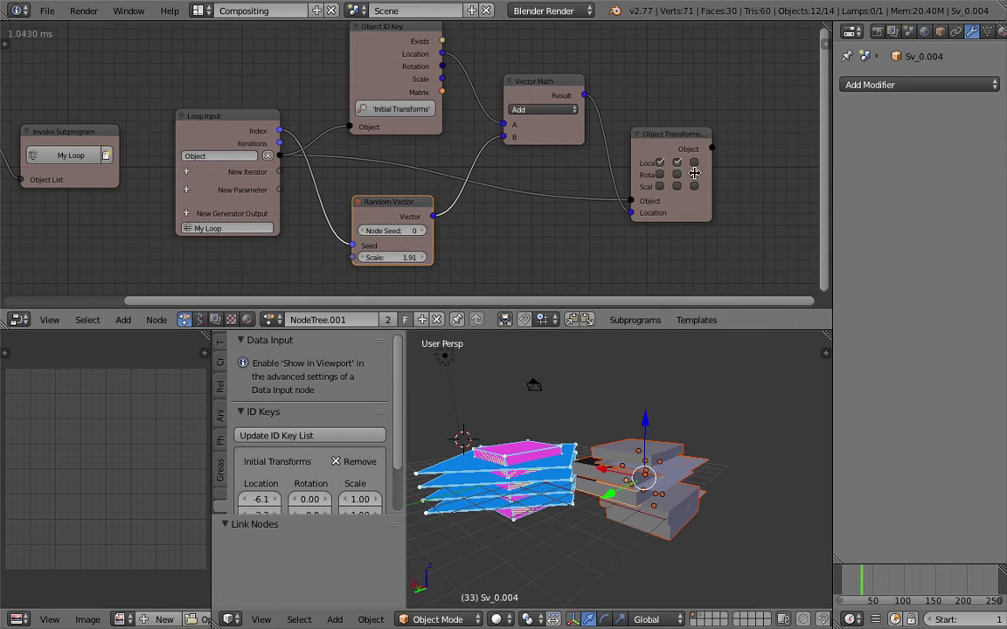
click(678, 133)
drag(678, 132, 709, 118)
middle_drag(567, 372, 627, 448)
drag(402, 256, 265, 377)
drag(394, 231, 420, 231)
Select single displaced pieces one at a time to check how the node setup affects them.
right_click(641, 454)
middle_drag(641, 453, 668, 424)
scroll(516, 407, up, 4)
middle_drag(517, 407, 561, 428)
right_click(536, 372)
right_click(575, 471)
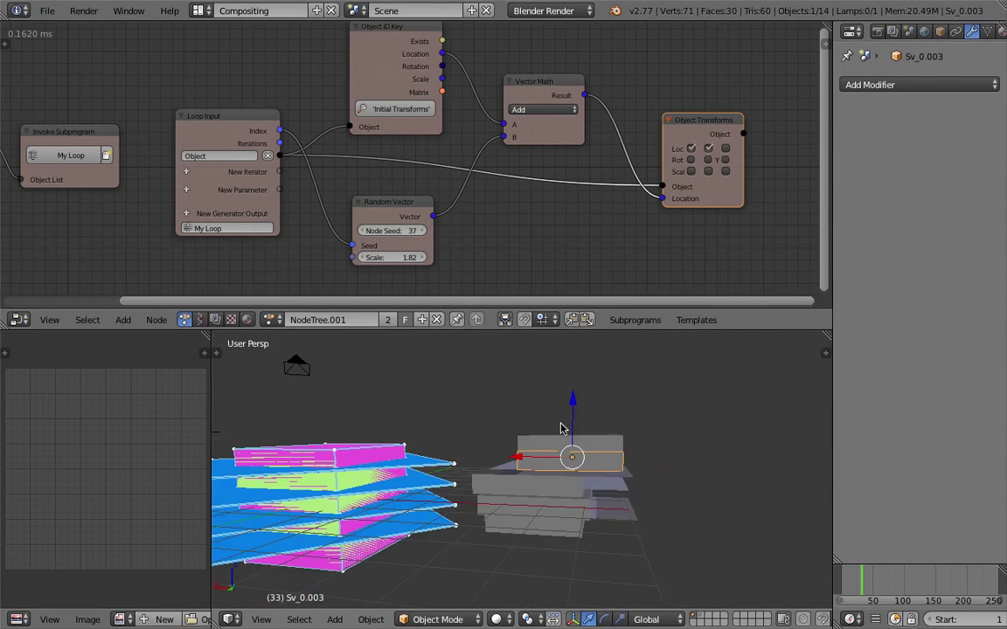
Lasso-select most of the stacked pieces and set the Random Vector node seed to 109 and scale to 1.37.
ctrl+drag(540, 402, 597, 499)
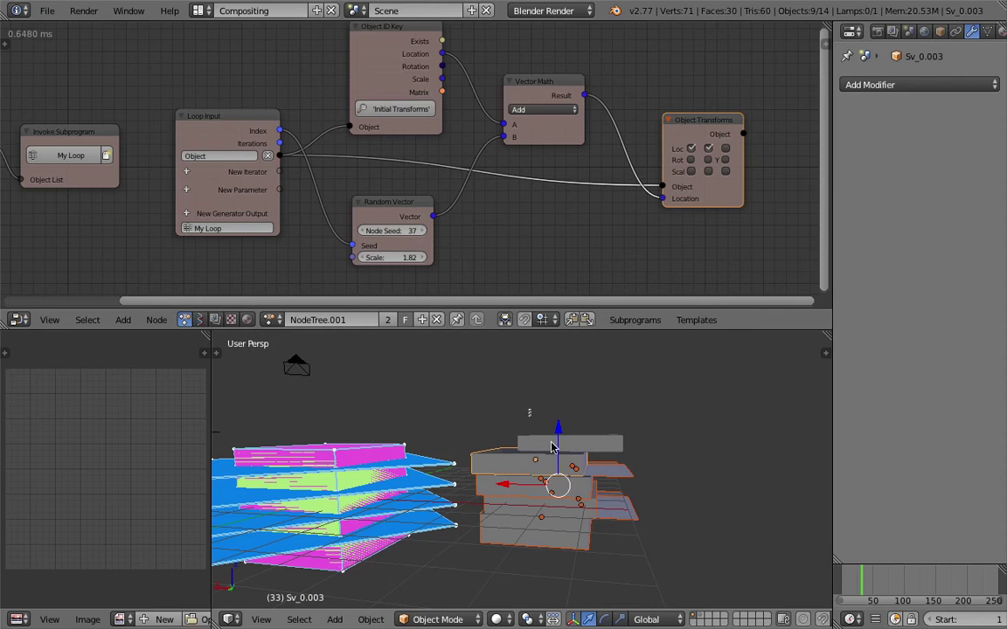
drag(613, 553, 614, 553)
middle_drag(594, 464, 558, 472)
drag(404, 230, 421, 231)
drag(405, 257, 441, 233)
Pick individual pieces across the whole stack to examine how each responds to being selected.
middle_drag(625, 496, 627, 427)
right_click(632, 433)
right_click(653, 481)
right_click(661, 472)
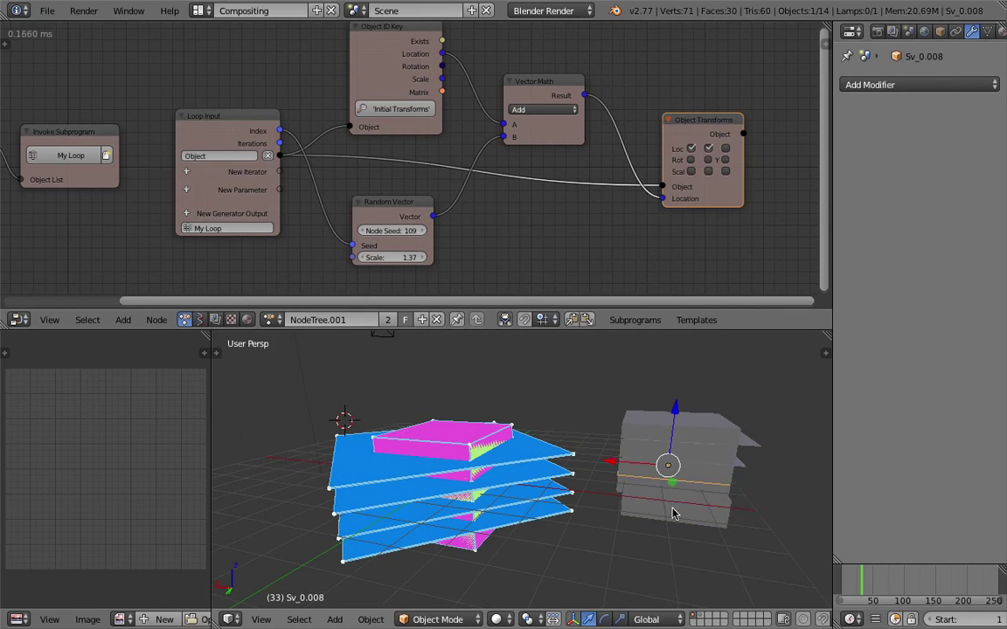
right_click(707, 483)
right_click(727, 465)
right_click(743, 436)
right_click(733, 465)
right_click(742, 464)
right_click(739, 456)
Box-select the whole stack of displaced pieces.
key(b)
drag(652, 378, 727, 539)
middle_drag(603, 472, 516, 288)
scroll(507, 234, down, 2)
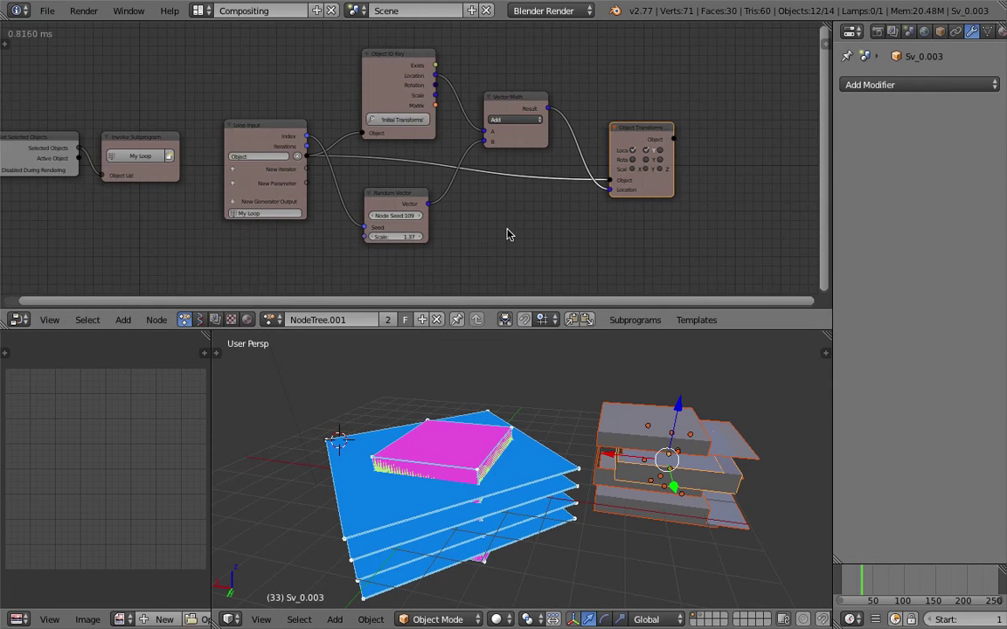
Delete all nodes from the Animation Nodes tree and delete the selected pieces from the scene.
key(x)
middle_drag(636, 461, 627, 450)
key(c)
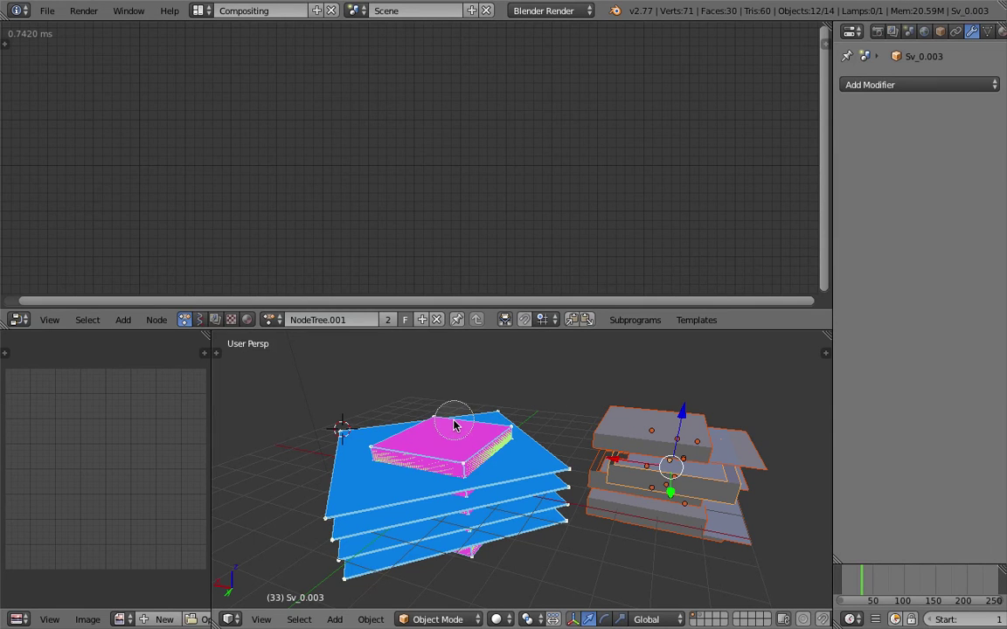
key(x)
click(548, 410)
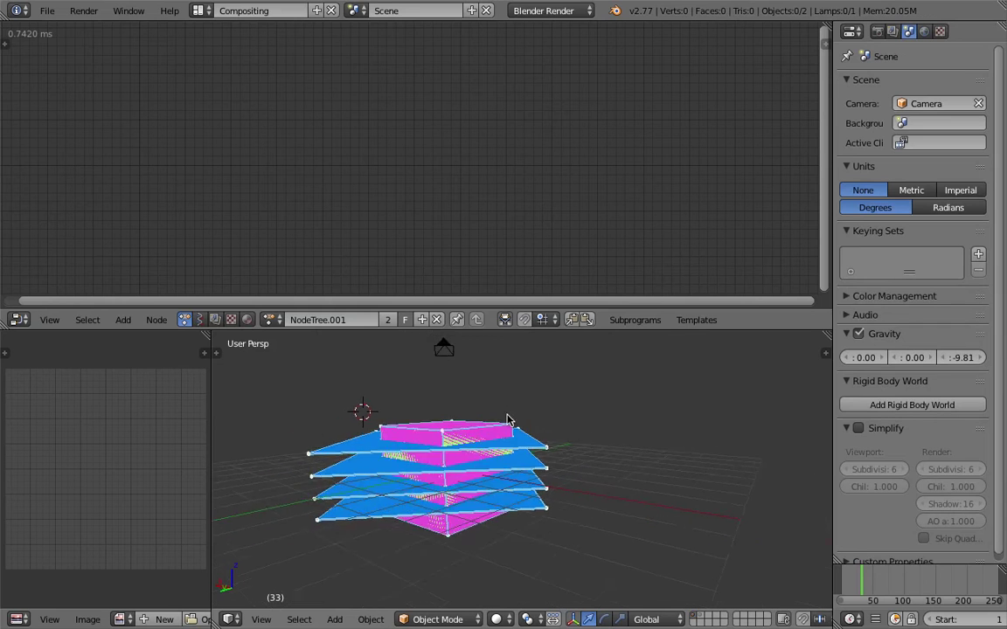
Switch the node editor to the Sverchok tree type and open NodeTree.
middle_drag(511, 427, 566, 422)
click(201, 320)
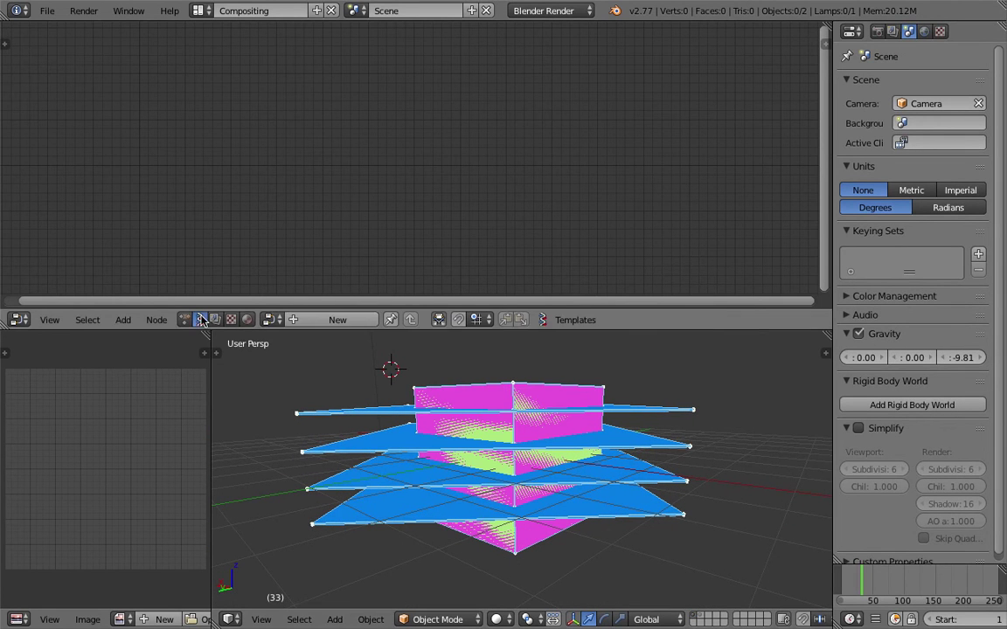
click(271, 320)
click(297, 346)
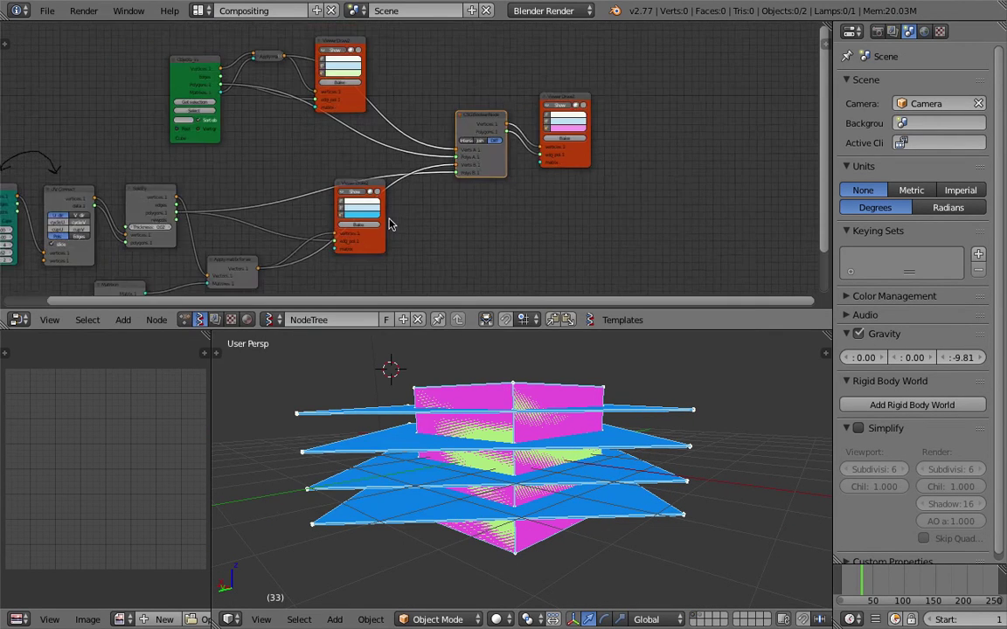
Enlarge the node editor and move the planes' Viewer Draw node away from the Apply Matrix node.
middle_drag(390, 224, 476, 216)
drag(537, 330, 538, 379)
middle_drag(518, 281, 470, 275)
mouse_move(429, 286)
mouse_down()
mouse_move(423, 275)
mouse_move(518, 288)
mouse_up()
Move the CSG Boolean node and its Viewer Draw aside, and cut all four input links of the boolean.
drag(647, 90, 733, 83)
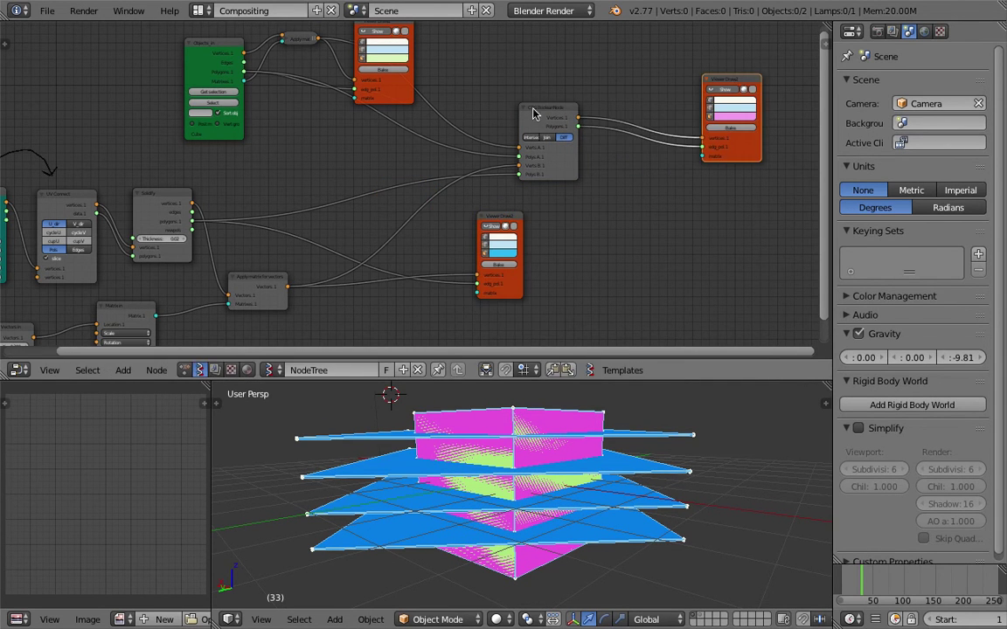
drag(548, 107, 649, 90)
middle_drag(565, 88, 562, 112)
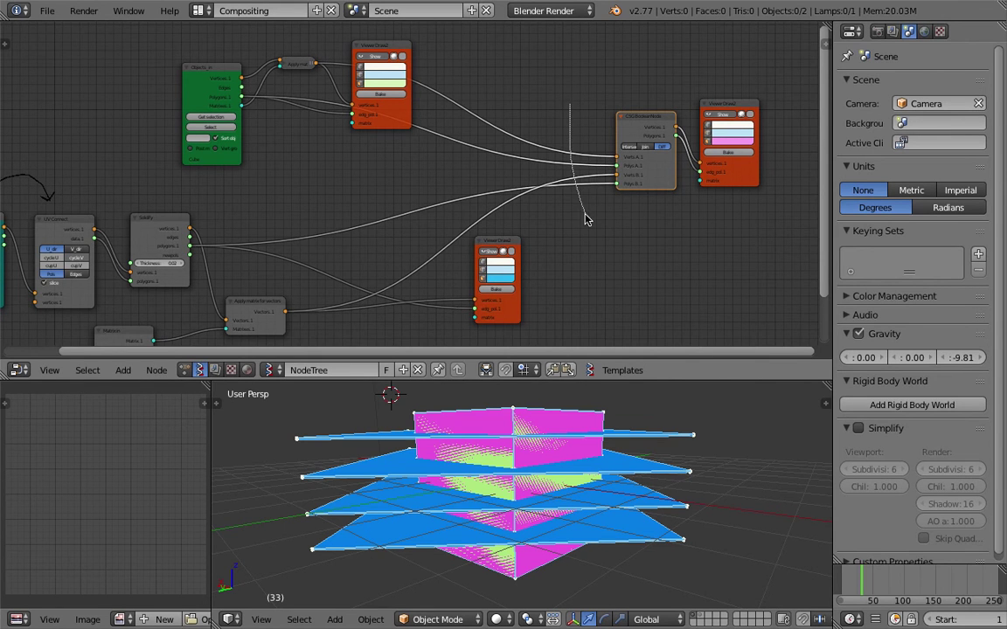
ctrl+right_drag(591, 208, 591, 210)
Save the Blender scene using Save As and save it once more.
click(48, 11)
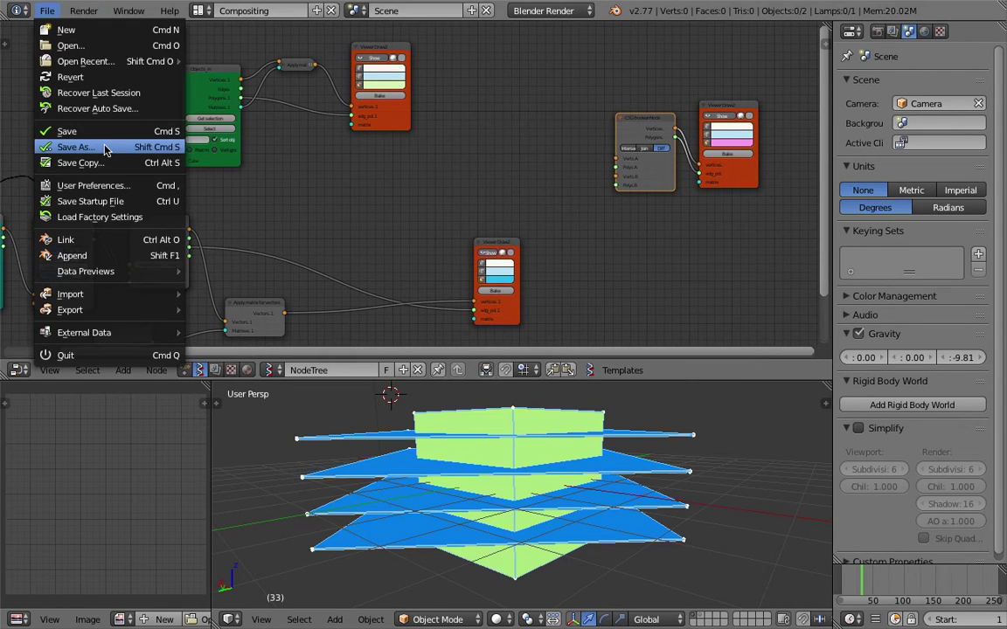
click(104, 151)
click(878, 47)
middle_drag(405, 241, 495, 154)
key(ctrl+s)
click(497, 218)
Move the planes' Viewer Draw node aside and add a Separate Loose Parts node before it.
mouse_move(592, 172)
mouse_down()
mouse_move(504, 137)
mouse_move(635, 165)
mouse_up()
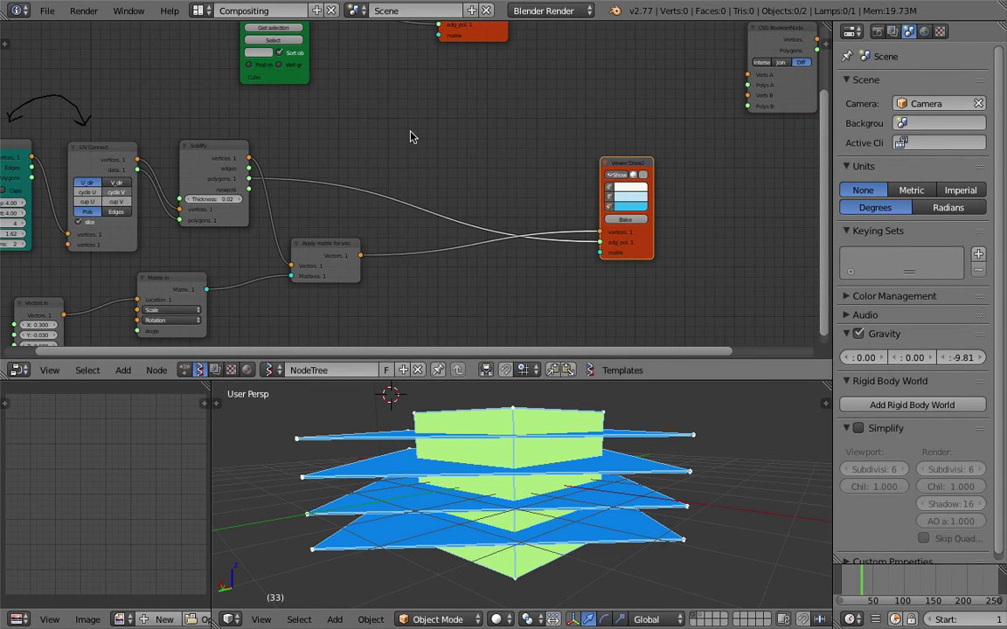
key(shift+a)
click(409, 132)
text(sepa)
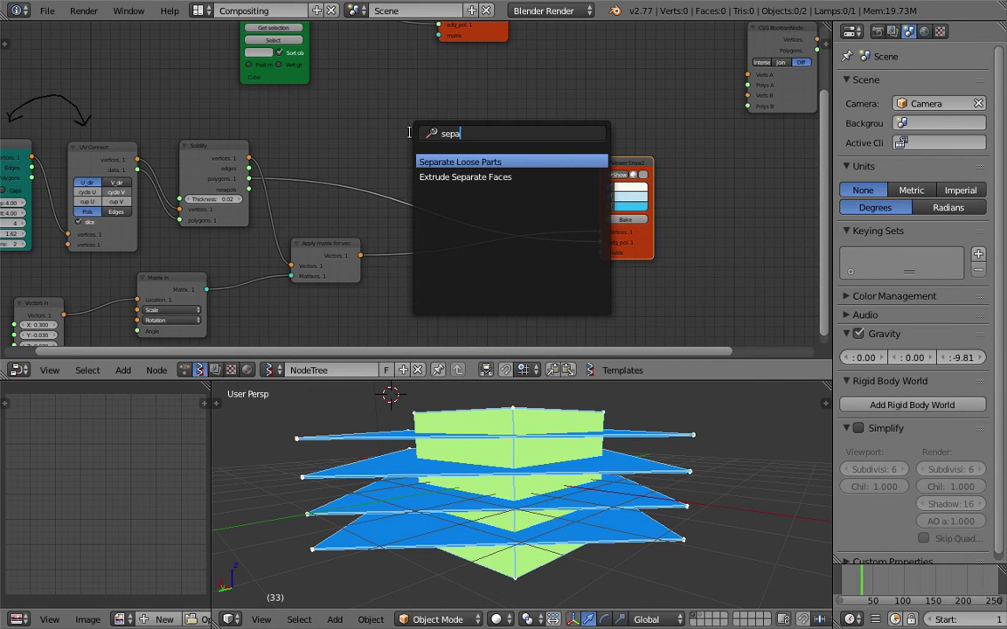
key(Return)
click(432, 133)
Connect the matrix-applied vertices and Solidify polygons to Separate Loose Parts, and its vertices and polygons to the planes' Viewer Draw.
drag(248, 158, 434, 172)
drag(321, 241, 428, 180)
drag(251, 179, 332, 185)
drag(437, 191, 433, 181)
drag(504, 162, 599, 243)
click(485, 180)
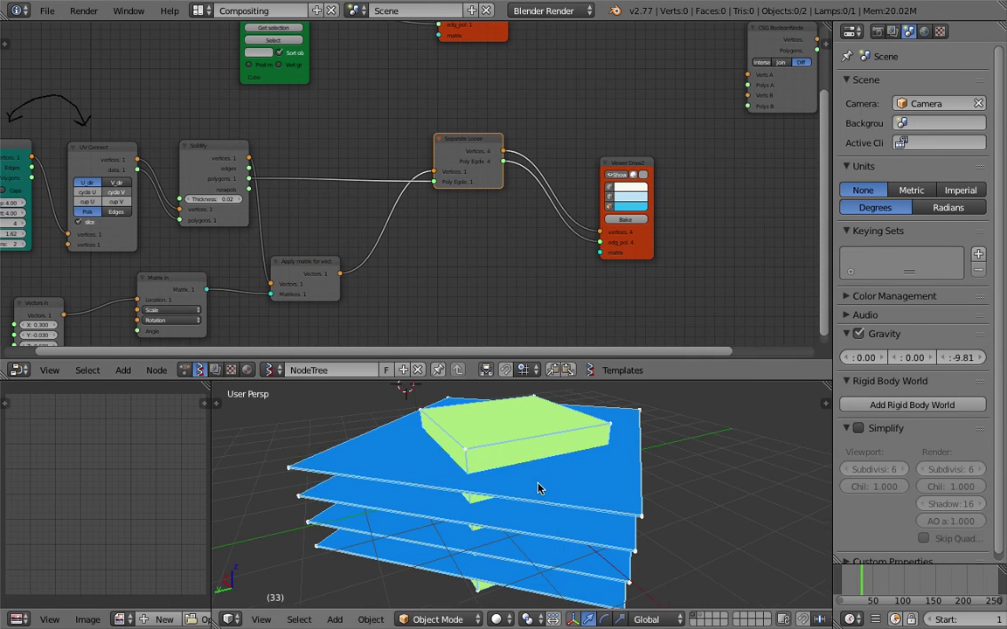
Reposition the Separate Loose node and move the planes' Viewer Draw node up beside it.
scroll(441, 229, up, 3)
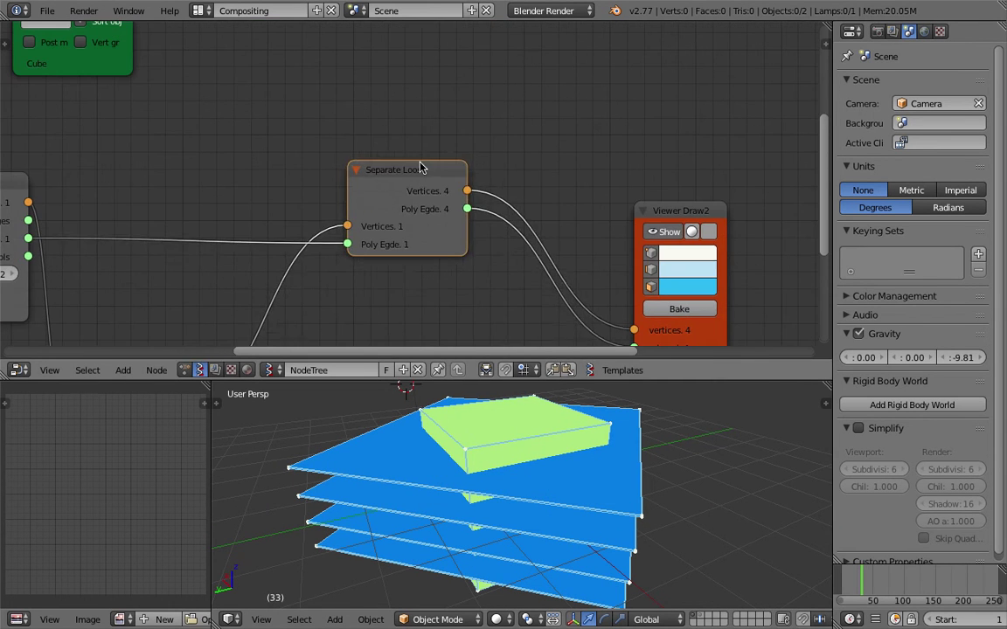
drag(420, 168, 367, 203)
scroll(359, 220, down, 2)
middle_drag(373, 222, 389, 183)
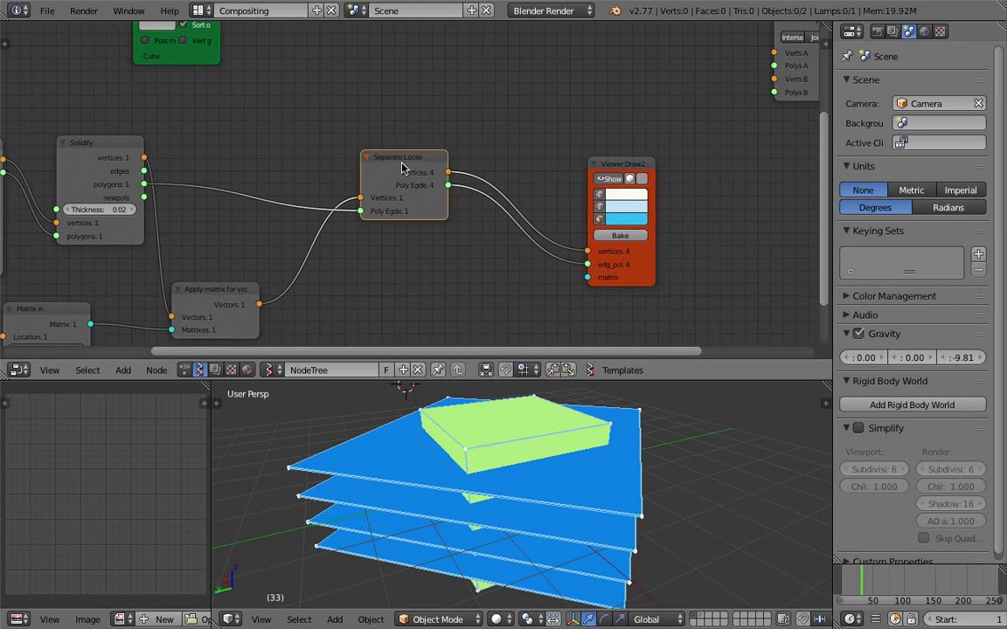
scroll(390, 183, up, 1)
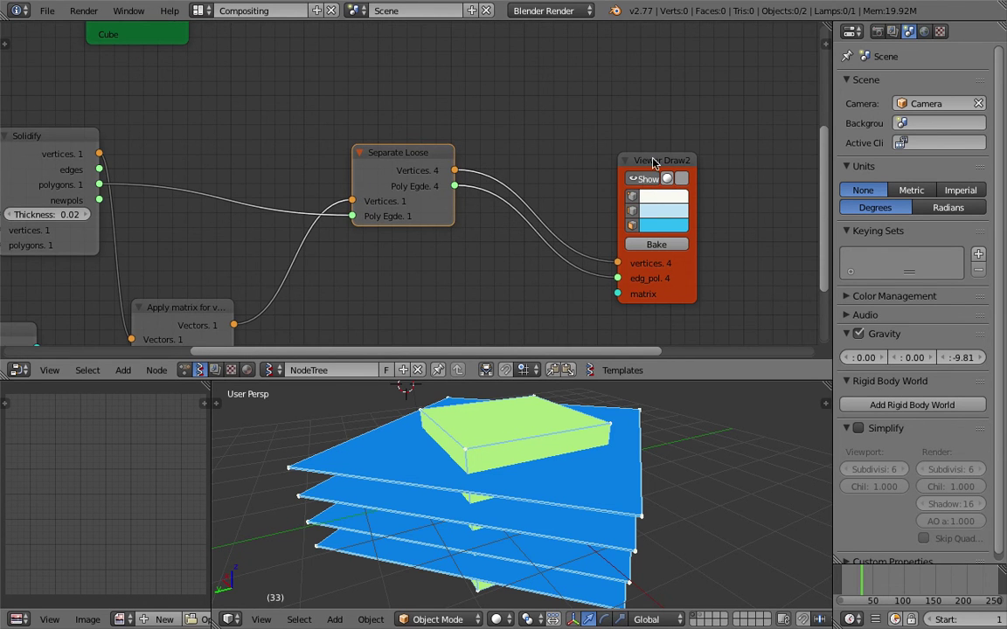
drag(653, 164, 642, 122)
middle_drag(571, 126, 564, 120)
Bake the planes' Viewer Draw into mesh objects and move three of the baked planes away from the stack.
click(639, 196)
scroll(599, 464, down, 2)
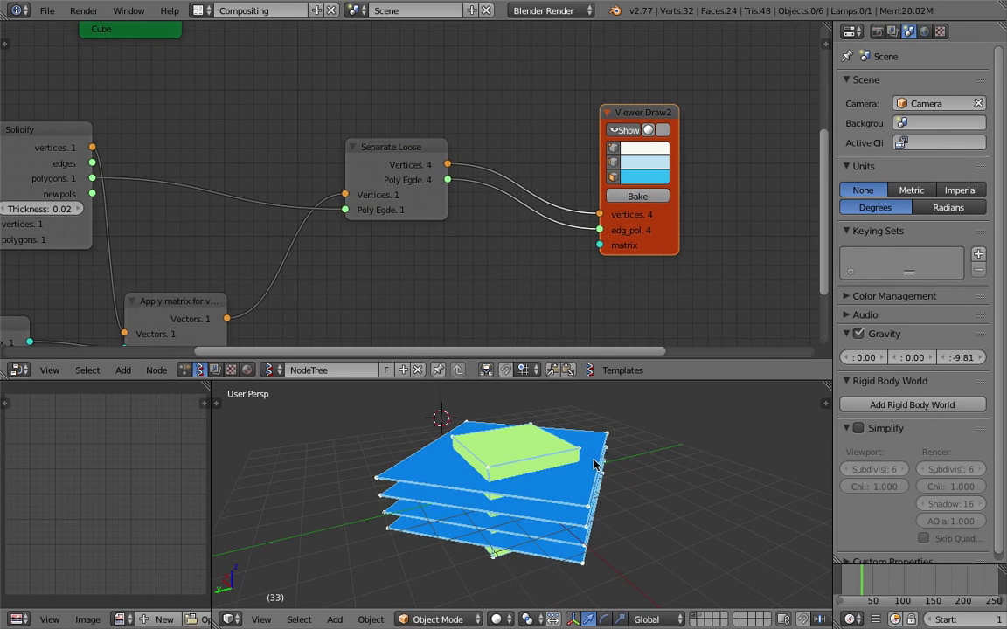
right_click(608, 447)
drag(507, 495, 625, 481)
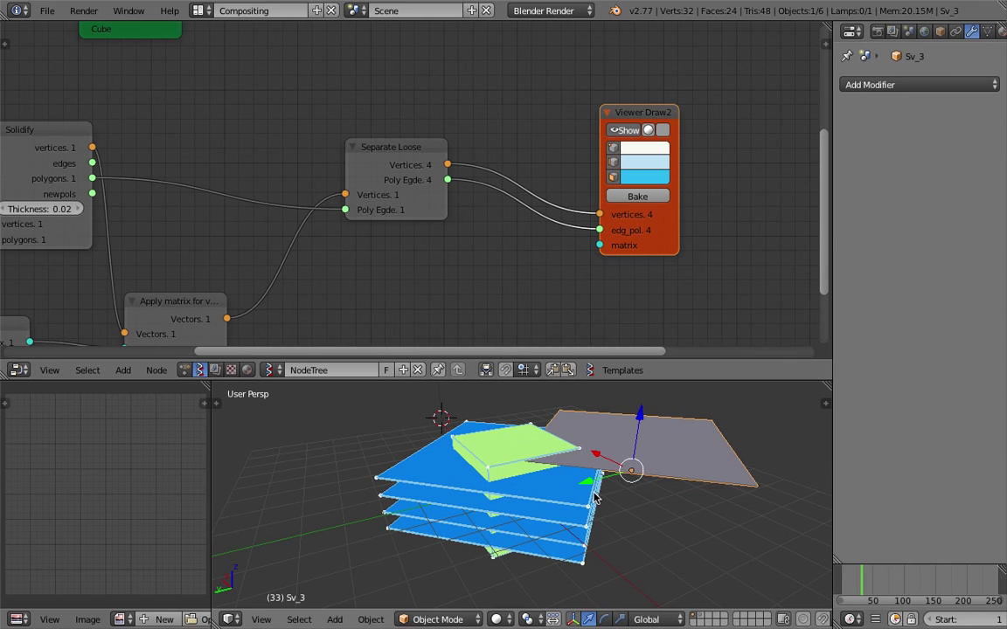
right_click(597, 501)
key(g)
click(702, 509)
right_click(572, 530)
key(g)
click(606, 536)
right_click(549, 530)
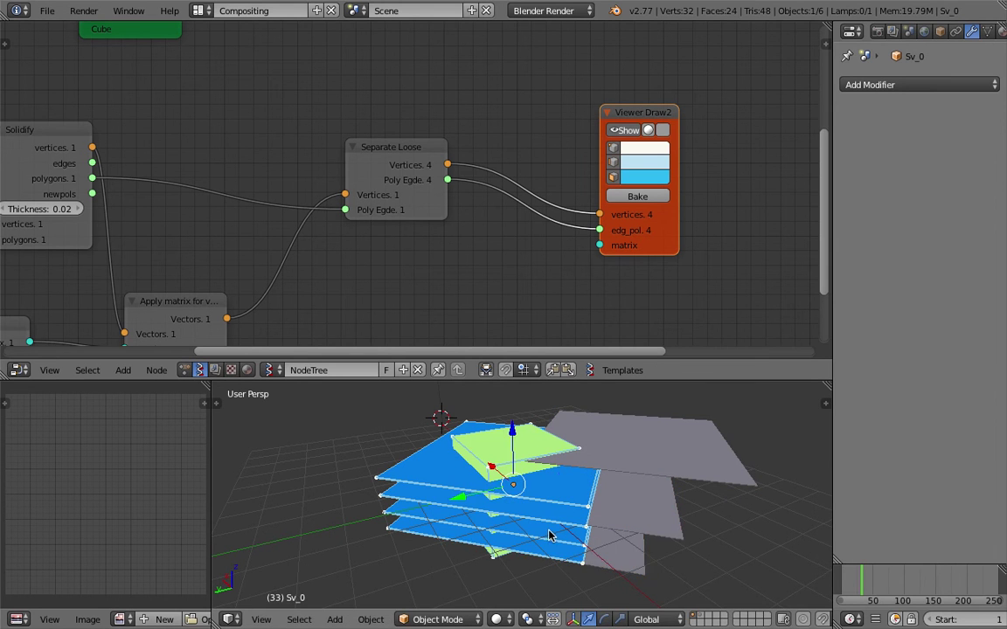
Select all objects in the 3D view and delete them, including the baked planes.
middle_drag(549, 535, 600, 483)
scroll(601, 483, down, 2)
key(a)
key(a)
key(x)
click(602, 481)
middle_drag(592, 433, 556, 439)
scroll(520, 446, up, 2)
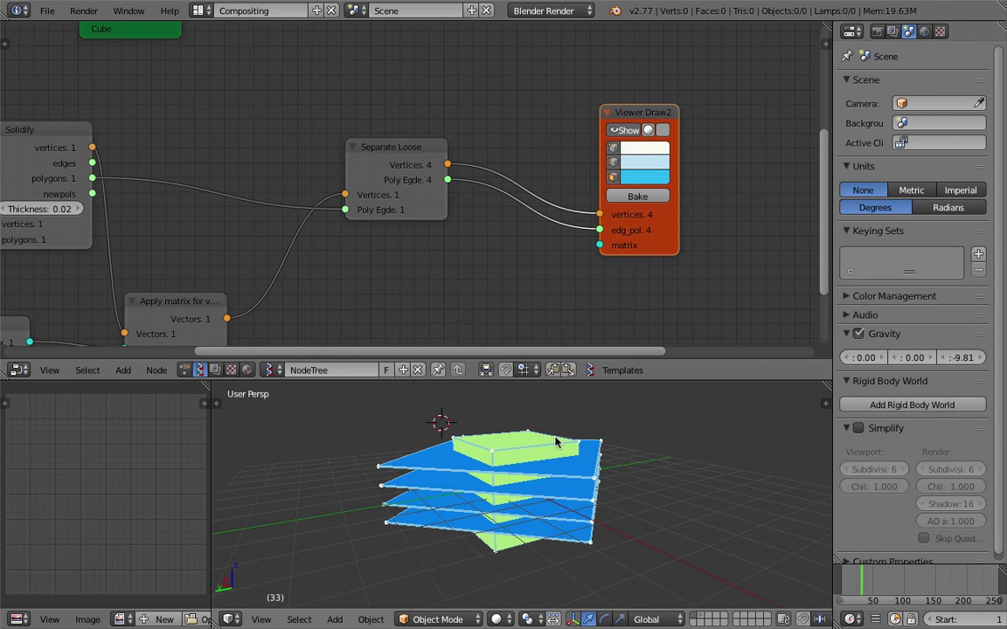
click(610, 440)
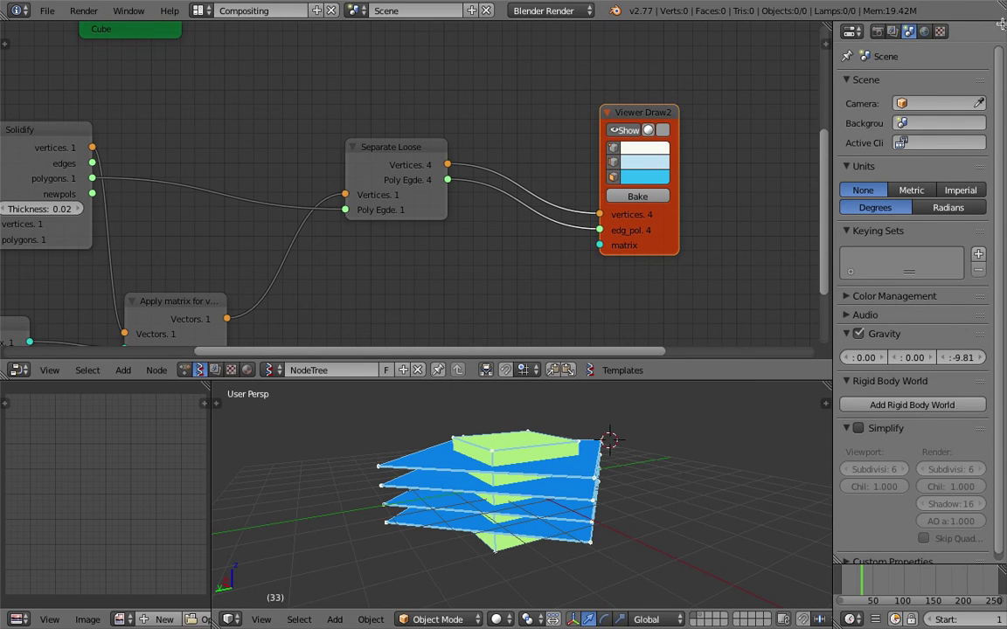
Split the Properties editor, turn the upper area into an Outliner, and select Cube in it.
drag(1000, 23, 992, 150)
click(853, 31)
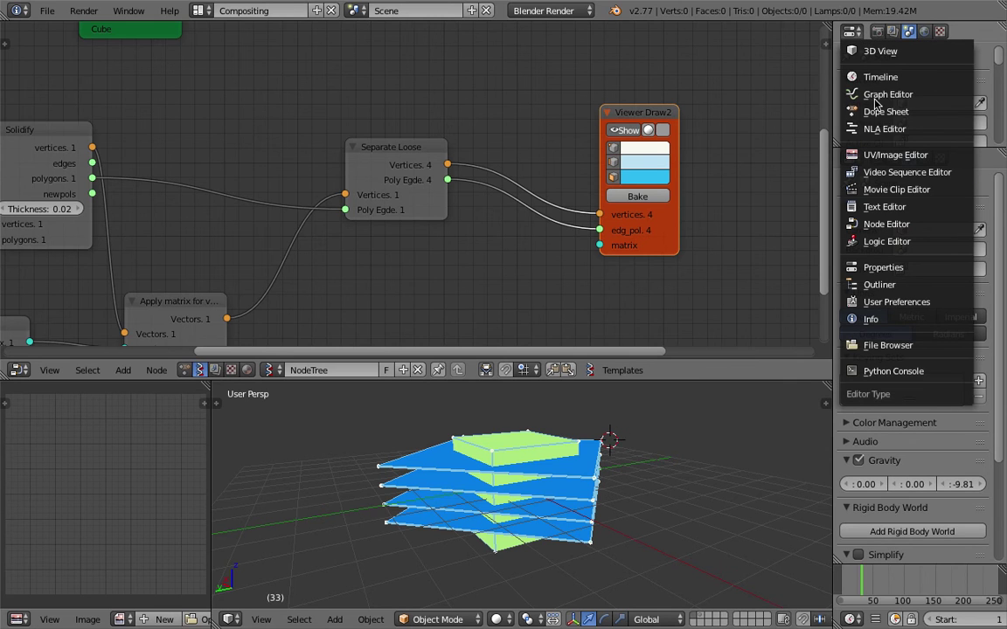
click(879, 284)
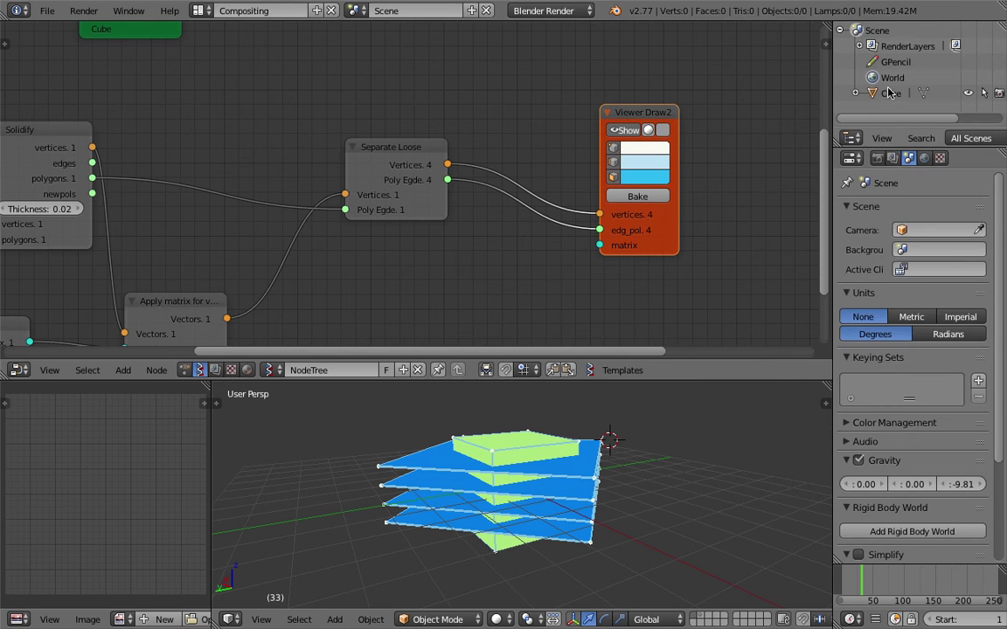
click(883, 96)
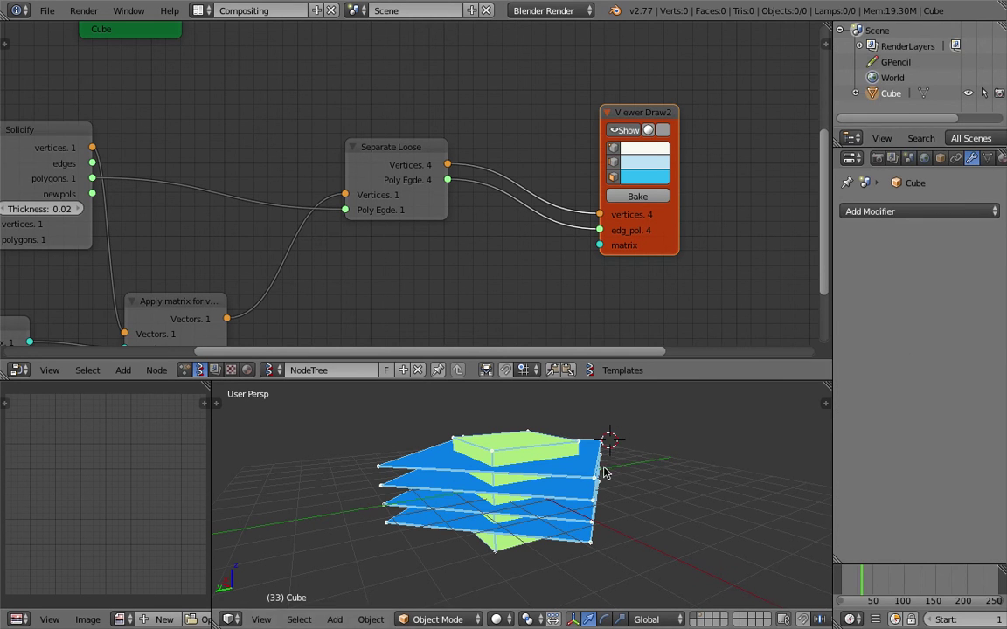
Add a new cube mesh, clear its location to the scene origin, and save the file over the existing one.
scroll(602, 473, down, 3)
key(z)
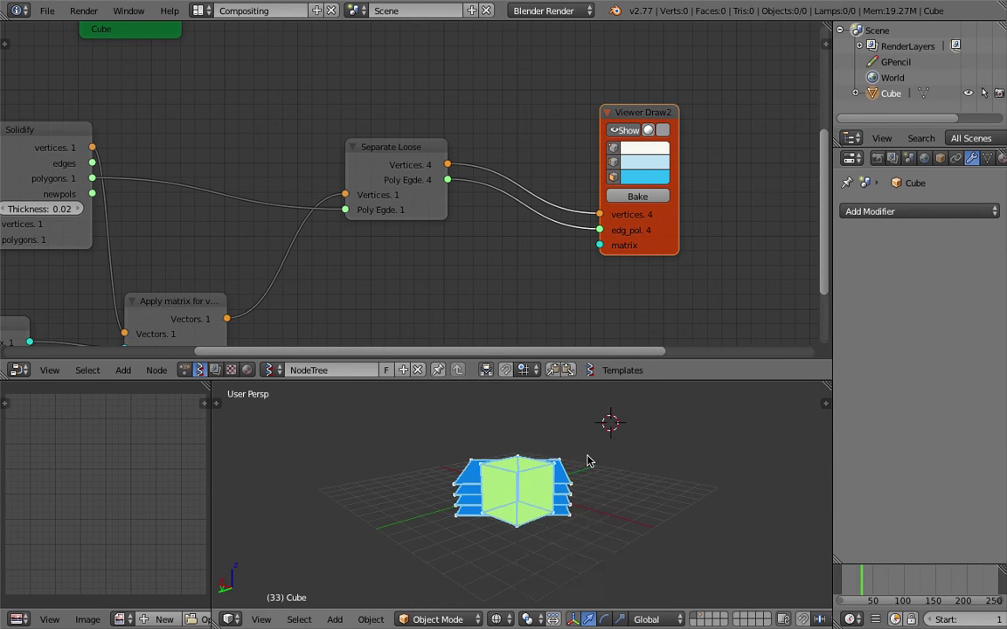
key(shift+a)
mouse_move(600, 386)
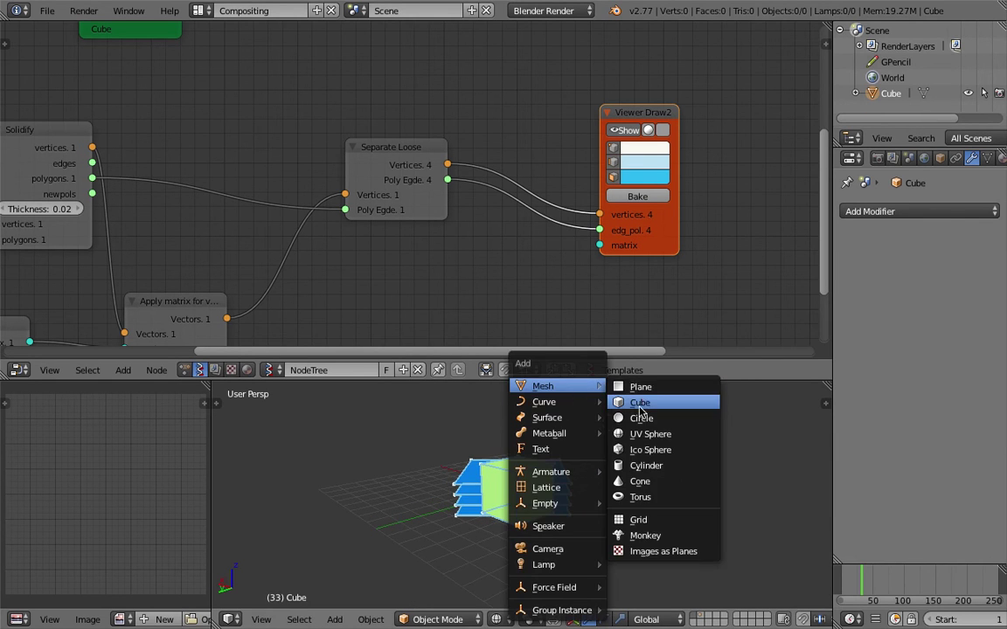
click(640, 403)
key(alt+g)
middle_drag(582, 465, 584, 488)
key(z)
key(z)
key(z)
key(ctrl+s)
click(585, 489)
Load the newly added cube into the Objects In node as its selection and save the file.
scroll(262, 202, down, 2)
middle_drag(247, 196, 624, 224)
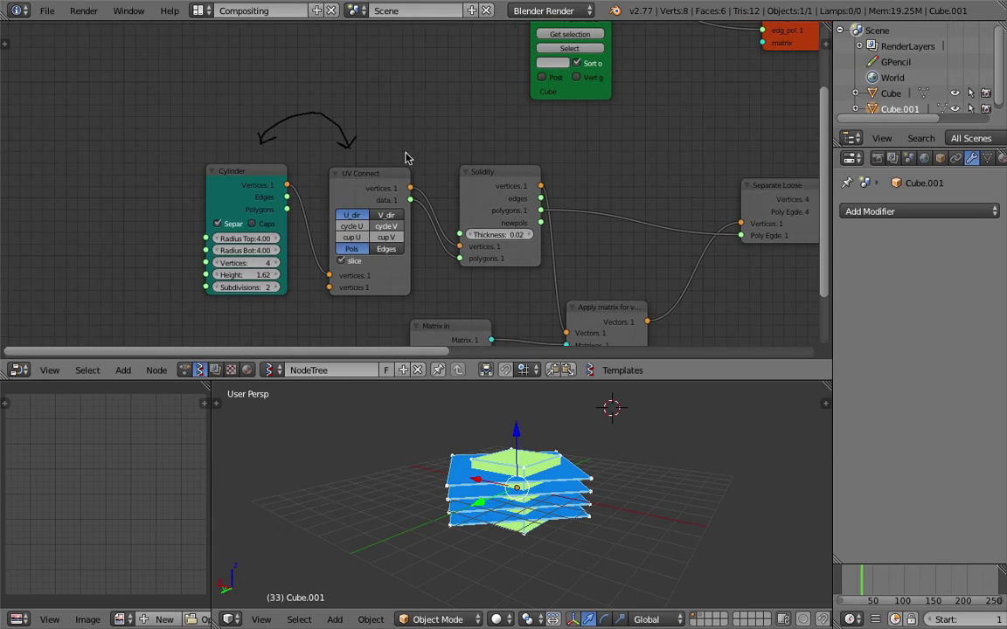
middle_drag(304, 209, 206, 366)
click(465, 191)
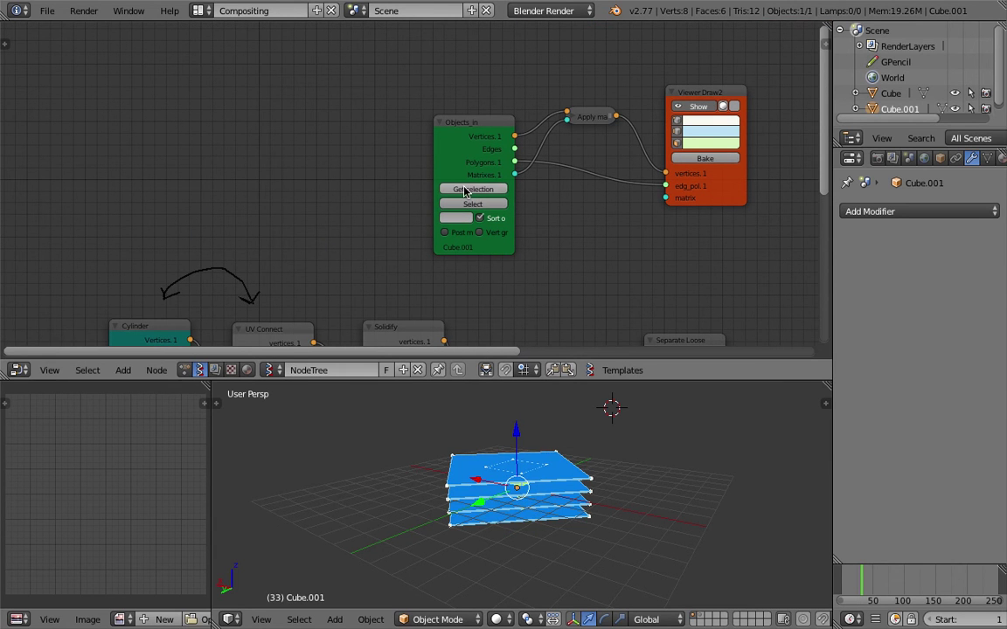
middle_drag(533, 442, 553, 455)
key(ctrl+s)
click(553, 455)
scroll(552, 455, up, 2)
scroll(552, 463, down, 1)
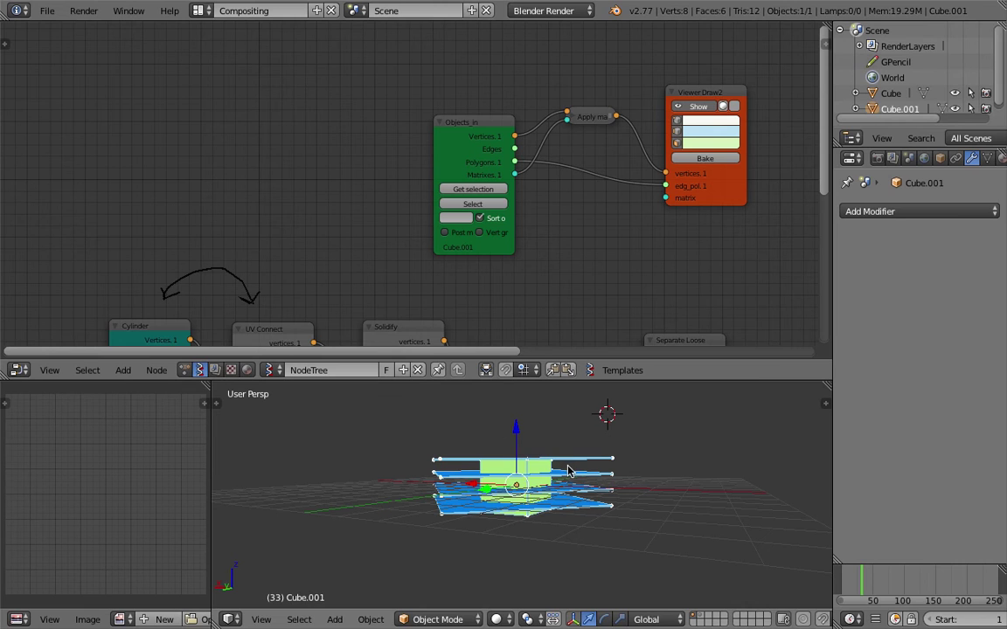
Scale the new cube up, set the current frame to 78 to refresh the node preview, and save the file.
key(s)
click(622, 485)
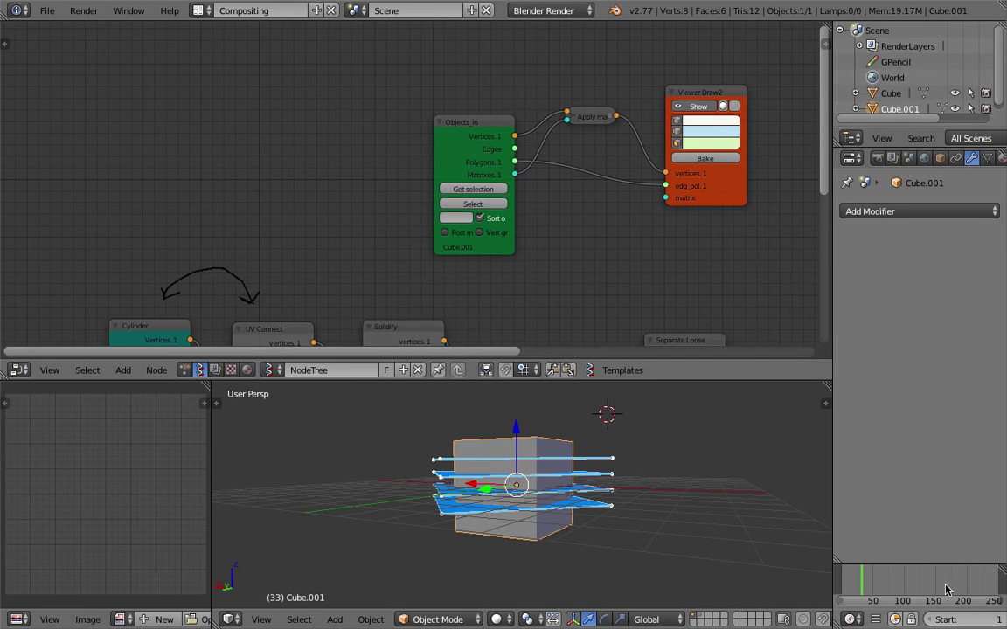
click(903, 582)
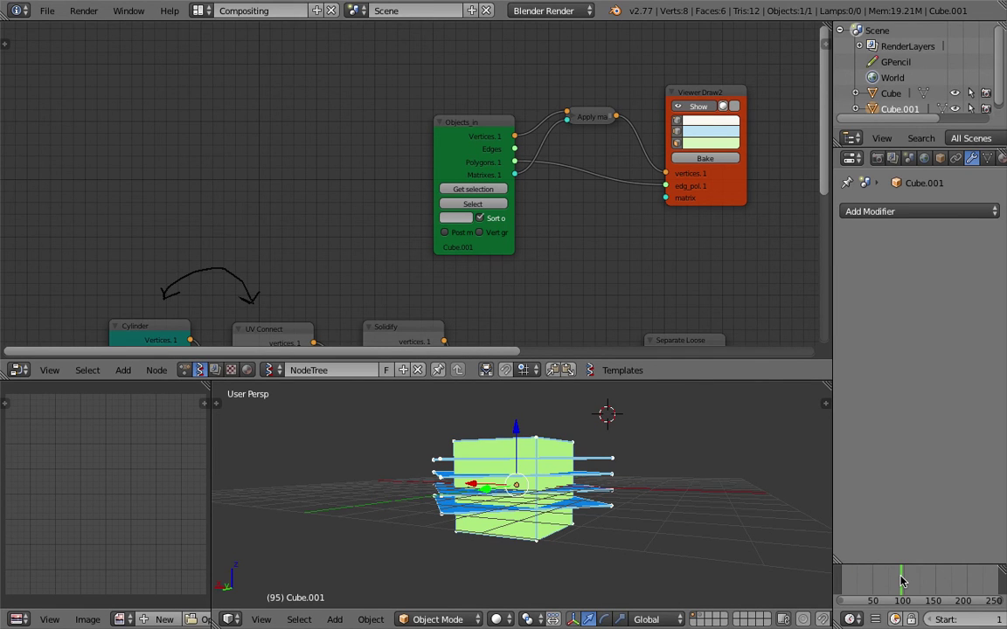
click(890, 584)
middle_drag(769, 511, 553, 489)
key(ctrl+s)
click(663, 508)
scroll(595, 488, down, 1)
scroll(980, 106, down, 1)
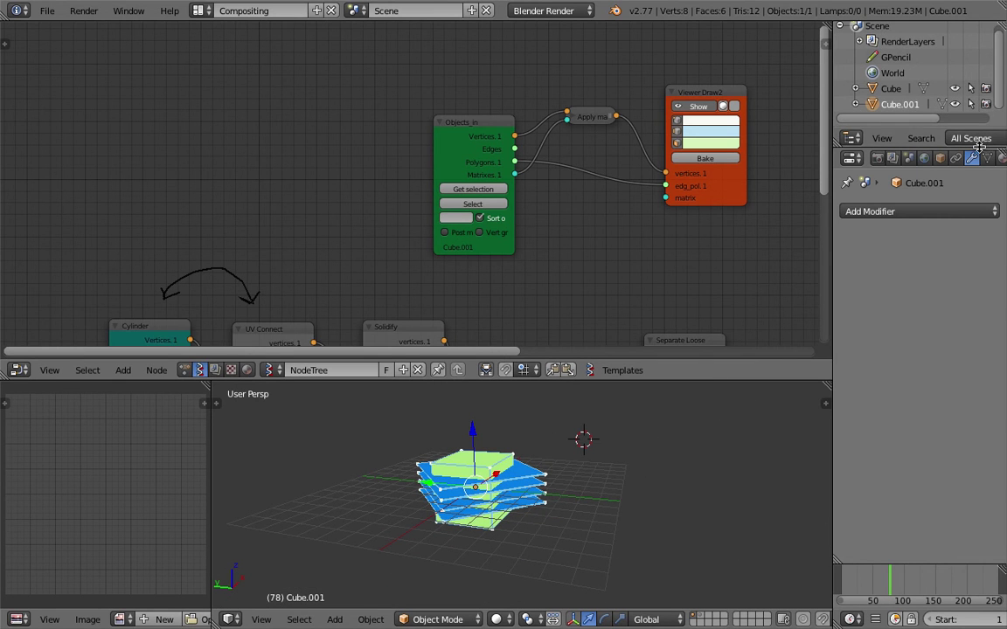
Enlarge the Outliner and hide both cube objects there, and make the 3D view taller.
drag(981, 148, 983, 172)
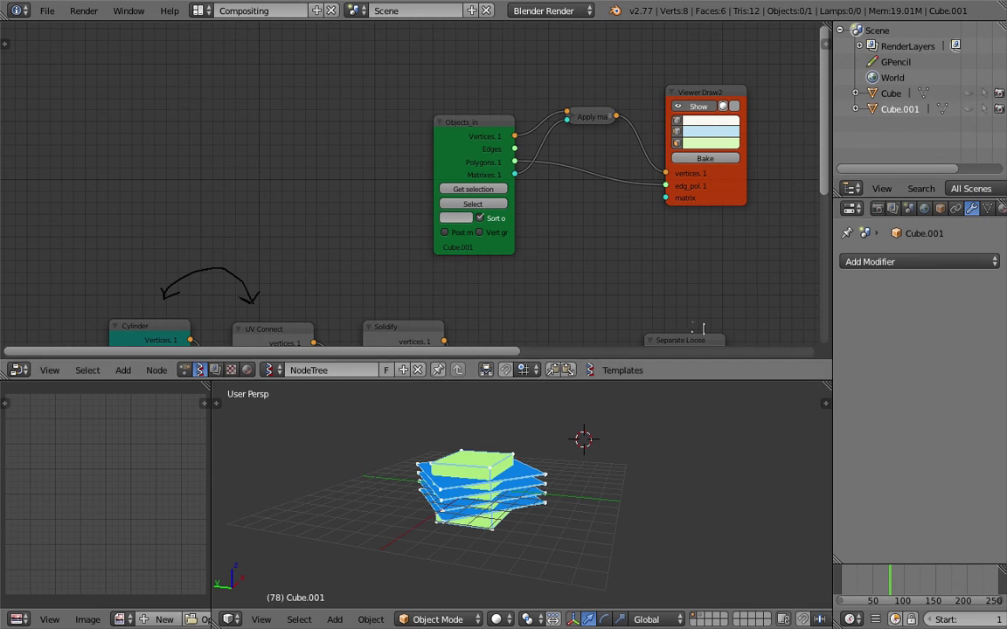
middle_drag(605, 409, 548, 464)
drag(575, 381, 578, 302)
Move the planes' Viewer Draw node farther from Separate Loose to free space between them.
middle_drag(538, 205, 297, 159)
scroll(426, 173, down, 1)
scroll(425, 178, down, 1)
middle_drag(468, 330, 518, 357)
middle_drag(265, 204, 393, 131)
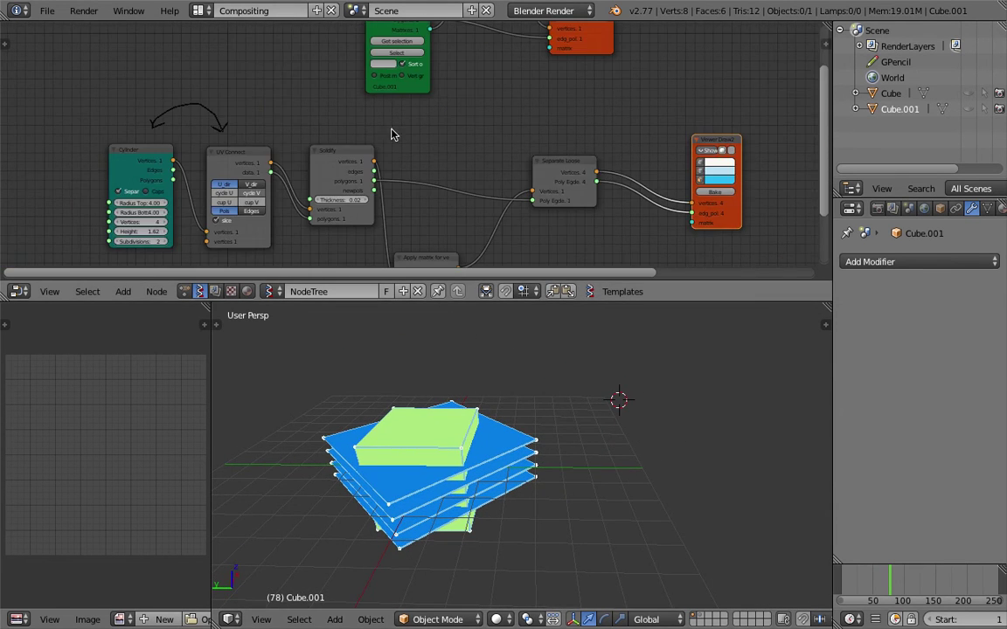
middle_drag(234, 138, 271, 119)
scroll(211, 134, up, 2)
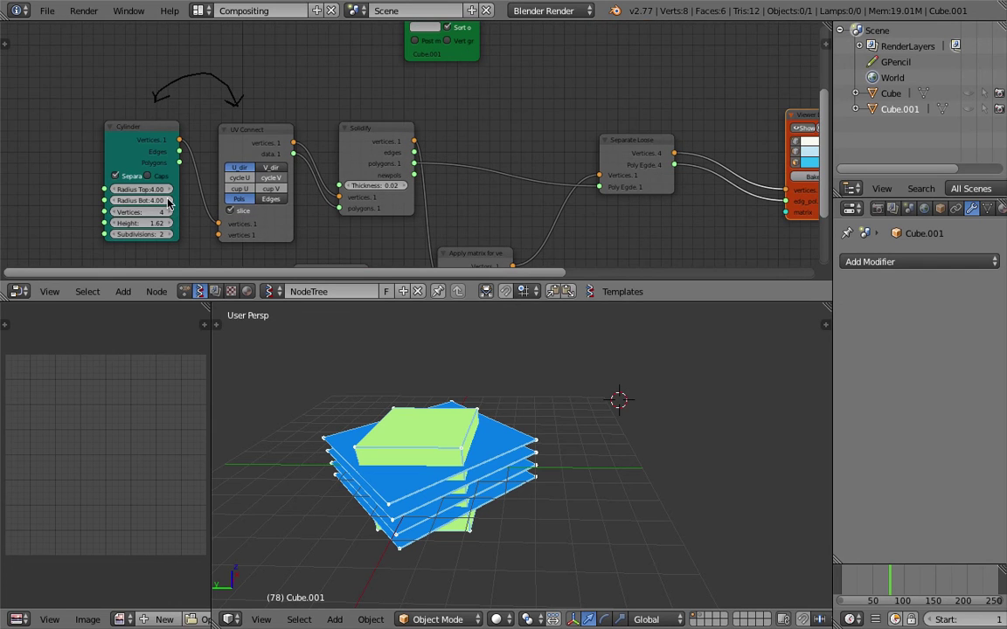
middle_drag(555, 131, 423, 108)
drag(673, 94, 713, 70)
middle_drag(507, 68, 435, 42)
middle_drag(490, 123, 427, 128)
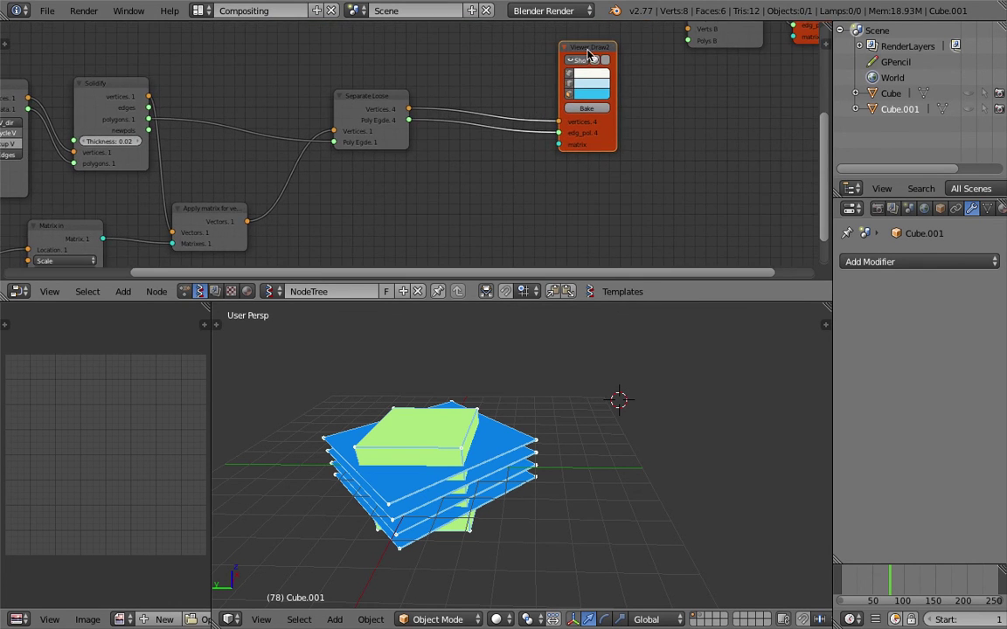
drag(593, 49, 625, 62)
Add a Matrix In node between Separate Loose and Viewer Draw, and connect its output to the planes' Viewer Draw matrix input.
key(shift+a)
click(511, 162)
text(matrix)
key(Down)
key(Down)
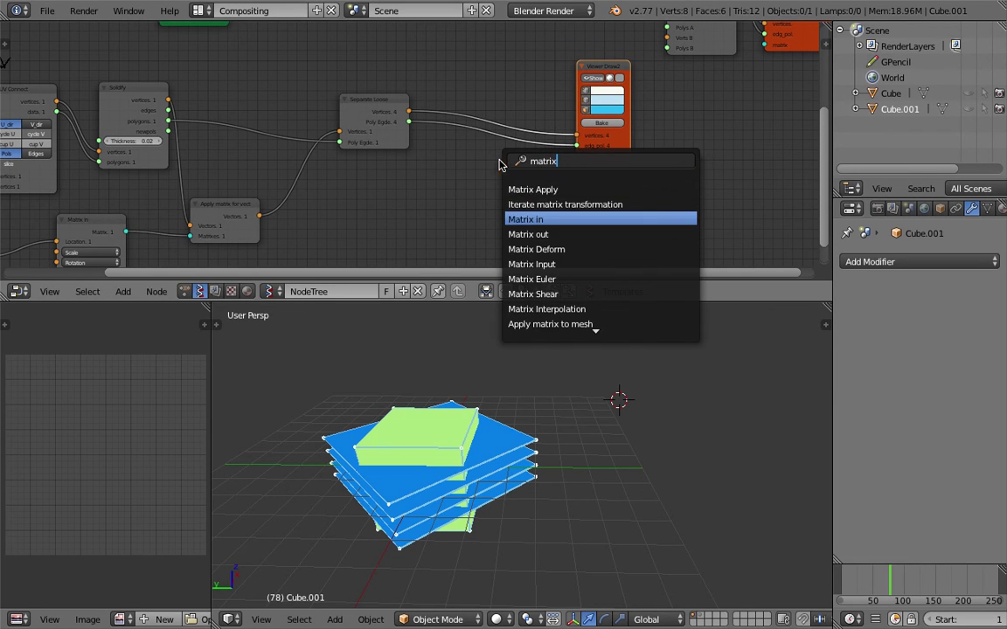
key(Return)
click(511, 180)
drag(526, 179, 577, 159)
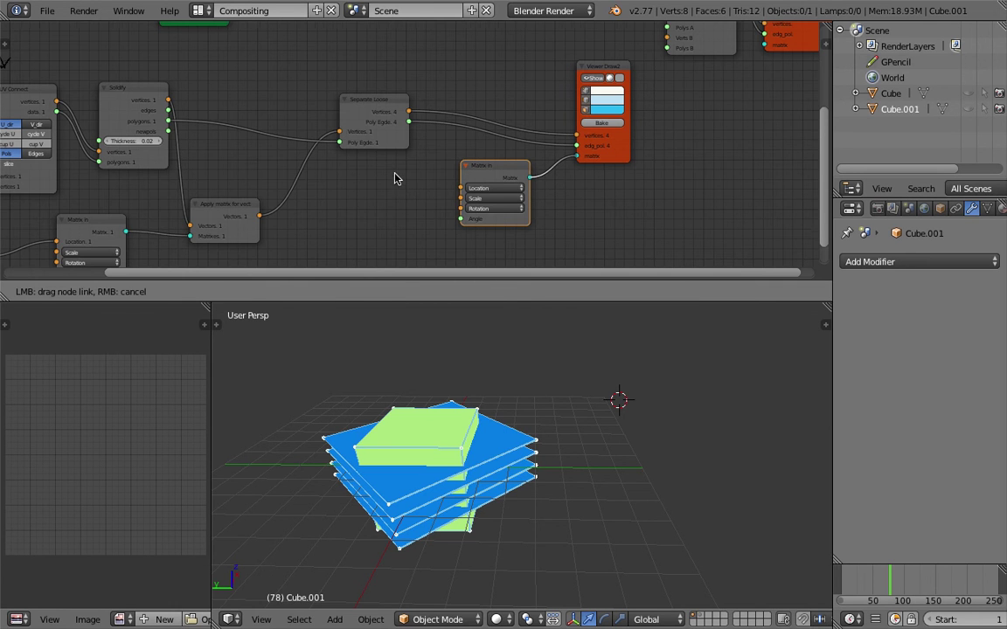
Adjust the positions of the Separate Loose node and the new Matrix In node.
scroll(395, 179, down, 1)
middle_drag(395, 179, 398, 165)
middle_drag(495, 455, 499, 414)
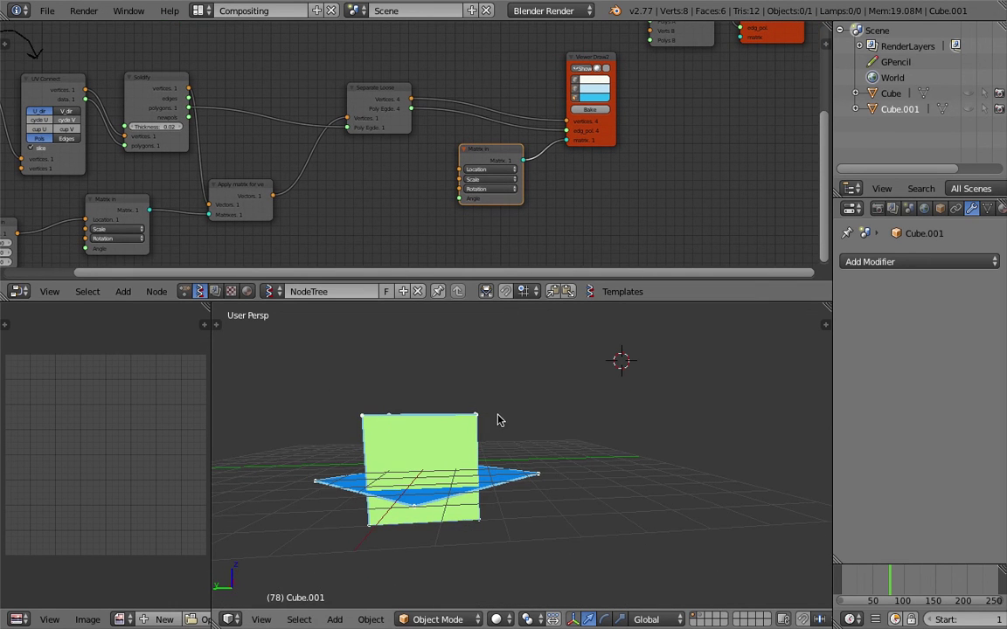
scroll(477, 166, up, 1)
drag(390, 100, 396, 89)
drag(513, 180, 510, 171)
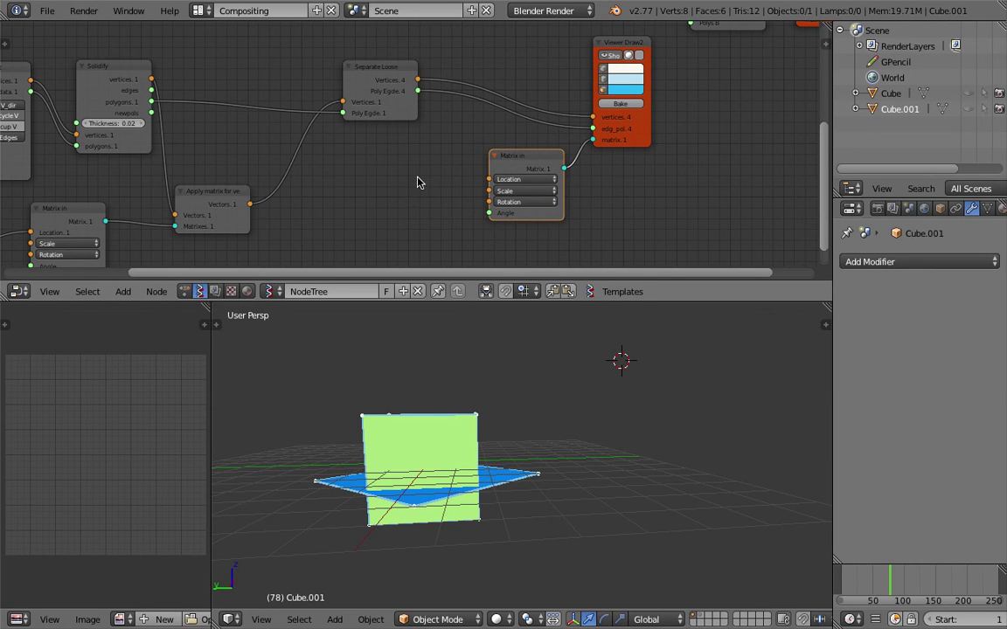
Add a Random Vector node with a count of 4 and connect its output to the new Matrix In node's Rotation.
key(shift+a)
click(417, 181)
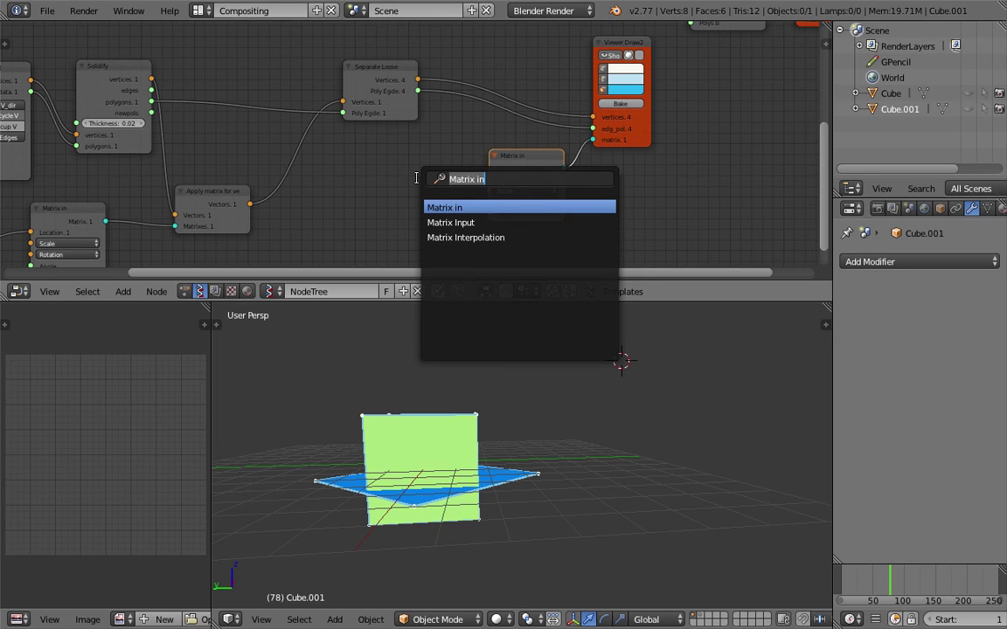
text(ro)
key(BackSpace)
key(BackSpace)
text(ve)
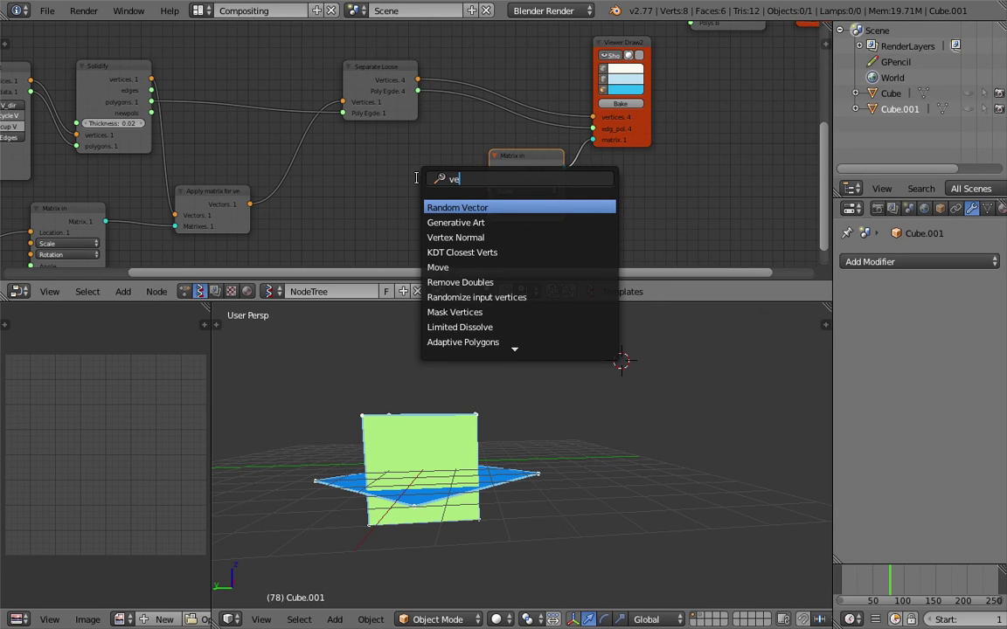
text(ctor rarand)
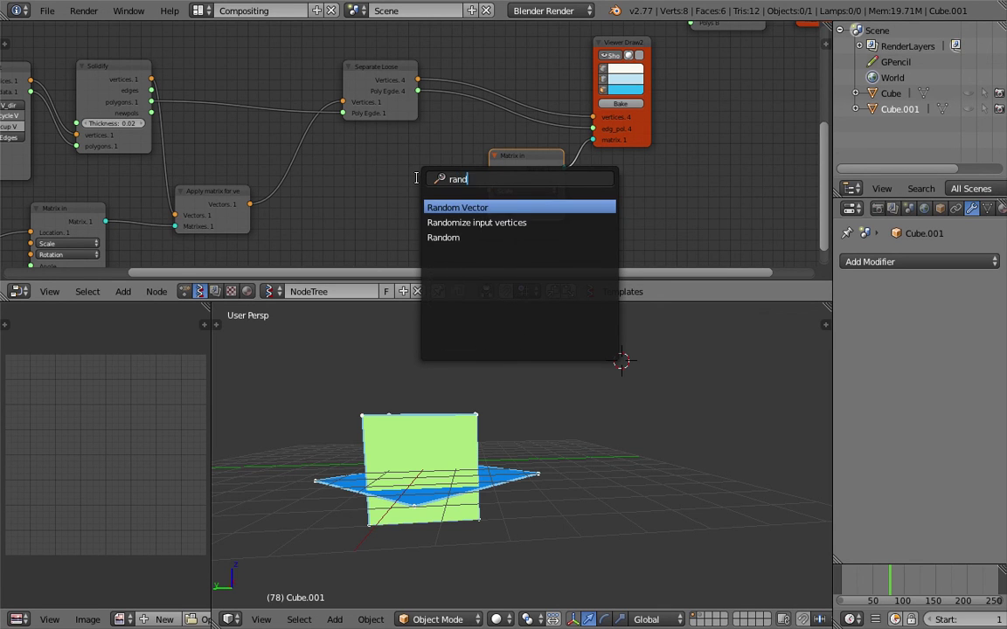
key(Return)
click(391, 213)
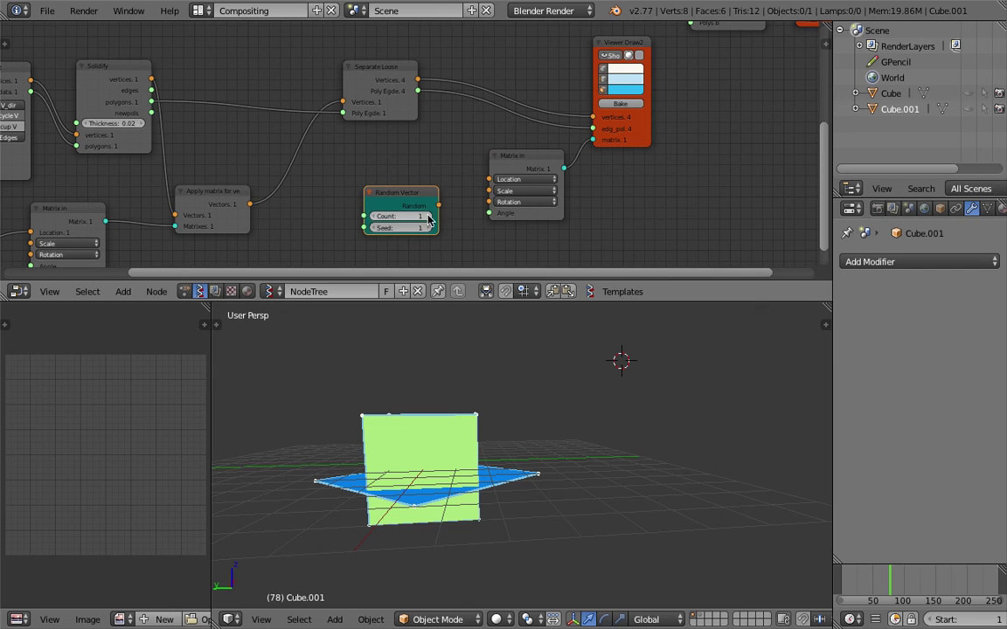
drag(439, 206, 489, 202)
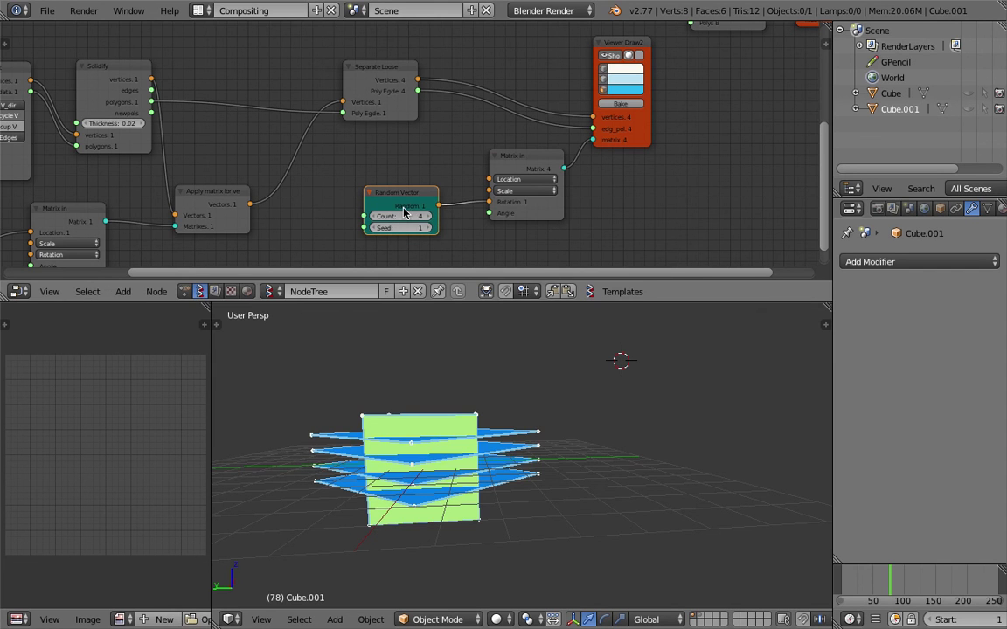
Move the Random Vector node up under Separate Loose and add a Float node below it.
drag(415, 189, 397, 152)
key(ctrl+space)
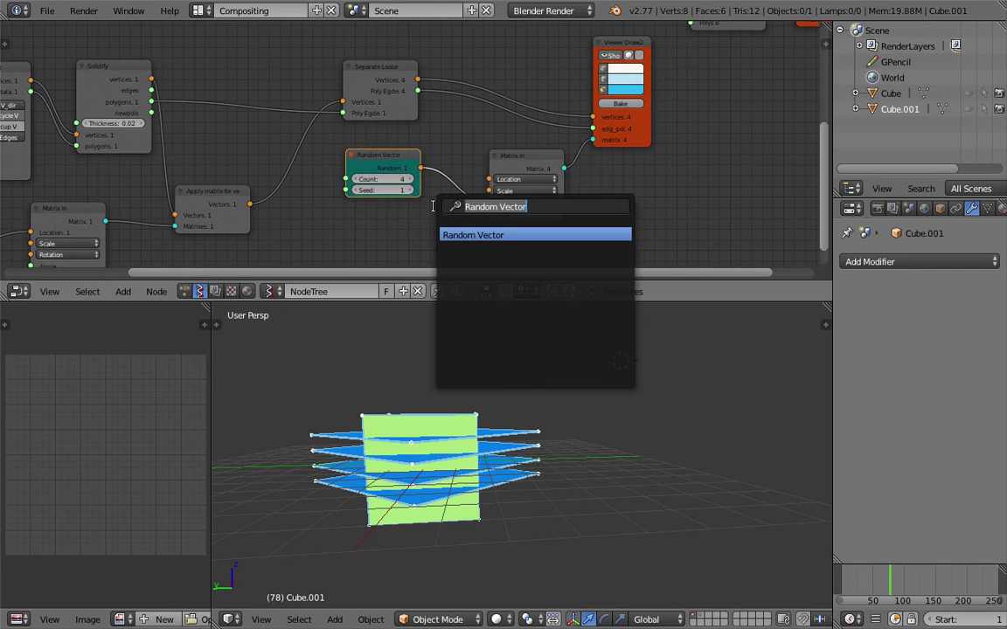
text(float)
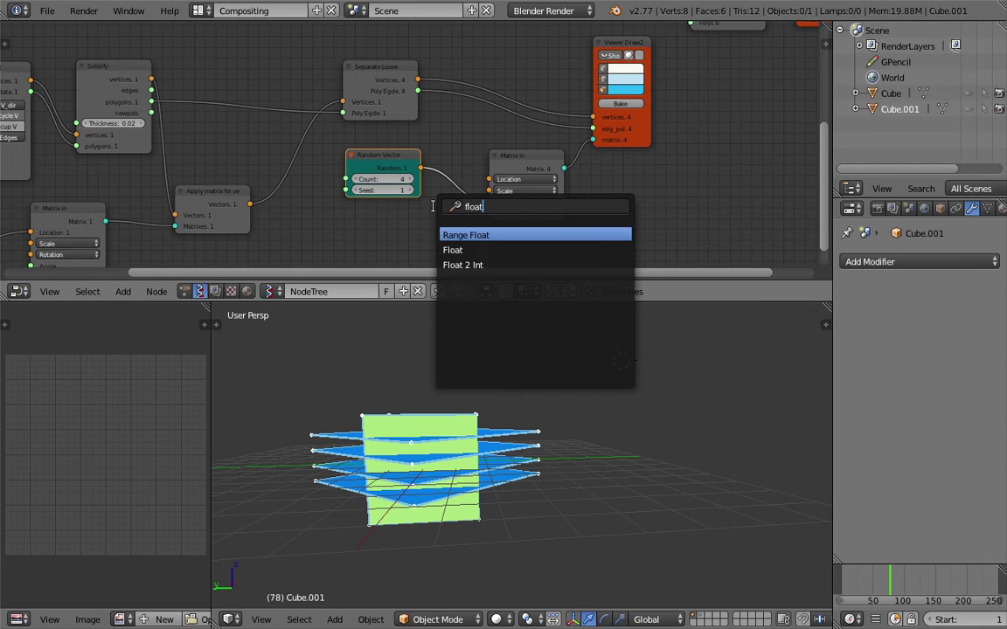
key(Down)
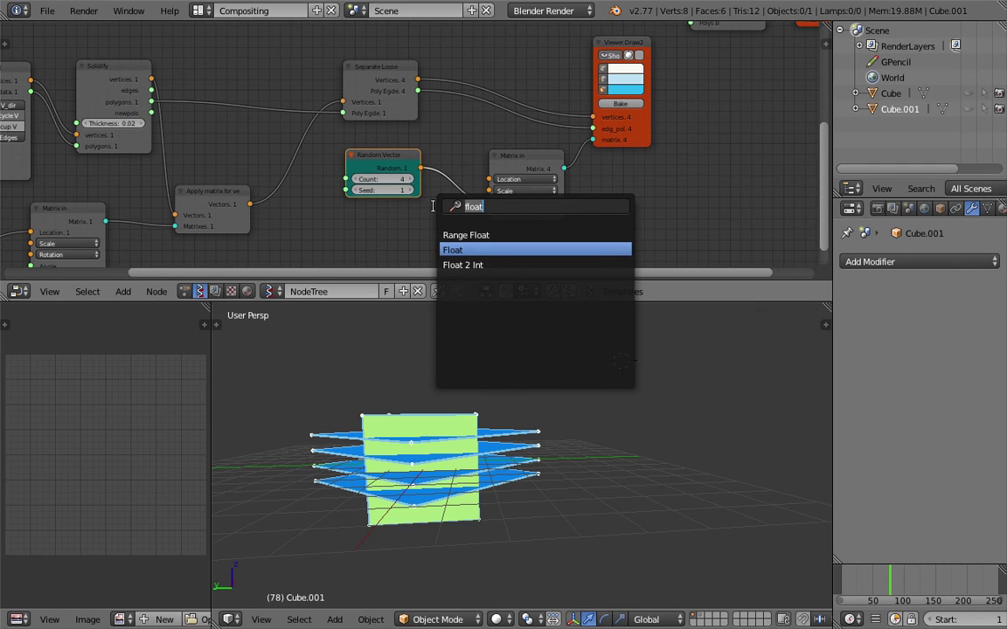
key(Up)
key(Down)
key(Return)
click(384, 251)
middle_drag(385, 252, 382, 197)
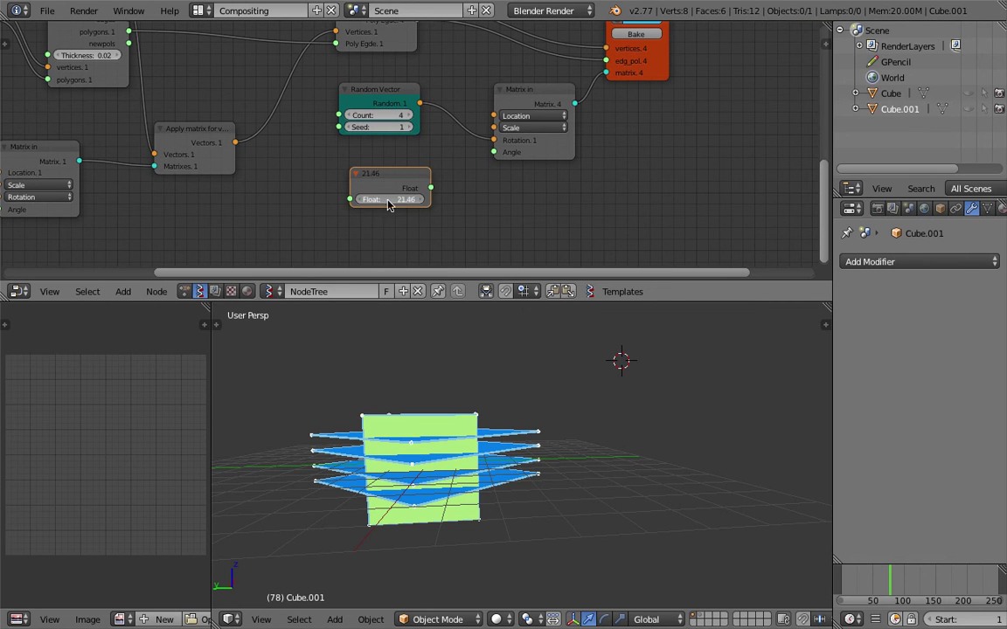
Connect the Float node to the planes' Matrix In Angle input and set the float to 47.62.
drag(430, 188, 495, 152)
drag(375, 185, 353, 196)
middle_drag(491, 398, 526, 425)
drag(375, 217, 804, 216)
middle_drag(414, 417, 417, 389)
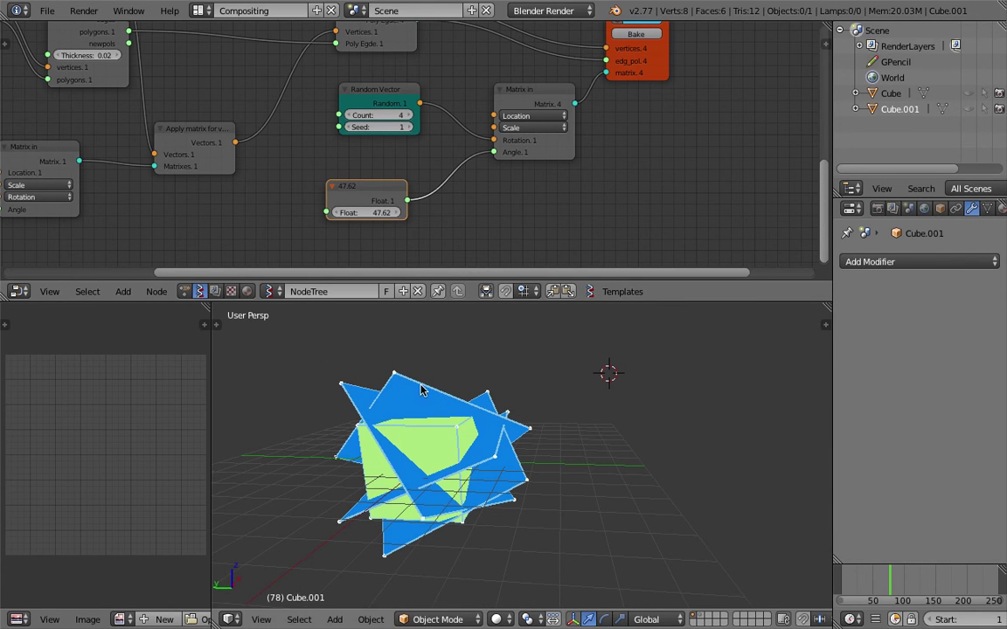
Move the CSG Boolean node and its Viewer Draw farther away from the cube and plane nodes.
scroll(452, 169, down, 3)
middle_drag(485, 115, 434, 215)
scroll(602, 137, up, 2)
scroll(599, 144, down, 3)
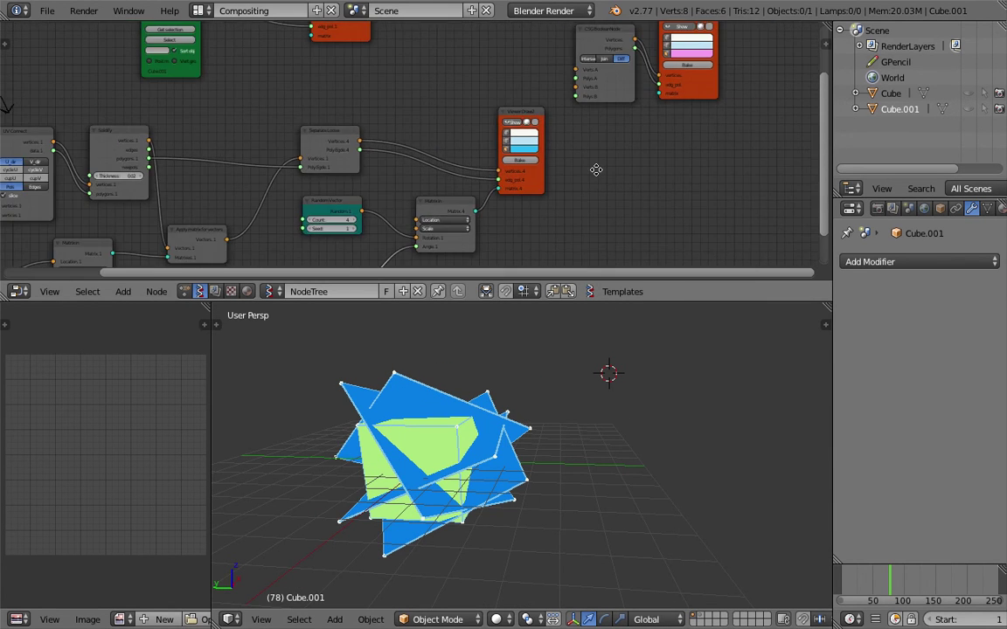
middle_drag(595, 168, 496, 267)
drag(526, 127, 580, 56)
drag(602, 115, 782, 91)
drag(569, 70, 690, 97)
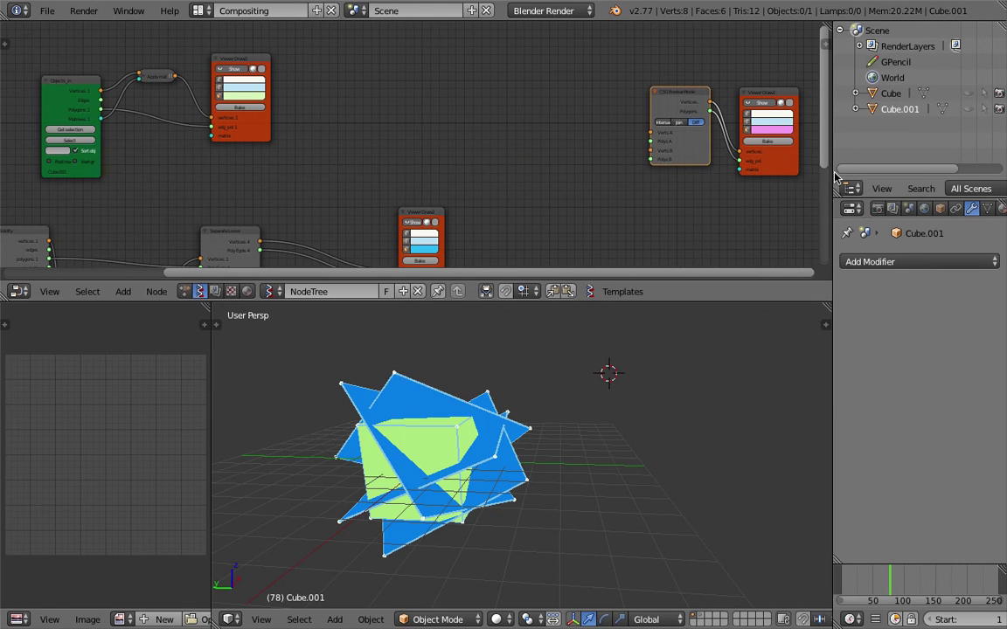
Enlarge the node editor area in both width and height.
drag(835, 177, 866, 210)
drag(743, 303, 700, 412)
scroll(453, 220, up, 4)
middle_drag(456, 223, 609, 80)
scroll(501, 138, up, 2)
scroll(595, 92, down, 2)
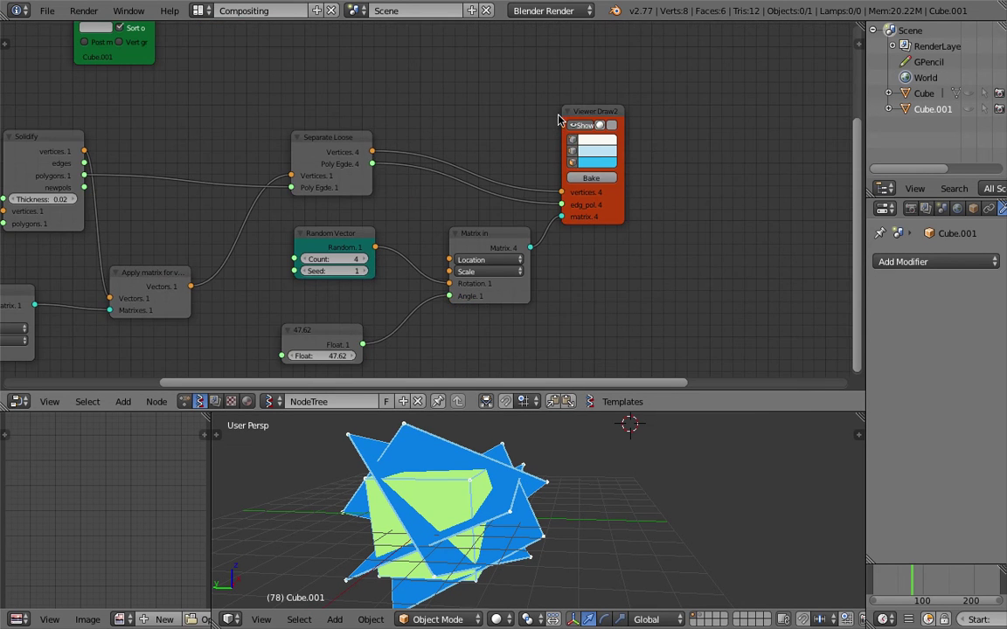
Tidy the positions of the Float, Random Vector and Matrix In nodes that rotate the planes.
middle_drag(333, 233, 372, 221)
drag(368, 317, 389, 305)
mouse_move(393, 234)
mouse_down()
mouse_move(373, 225)
mouse_move(403, 242)
mouse_up()
drag(519, 221, 492, 219)
Examine the planes' Viewer Draw inputs and the Matrix In node that feeds its matrix.
scroll(420, 209, up, 5)
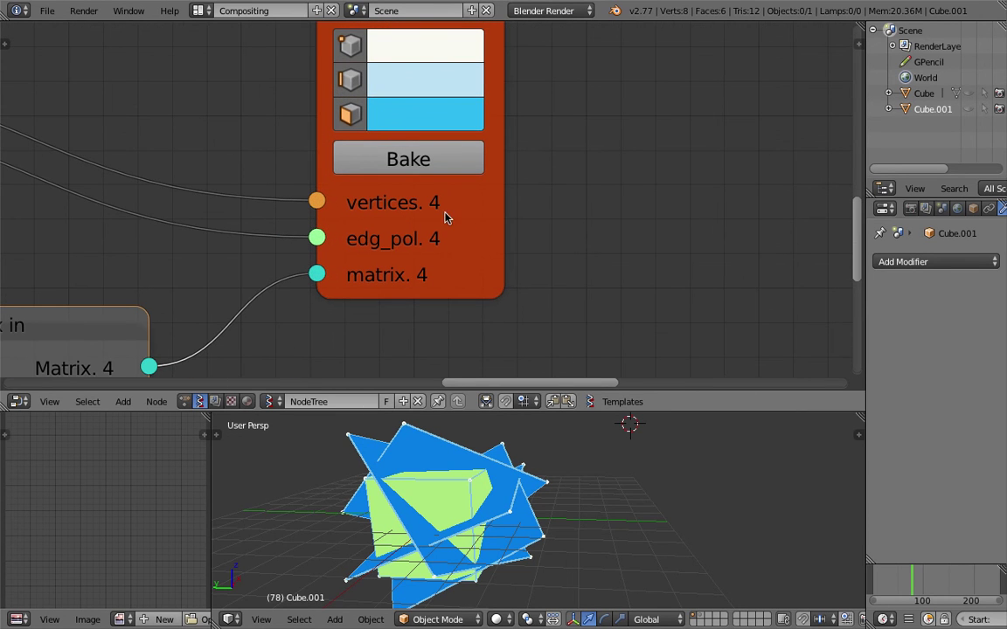
middle_drag(458, 231, 599, 228)
scroll(473, 268, down, 2)
scroll(472, 258, down, 1)
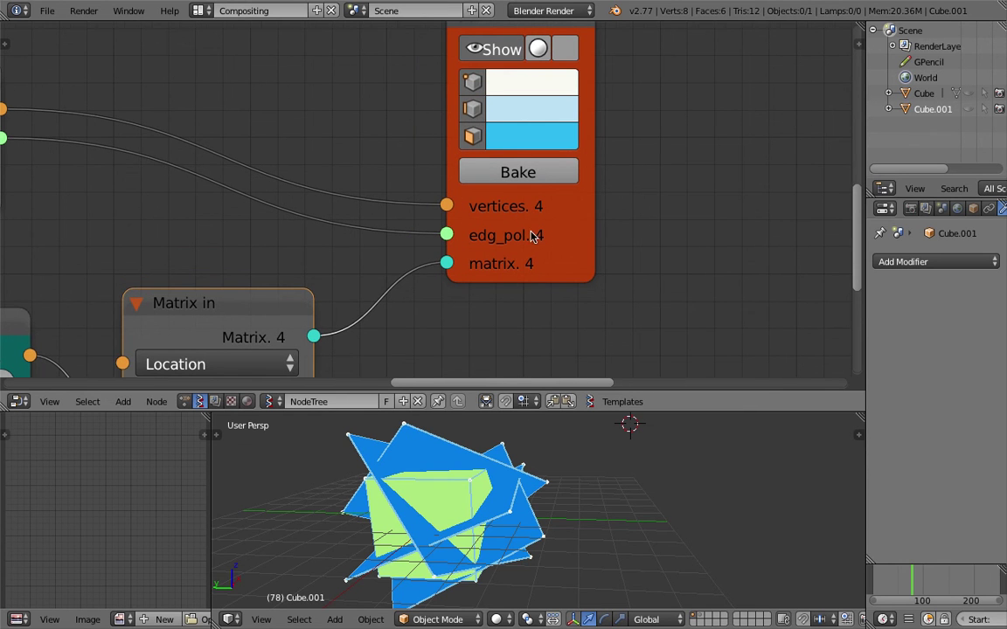
middle_drag(531, 236, 657, 196)
scroll(655, 215, down, 1)
middle_drag(595, 225, 610, 165)
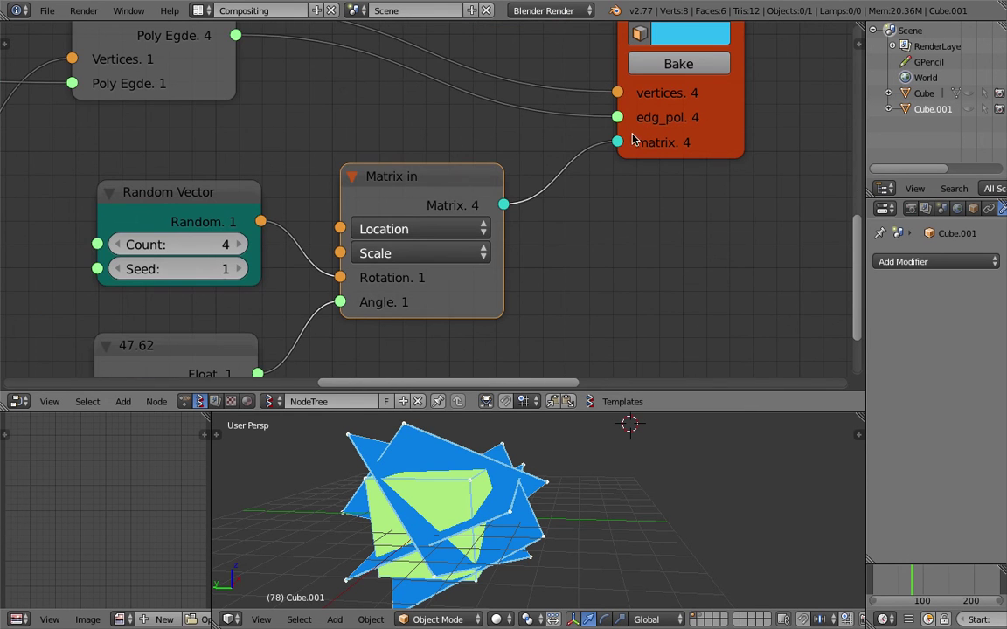
Save the file.
middle_drag(686, 446, 542, 470)
key(ctrl+s)
click(542, 470)
Move the planes' Viewer Draw and the cube's Viewer Draw farther from their source nodes.
scroll(605, 248, down, 6)
middle_drag(607, 222, 527, 286)
drag(536, 231, 579, 214)
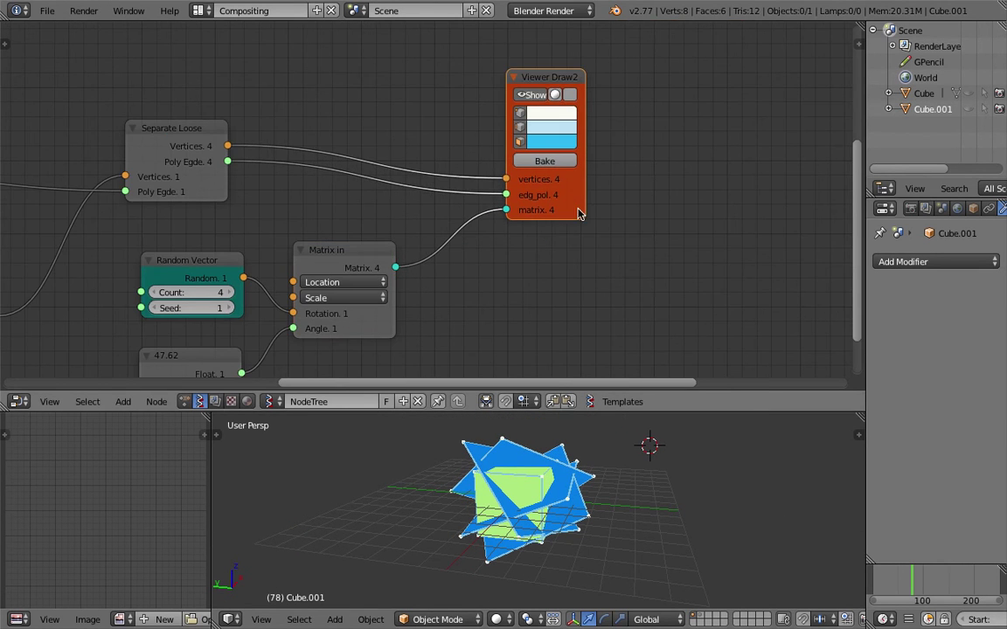
scroll(608, 188, down, 2)
middle_drag(604, 170, 595, 270)
scroll(559, 236, down, 3)
middle_drag(323, 65, 359, 97)
drag(312, 57, 486, 60)
Bake the cube and the rotated planes to mesh objects from their two Viewer Draw nodes.
middle_drag(535, 505, 604, 482)
middle_drag(631, 351, 617, 334)
middle_drag(593, 512, 550, 508)
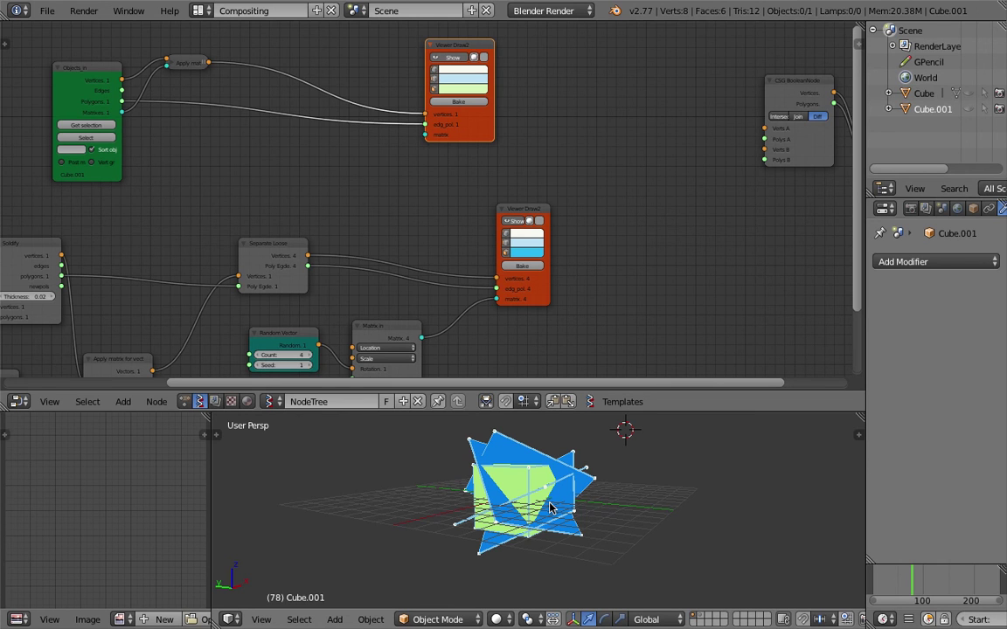
middle_drag(512, 112, 460, 110)
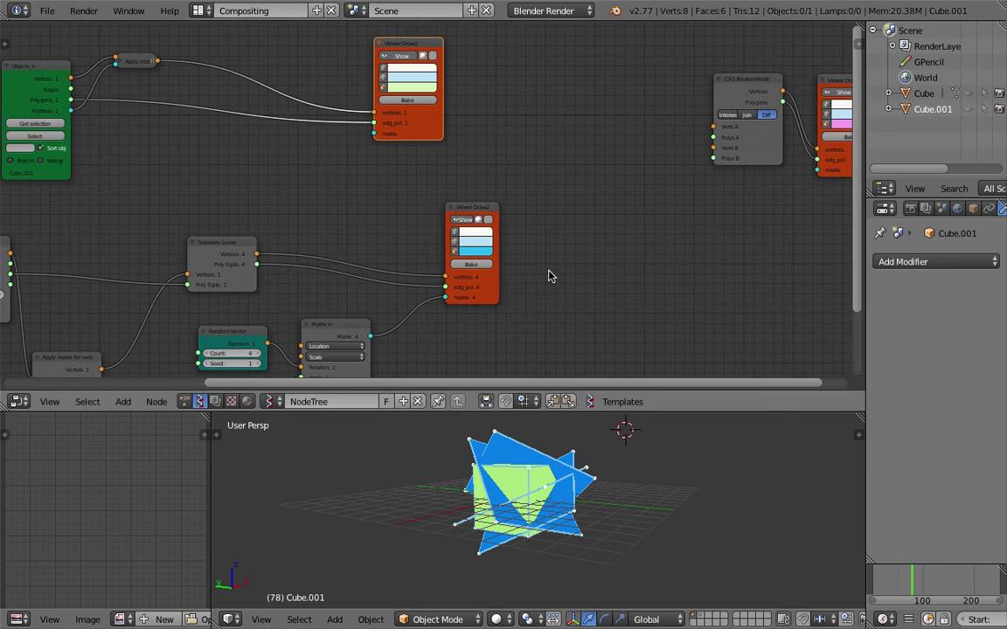
middle_drag(549, 275, 563, 255)
middle_drag(584, 520, 607, 498)
scroll(601, 486, up, 2)
scroll(589, 477, down, 1)
click(427, 81)
click(486, 245)
Move the five baked objects clear of the Sverchok preview and enlarge the 3D viewport.
scroll(544, 483, down, 2)
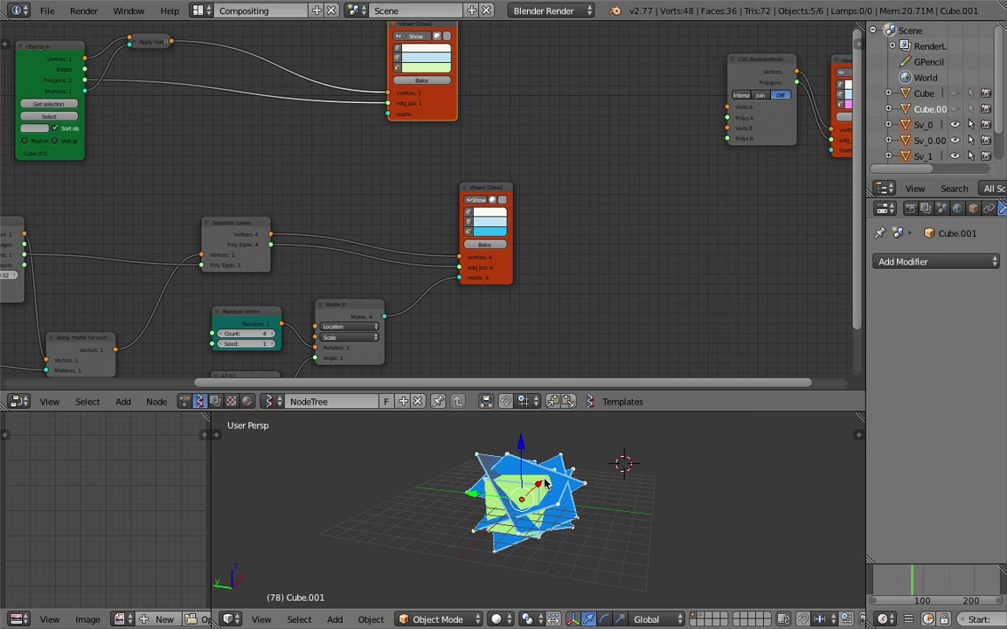
key(a)
key(g)
click(687, 494)
shift+middle_drag(687, 494, 548, 493)
scroll(537, 486, up, 3)
drag(551, 412, 560, 237)
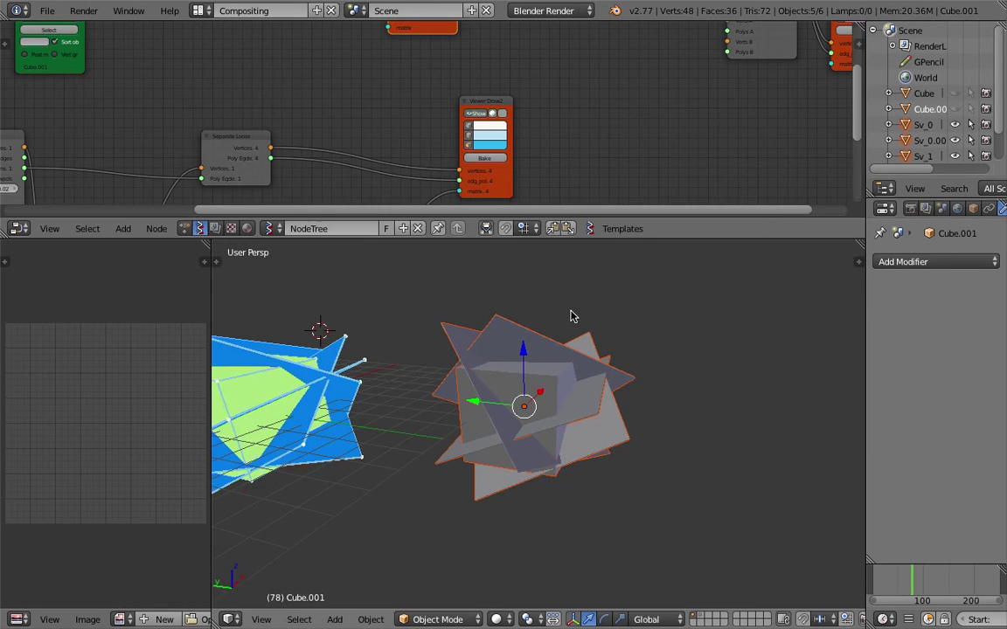
Examine the baked cube and planes from several angles, selecting them individually.
right_click(570, 375)
right_drag(542, 409, 527, 425)
right_click(562, 404)
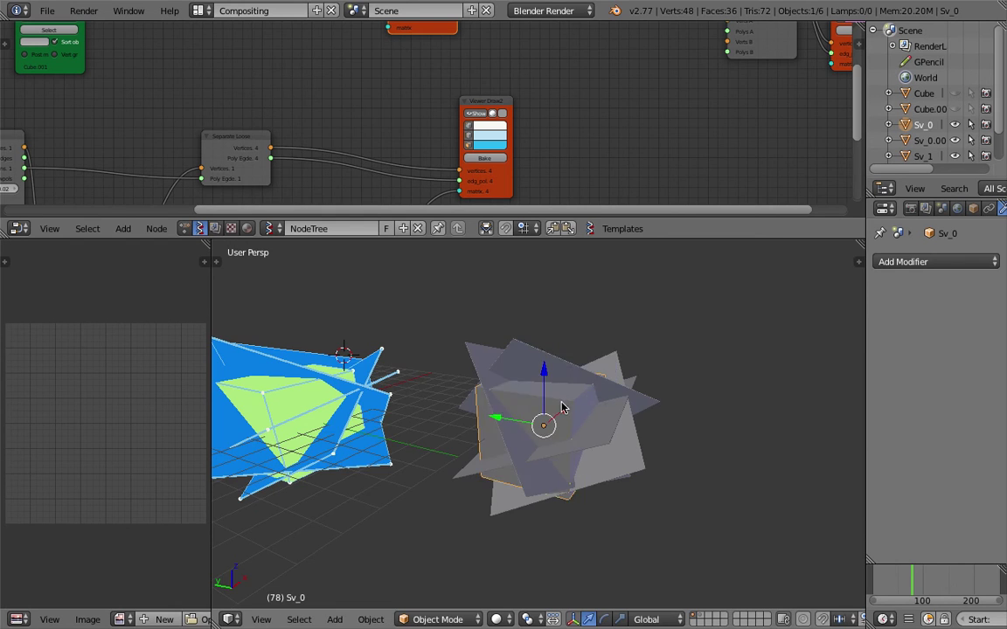
middle_drag(562, 404, 546, 372)
right_click(547, 372)
middle_drag(570, 419, 595, 407)
right_click(597, 423)
right_click(624, 426)
shift+right_click(611, 375)
shift+right_click(626, 393)
shift+right_click(620, 369)
middle_drag(620, 370, 611, 346)
scroll(587, 393, up, 3)
middle_drag(691, 403, 611, 433)
Select the baked cube together with plane Sv_3, and add a Boolean modifier set to Difference on Sv_3.
right_click(542, 387)
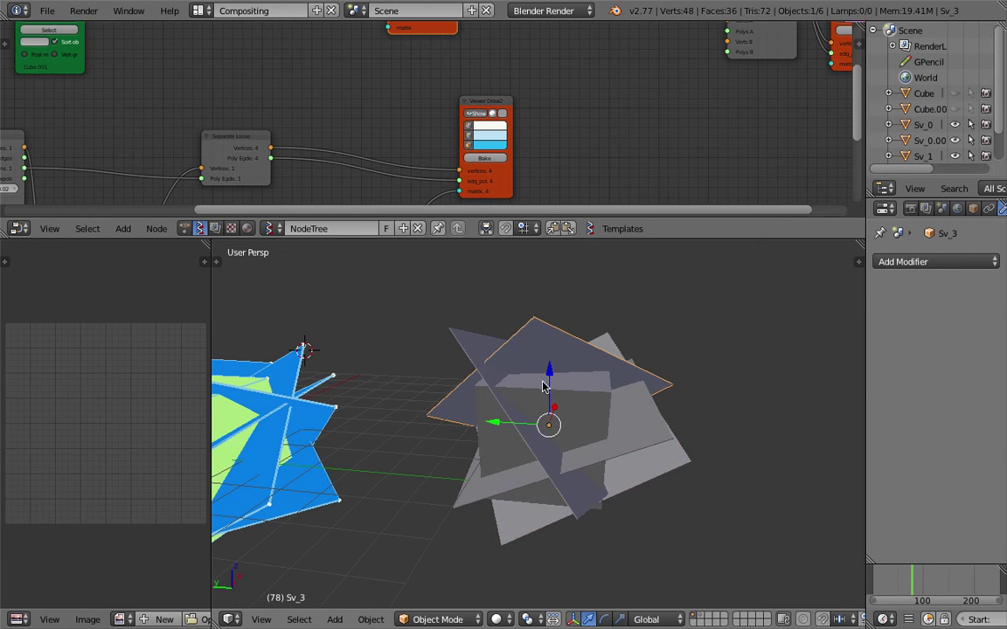
shift+right_click(542, 345)
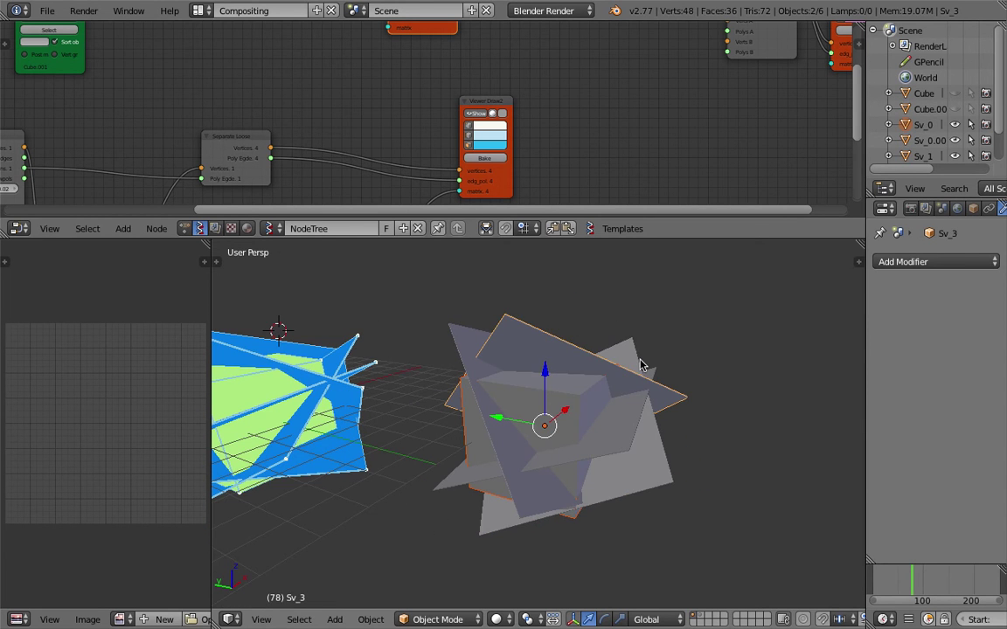
click(953, 261)
click(731, 336)
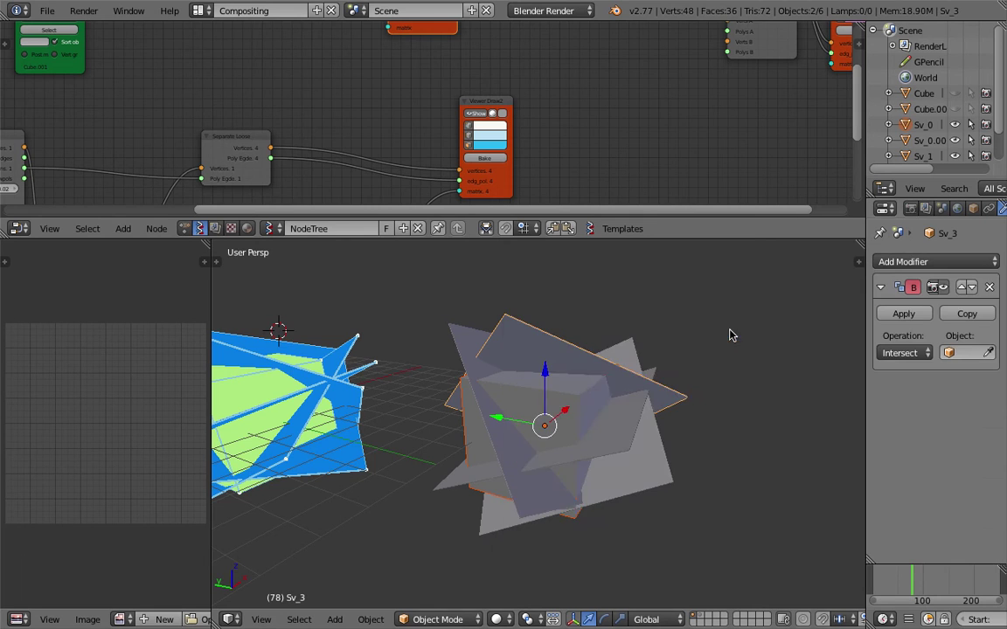
middle_drag(732, 335, 720, 326)
drag(866, 291, 773, 292)
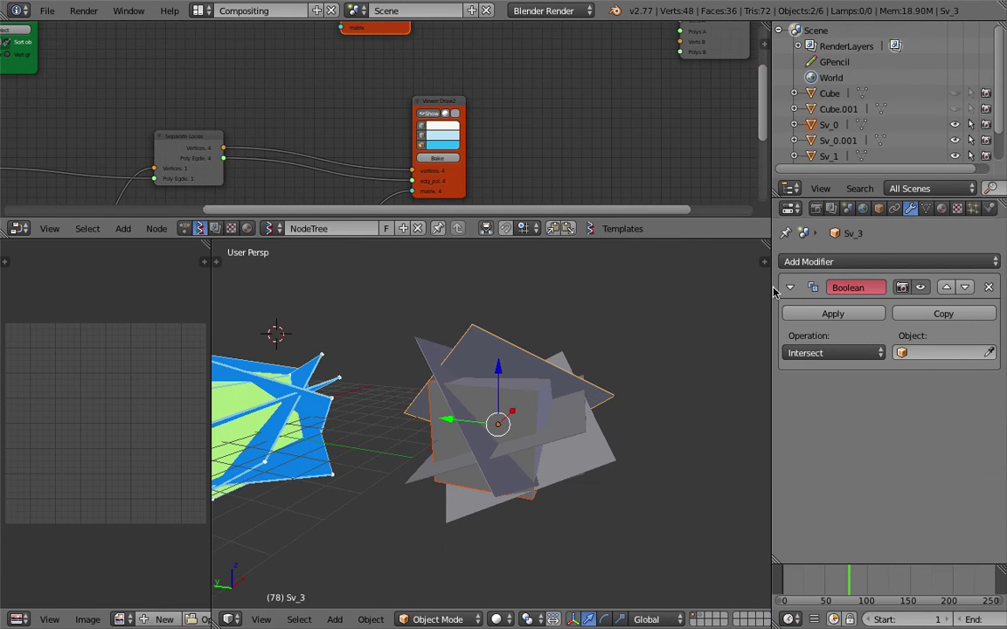
click(832, 353)
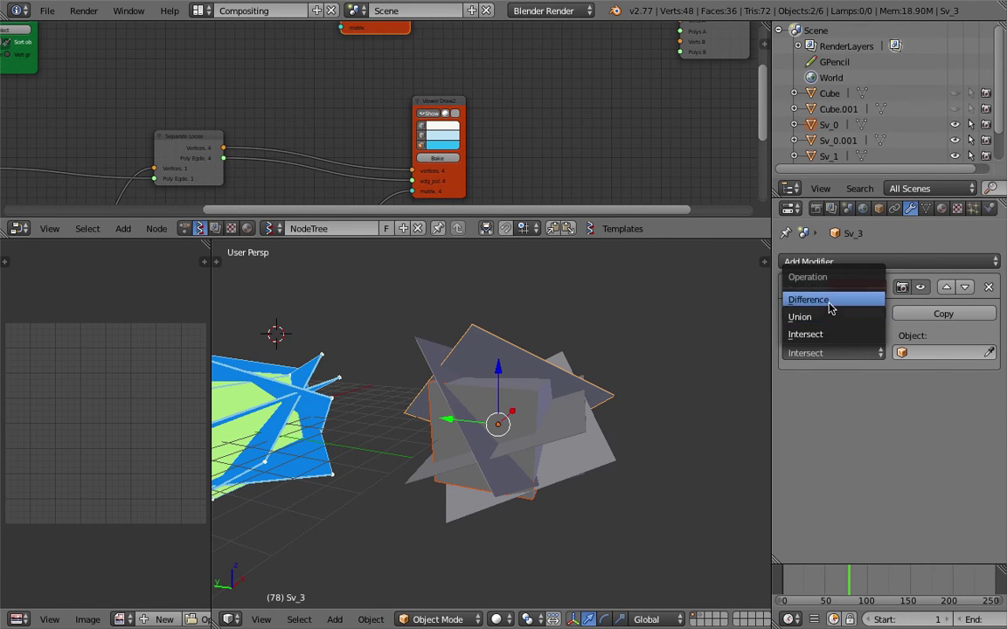
click(804, 301)
click(915, 353)
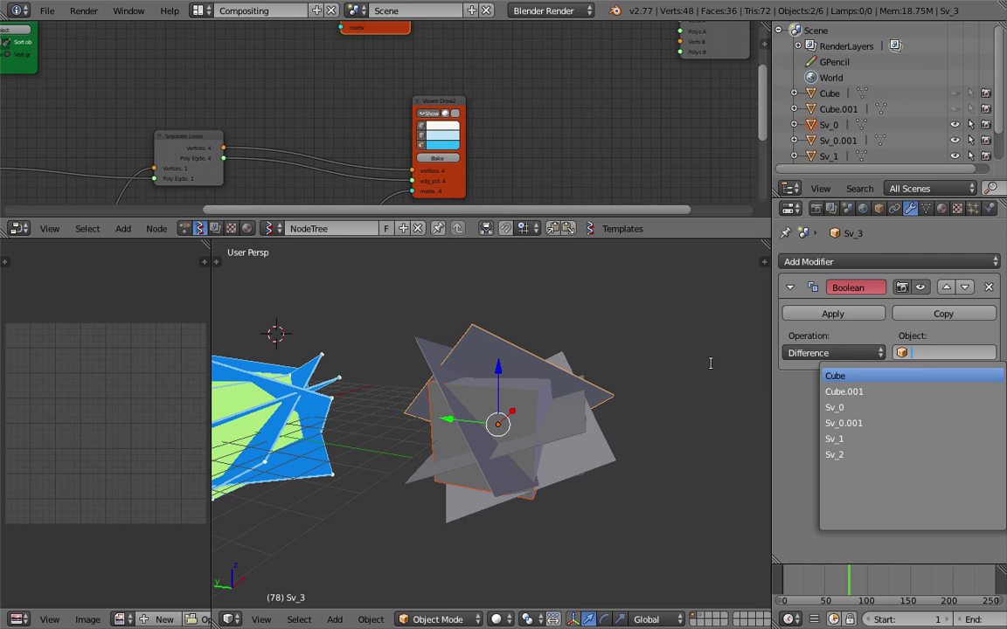
middle_drag(625, 378, 545, 346)
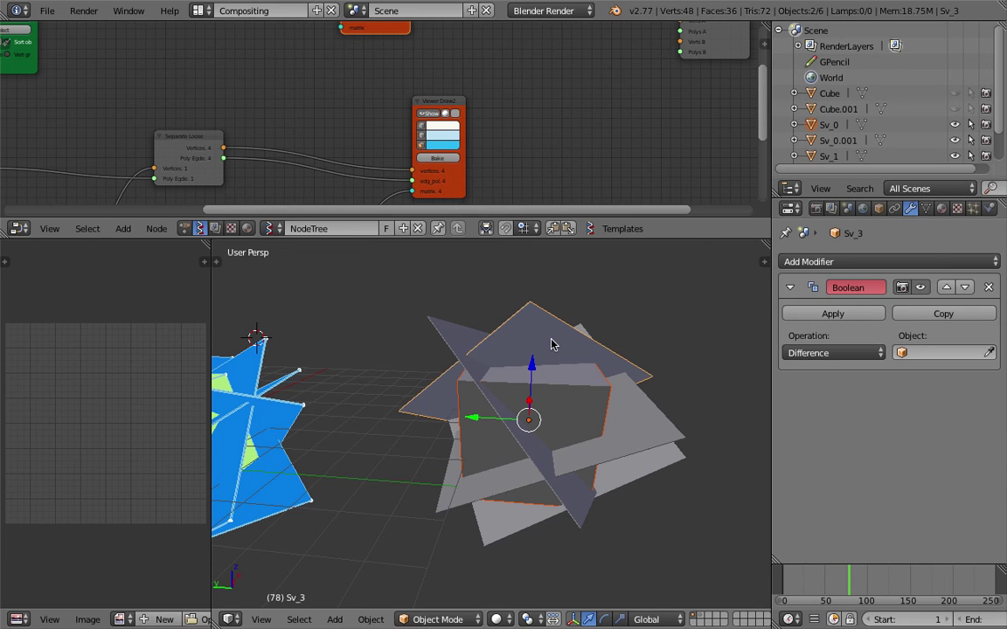
Check the object names of the baked cube and planes and the Boolean object choices of Sv_3.
right_click(551, 344)
right_click(538, 337)
right_click(585, 404)
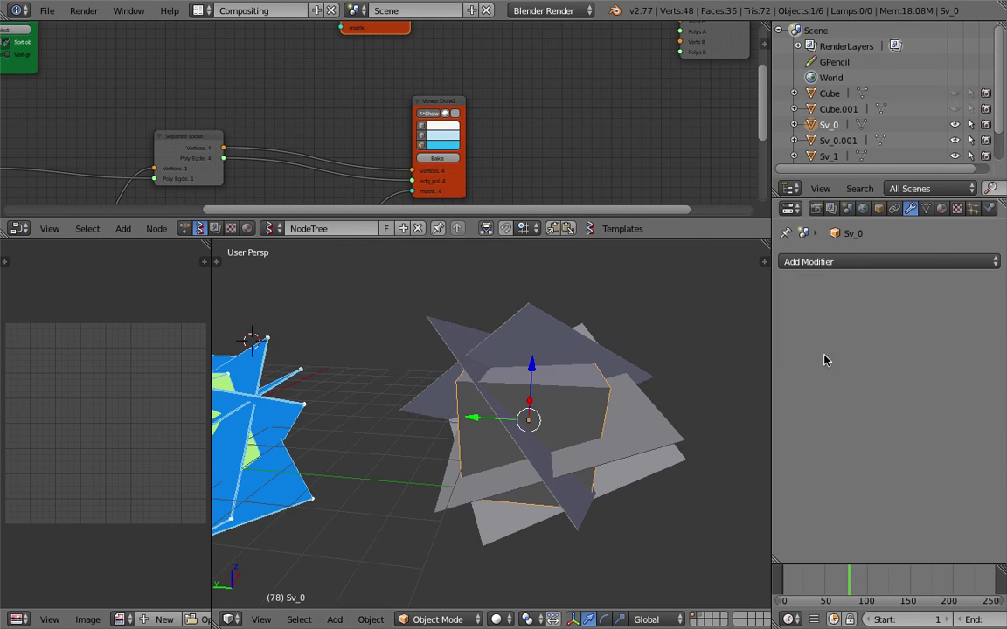
right_click(593, 395)
click(902, 352)
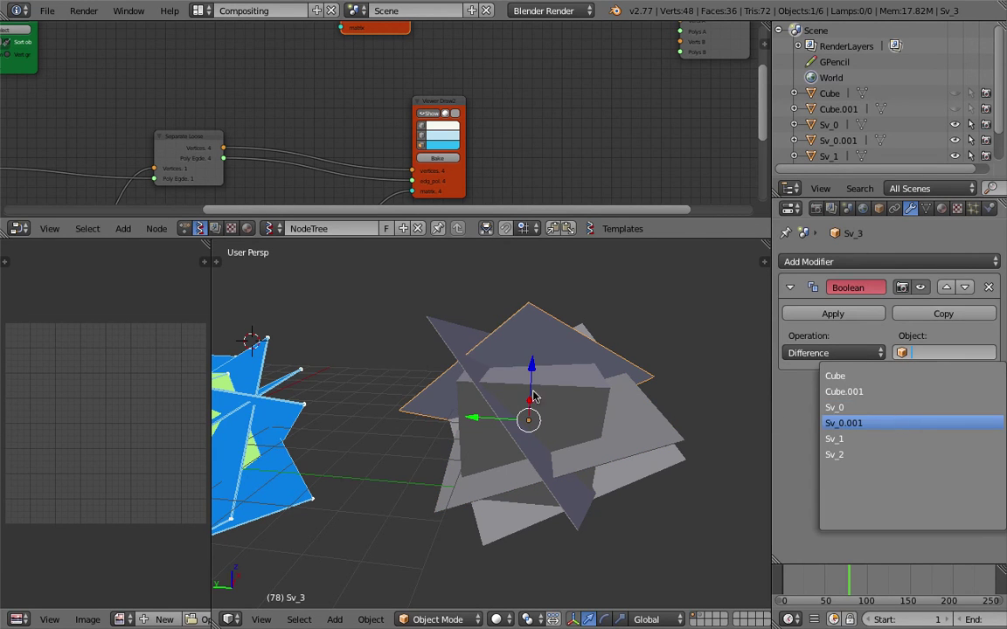
right_click(455, 351)
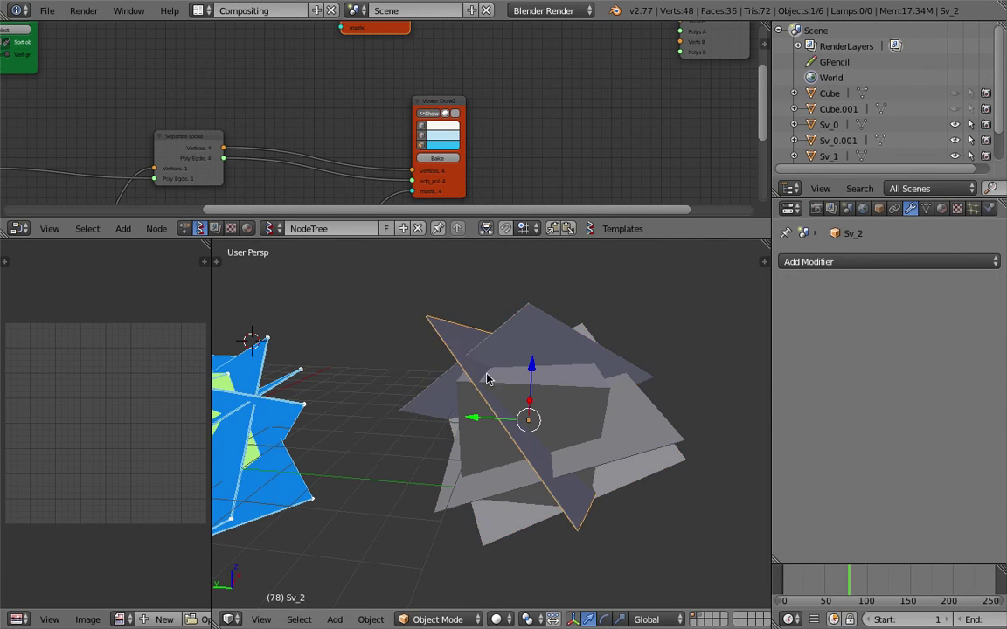
right_click(634, 434)
Rename the baked plane Sv_0.001 to Sv_4.
right_click(657, 469)
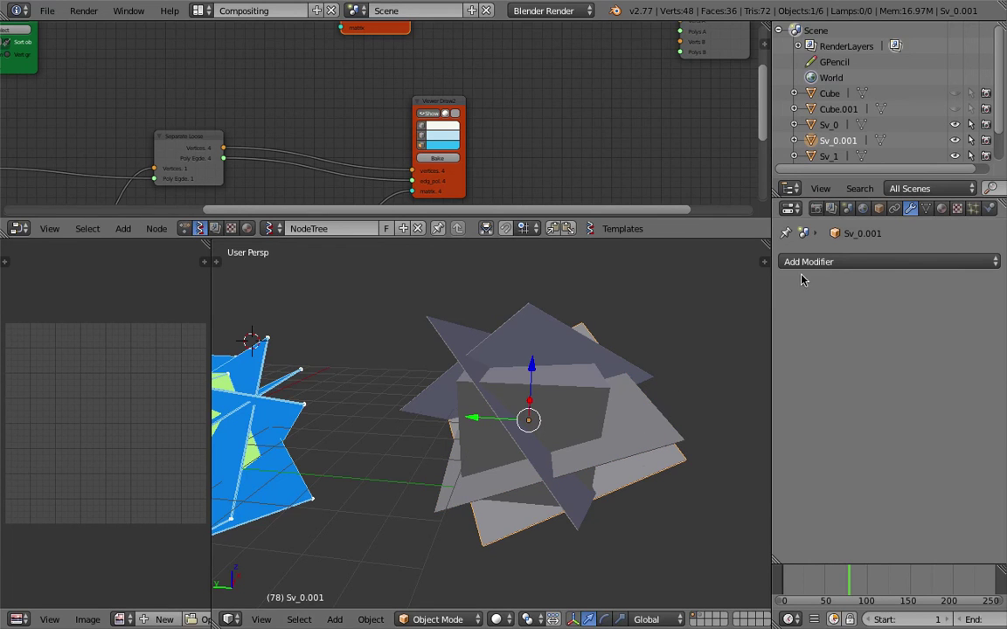
click(877, 210)
click(826, 261)
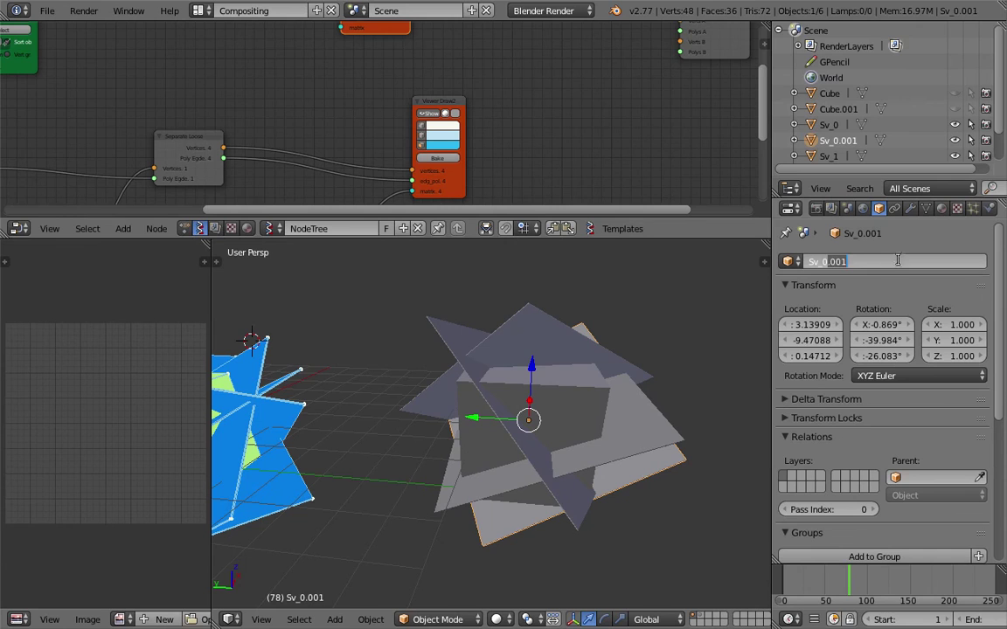
key(BackSpace)
text(4)
key(Return)
Select the baked cube Sv_0 and add a Boolean modifier to it.
right_click(584, 394)
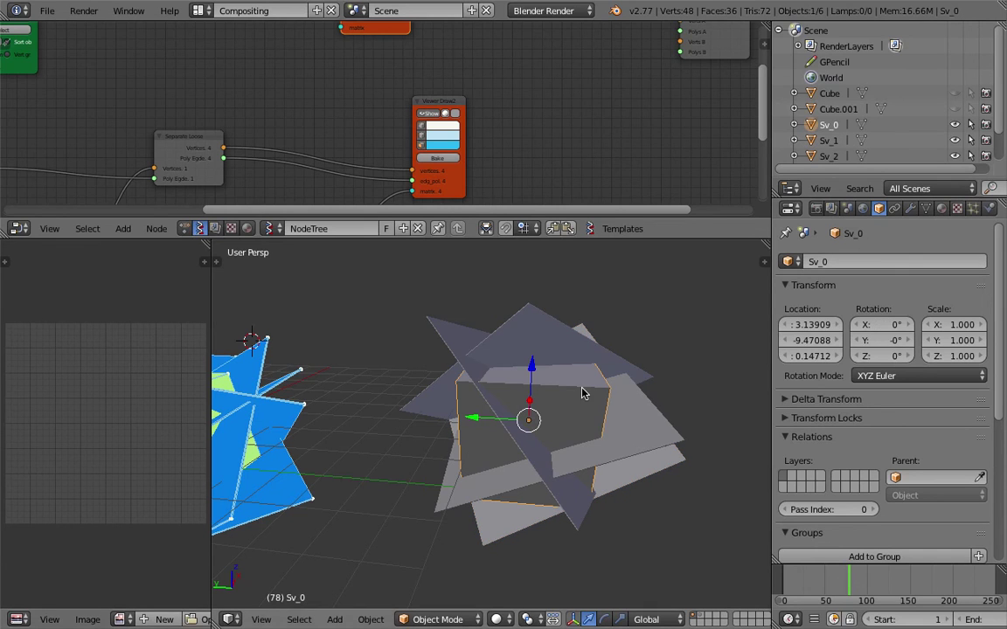
right_click(601, 358)
right_click(611, 406)
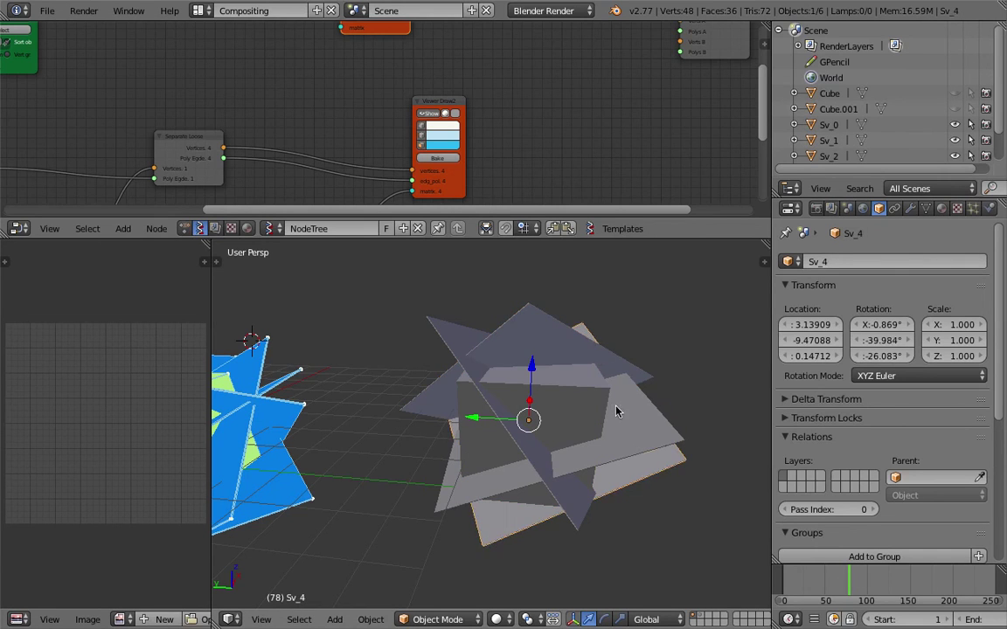
right_click(641, 463)
right_click(546, 402)
middle_drag(588, 385, 569, 388)
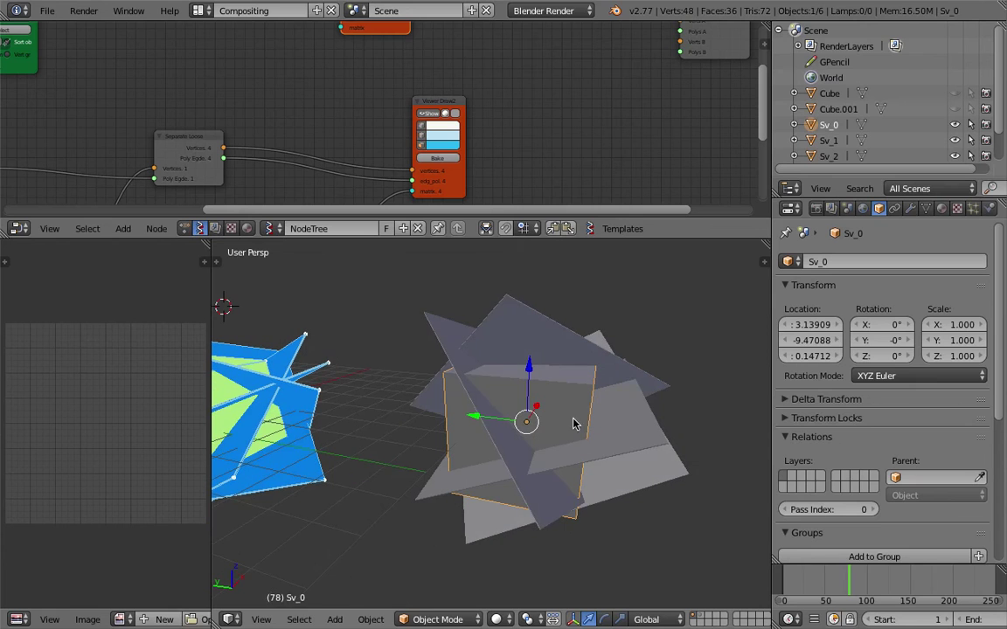
click(924, 210)
click(910, 208)
click(808, 261)
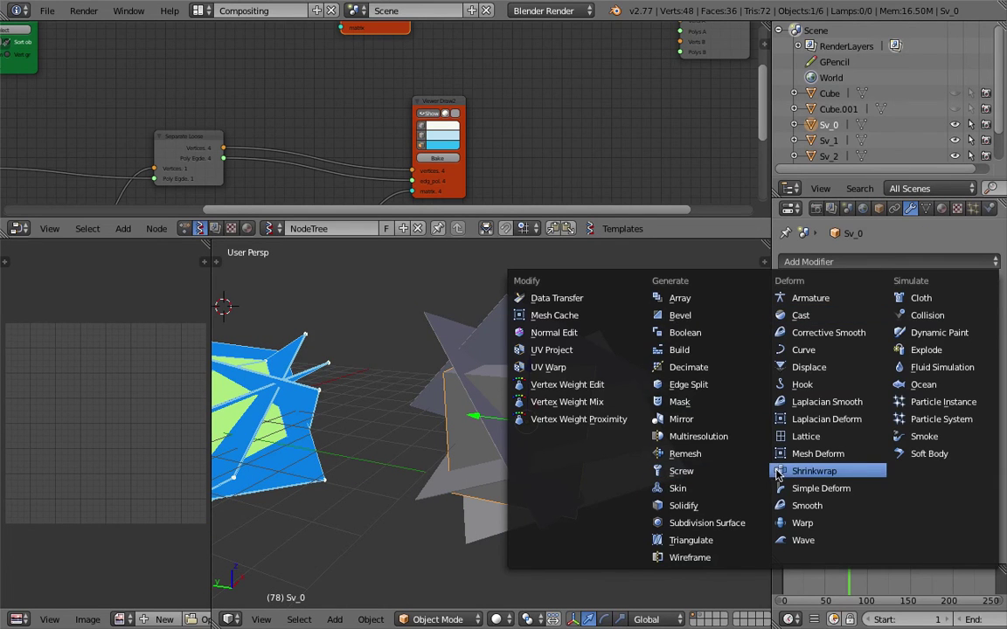
click(704, 335)
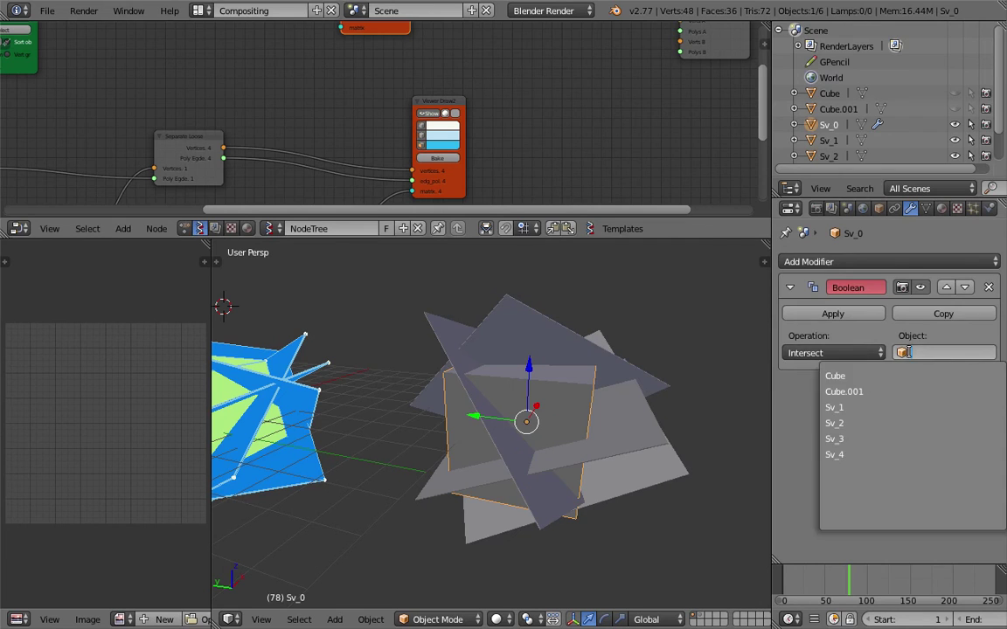
Set the cube's Boolean to Difference with object Sv_1 and apply the modifier.
click(835, 353)
click(852, 302)
click(942, 352)
click(898, 405)
middle_drag(546, 371, 573, 346)
click(804, 313)
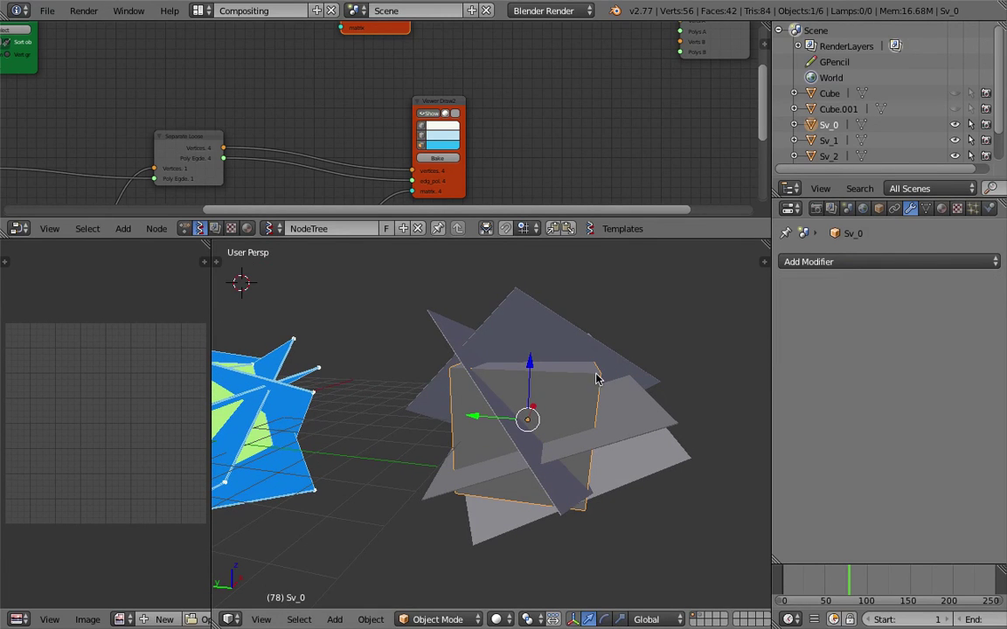
Delete the plane Sv_1 that has already cut the cube.
key(ctrl+shift+z)
key(ctrl+z)
key(g)
key(Escape)
right_click(626, 387)
key(x)
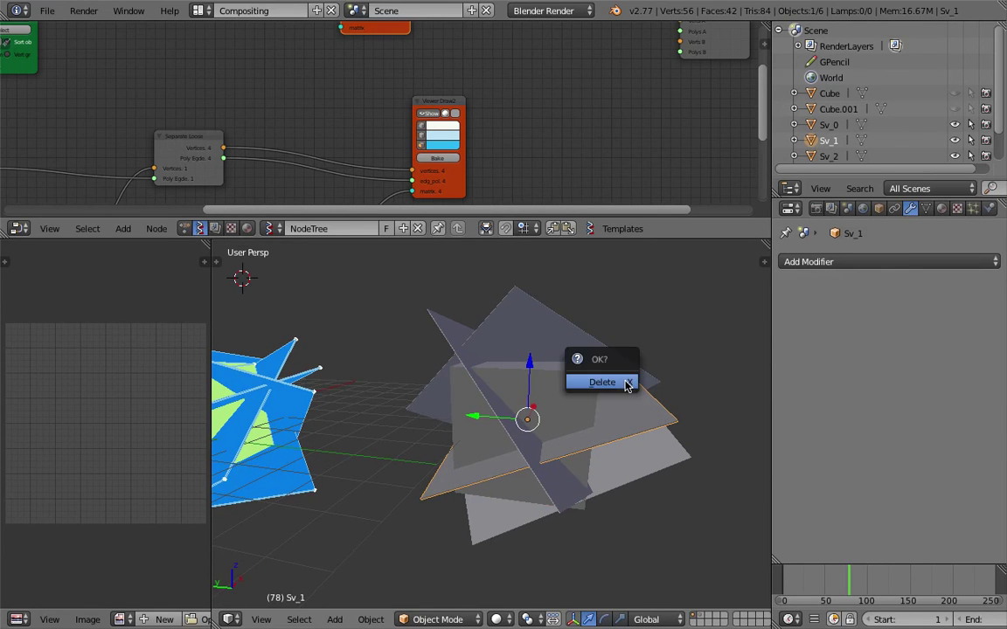
click(614, 384)
Add a Boolean modifier to the cube Sv_0, set it to Difference with object Sv_2, and apply it.
right_click(577, 395)
click(839, 261)
click(691, 315)
click(831, 352)
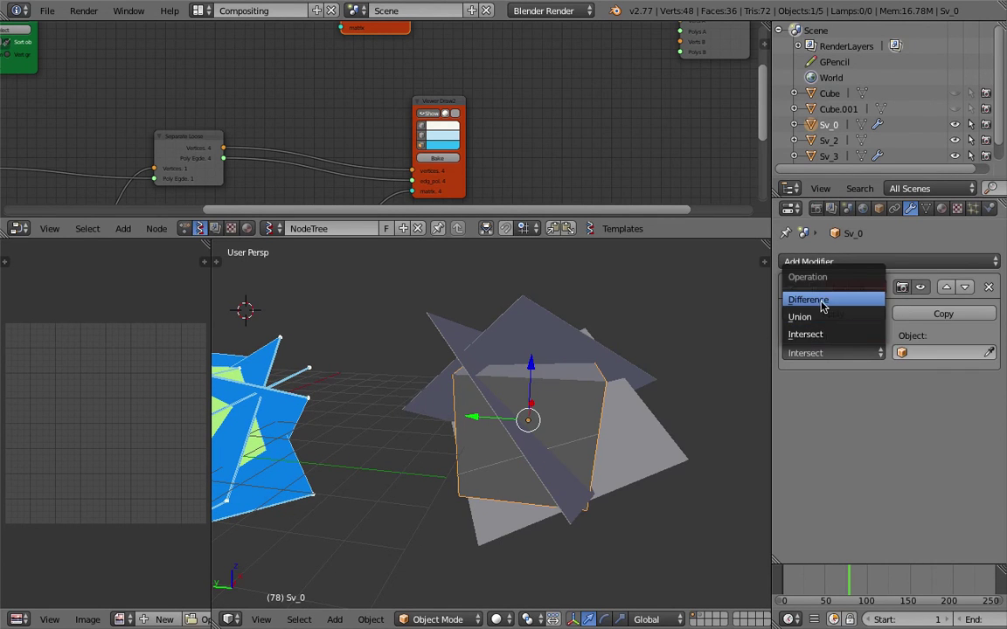
click(821, 299)
click(918, 353)
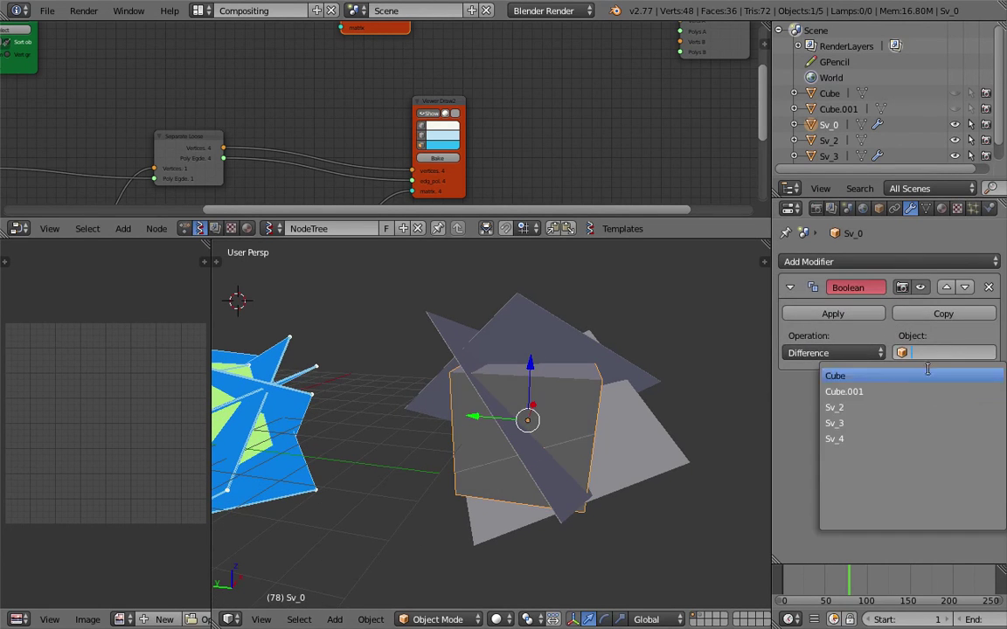
click(888, 406)
click(820, 315)
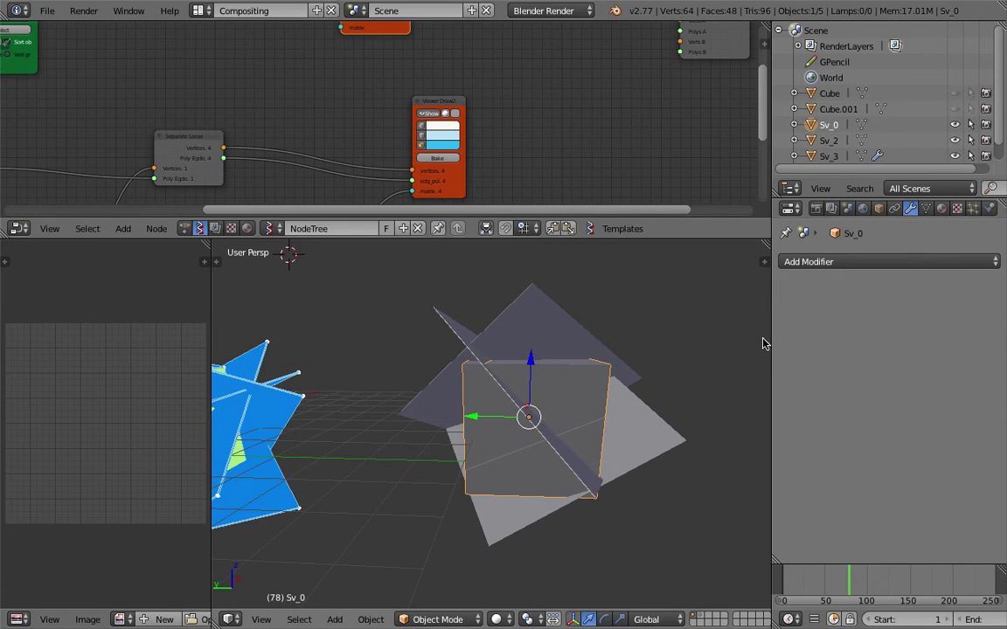
Delete the used cutting plane Sv_2.
middle_drag(451, 354, 430, 374)
right_click(441, 341)
key(x)
click(441, 337)
Add a Boolean modifier to the cube Sv_0, set it to Difference with object Sv_3, and apply it.
right_click(534, 391)
click(845, 262)
click(682, 332)
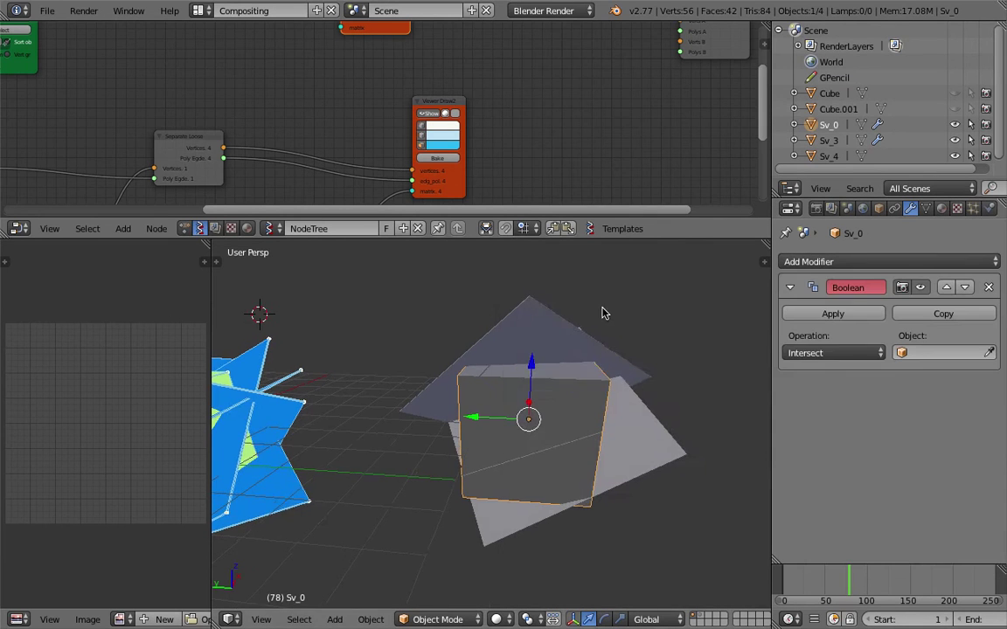
click(837, 352)
click(834, 302)
middle_drag(566, 342, 588, 336)
click(911, 354)
click(833, 407)
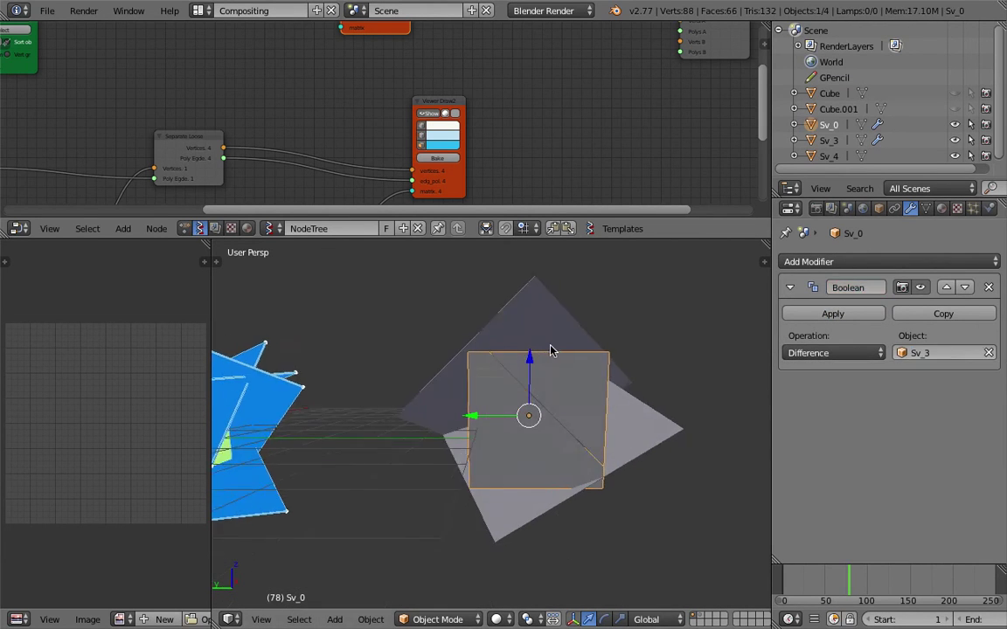
Delete the used cutting plane Sv_3.
right_click(540, 342)
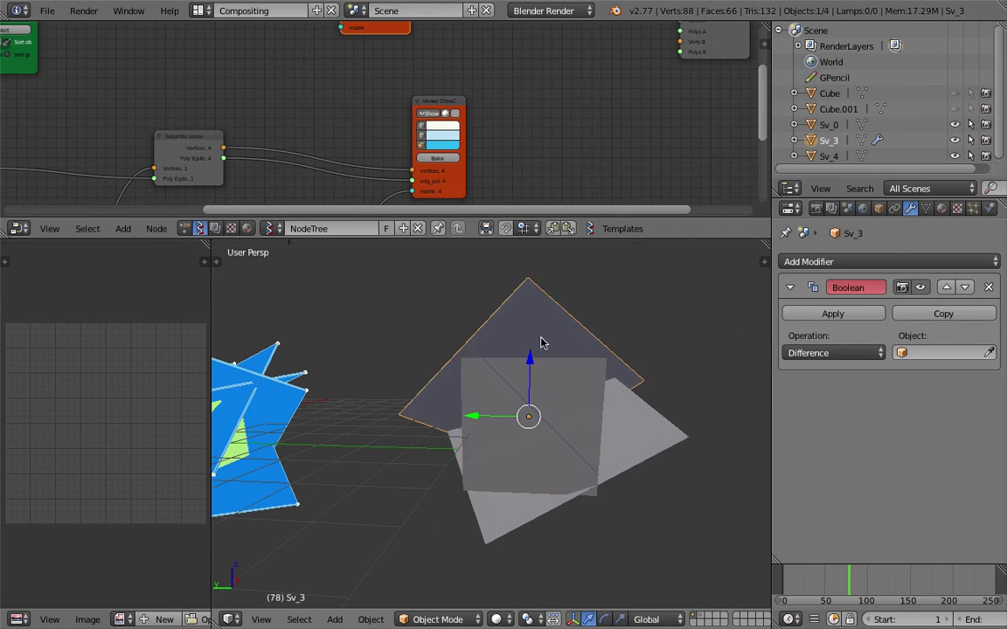
key(x)
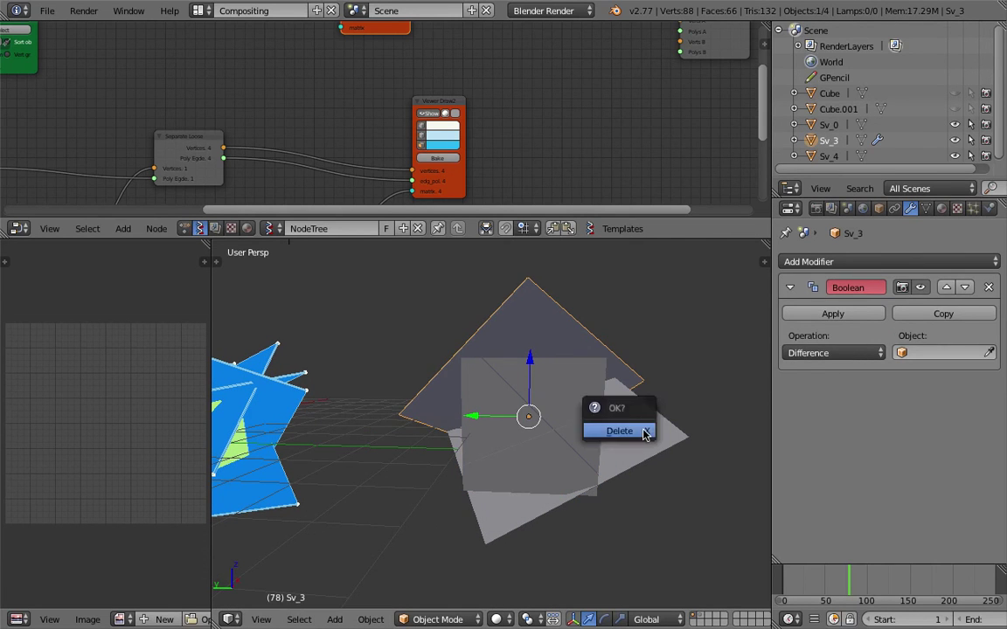
click(642, 432)
Add a Boolean modifier to the cube Sv_0, set it to Difference with object Sv_4, and apply it.
right_click(562, 386)
middle_drag(562, 386, 546, 405)
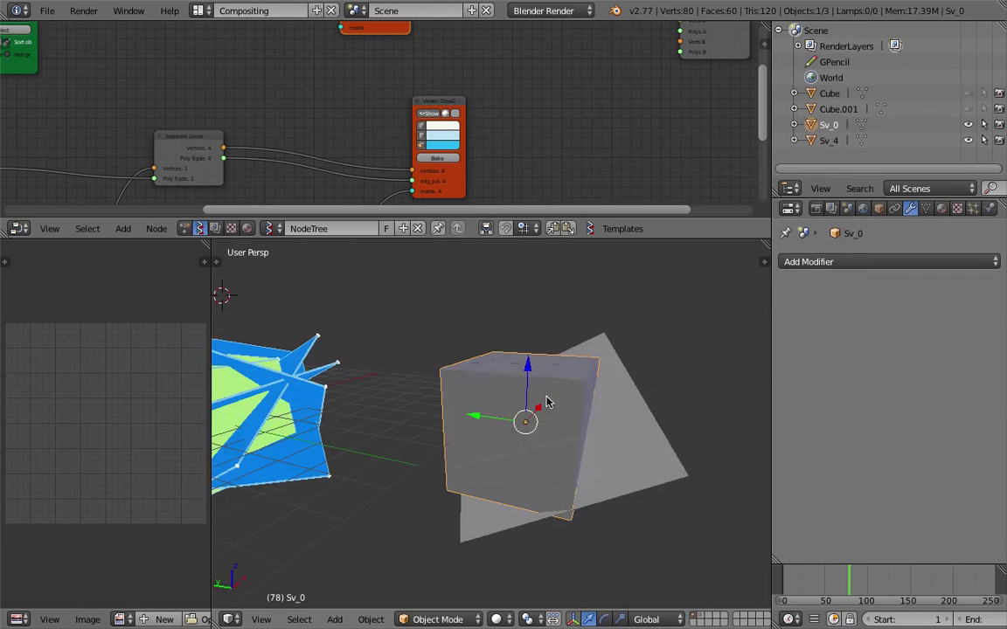
click(791, 262)
click(684, 332)
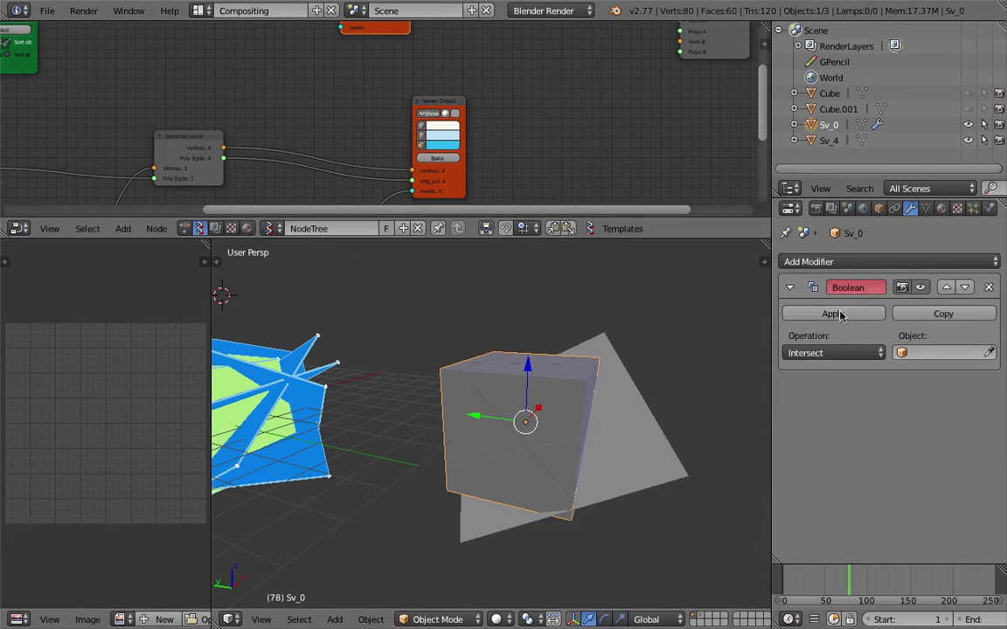
click(833, 352)
click(826, 294)
click(918, 352)
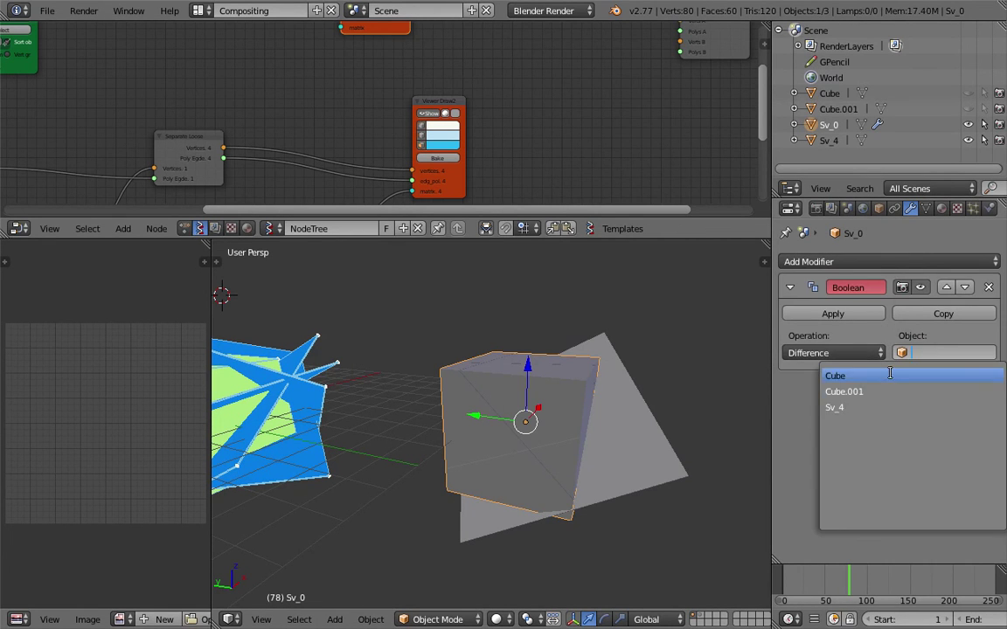
click(869, 407)
click(802, 314)
Delete the last cutting plane, Sv_4.
right_click(654, 402)
key(x)
click(643, 410)
Separate the sliced cube Sv_0 into individual objects by loose parts.
middle_drag(643, 411, 545, 387)
right_click(560, 389)
key(space)
text(sep)
key(Return)
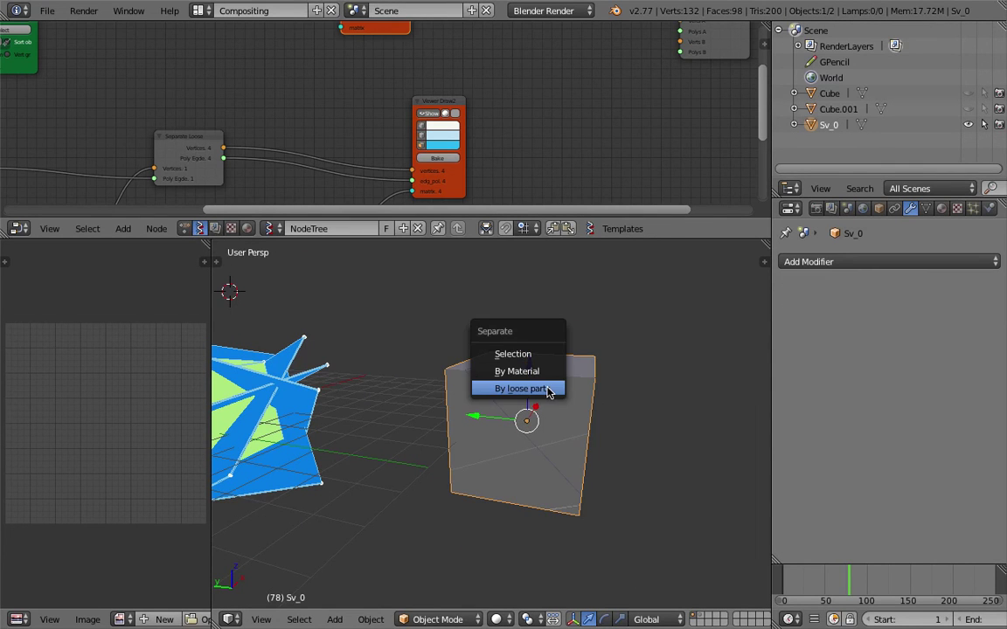
click(548, 389)
middle_drag(548, 391, 533, 384)
Use Set Origin to place the origin of every separated piece at its own geometry.
key(space)
text(set)
key(Down)
key(Down)
key(Down)
key(Down)
key(Down)
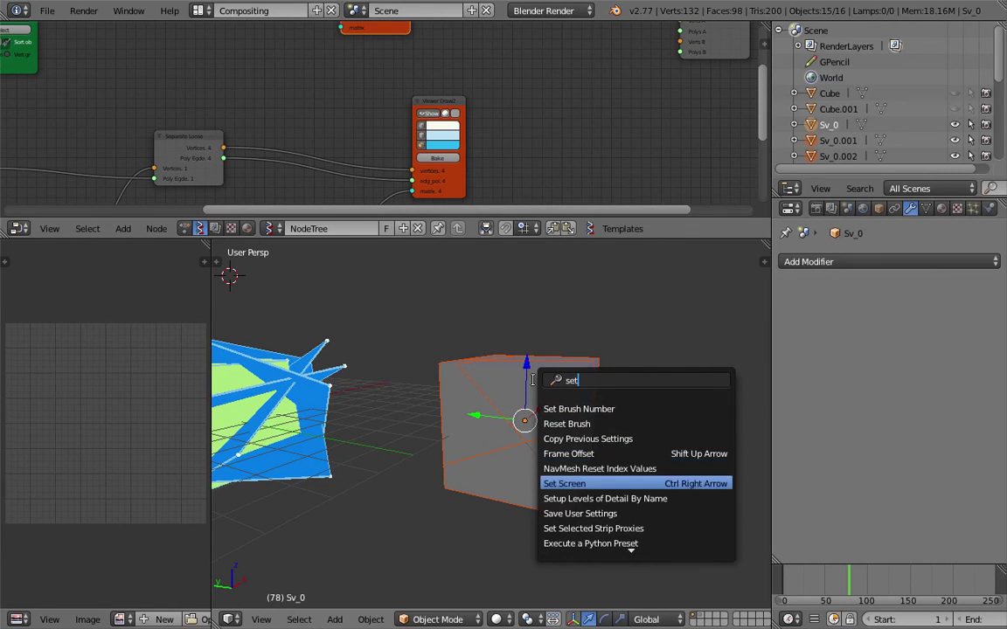
key(Up)
key(Up)
key(Up)
text(o)
key(Down)
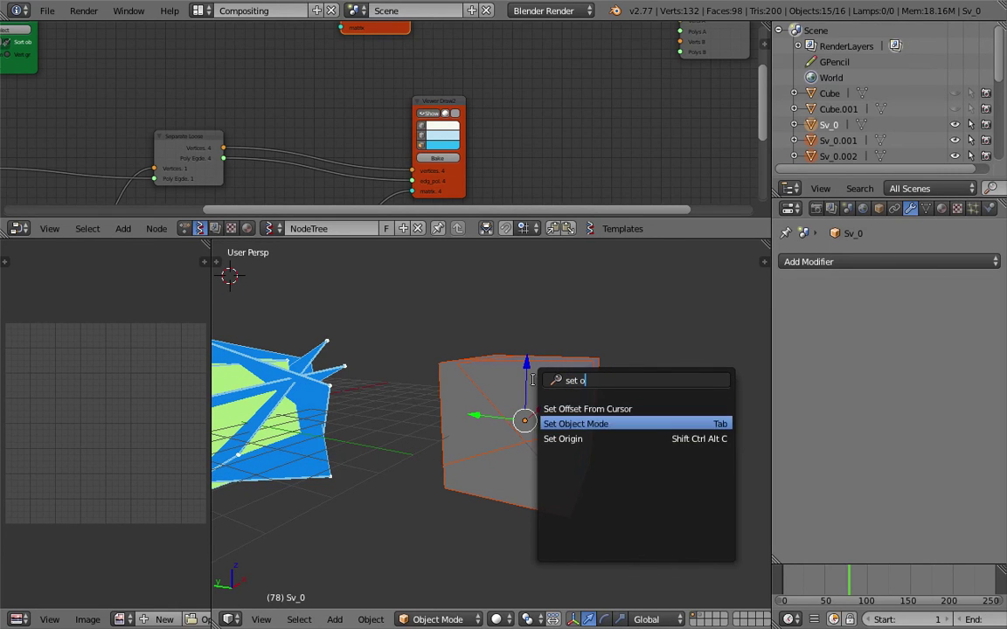
key(Down)
key(Return)
click(535, 381)
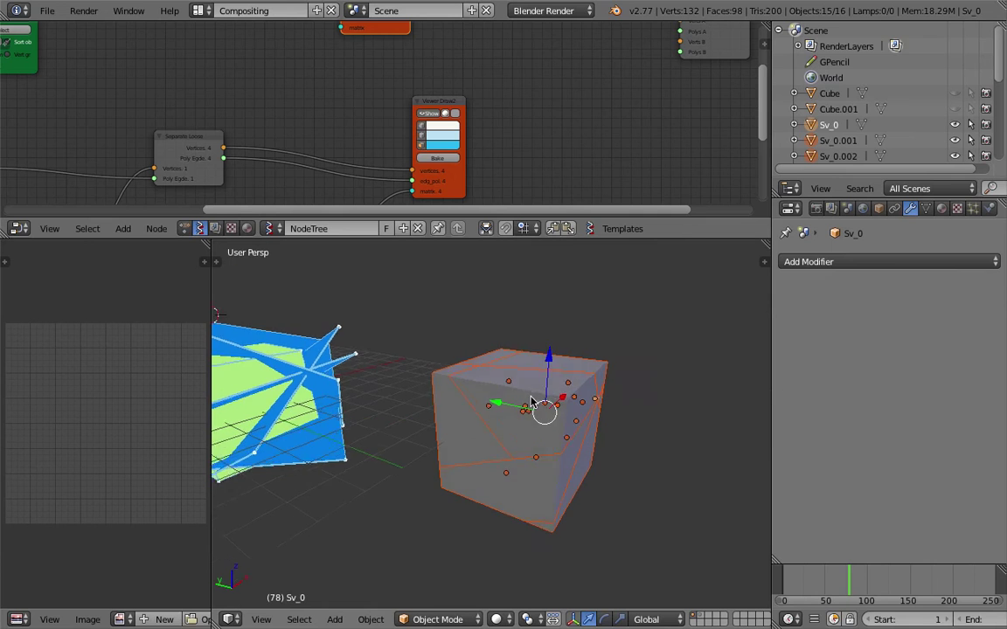
Check the upper corner piece Sv_0.001 in wireframe, restore solid display, and move the piece away from the cube.
right_click(521, 371)
mouse_move(521, 371)
shift+middle_down()
mouse_move(485, 373)
mouse_move(526, 377)
mouse_move(524, 406)
mouse_move(606, 382)
mouse_move(508, 387)
mouse_move(559, 447)
mouse_move(435, 399)
mouse_move(690, 376)
shift+middle_up()
key(z)
scroll(526, 377, up, 2)
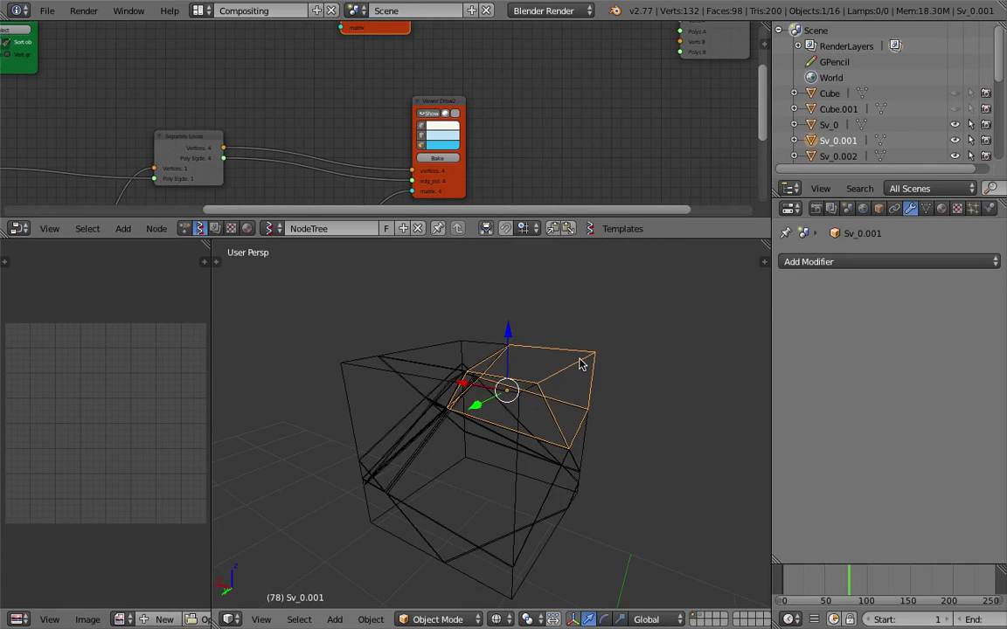
key(z)
key(g)
click(642, 326)
Move three more pieces outward from the sliced cube.
right_click(478, 348)
key(g)
click(462, 319)
right_click(390, 410)
key(g)
click(339, 416)
right_click(476, 471)
middle_drag(526, 443, 628, 404)
right_click(494, 445)
key(g)
click(652, 434)
Move the bottom piece Sv_0.009 downward and pull two more lower pieces away from the cube.
right_click(557, 502)
key(g)
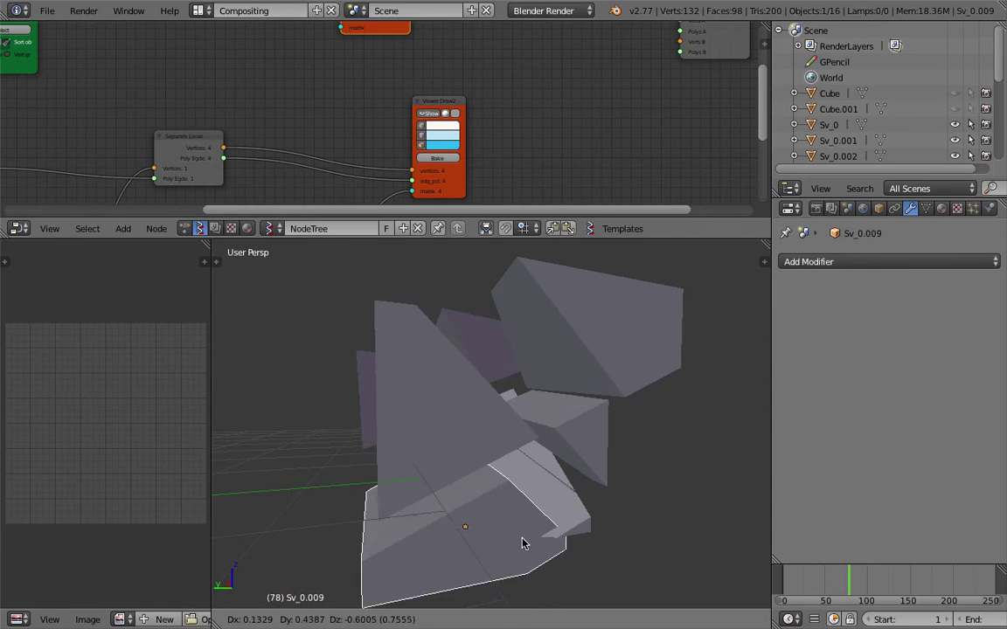
click(523, 544)
middle_drag(522, 544, 555, 520)
right_click(560, 503)
key(g)
click(631, 558)
right_click(548, 461)
key(g)
click(660, 469)
Try repositioning the small inner pieces, including Sv_0.014, and deselect all pieces.
middle_drag(660, 469, 518, 499)
right_click(546, 444)
right_click(551, 437)
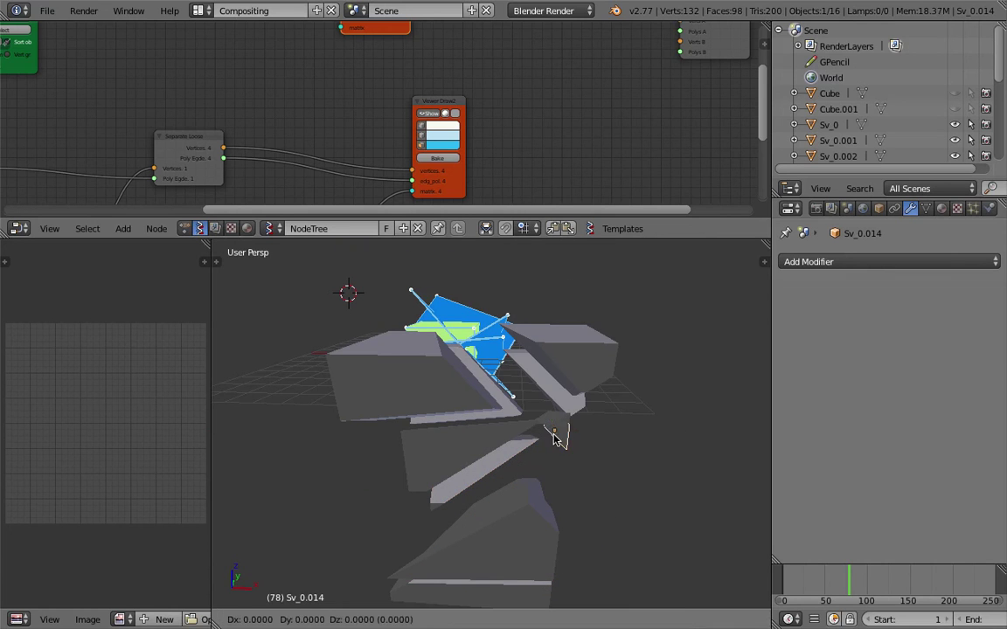
right_click(550, 418)
key(g)
click(556, 412)
right_click(556, 411)
middle_drag(556, 412, 440, 386)
key(a)
key(a)
key(a)
scroll(440, 383, up, 2)
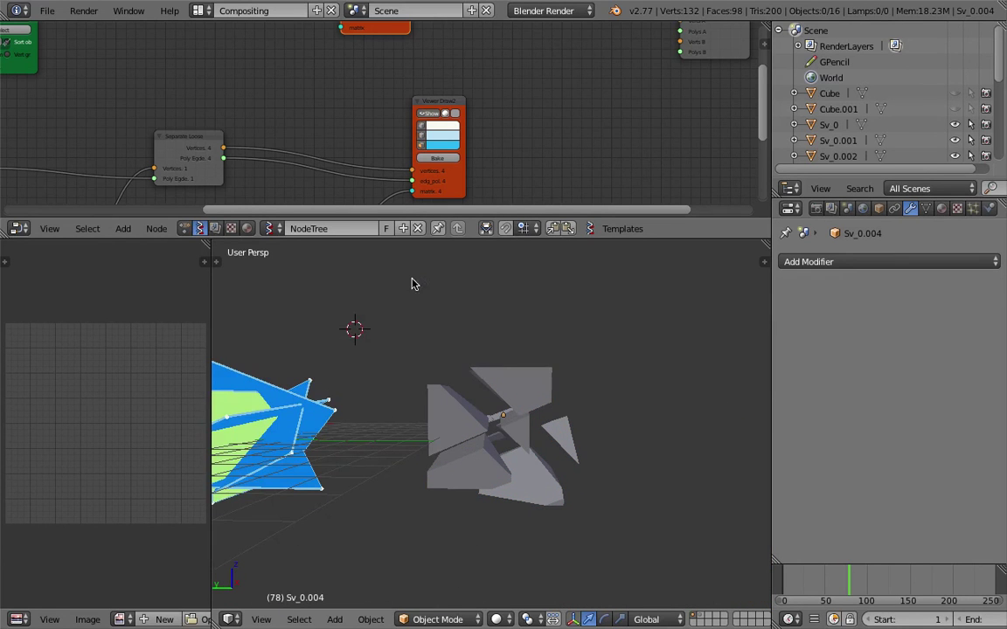
Write "recursive" above the pieces with Grease Pencil and extend the 3D viewport over the empty image editor.
shift+middle_drag(407, 286, 419, 303)
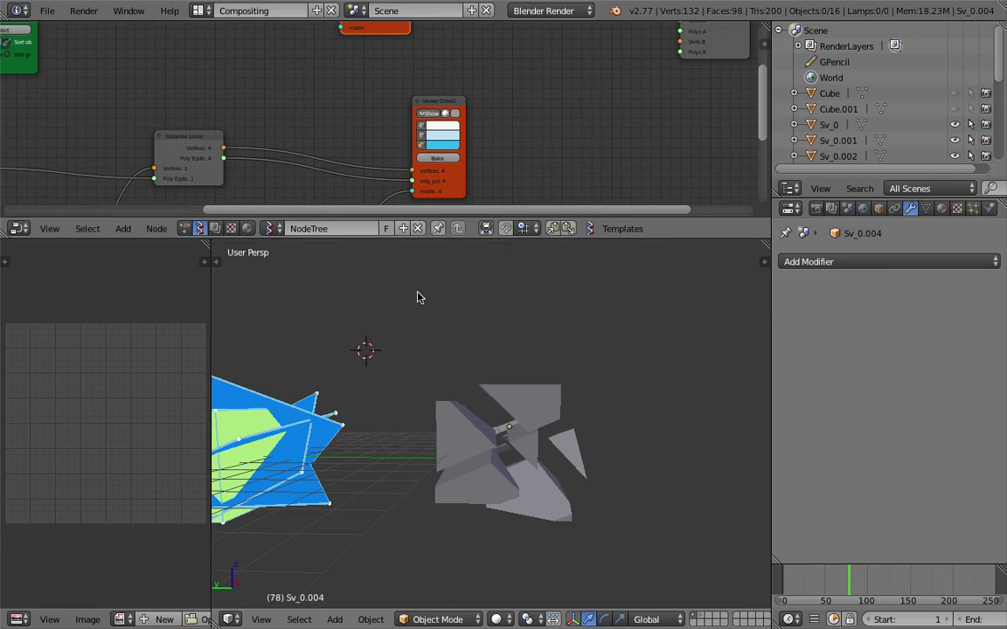
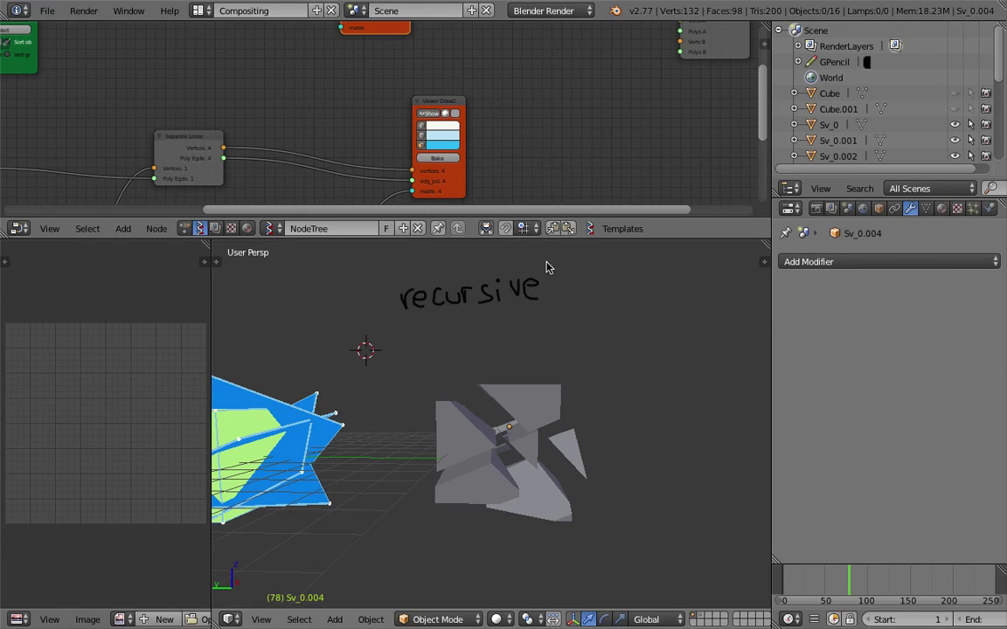
mouse_move(557, 286)
middle_down()
mouse_move(519, 307)
mouse_move(573, 298)
middle_up()
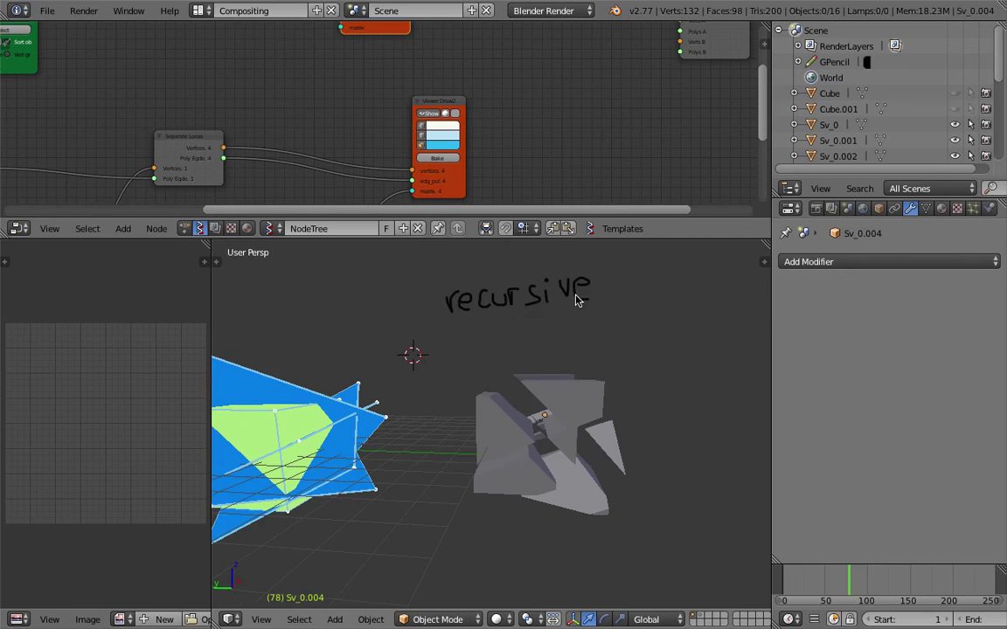
mouse_move(202, 246)
mouse_down()
mouse_move(227, 247)
mouse_move(197, 253)
mouse_up()
scroll(278, 333, down, 3)
shift+middle_drag(390, 318, 465, 326)
mouse_move(545, 377)
middle_down()
mouse_move(505, 420)
mouse_move(530, 400)
mouse_move(500, 456)
middle_up()
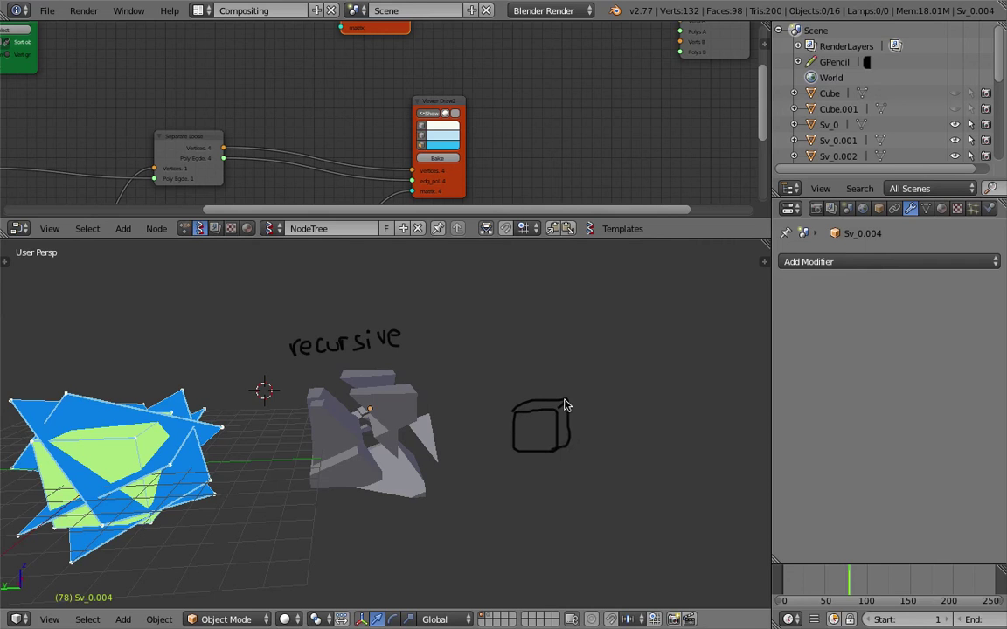
Sketch a Grease Pencil diagram beside the pieces: a cube with adjoining boxes, curved strokes and an arrow.
middle_drag(588, 361, 564, 377)
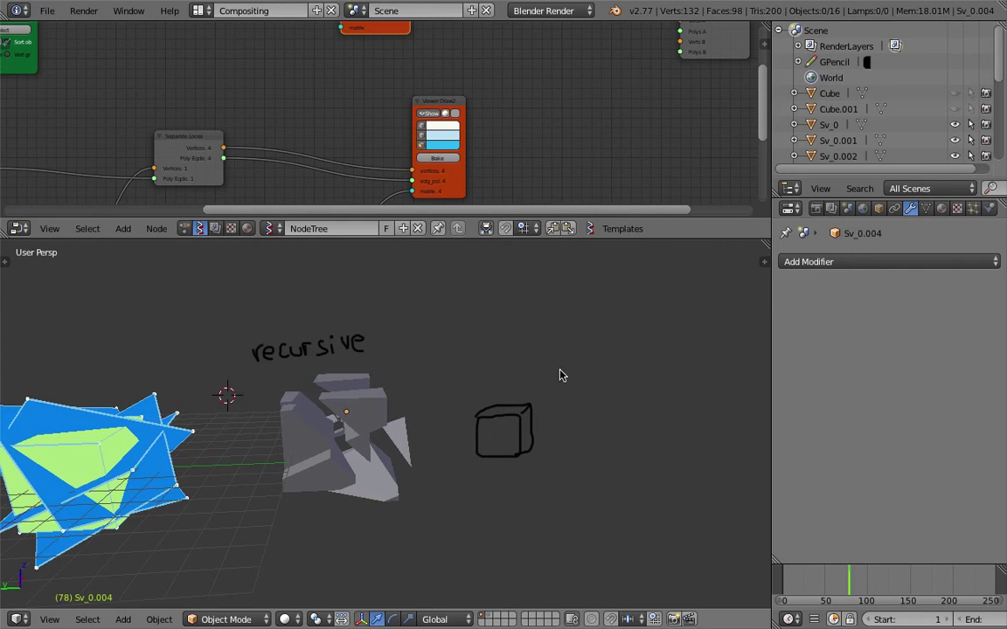
click(470, 410)
mouse_move(503, 405)
mouse_down()
mouse_move(479, 405)
mouse_move(488, 382)
mouse_move(520, 361)
mouse_move(530, 400)
mouse_up()
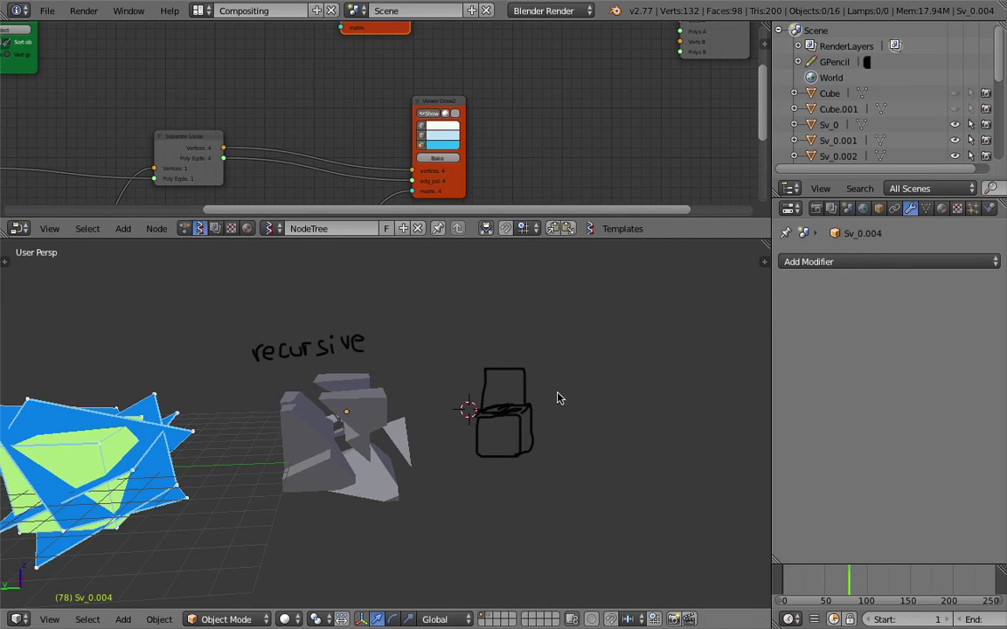
mouse_move(544, 355)
mouse_down()
mouse_move(557, 427)
mouse_move(545, 450)
mouse_move(527, 453)
mouse_up()
mouse_move(531, 409)
mouse_down()
mouse_move(563, 456)
mouse_move(524, 456)
mouse_up()
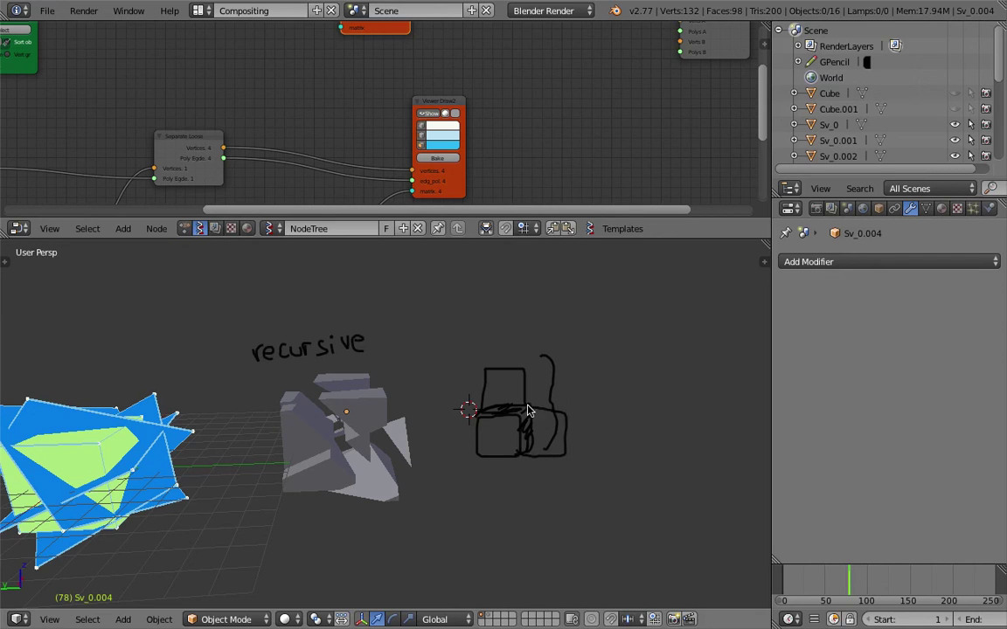
drag(570, 353, 591, 420)
mouse_move(573, 427)
mouse_down()
mouse_move(607, 438)
mouse_move(584, 437)
mouse_up()
mouse_move(478, 375)
mouse_down()
mouse_move(428, 390)
mouse_move(448, 401)
mouse_up()
Remove the Grease Pencil layer GP_L to clear all annotations and hide the 3D view's properties sidebar.
scroll(434, 364, down, 2)
scroll(449, 353, up, 1)
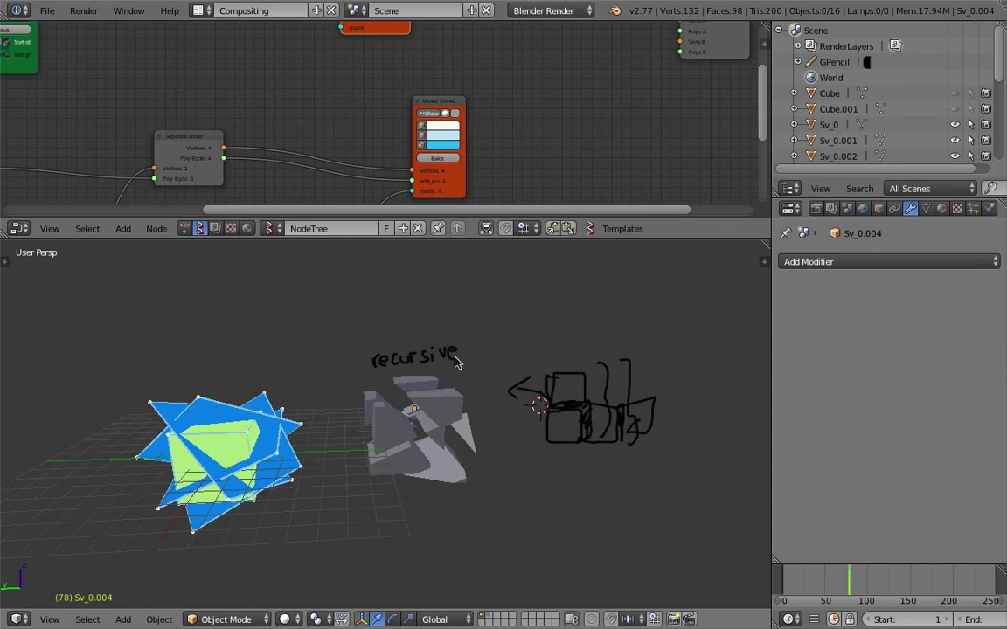
key(n)
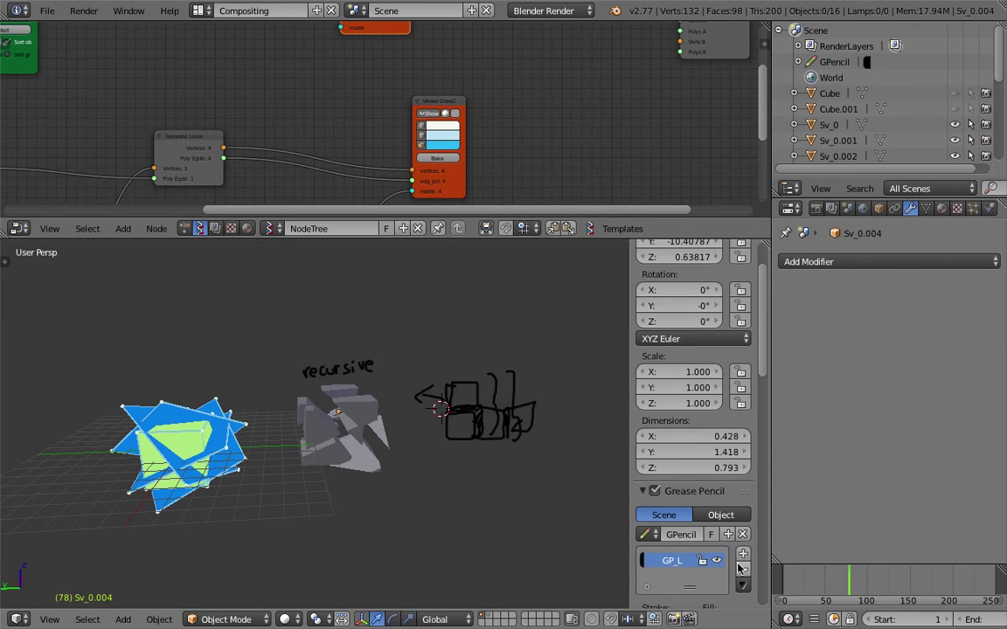
click(743, 570)
drag(628, 385, 879, 387)
Select all the separated cube pieces and delete them, keeping only the Sverchok preview.
middle_drag(490, 360, 506, 366)
shift+middle_drag(404, 362, 504, 352)
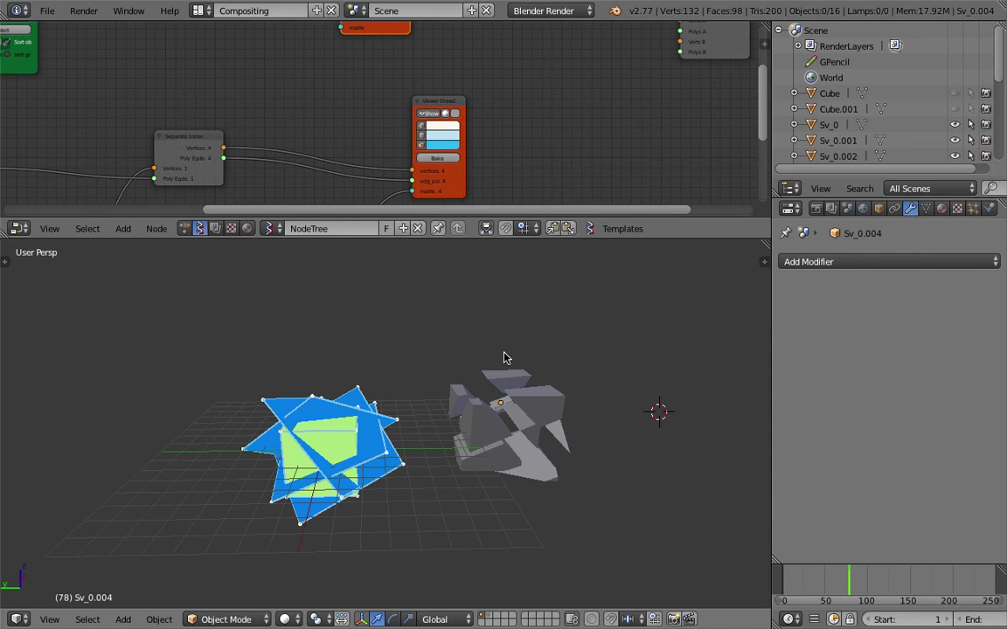
middle_drag(414, 361, 411, 367)
shift+middle_drag(411, 367, 485, 360)
key(a)
key(a)
key(a)
key(x)
click(493, 364)
Enlarge the node editor area and bring the Viewer Draw and Separate Loose nodes into view.
middle_drag(394, 389, 454, 394)
mouse_move(455, 395)
middle_down()
mouse_move(418, 340)
mouse_move(487, 368)
mouse_move(457, 375)
mouse_move(440, 428)
mouse_move(395, 393)
mouse_move(523, 394)
mouse_move(472, 368)
mouse_move(444, 396)
middle_up()
middle_drag(469, 156, 525, 179)
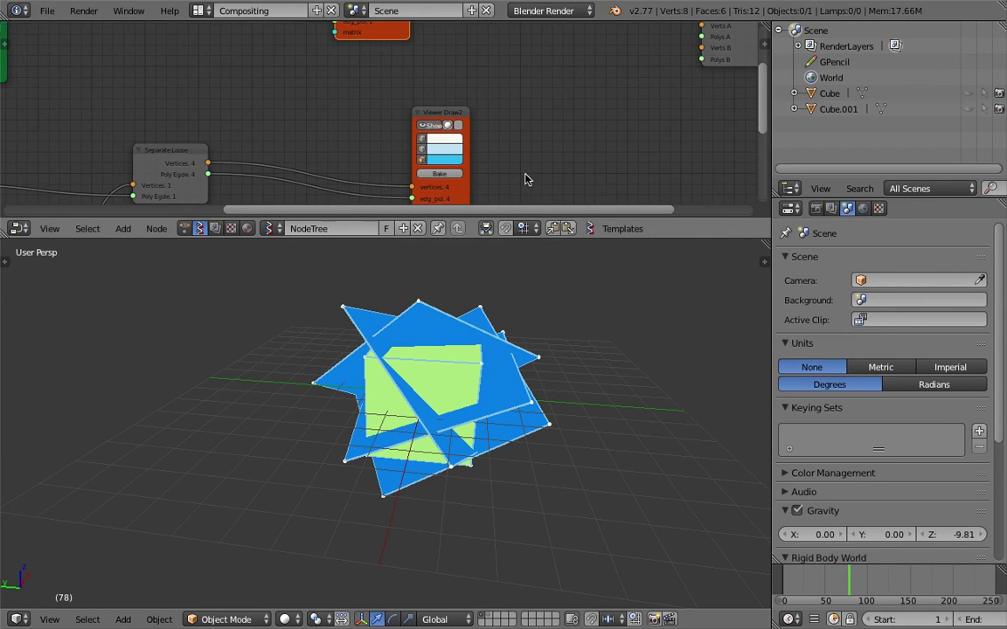
drag(525, 217, 524, 309)
middle_drag(527, 191, 480, 192)
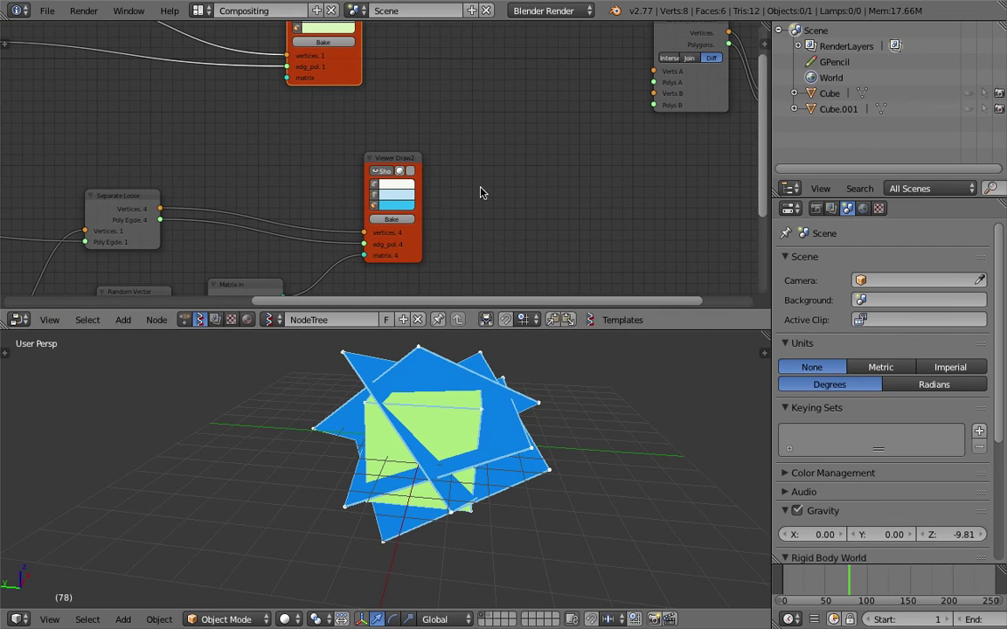
Add a Matrix Apply node beside the lower Viewer Draw and connect Separate Loose's Vertices output to its Vectors input.
key(shift+a)
click(482, 179)
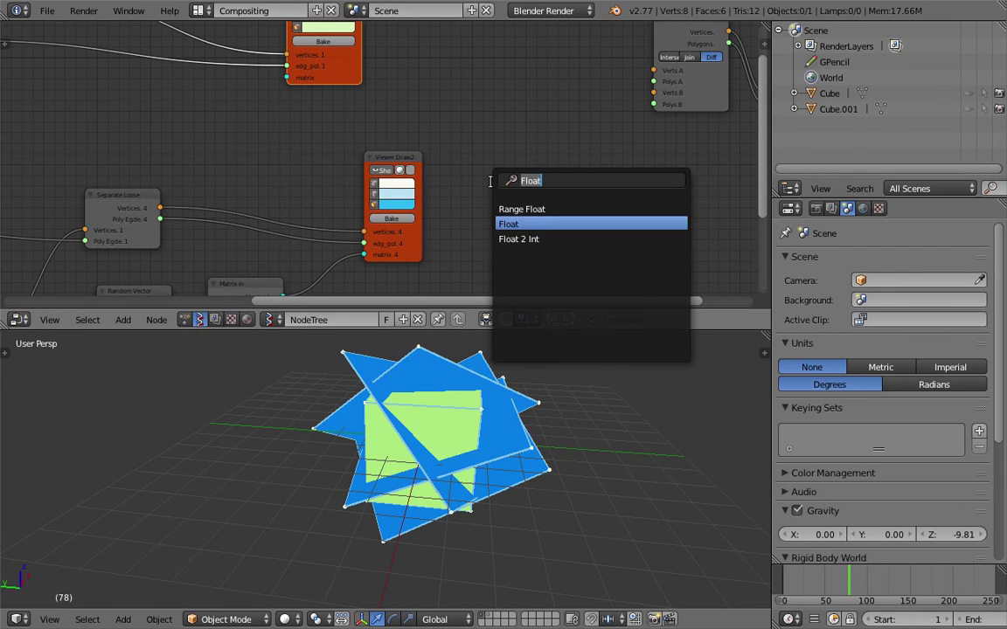
text(matrix)
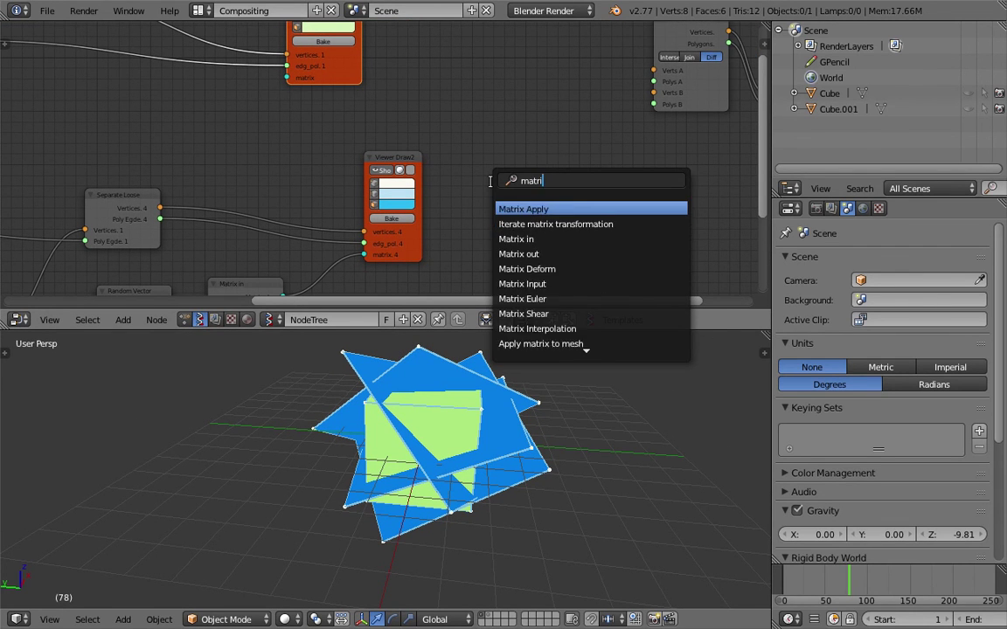
key(Return)
click(490, 182)
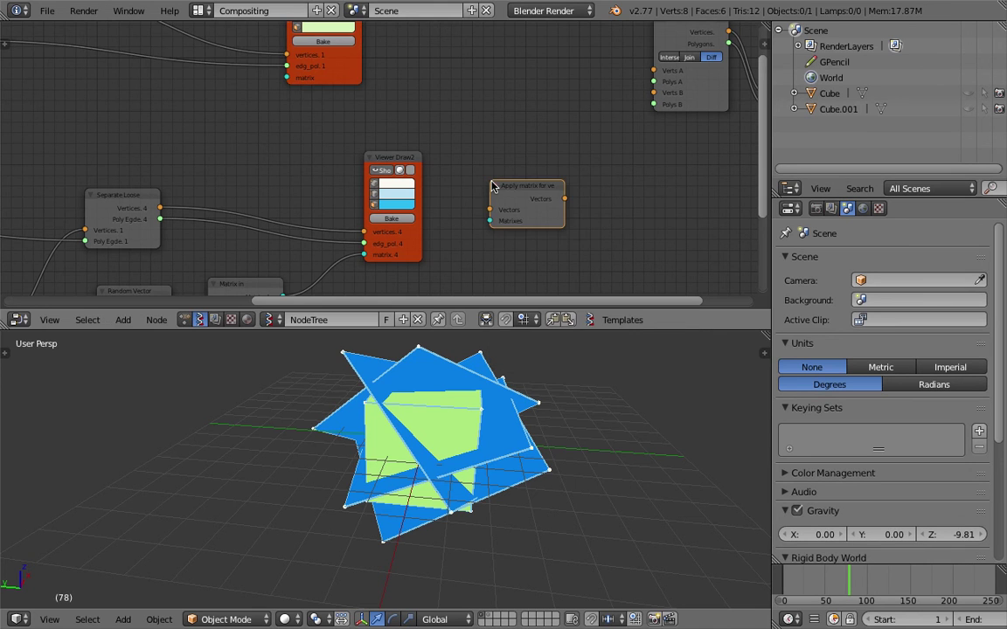
middle_drag(491, 182, 487, 131)
drag(157, 158, 487, 159)
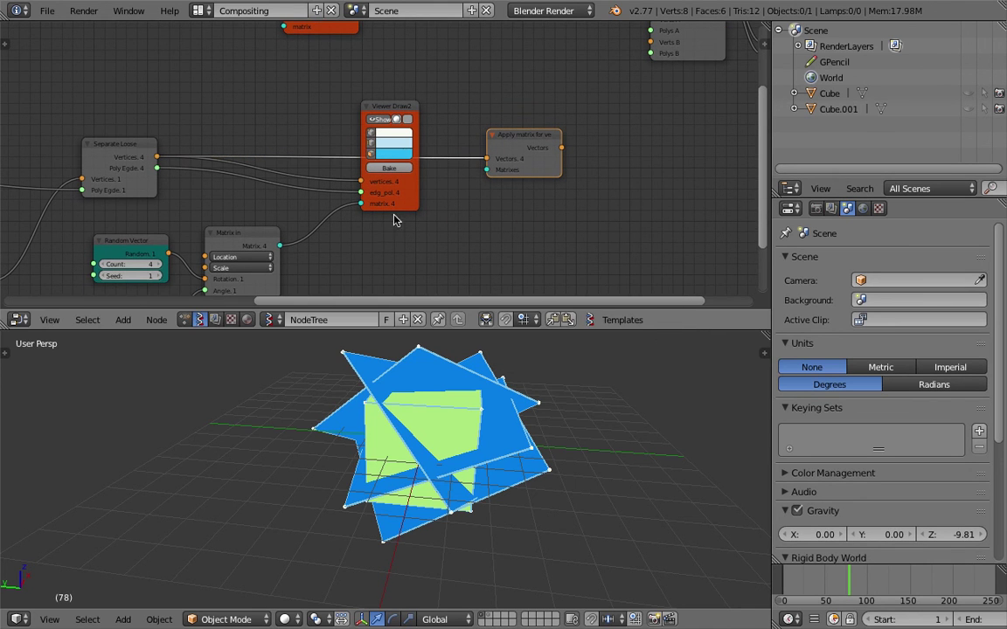
Connect Matrix in's output to the Matrix Apply node's Matrixes input, and add a Mesh Join node fed by its Vectors output.
drag(279, 246, 497, 142)
middle_drag(528, 128, 450, 127)
key(shift+a)
click(496, 128)
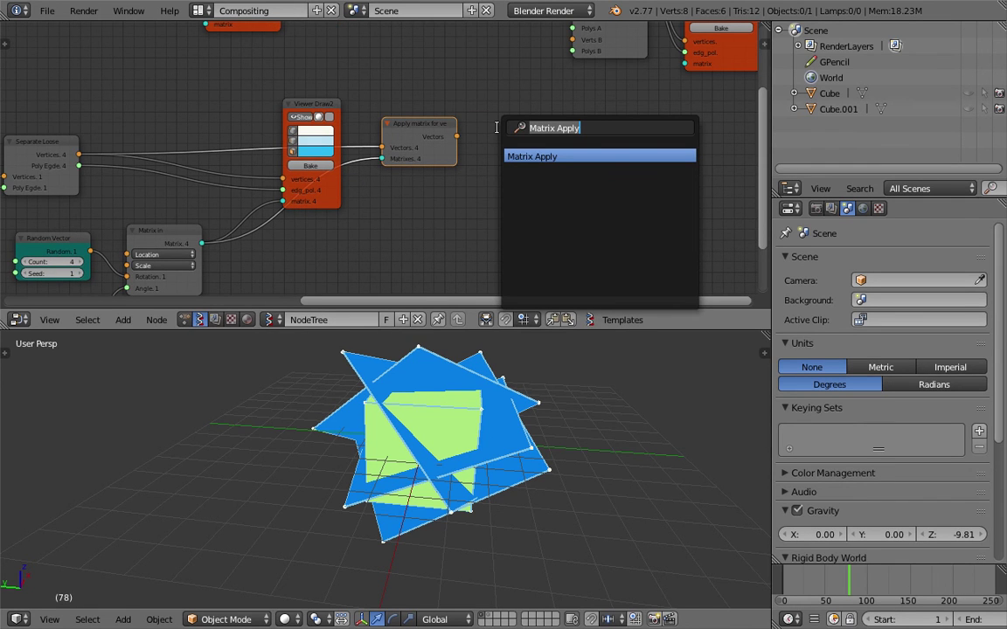
text(jo)
key(Return)
click(485, 134)
drag(456, 137, 498, 168)
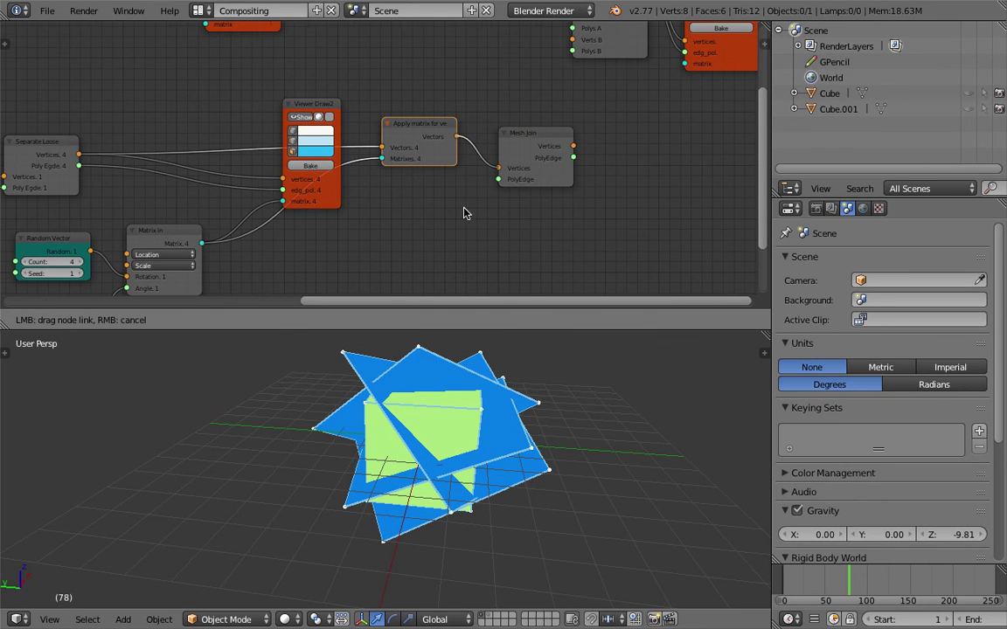
Connect Separate Loose's Poly Egde output to Mesh Join's PolyEdge input and shift the Mesh Join node slightly.
scroll(465, 213, down, 1)
drag(133, 163, 494, 173)
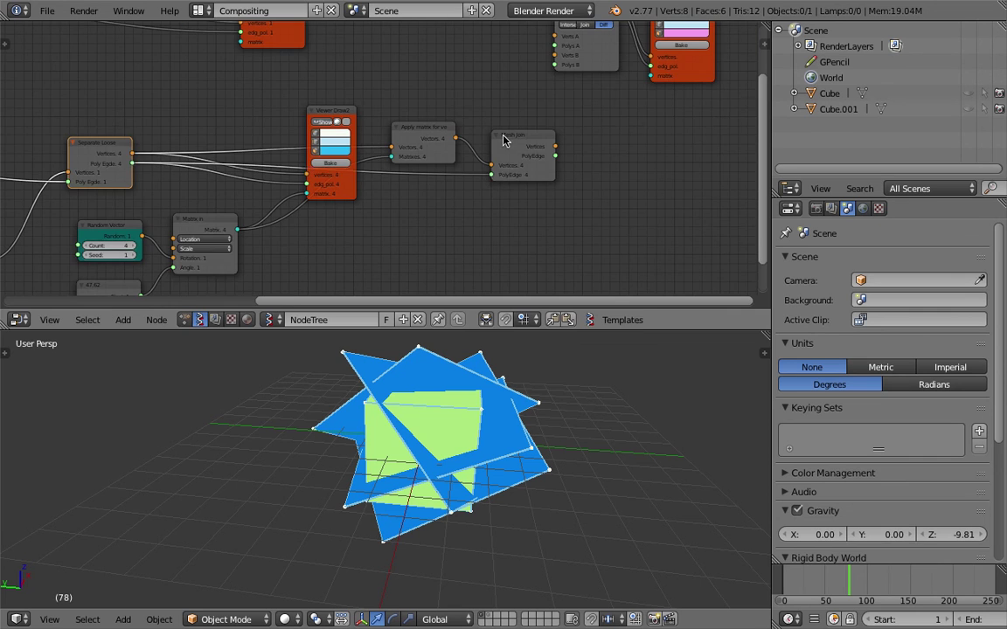
scroll(501, 118, up, 2)
middle_drag(499, 100, 449, 120)
drag(491, 164, 479, 166)
middle_drag(584, 165, 536, 170)
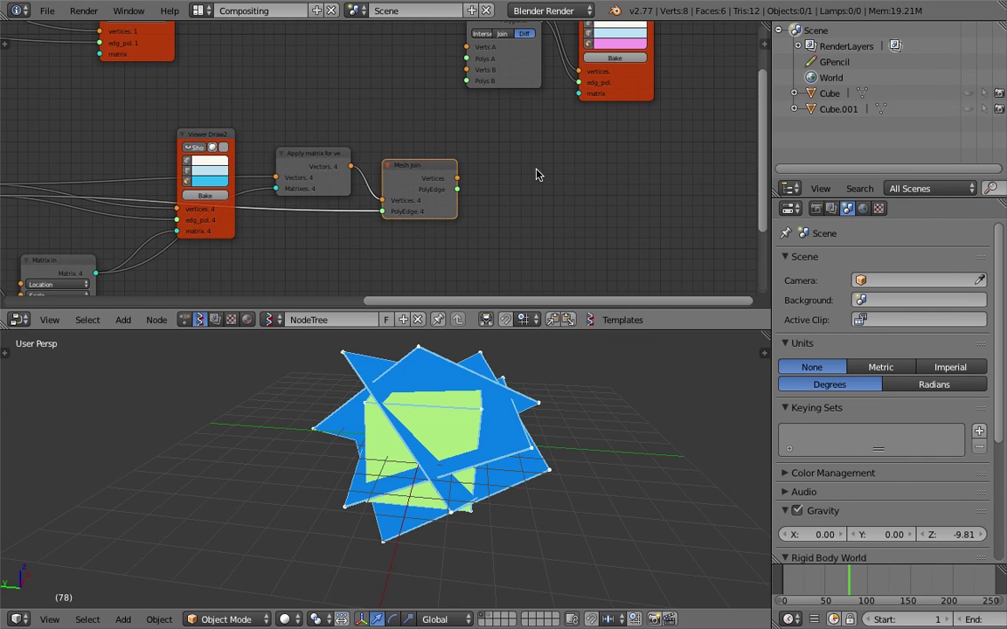
Duplicate the lower blue Viewer Draw node and place the copy beyond the Mesh Join node.
click(215, 137)
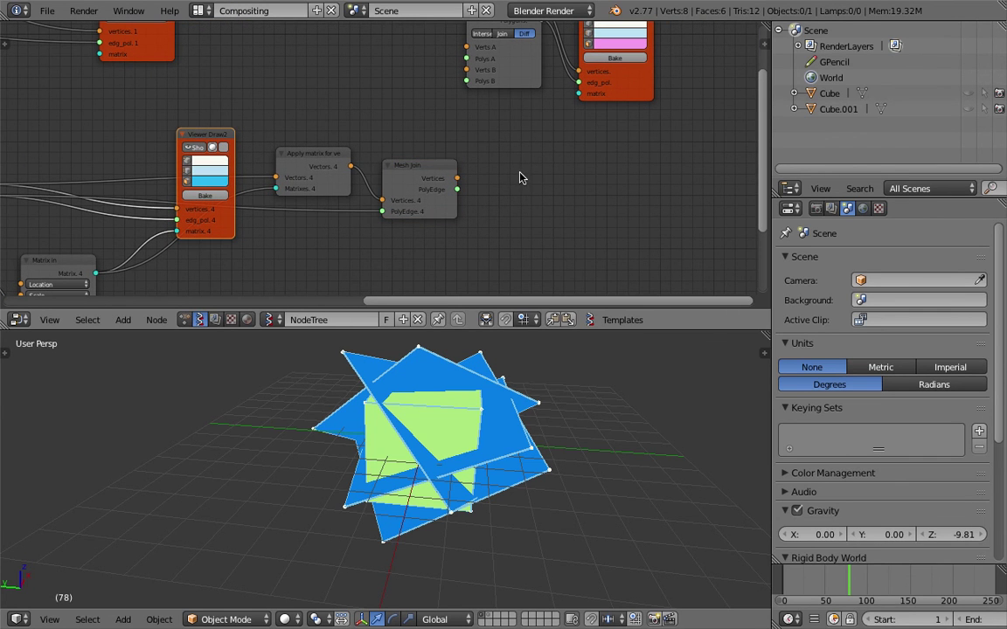
key(g)
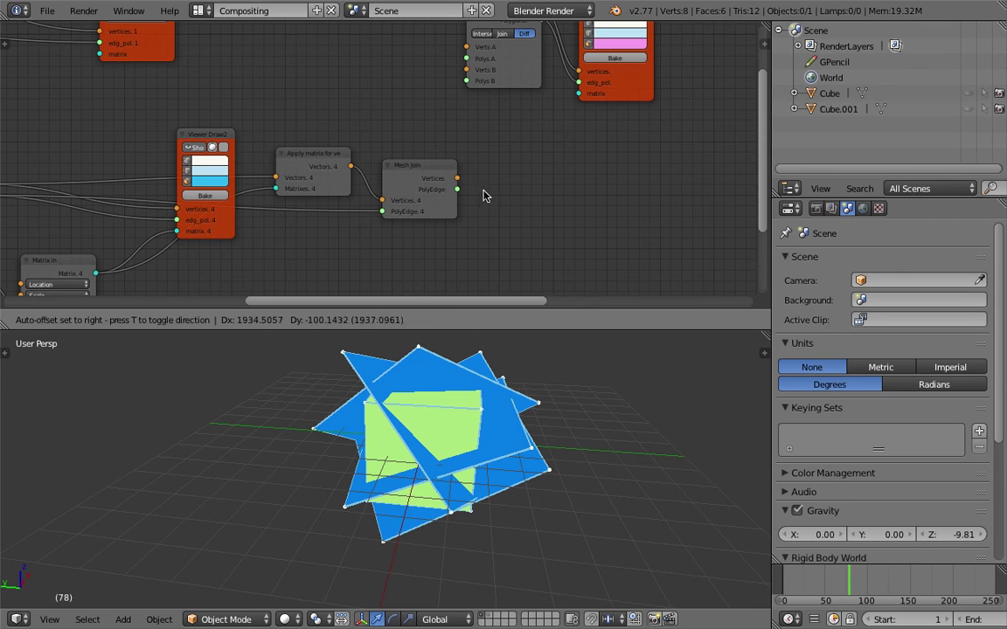
scroll(481, 193, down, 5)
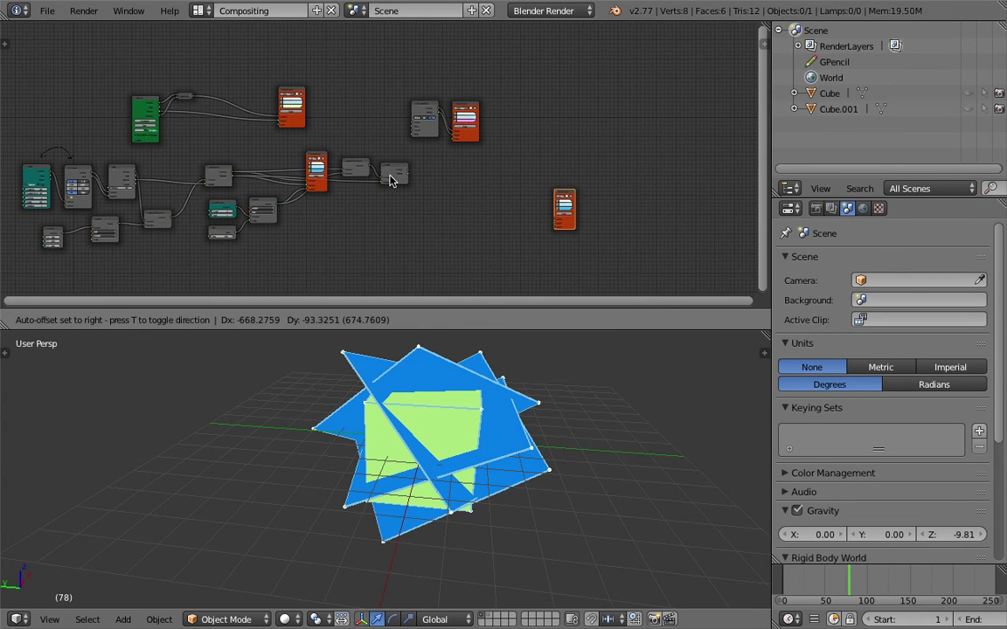
click(285, 145)
scroll(288, 150, up, 3)
click(480, 164)
Connect Mesh Join's Vertices and PolyEdge outputs to the duplicated Viewer Draw and turn off the original Viewer Draw's display.
mouse_move(489, 154)
mouse_down()
mouse_move(507, 168)
mouse_move(490, 219)
mouse_move(510, 244)
mouse_up()
click(236, 158)
scroll(384, 170, up, 2)
drag(459, 201, 509, 255)
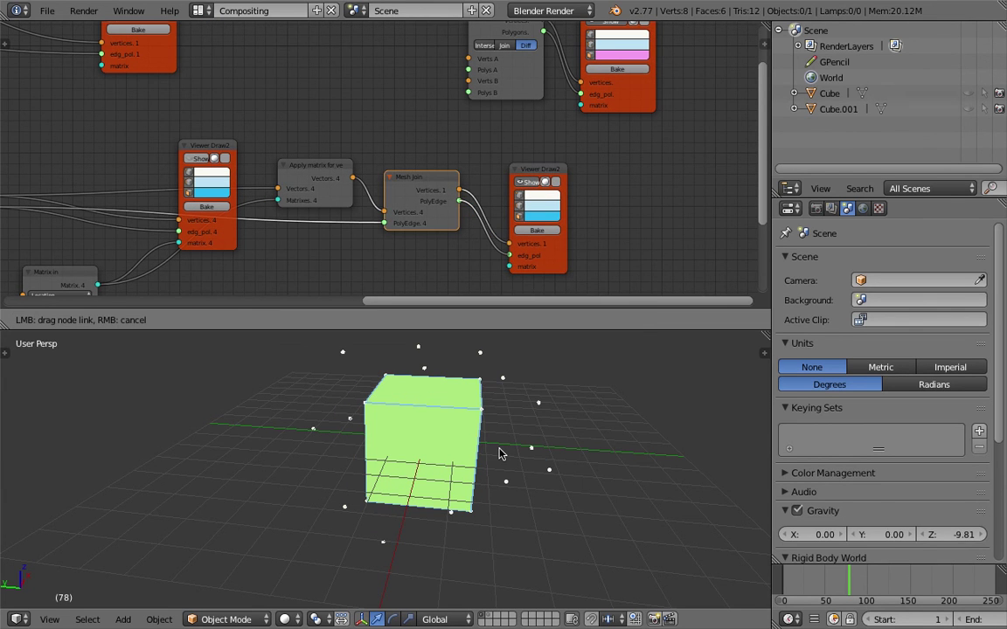
Test-bake the joined planes with the new Viewer Draw, inspect the mesh beside the preview, and delete it.
middle_drag(453, 441, 483, 425)
click(537, 230)
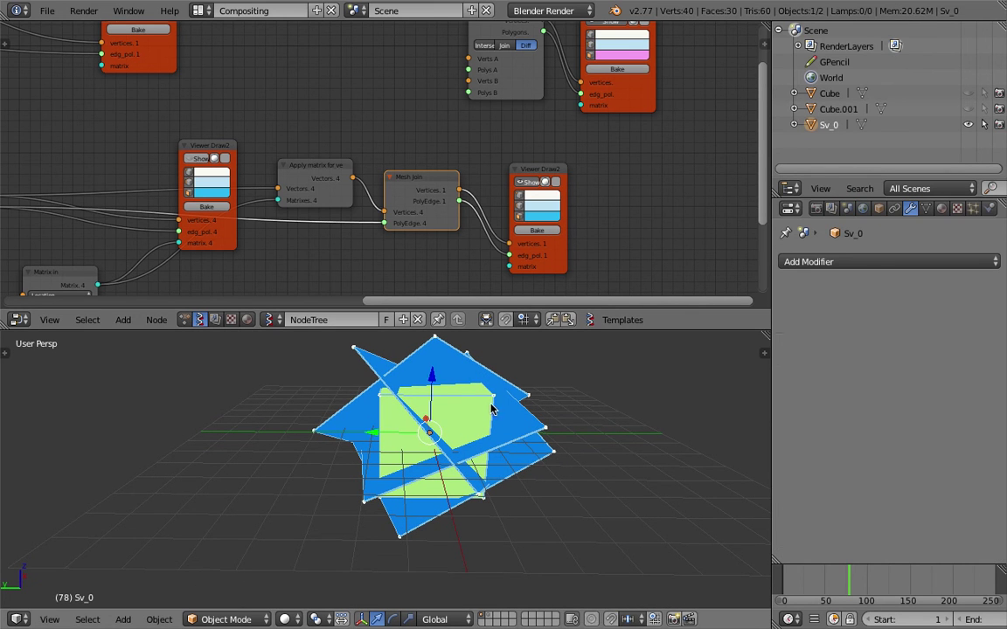
key(g)
click(640, 404)
key(Tab)
key(Tab)
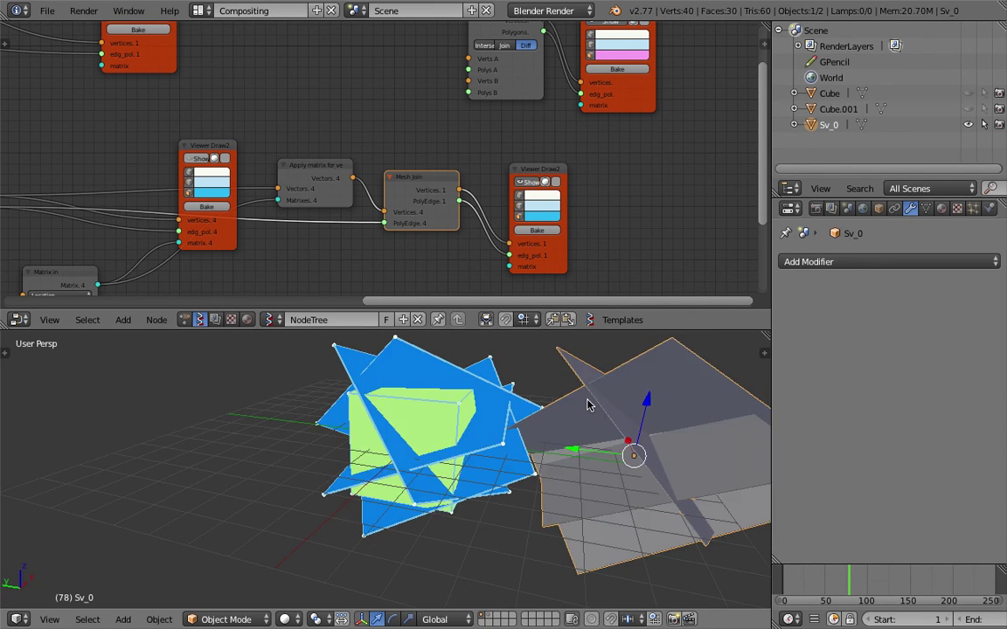
key(z)
key(z)
scroll(597, 414, down, 1)
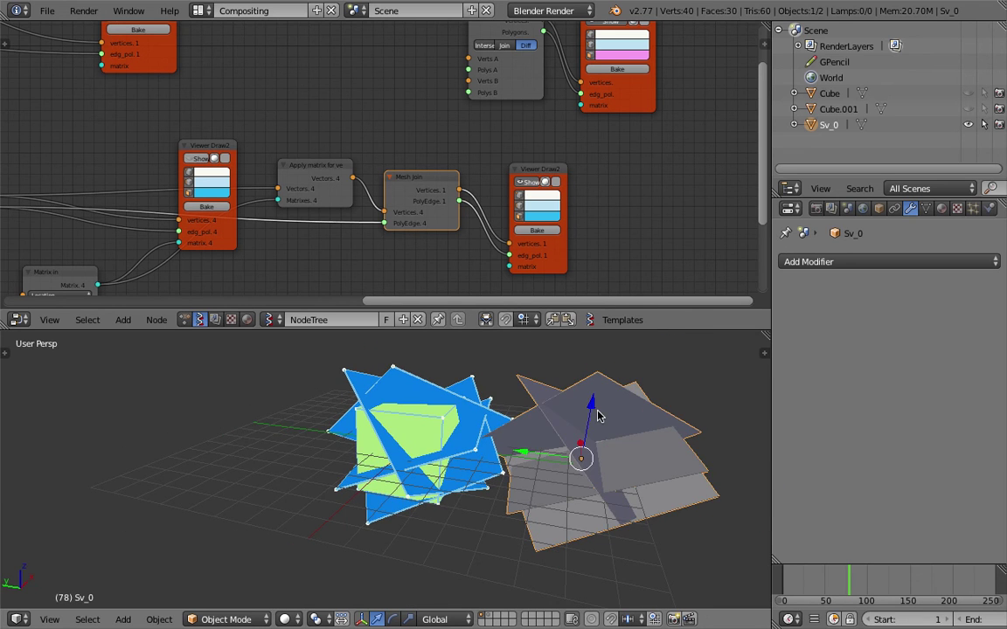
key(Delete)
mouse_move(539, 416)
middle_down()
mouse_move(622, 409)
mouse_move(479, 465)
mouse_move(528, 421)
middle_up()
Move the new Viewer Draw node farther from Mesh Join to leave space between them.
drag(534, 172, 556, 177)
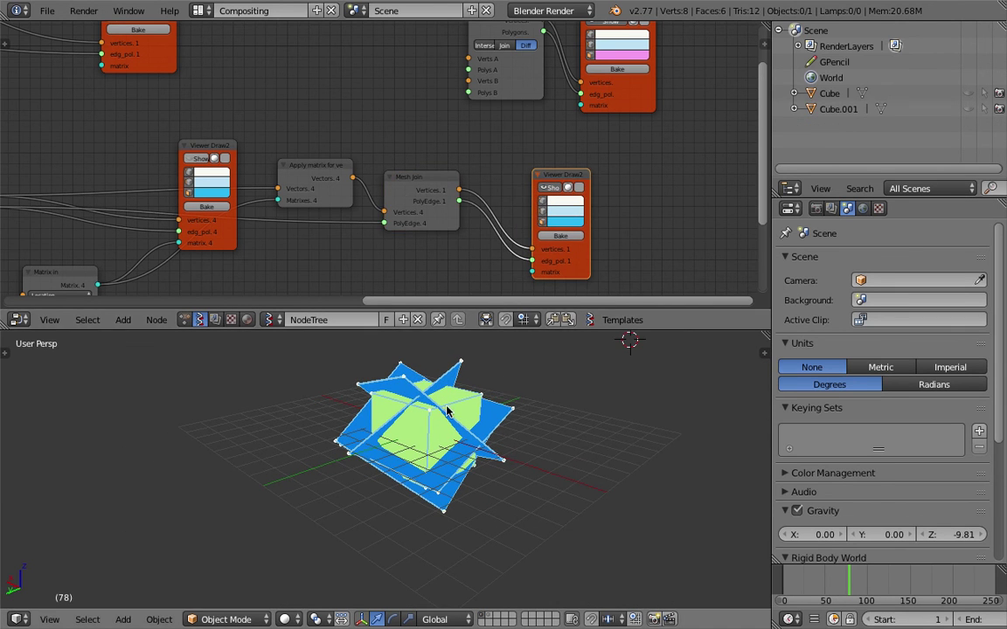
middle_drag(377, 198, 345, 185)
drag(556, 164, 619, 168)
Add a CSG Boolean node below the Mesh Join node.
key(shift+a)
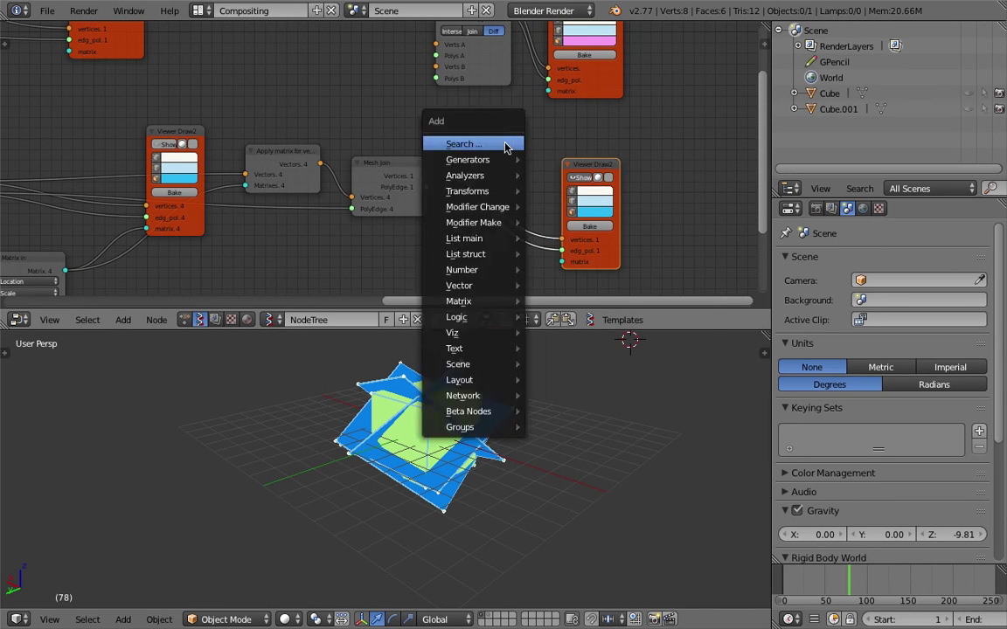
click(506, 146)
key(BackSpace)
text(csg)
key(Return)
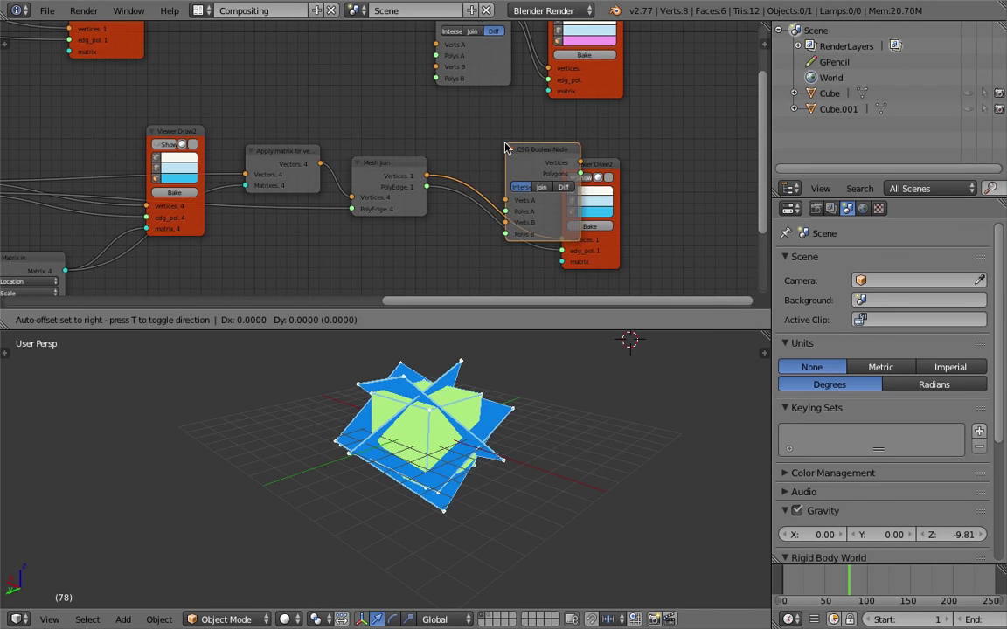
click(388, 253)
Enlarge the node editor area and position the CSG Boolean node directly beneath Mesh Join.
middle_drag(398, 212, 434, 183)
drag(614, 140, 639, 134)
drag(590, 329, 591, 396)
middle_drag(470, 270, 460, 258)
drag(448, 263, 421, 262)
click(420, 267)
scroll(401, 291, up, 1)
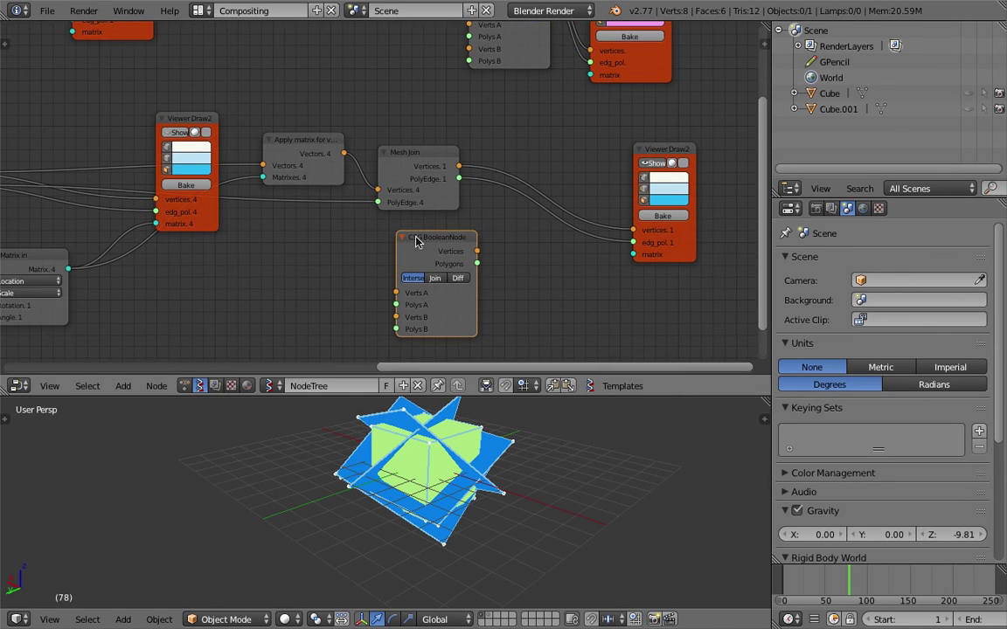
middle_drag(416, 242, 435, 230)
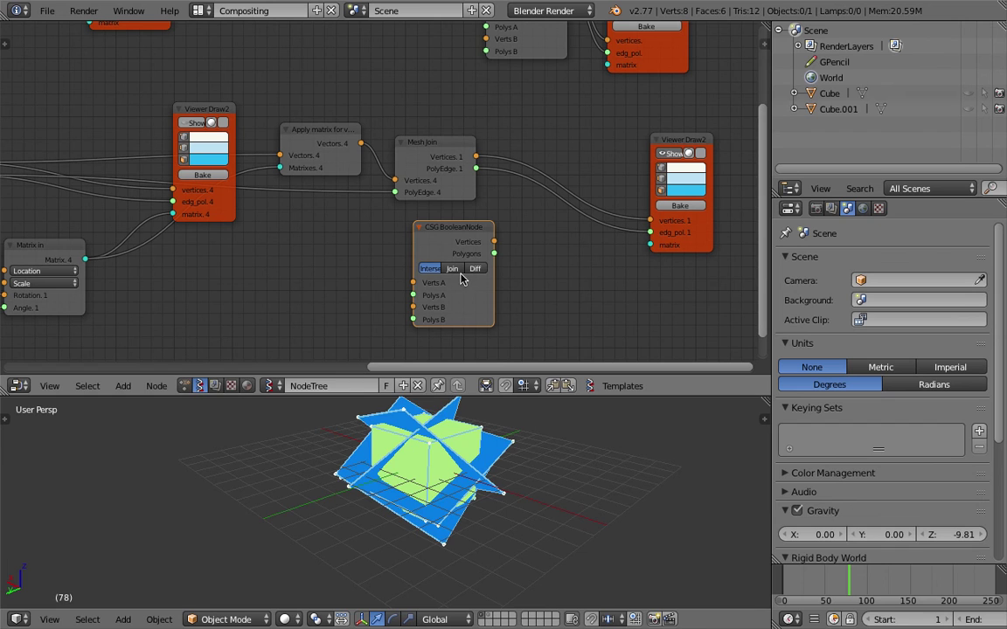
middle_drag(506, 457, 495, 420)
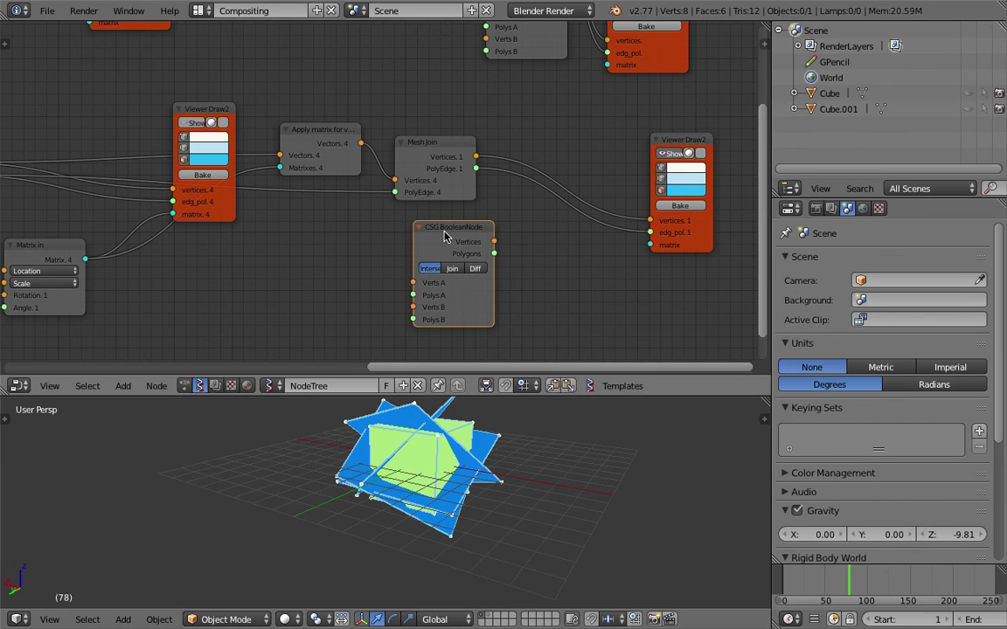
middle_drag(382, 269, 417, 261)
middle_drag(526, 300, 483, 253)
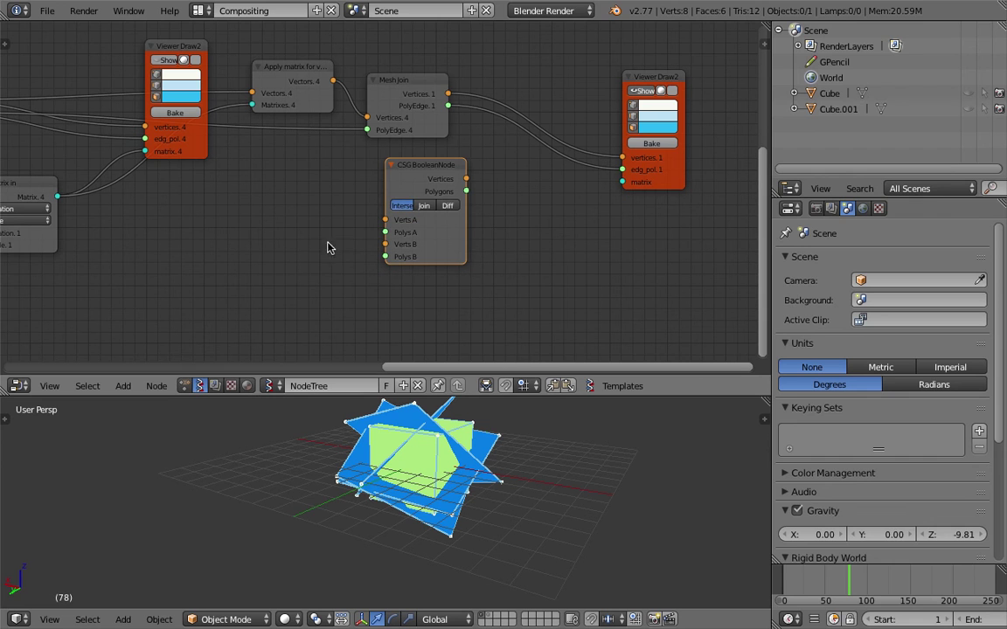
middle_drag(339, 220, 415, 238)
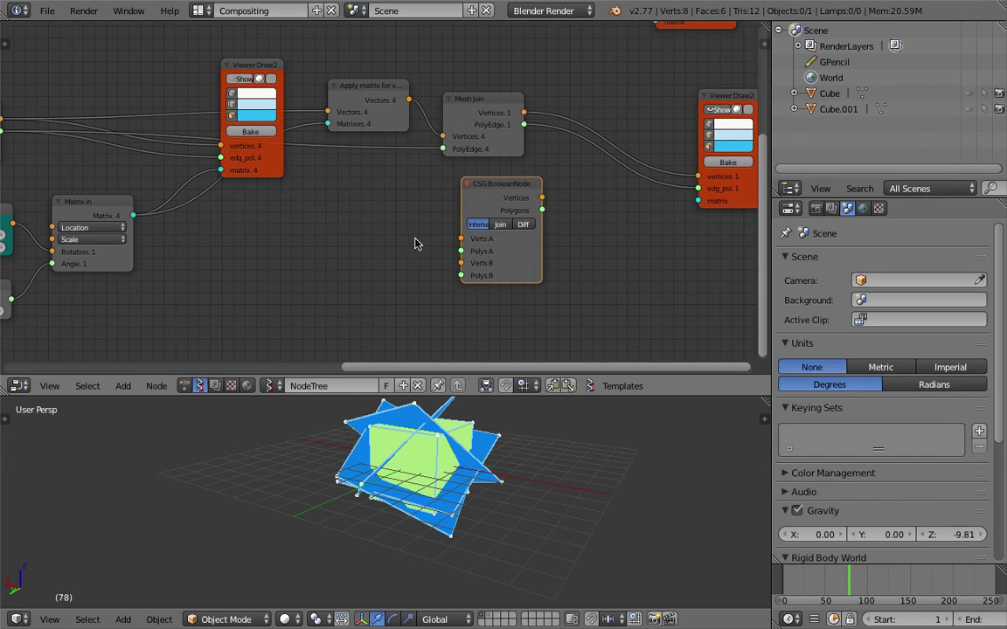
drag(527, 198, 534, 195)
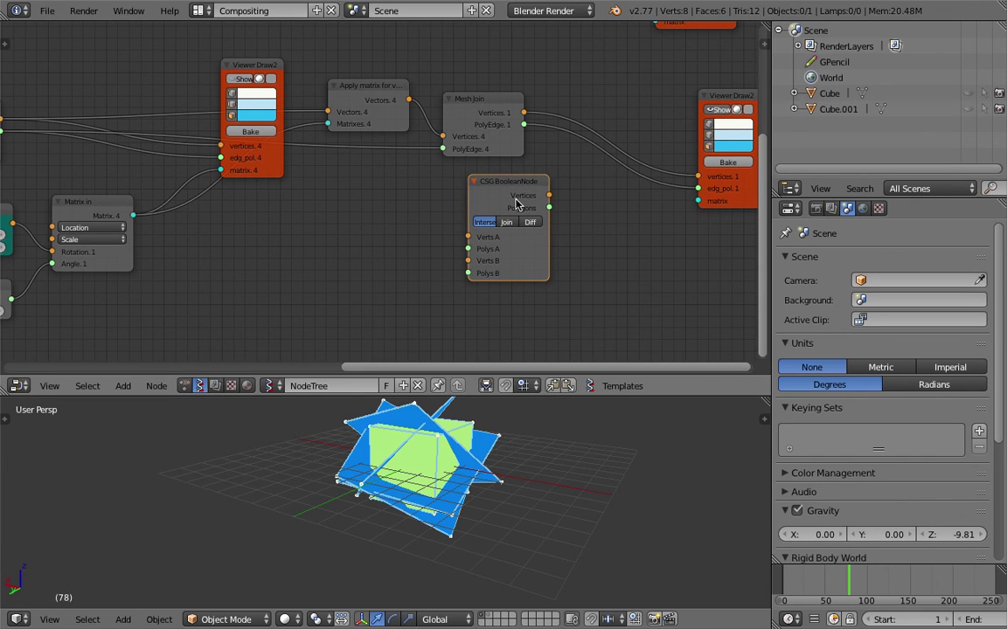
middle_drag(535, 506, 505, 487)
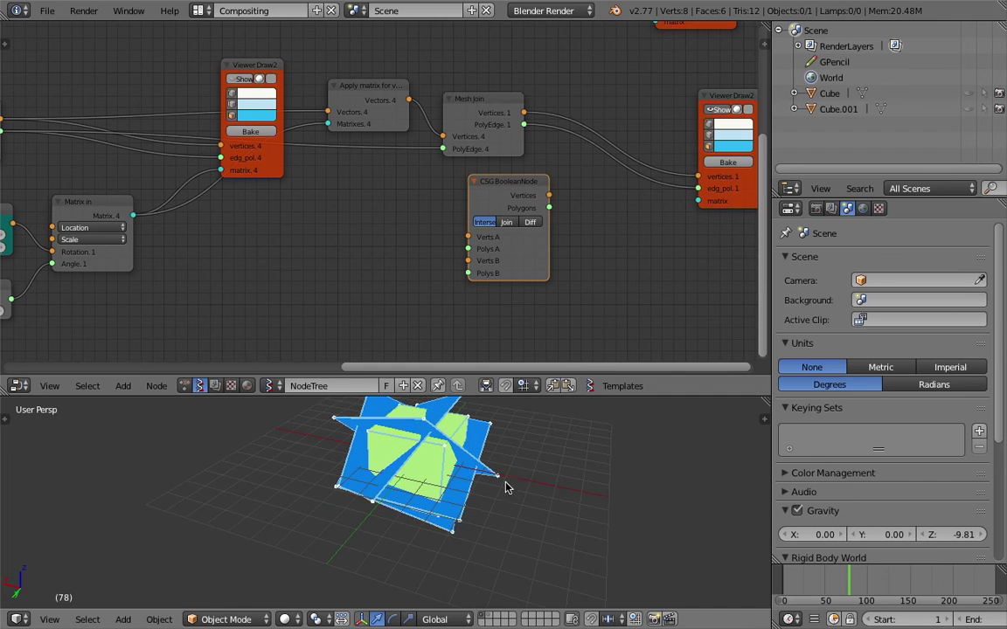
Shrink the node editor area again and delete the unconnected CSG Boolean node below Mesh Join.
drag(549, 396, 550, 325)
middle_drag(568, 367, 517, 432)
middle_drag(467, 177, 410, 213)
key(x)
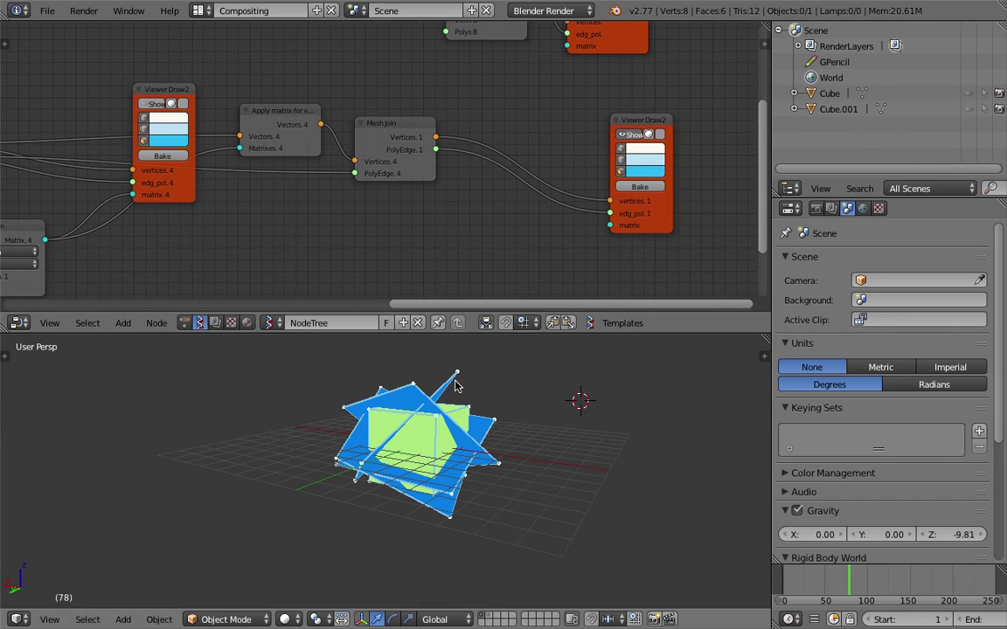
Bake the joined planes from the last Viewer Draw and move the baked mesh beside the preview.
click(636, 188)
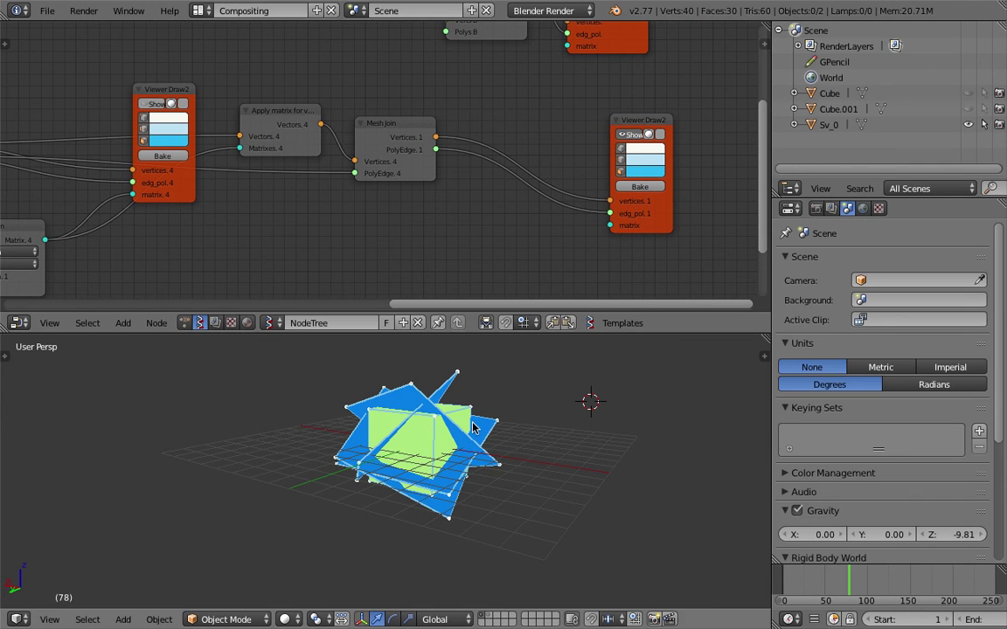
key(g)
click(577, 418)
key(Tab)
key(Tab)
middle_drag(542, 455, 561, 521)
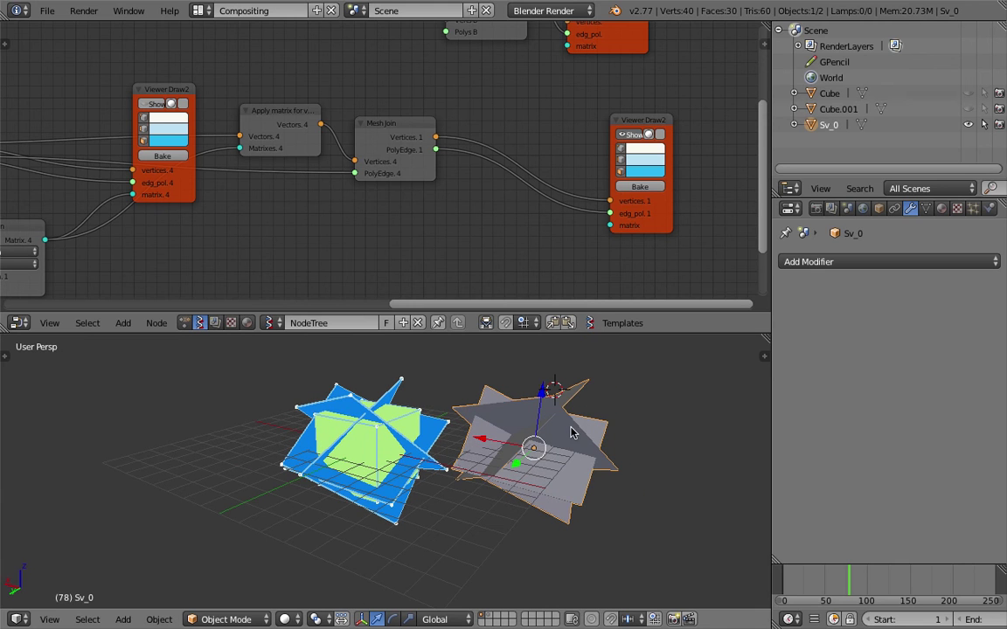
Separate the baked mesh into individual objects by loose parts.
key(space)
text(sepa)
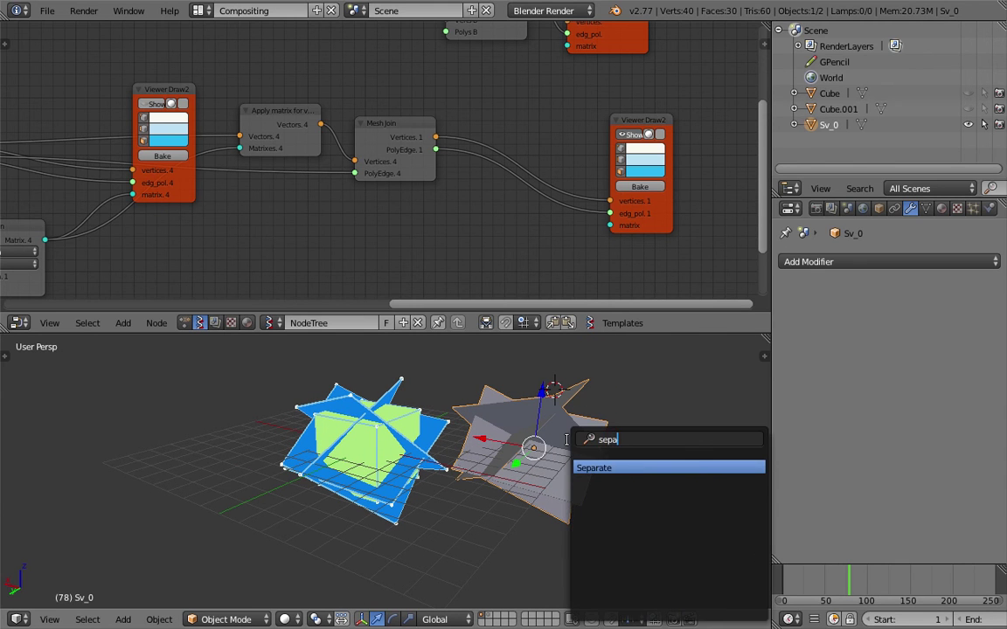
key(Return)
click(568, 443)
Move several of the separated planes individually to spread them apart.
right_drag(573, 442, 659, 471)
right_click(549, 404)
key(g)
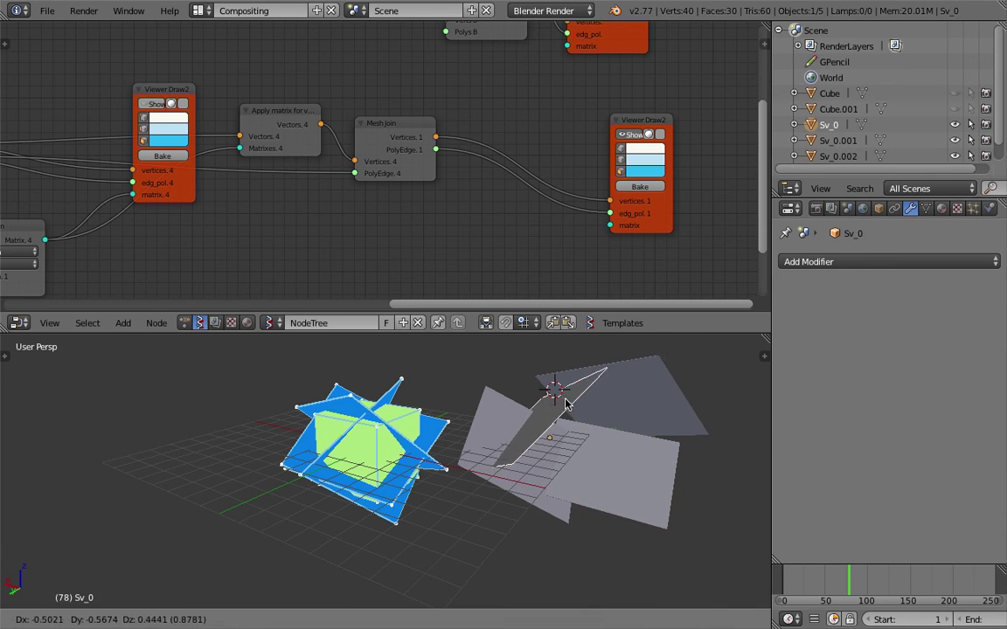
click(648, 385)
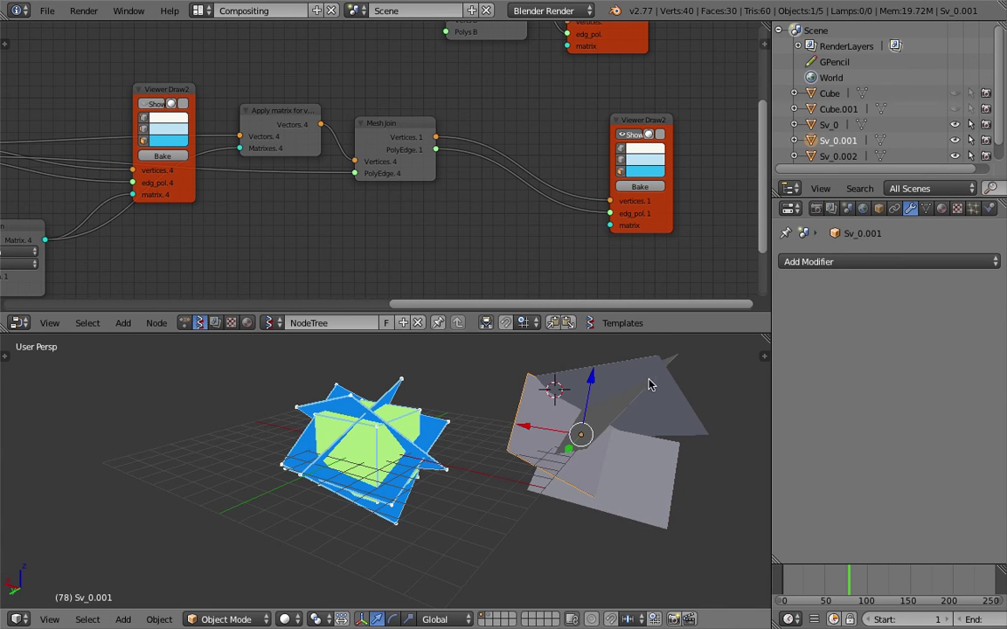
right_click(601, 425)
middle_drag(559, 421, 537, 410)
key(g)
click(587, 441)
scroll(620, 473, down, 2)
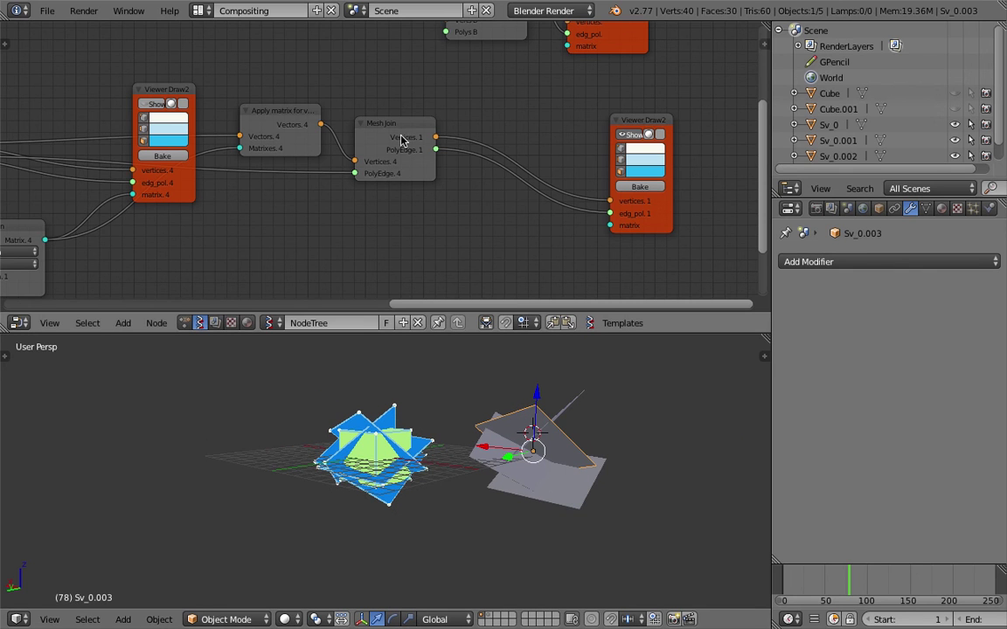
Reposition the Objects In node and its connected Viewer Draw in the upper row of the node tree.
middle_drag(449, 163, 425, 265)
middle_drag(390, 184, 498, 191)
scroll(465, 262, down, 3)
middle_drag(264, 140, 326, 215)
middle_drag(211, 192, 468, 174)
drag(186, 127, 196, 107)
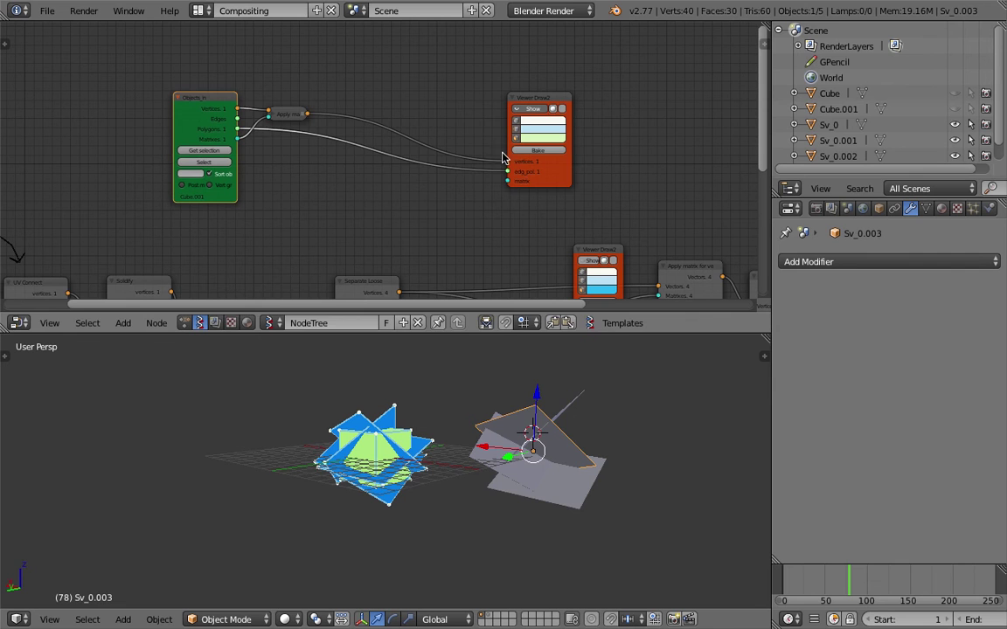
drag(547, 98, 500, 88)
Review the whole node tree from the plane generators through to the final Viewer Draw.
middle_drag(489, 470, 468, 476)
middle_drag(379, 253, 496, 170)
middle_drag(383, 202, 399, 94)
scroll(418, 159, down, 6)
middle_drag(418, 159, 386, 204)
middle_drag(579, 191, 512, 190)
Sketch a Grease Pencil square crossed by five slanted lines in the empty space beside the preview.
middle_drag(513, 426, 258, 430)
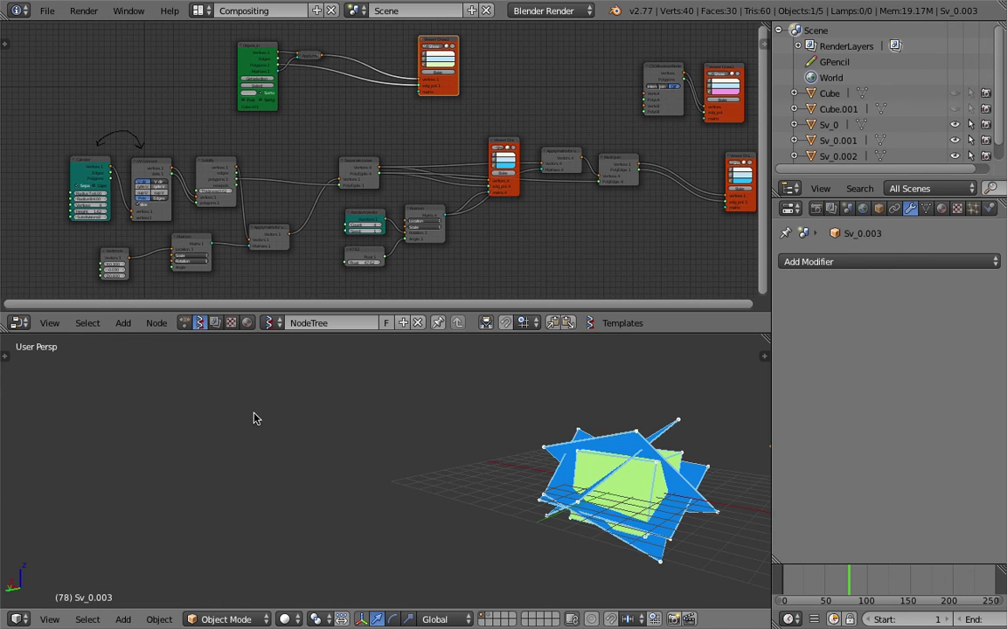
mouse_move(234, 406)
mouse_down()
mouse_move(318, 491)
mouse_move(351, 397)
mouse_move(232, 403)
mouse_up()
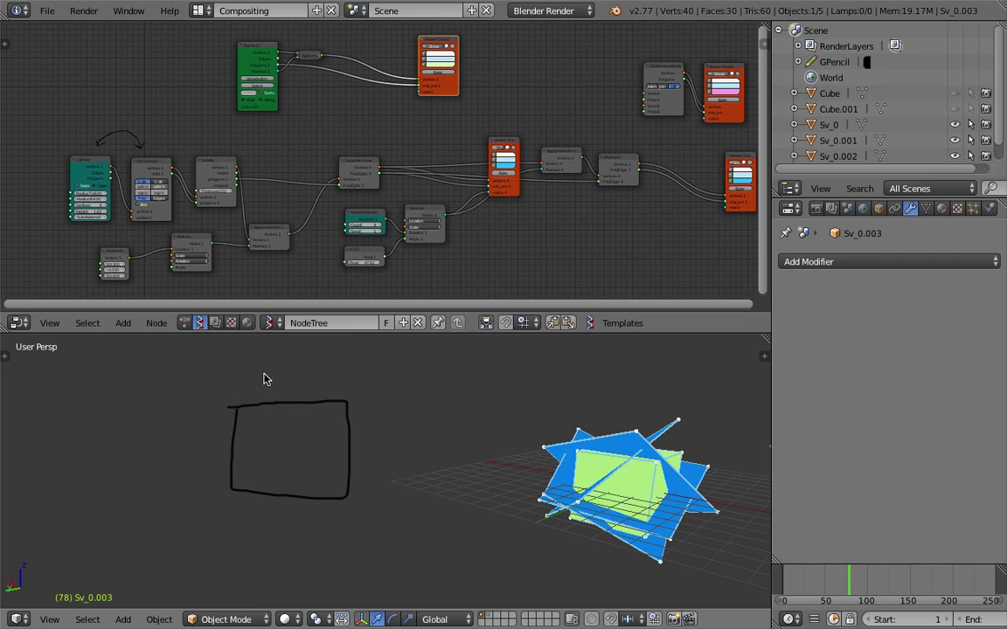
drag(240, 353, 367, 605)
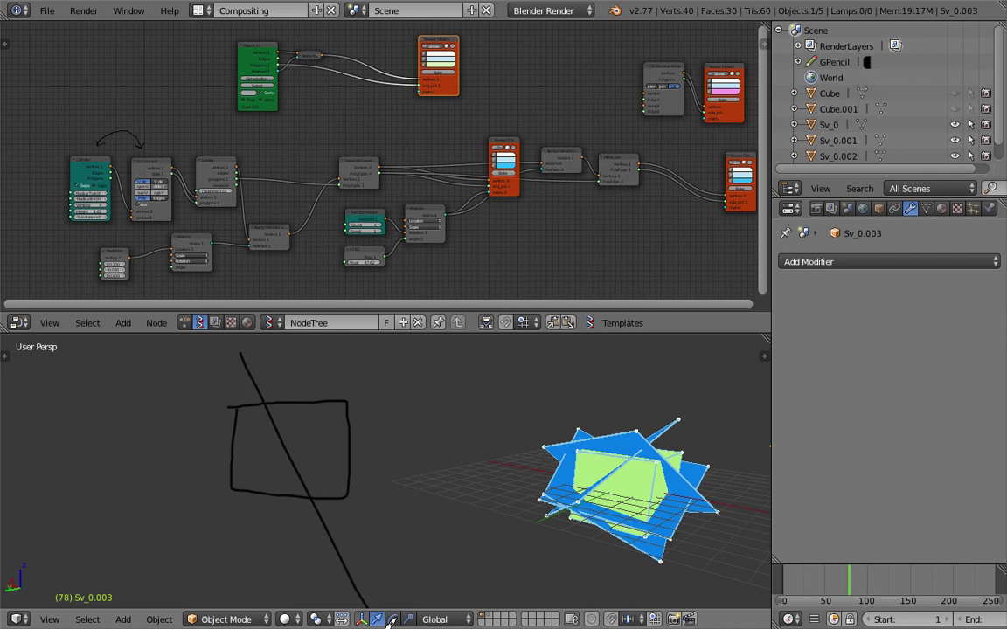
drag(396, 433, 172, 461)
drag(298, 380, 159, 515)
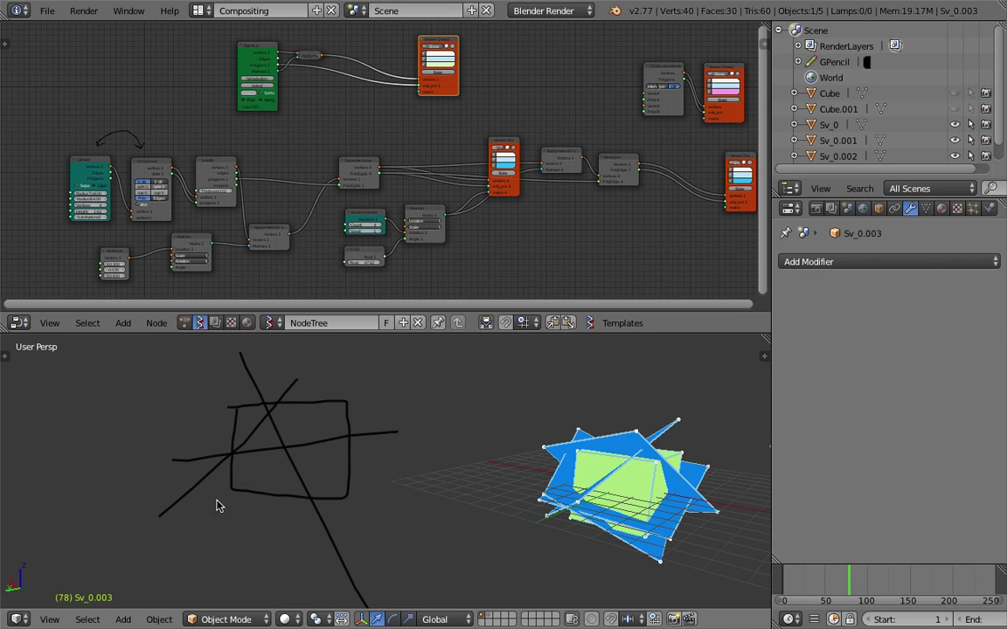
drag(371, 371, 246, 498)
drag(383, 454, 171, 499)
Switch the node editor from the Sverchok tree to the Animation Nodes tree NodeTree.001.
scroll(407, 187, down, 2)
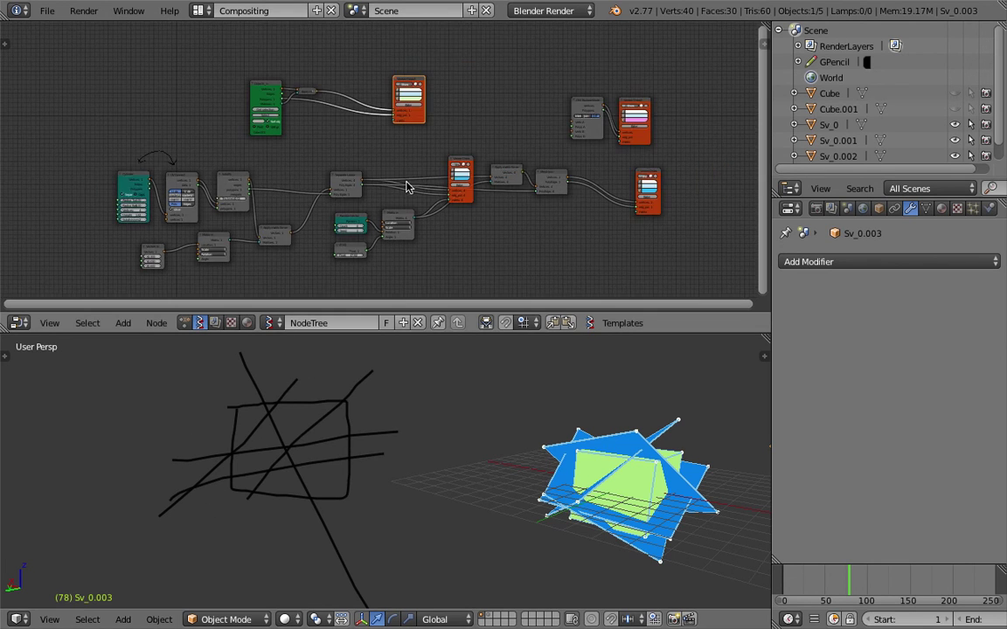
middle_drag(413, 119, 445, 98)
click(183, 323)
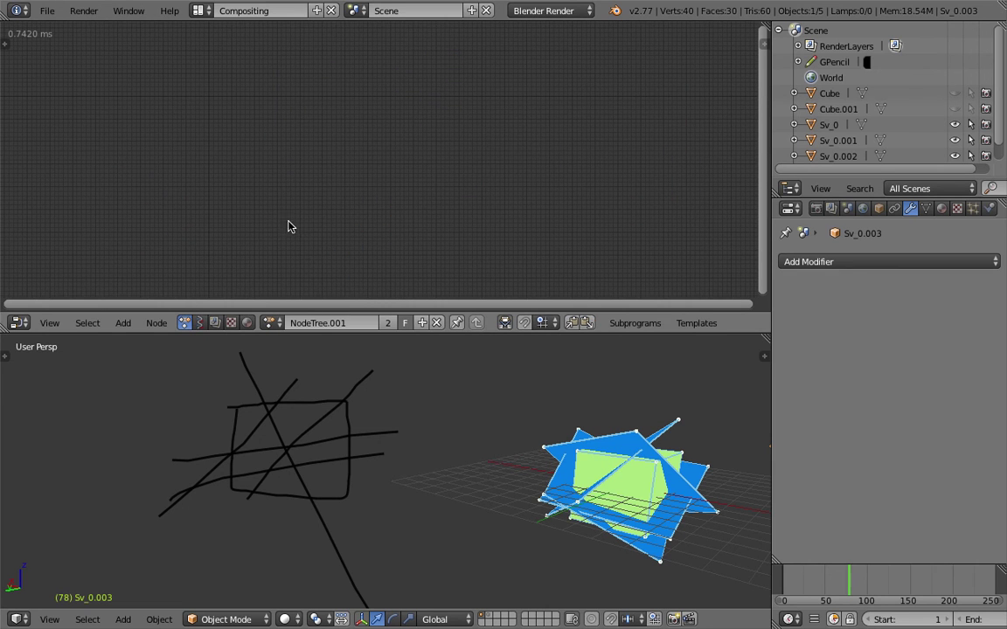
Switch the node editor back to Sverchok nodes and load the existing tree NodeTree.
click(200, 323)
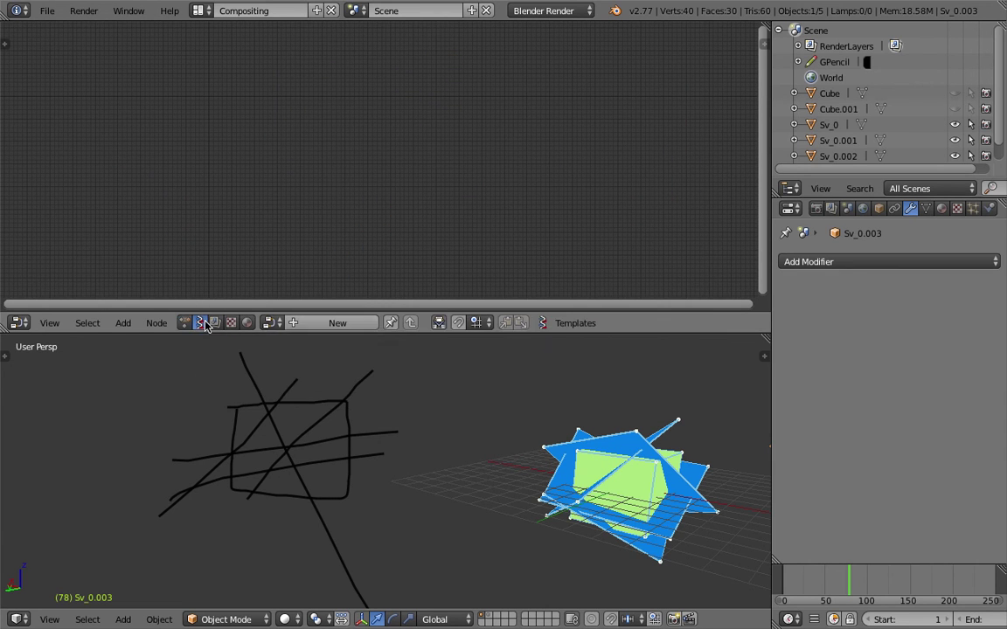
click(272, 322)
click(292, 349)
scroll(432, 254, up, 3)
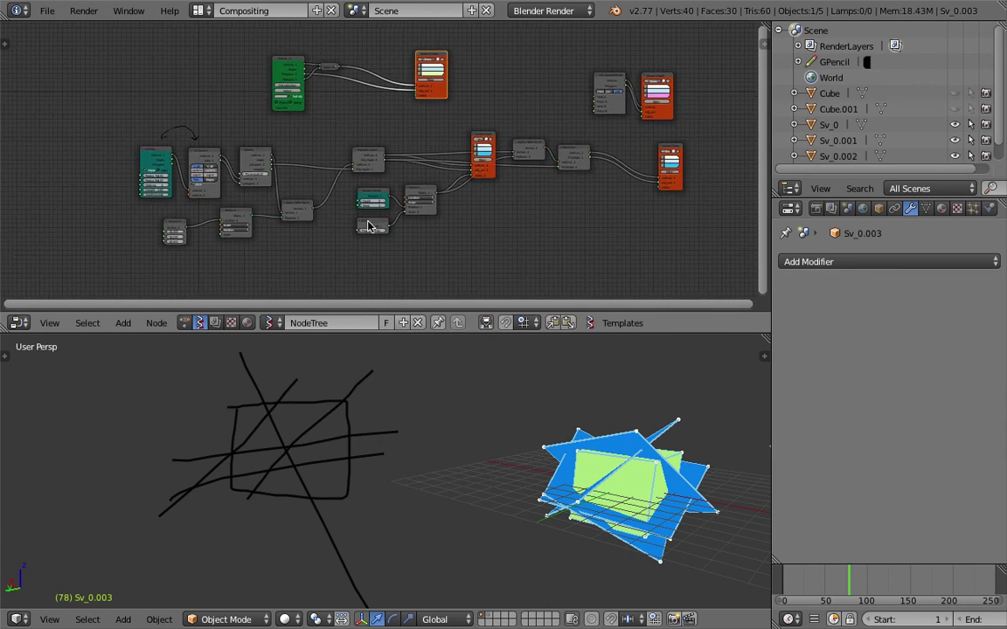
mouse_move(539, 407)
middle_down()
mouse_move(551, 416)
mouse_move(551, 406)
middle_up()
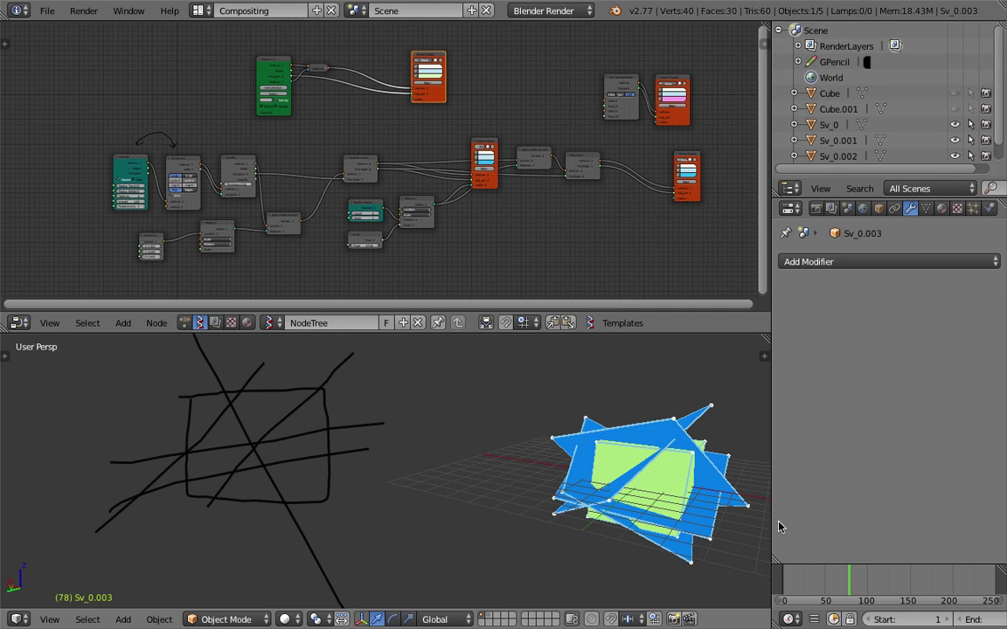
Set the timeline to frame 0 and play the animation through to frame 30.
scroll(909, 623, down, 2)
click(784, 589)
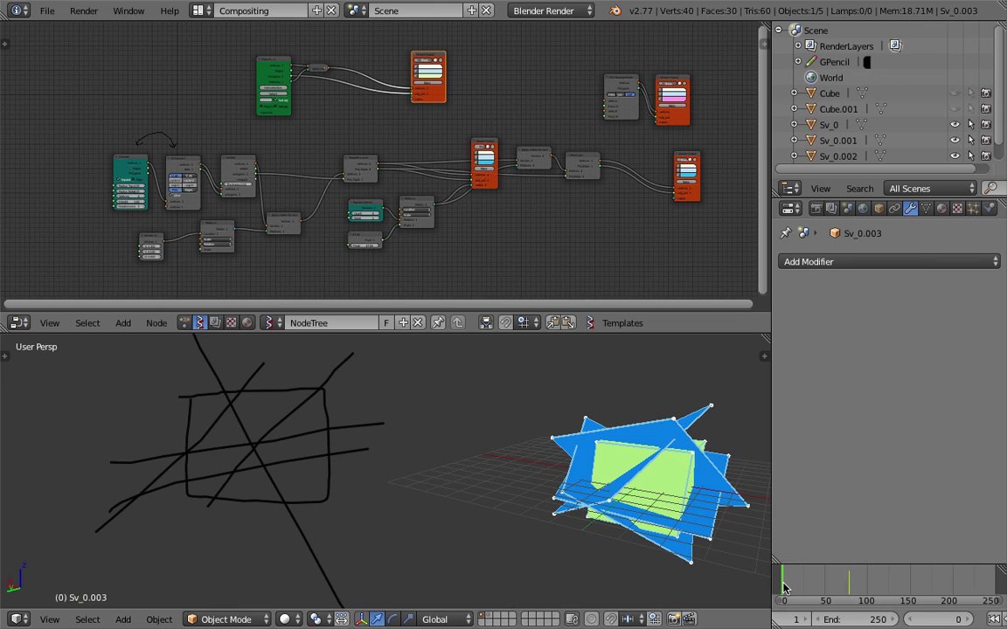
key(alt+a)
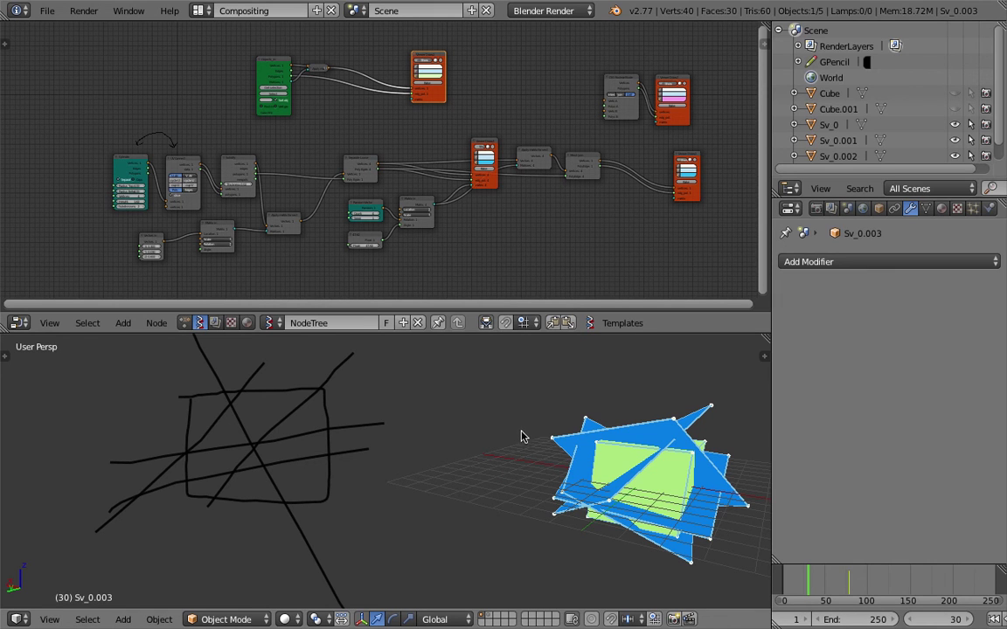
Replace the Grease Pencil sketch with a square crossed by four roughly parallel lines in the empty space beside the preview.
mouse_move(631, 440)
middle_down()
mouse_move(473, 427)
mouse_move(479, 420)
middle_up()
middle_drag(499, 189, 487, 222)
scroll(423, 220, up, 2)
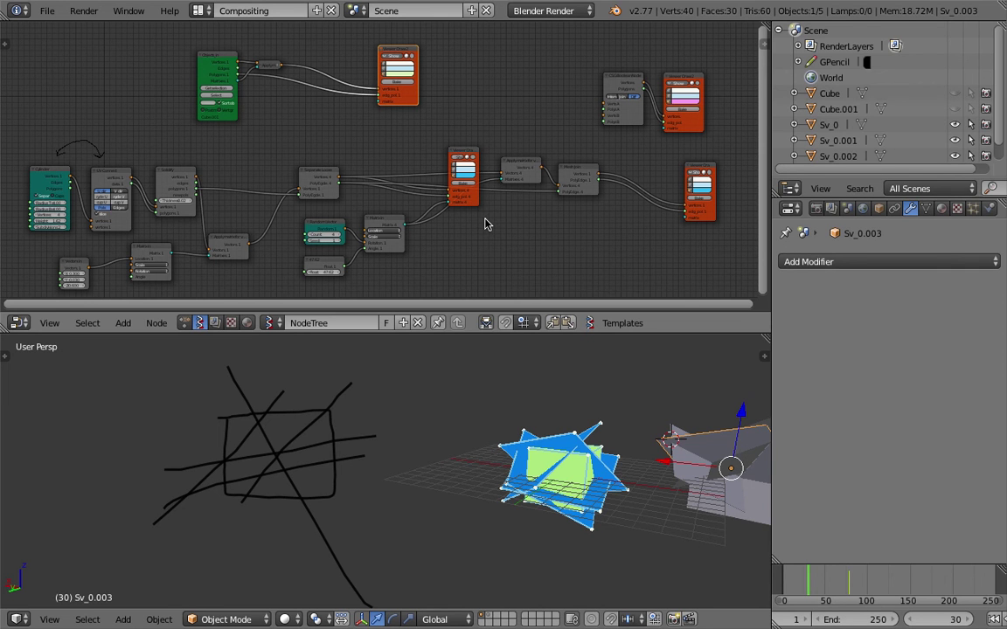
middle_drag(392, 162, 371, 154)
mouse_move(385, 449)
middle_down()
mouse_move(418, 432)
mouse_move(182, 404)
middle_up()
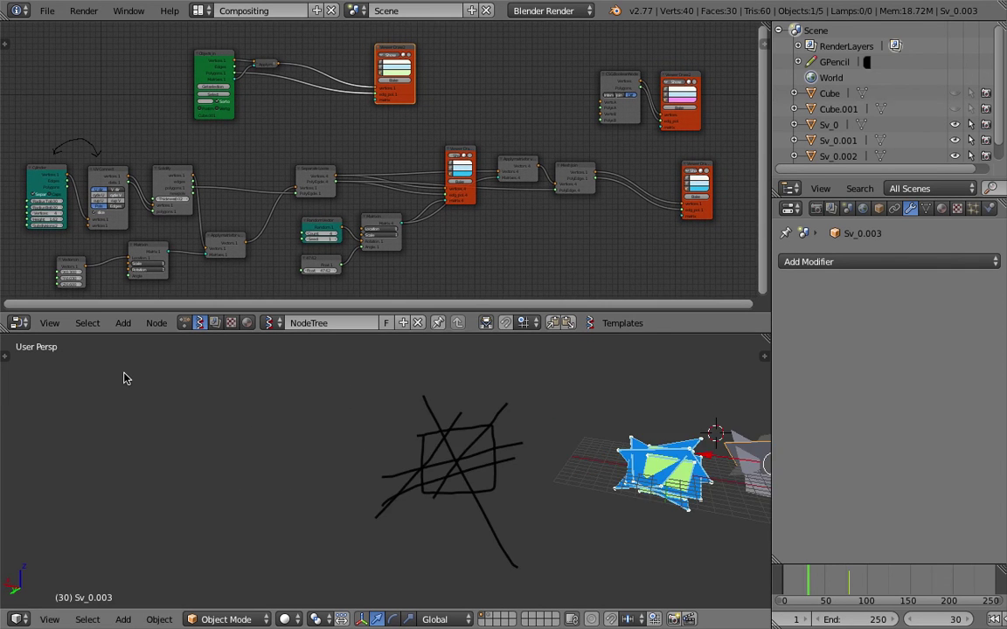
mouse_move(129, 384)
mouse_down()
mouse_move(150, 456)
mouse_move(137, 371)
mouse_move(148, 389)
mouse_move(218, 411)
mouse_up()
mouse_move(101, 425)
mouse_down()
mouse_move(229, 432)
mouse_move(276, 465)
mouse_up()
mouse_move(276, 465)
middle_down()
mouse_move(120, 446)
mouse_move(233, 447)
mouse_move(276, 406)
mouse_move(162, 111)
middle_up()
middle_drag(424, 138, 401, 140)
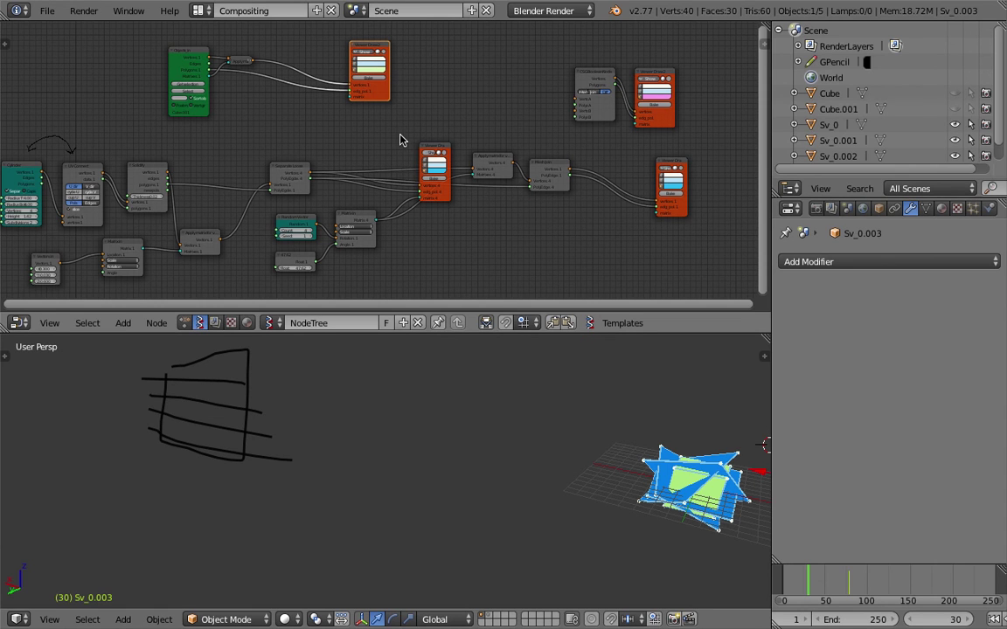